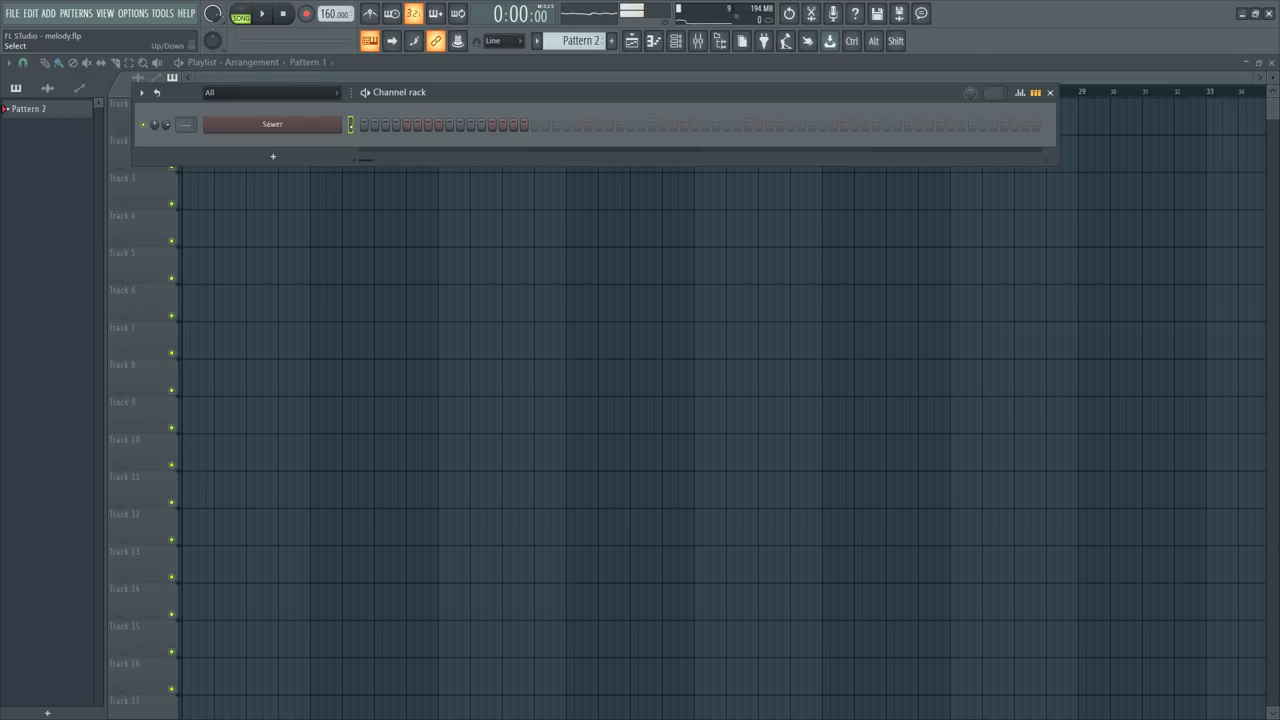
# Step: Open the Sawer channel and look through the Keys bank of its presets library, keeping FG Redundancy
pyautogui.click(305, 124)
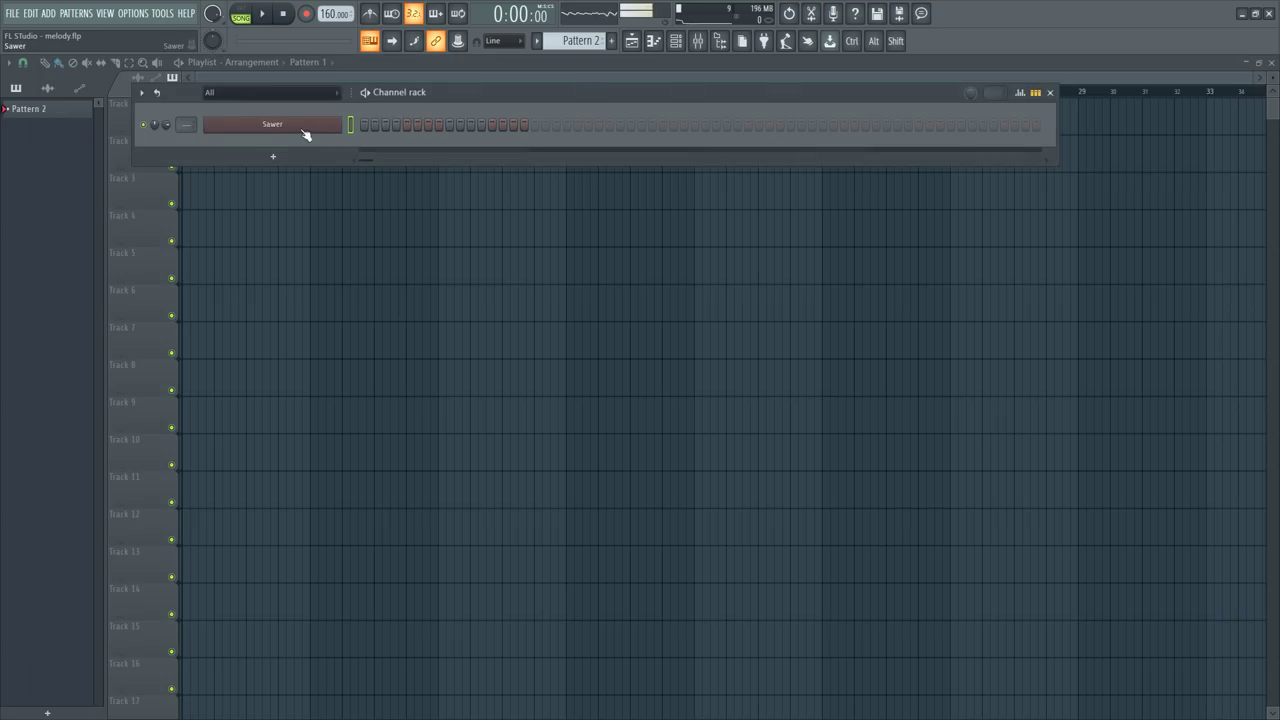
pyautogui.click(306, 128)
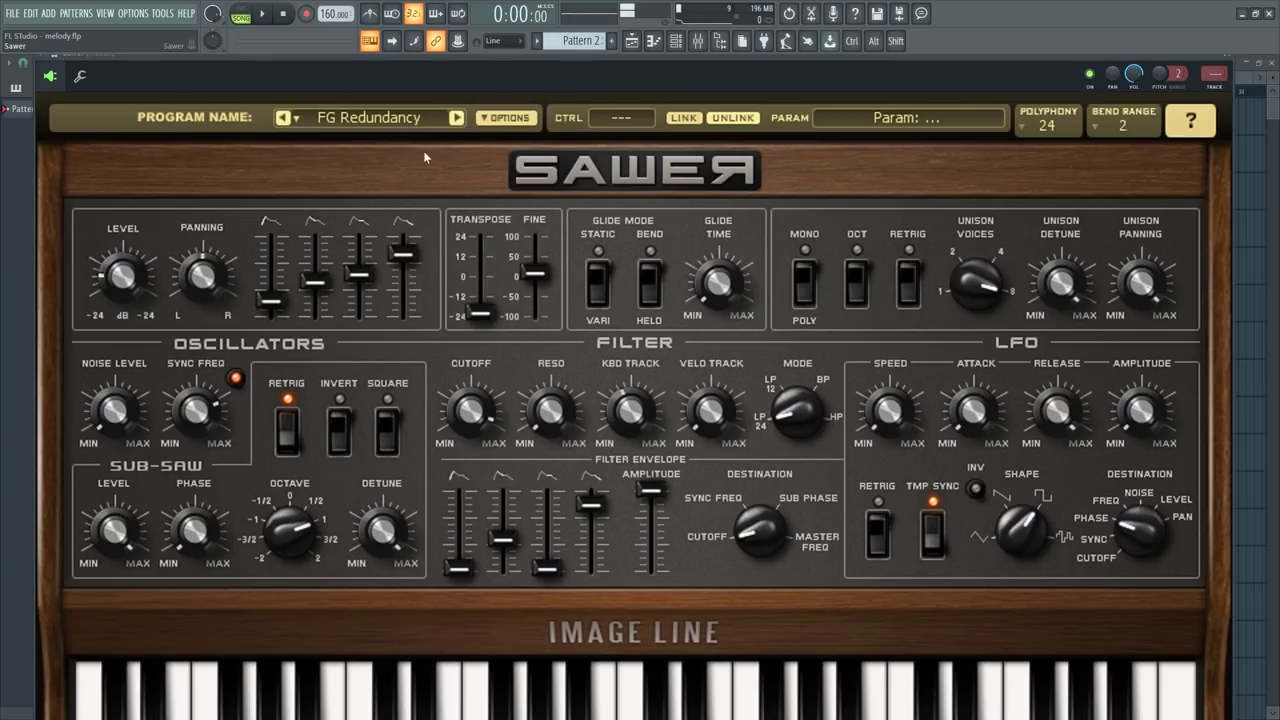
pyautogui.click(368, 117)
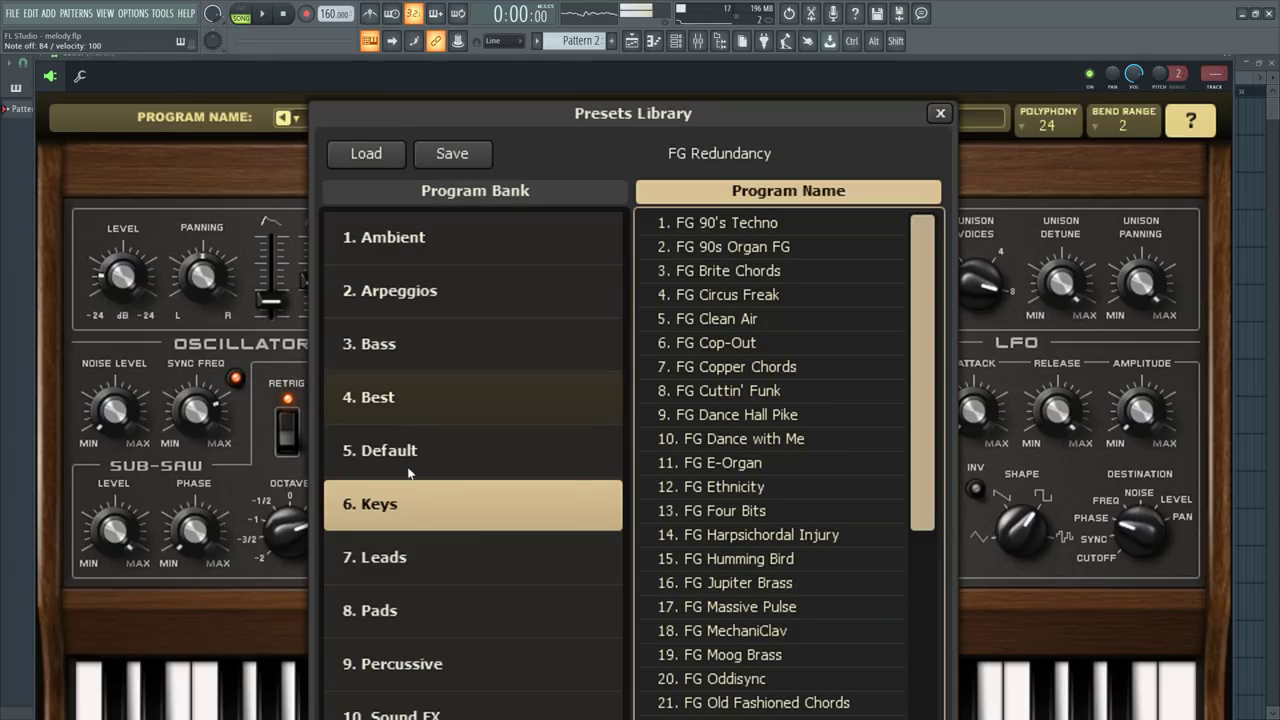
pyautogui.scroll(-5, 709, 466)
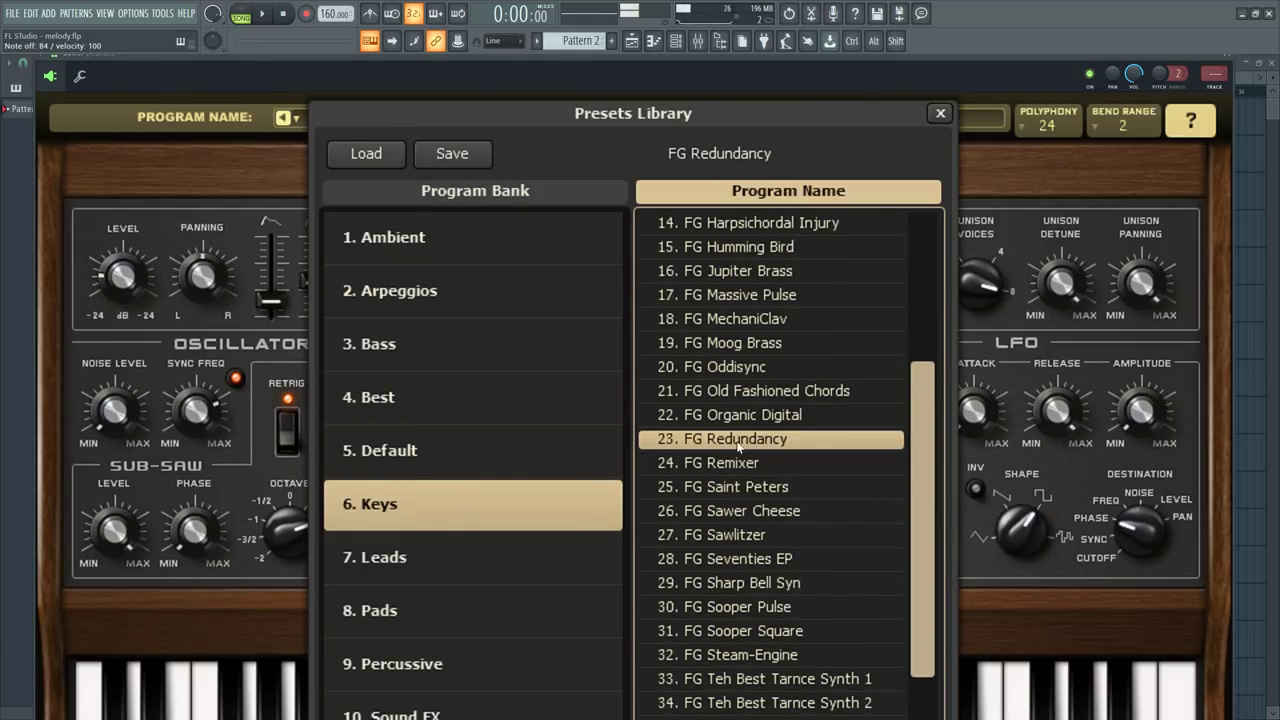
pyautogui.click(938, 115)
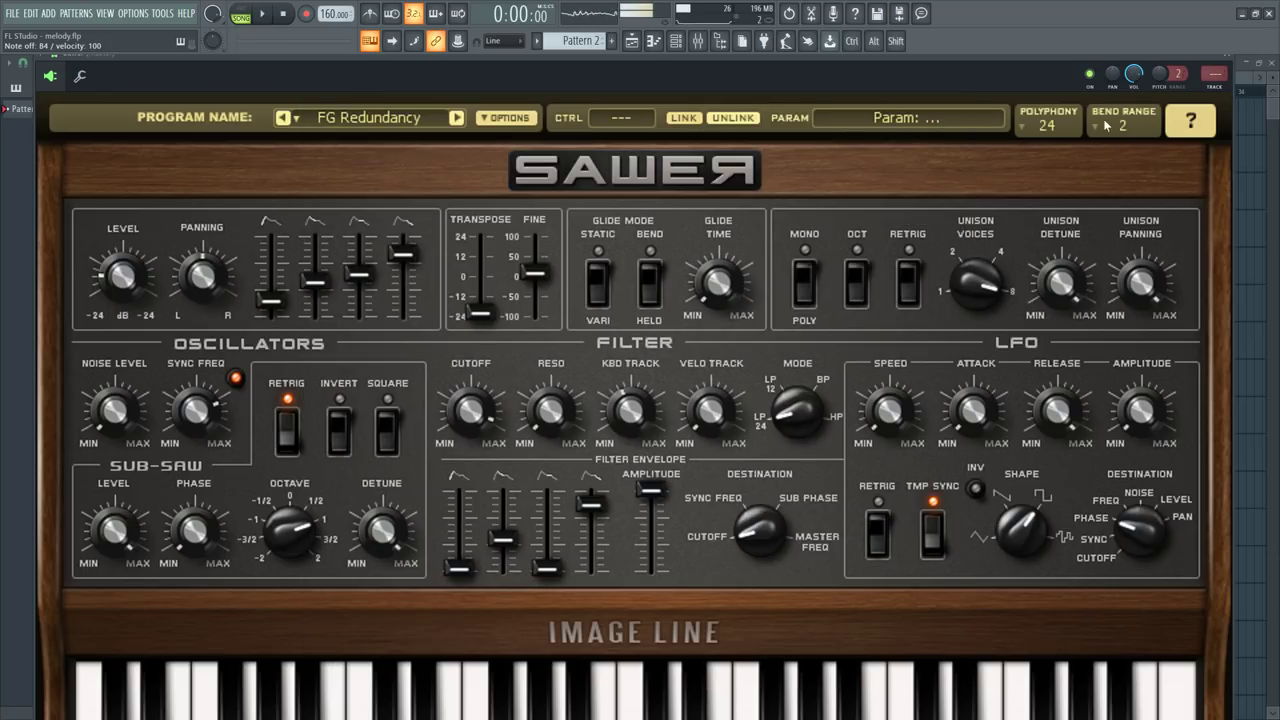
pyautogui.click(1226, 60)
# Step: Route the Sawer channel to mixer track 1 and open its piano roll
pyautogui.moveTo(186, 125); pyautogui.dragTo(186, 119)
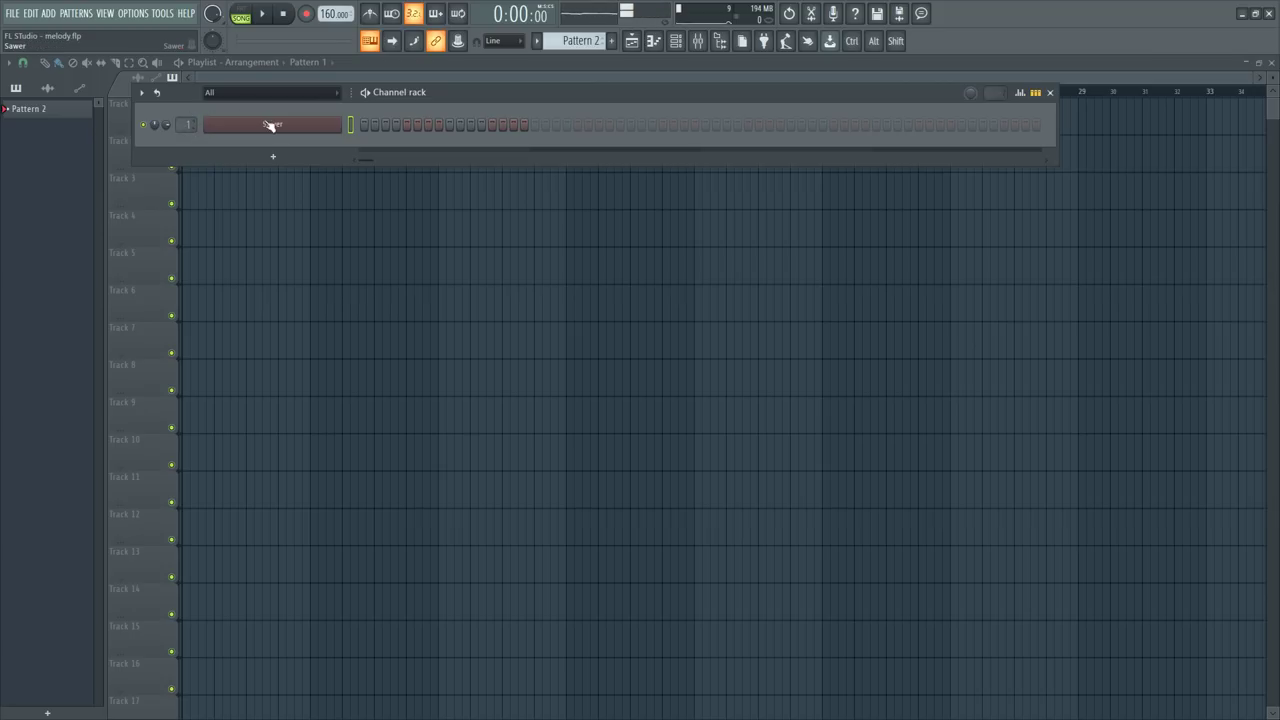
pyautogui.rightClick(330, 131)
pyautogui.click(372, 131)
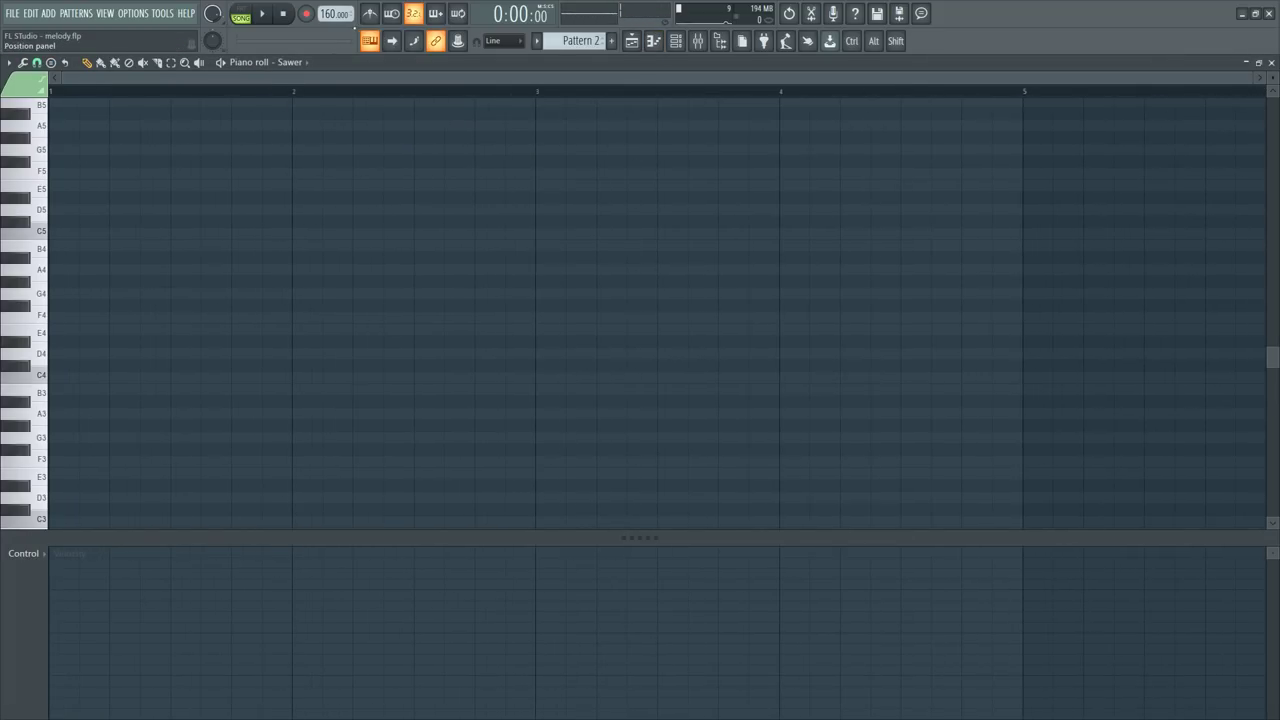
pyautogui.scroll(1, 292, 97)
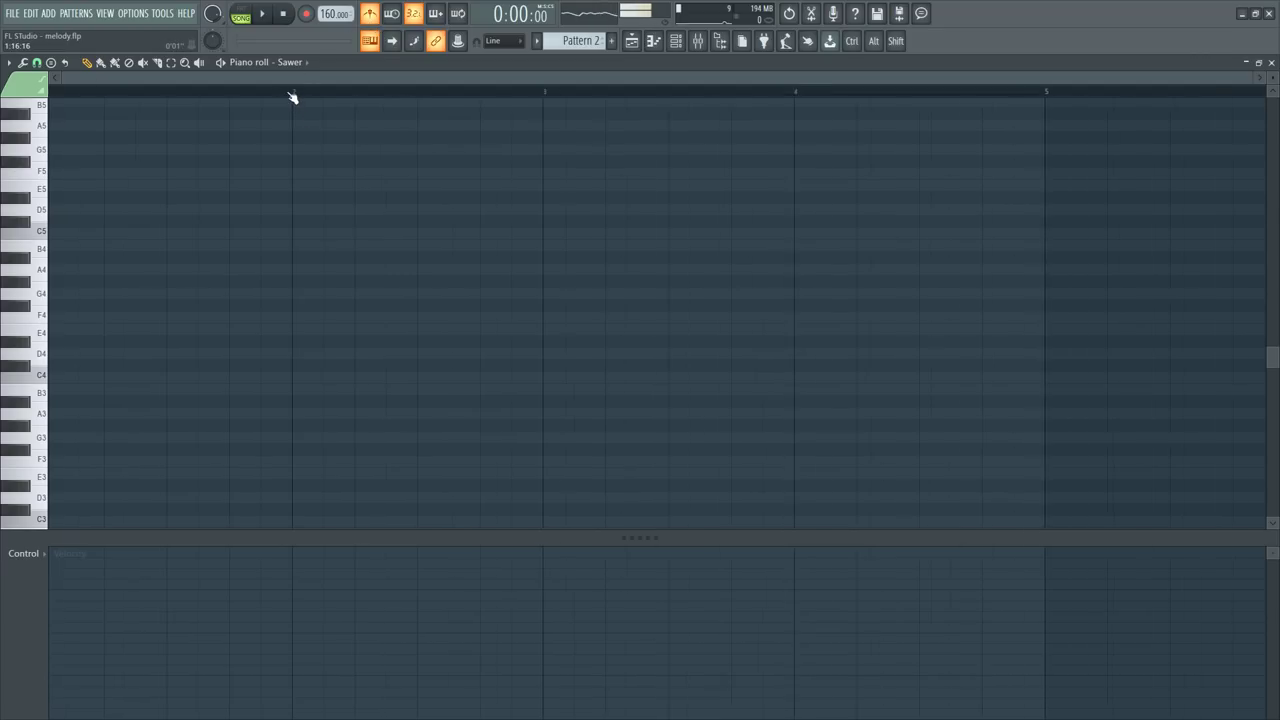
pyautogui.scroll(2, 292, 97)
pyautogui.scroll(-3, 292, 97)
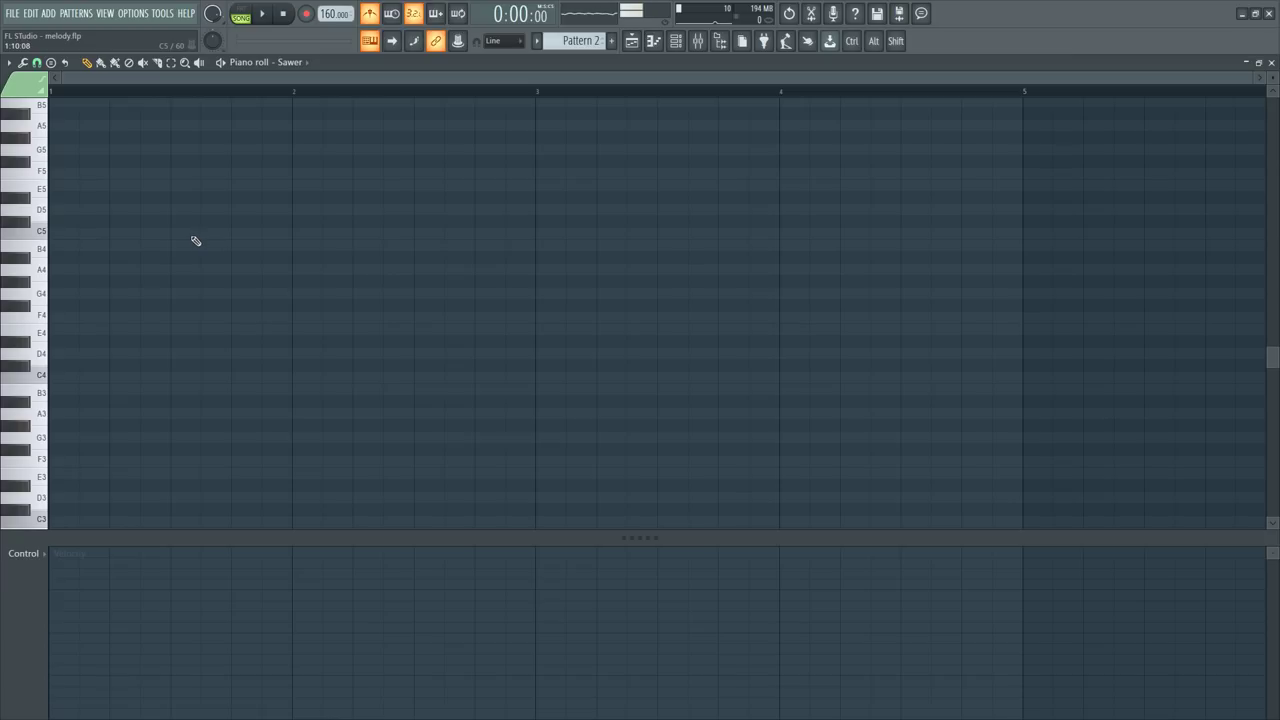
# Step: Draw a half-beat A4 note at the start of bar 1 and set the grid snap to 1/2 beat
pyautogui.click(53, 268)
pyautogui.moveTo(174, 272); pyautogui.dragTo(113, 267)
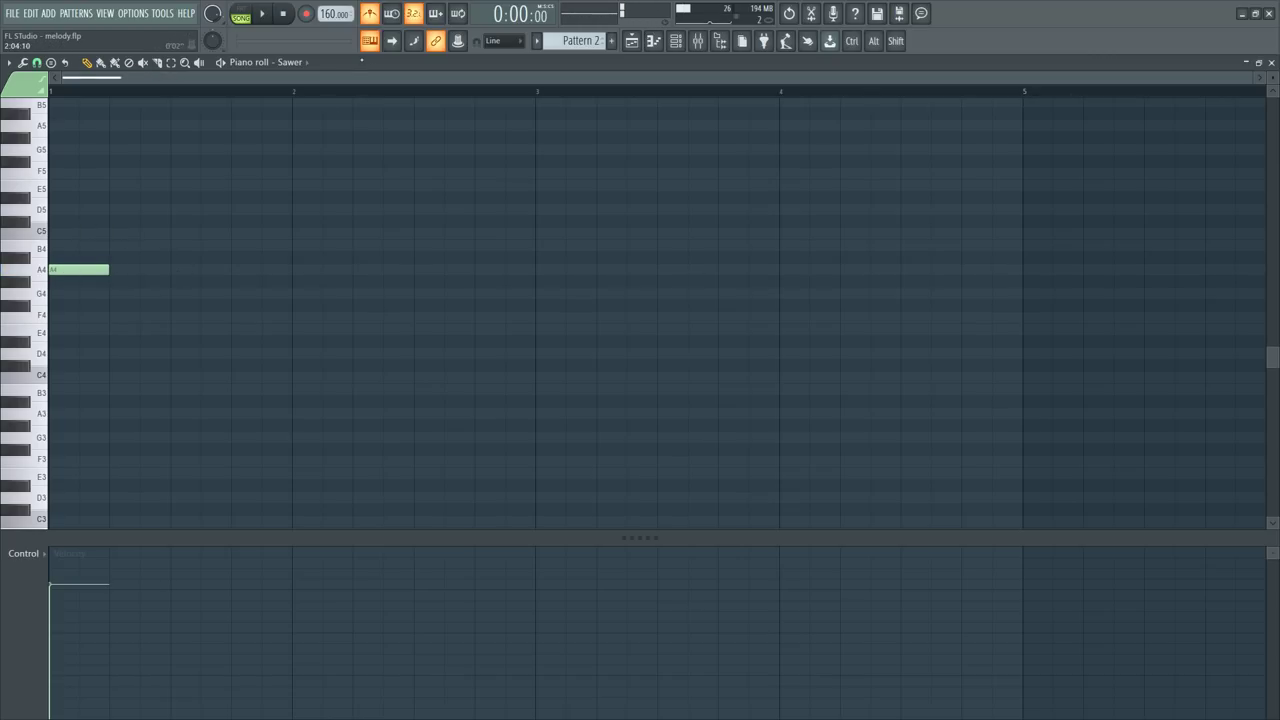
pyautogui.press('space')
pyautogui.press('space')
pyautogui.click(36, 62)
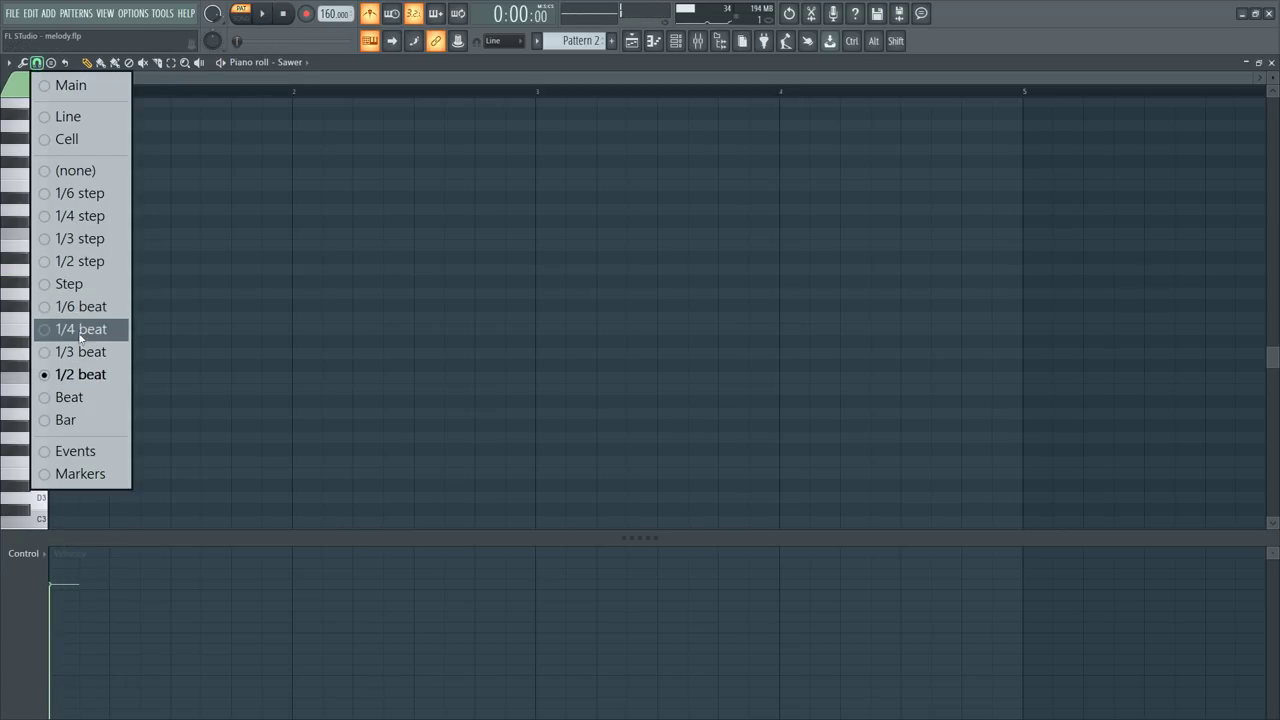
pyautogui.click(80, 374)
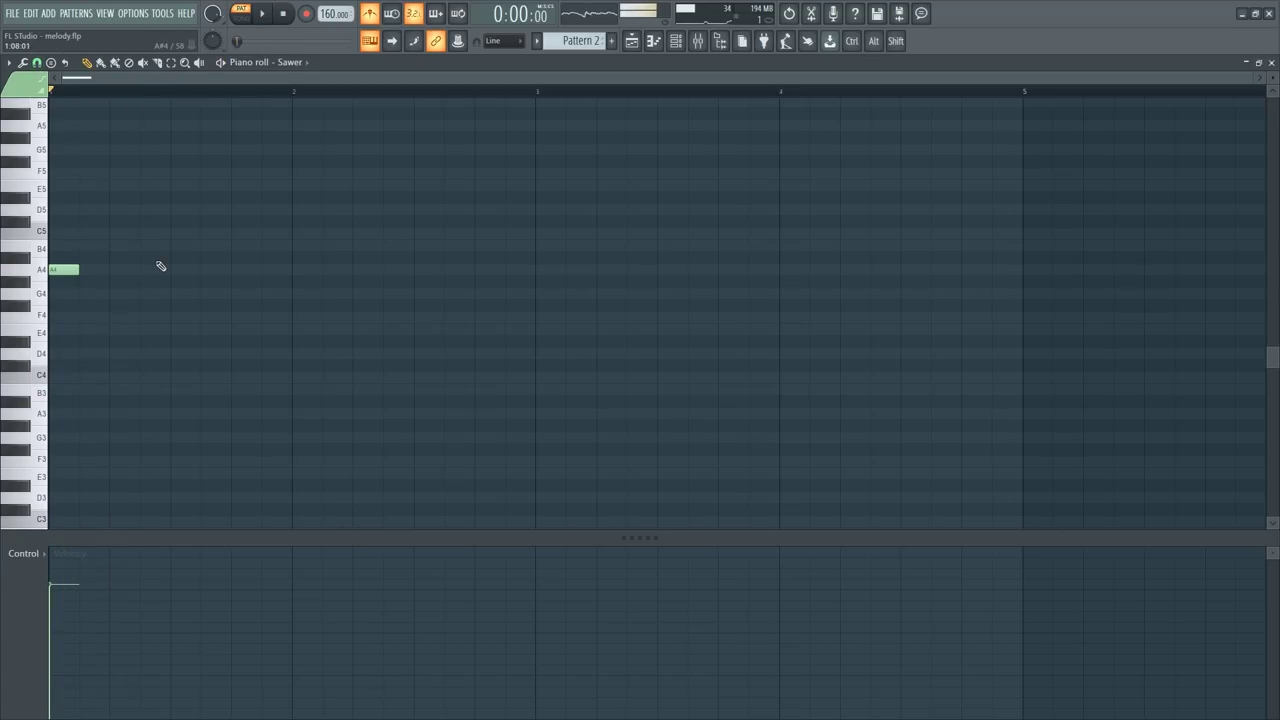
# Step: Add half-beat C5 and E5 notes above the A4 note to form a chord at the start of bar 1
pyautogui.scroll(2, 97, 215)
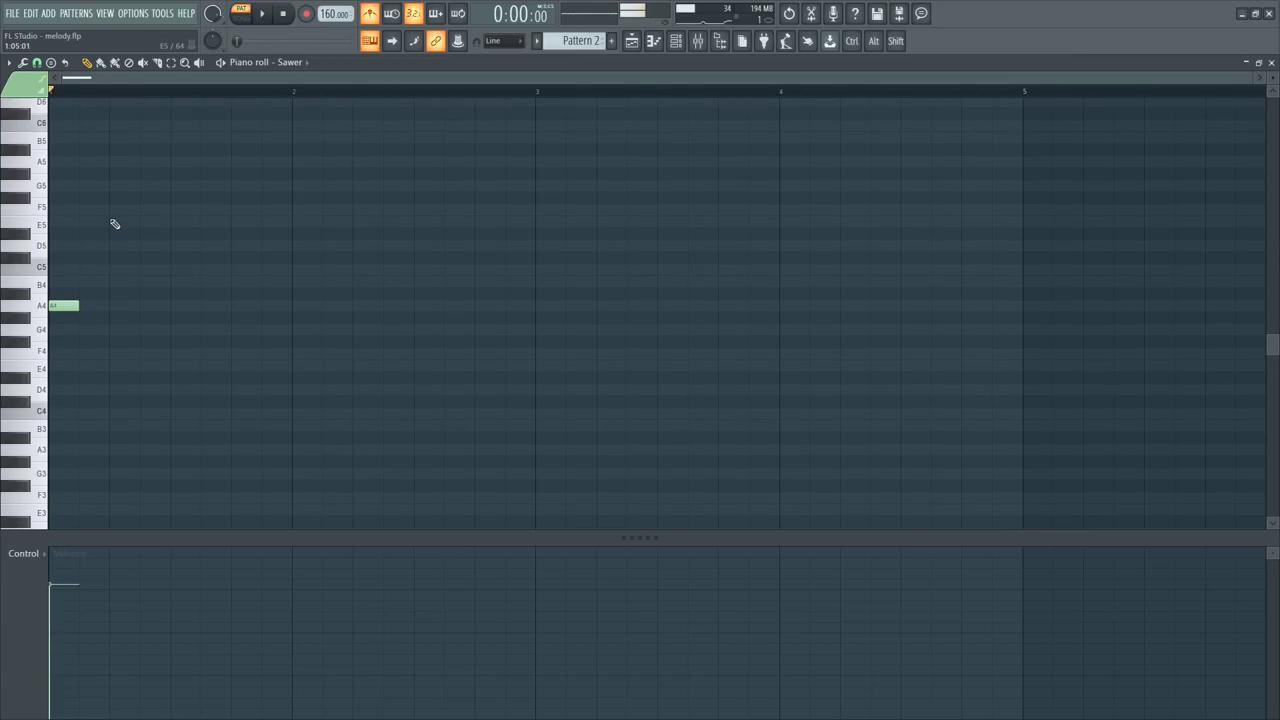
pyautogui.moveTo(112, 271); pyautogui.dragTo(55, 268)
pyautogui.click(62, 223)
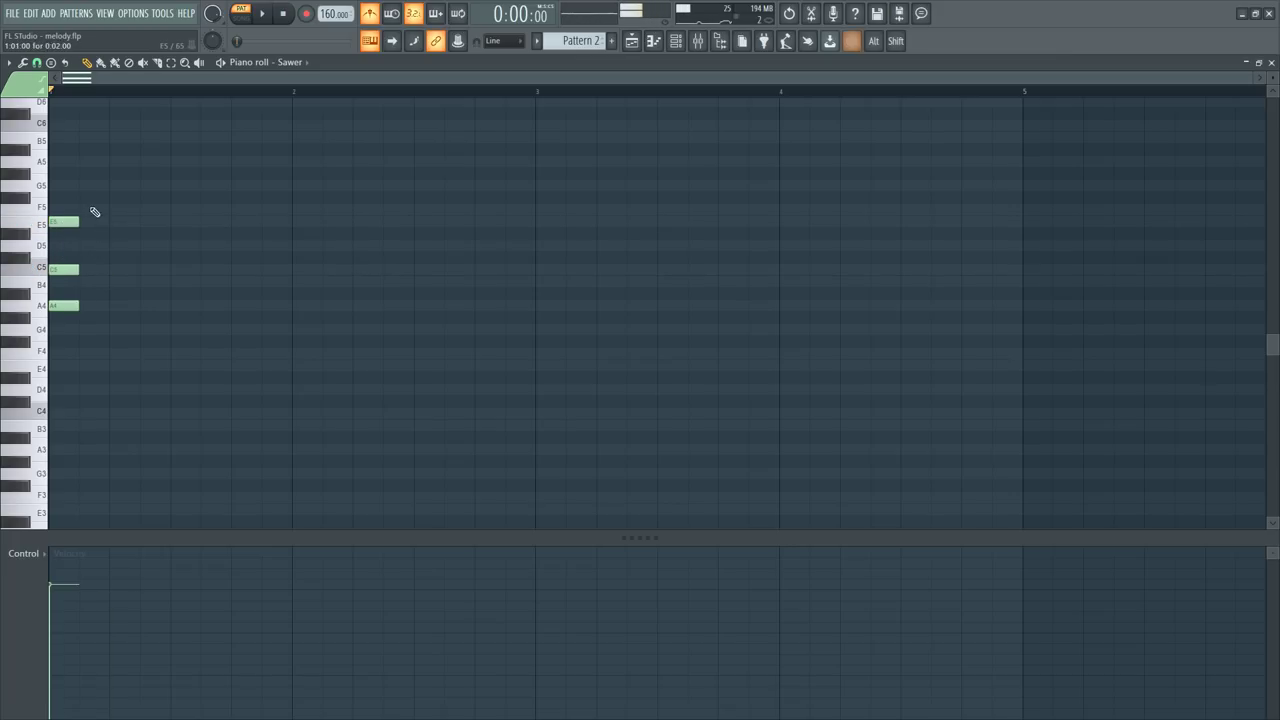
pyautogui.moveTo(94, 211); pyautogui.dragTo(52, 358)
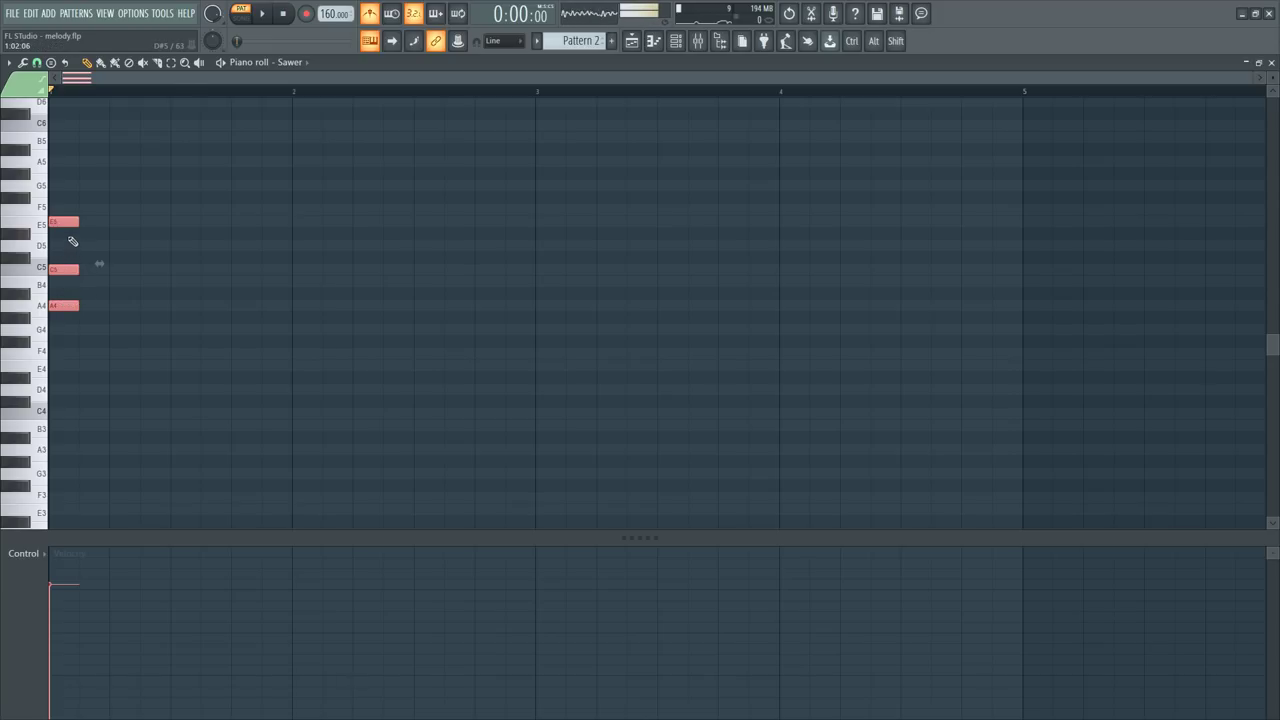
pyautogui.moveTo(70, 195); pyautogui.dragTo(63, 228)
# Step: Stagger the chord into an arpeggio, with C5 half a beat in and E5 on beat 2 lengthened to one beat, and play it
pyautogui.keyDown('ctrl'); pyautogui.click(123, 254); pyautogui.keyUp('ctrl')
pyautogui.moveTo(60, 272); pyautogui.dragTo(90, 273)
pyautogui.rightClick(137, 308)
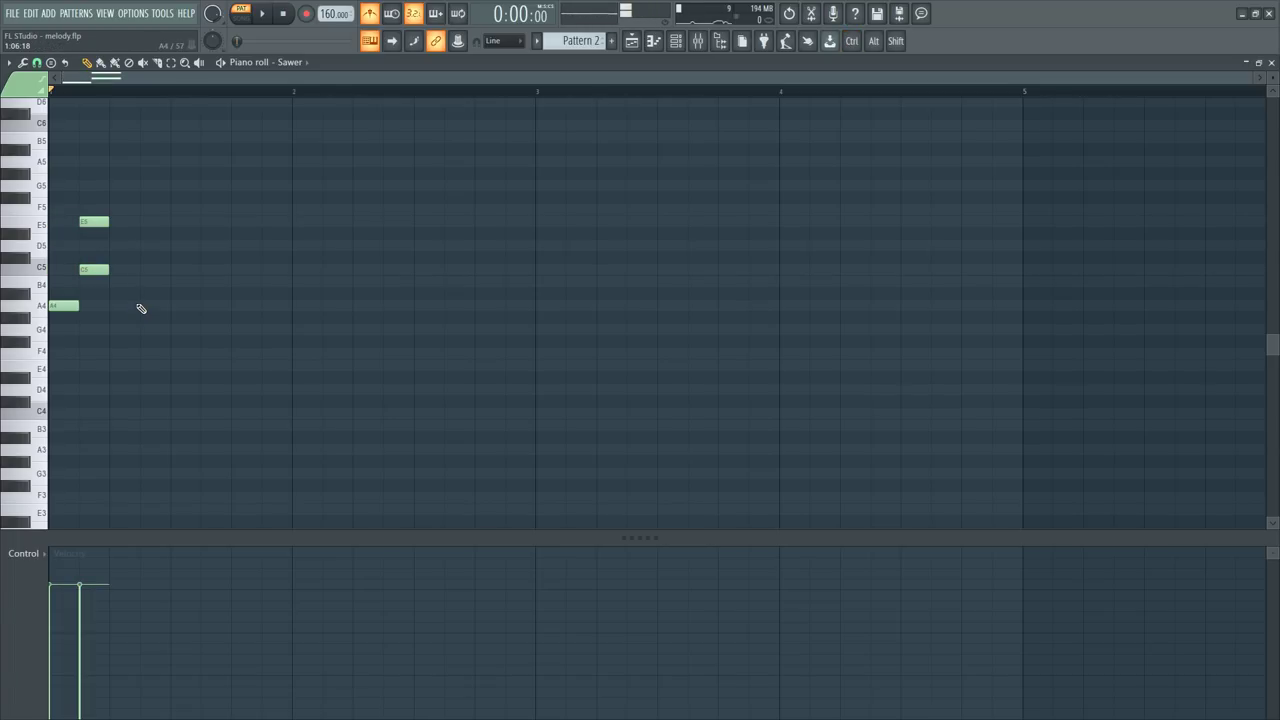
pyautogui.click(105, 222)
pyautogui.moveTo(104, 222); pyautogui.dragTo(167, 228)
pyautogui.press('space')
pyautogui.press('space')
pyautogui.click(106, 272)
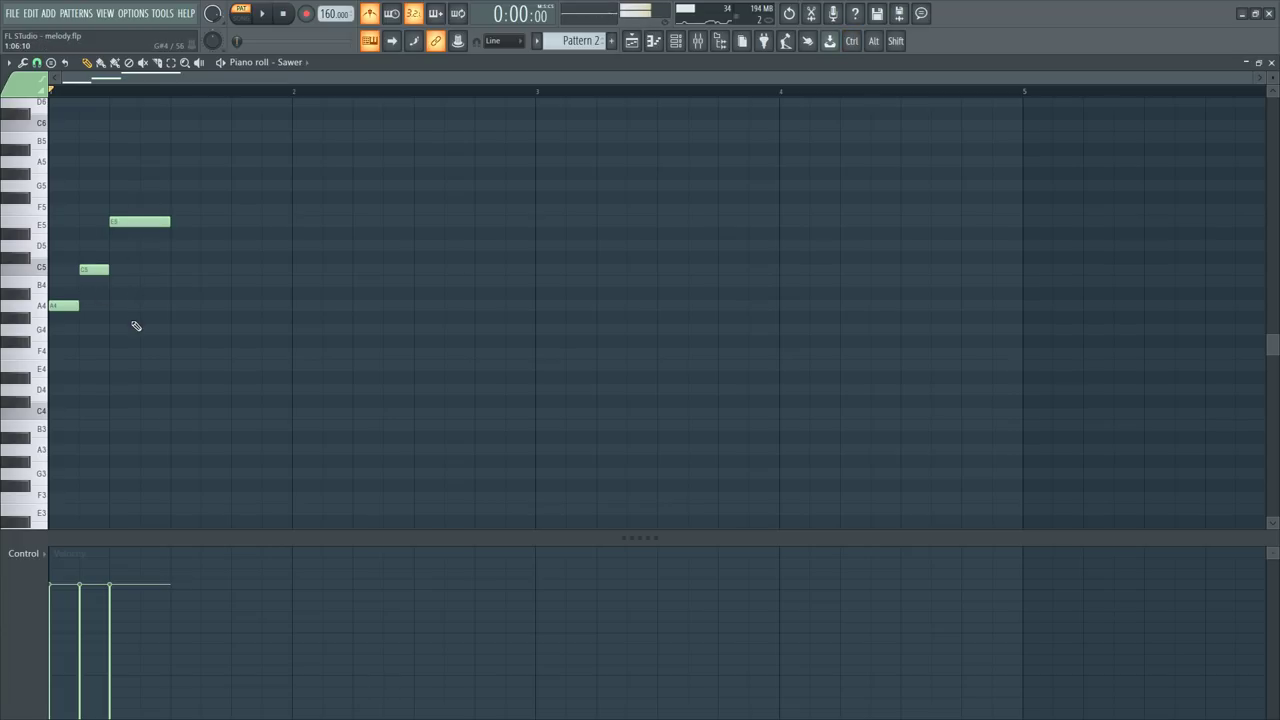
# Step: Add a half-beat G4 note on beat 3 of bar 1, directly after E5, and play the pattern
pyautogui.moveTo(172, 340)
pyautogui.mouseDown()
pyautogui.moveTo(177, 317)
pyautogui.moveTo(180, 329)
pyautogui.mouseUp()
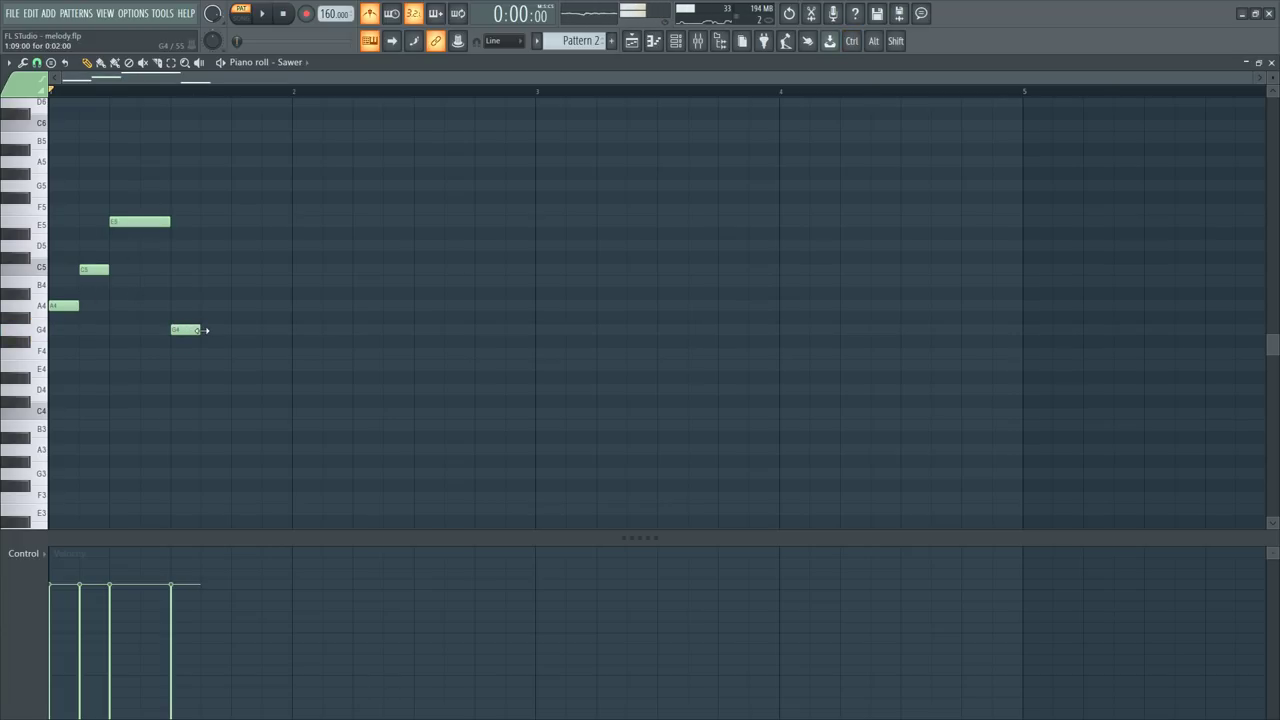
pyautogui.moveTo(205, 330); pyautogui.dragTo(298, 337)
pyautogui.press('space')
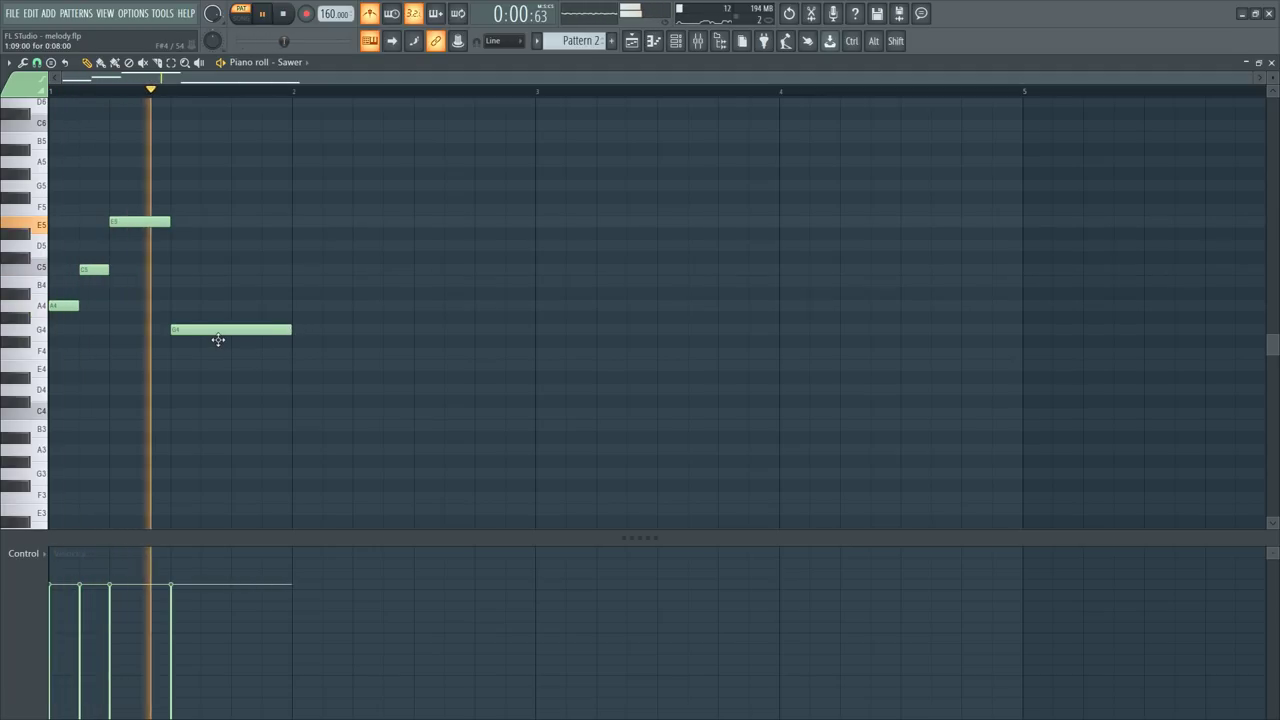
pyautogui.moveTo(298, 330); pyautogui.dragTo(206, 323)
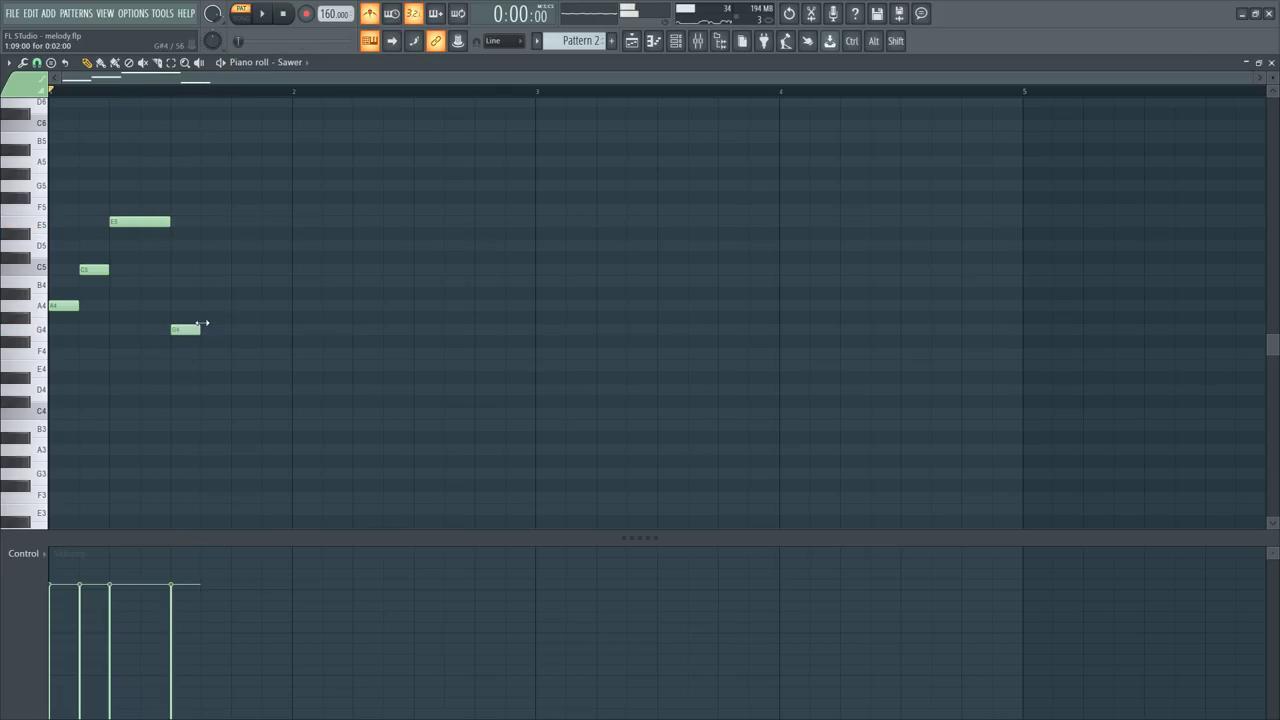
pyautogui.press('space')
# Step: Try a 1/4 beat grid snap with the G4 note moved a quarter beat earlier
pyautogui.click(17, 85)
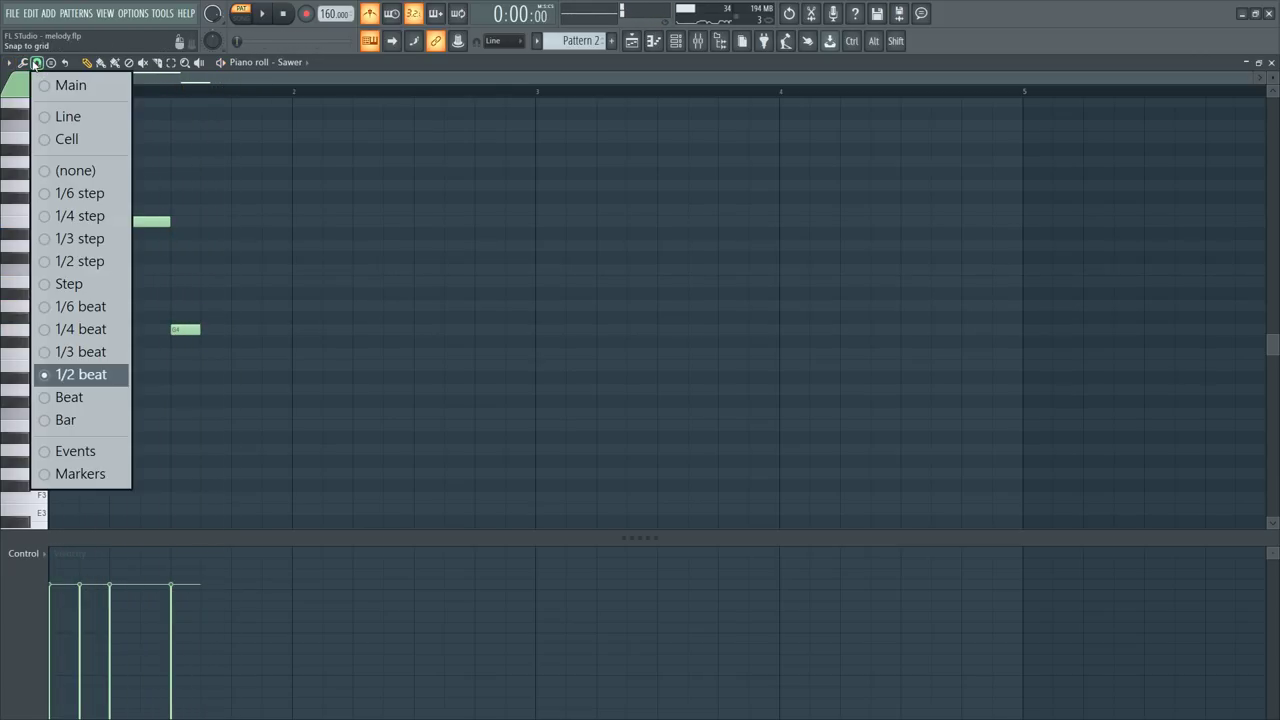
pyautogui.click(90, 326)
pyautogui.press('space')
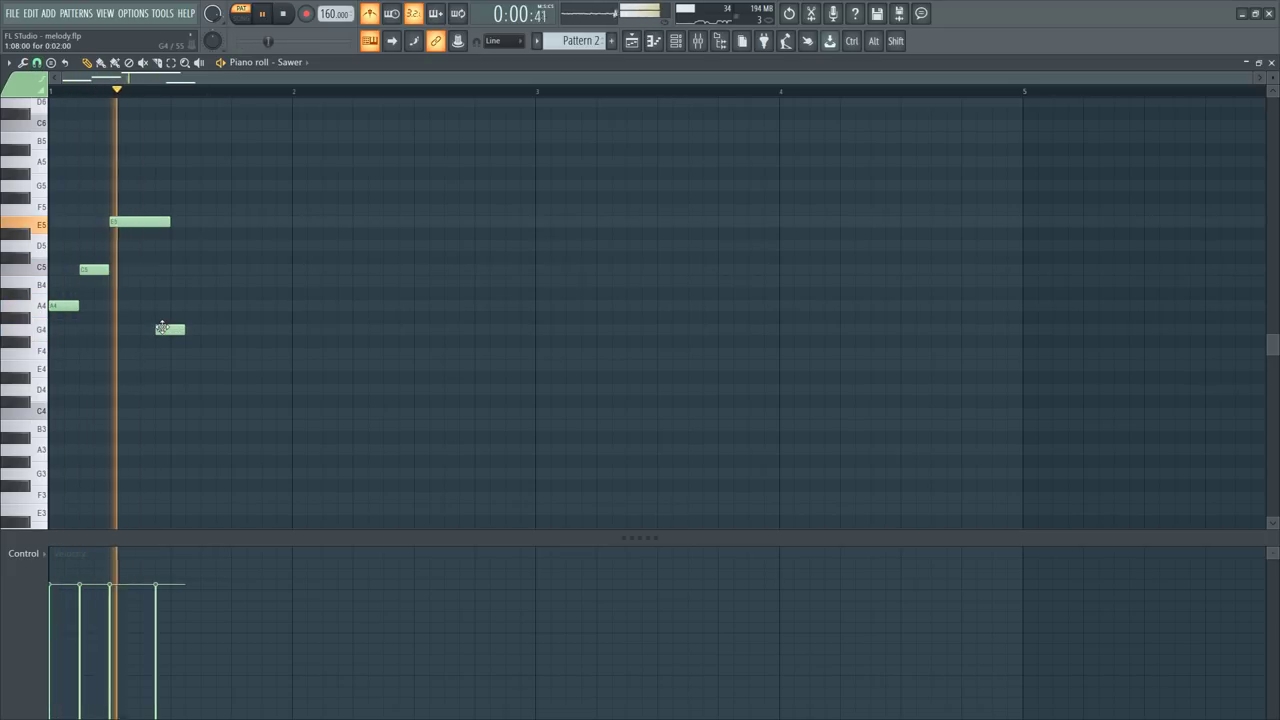
pyautogui.press('space')
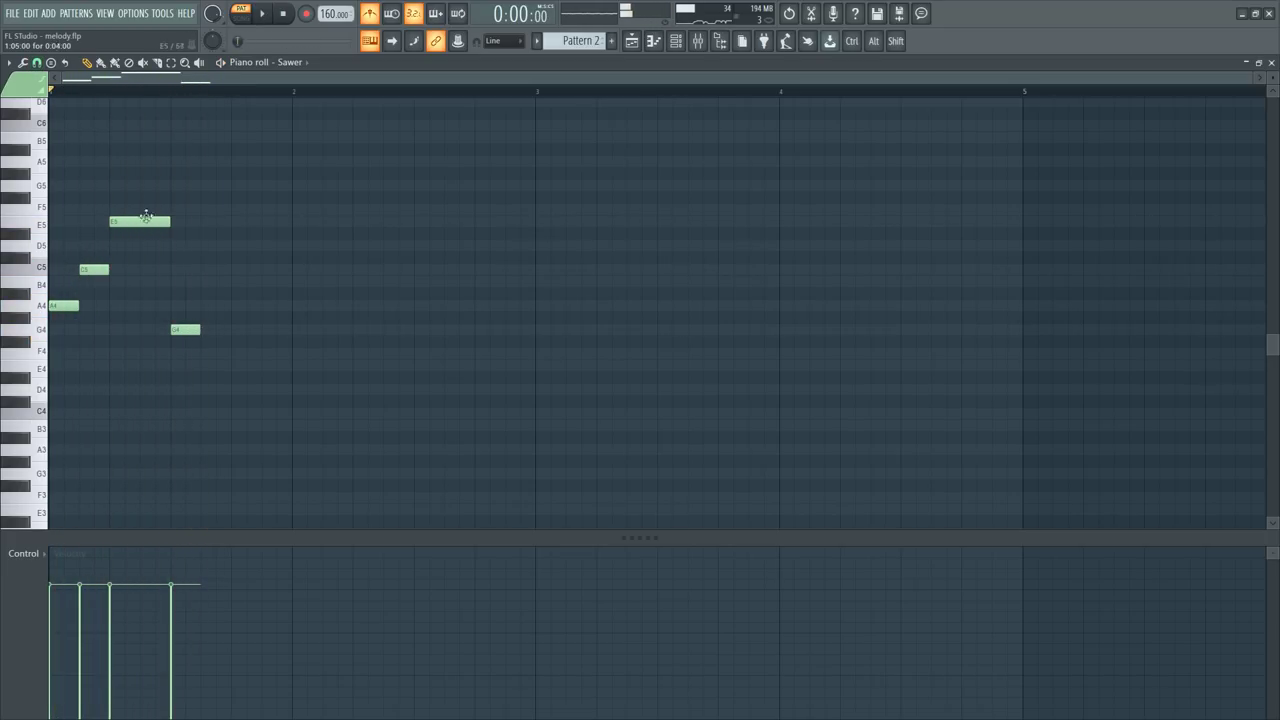
pyautogui.click(36, 62)
pyautogui.click(80, 351)
# Step: Add a half-beat B4 note after G4 and a one-beat D5 note on beat 4 of bar 1
pyautogui.moveTo(52, 336); pyautogui.dragTo(136, 200)
pyautogui.moveTo(160, 312); pyautogui.dragTo(208, 346)
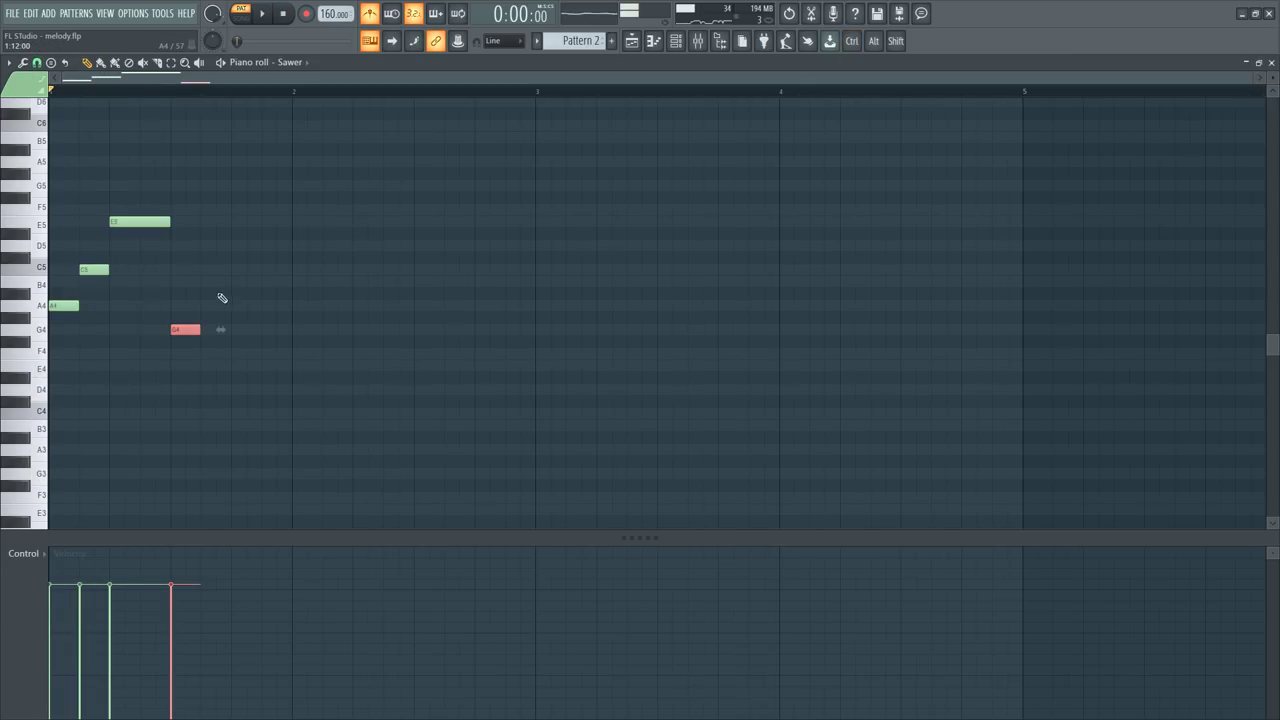
pyautogui.click(208, 284)
pyautogui.moveTo(236, 256); pyautogui.dragTo(291, 246)
# Step: Play the finished bar and duplicate all its notes into bar 2
pyautogui.press('space')
pyautogui.press('space')
pyautogui.hotkey('ctrl', 'a')
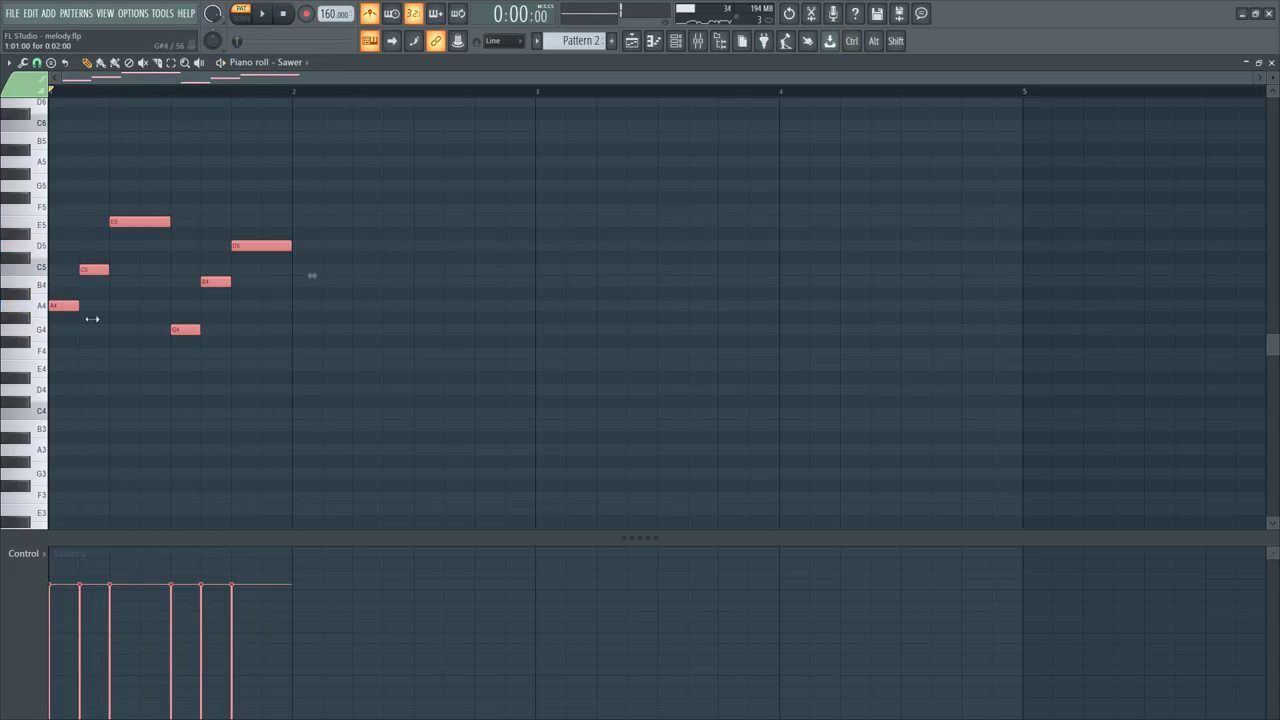
pyautogui.hotkey('ctrl', 'b')
# Step: Try the G4 note in bar 1 one octave higher
pyautogui.click(185, 329)
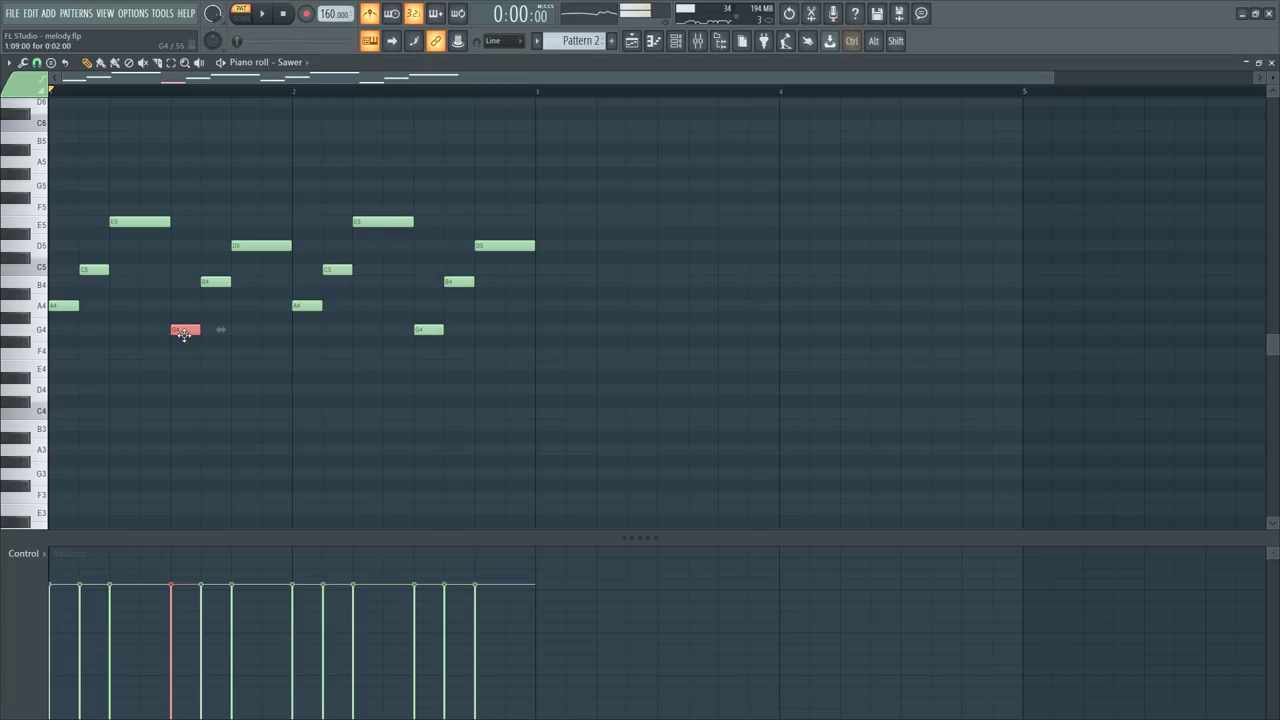
pyautogui.hotkey('ctrl', 'Up')
pyautogui.moveTo(207, 321); pyautogui.dragTo(50, 146)
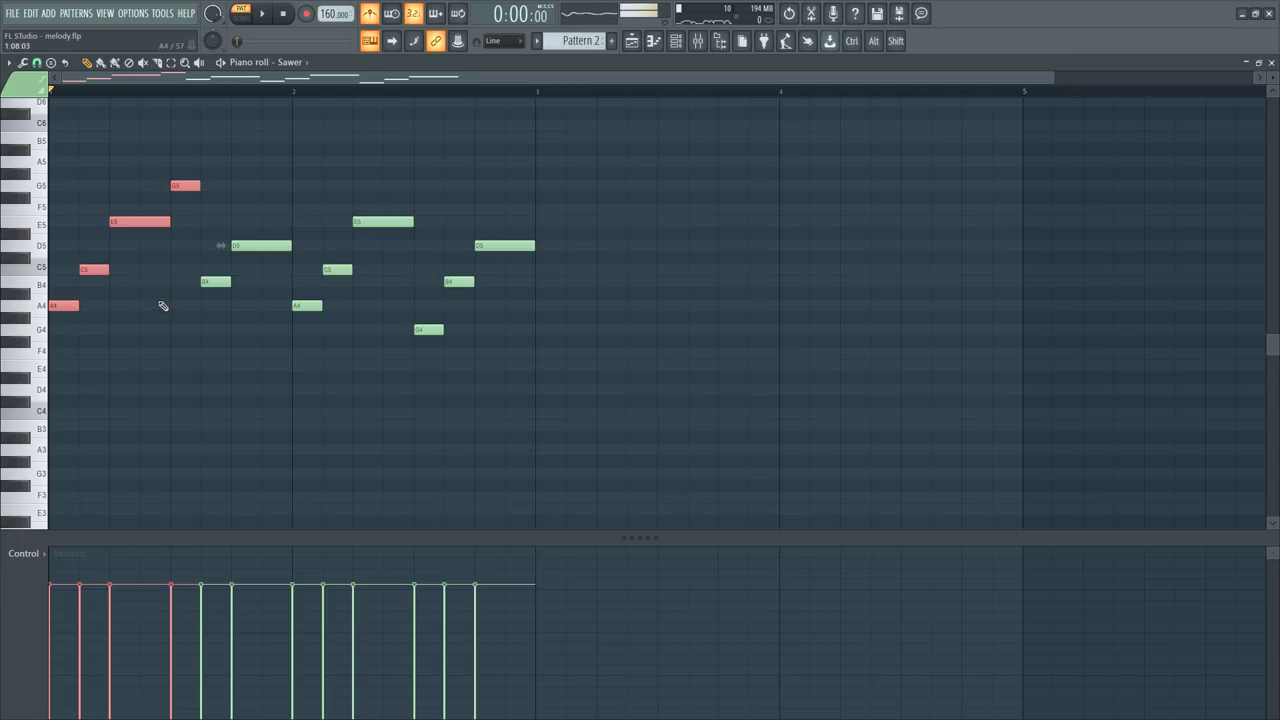
pyautogui.click(178, 186)
pyautogui.hotkey('ctrl', 'Down')
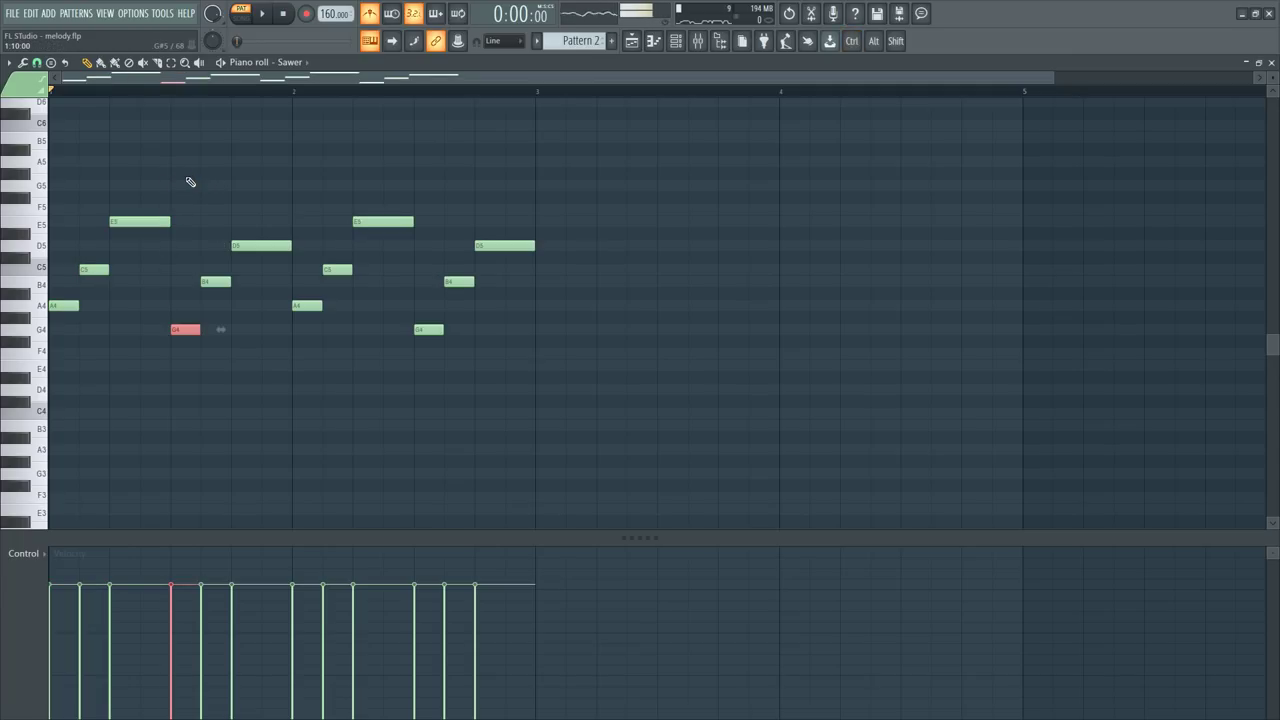
# Step: Play the melody and compare the first three notes of bar 1 with the three that follow
pyautogui.press('space')
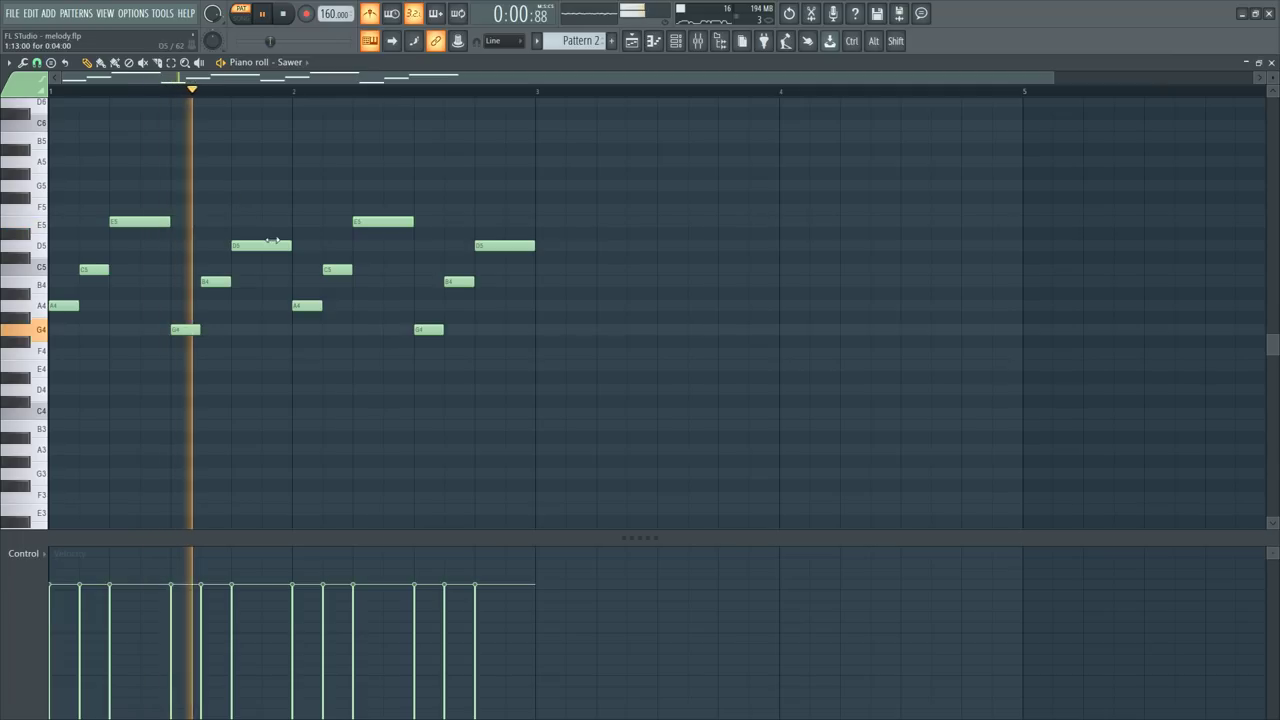
pyautogui.press('space')
pyautogui.moveTo(172, 330); pyautogui.dragTo(187, 343)
pyautogui.moveTo(50, 321); pyautogui.dragTo(141, 211)
pyautogui.moveTo(171, 343); pyautogui.dragTo(236, 244)
# Step: Try raising bar 1's G4 note to G5 again, comparing it with the opening three notes
pyautogui.click(184, 333)
pyautogui.hotkey('ctrl', 'Up')
pyautogui.moveTo(121, 238); pyautogui.dragTo(50, 345)
pyautogui.click(192, 188)
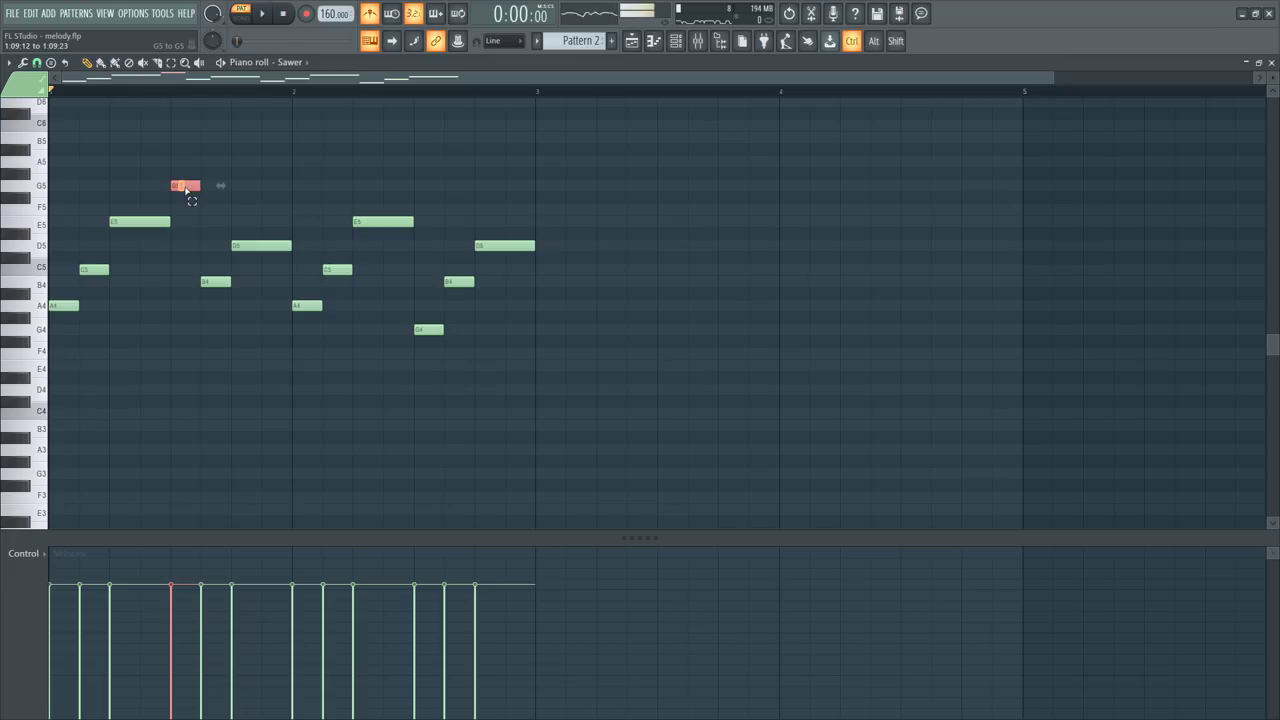
pyautogui.hotkey('ctrl', 'Down')
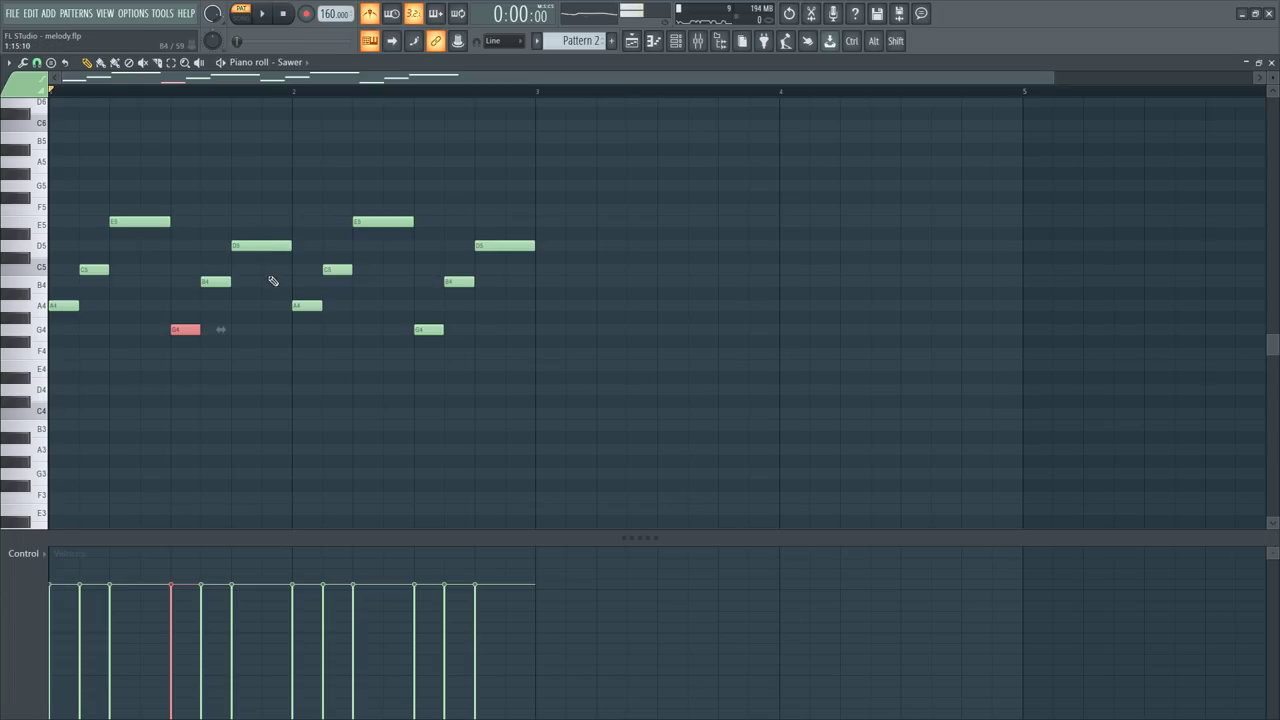
# Step: Audition the G4, D5 and F5 keys and test a note above D5 in bar 1
pyautogui.click(44, 330)
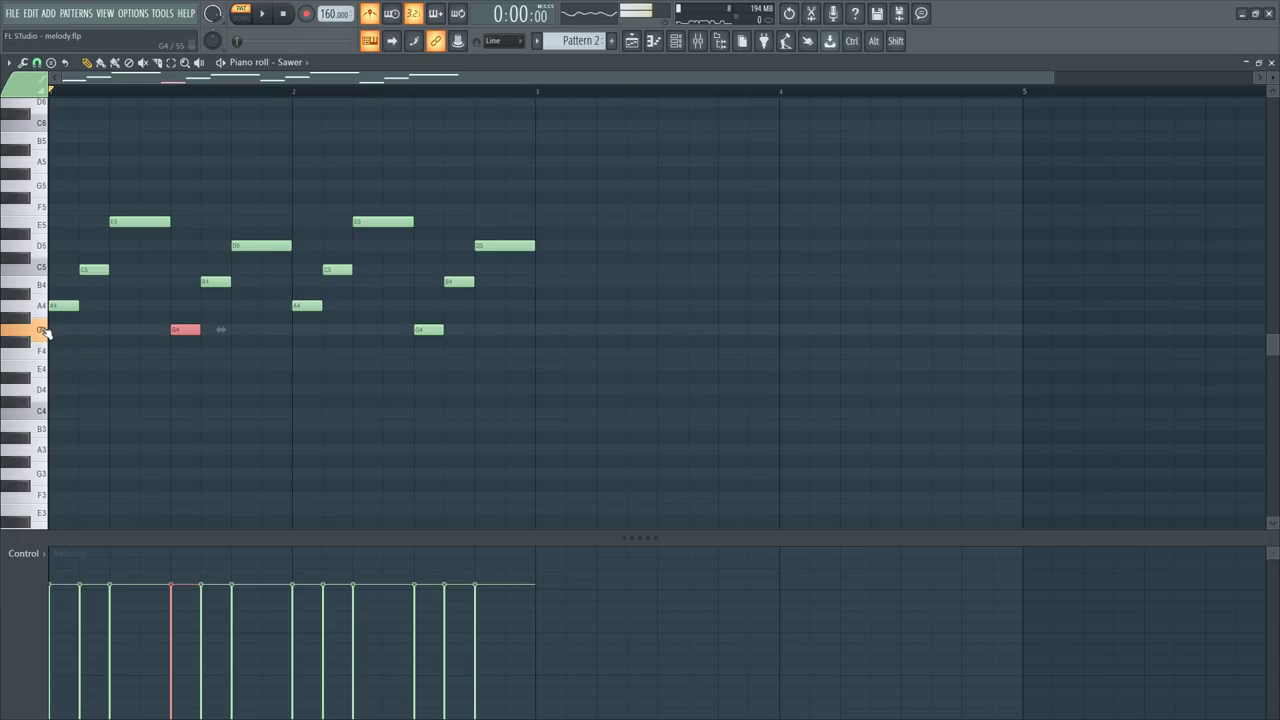
pyautogui.click(42, 246)
pyautogui.click(44, 213)
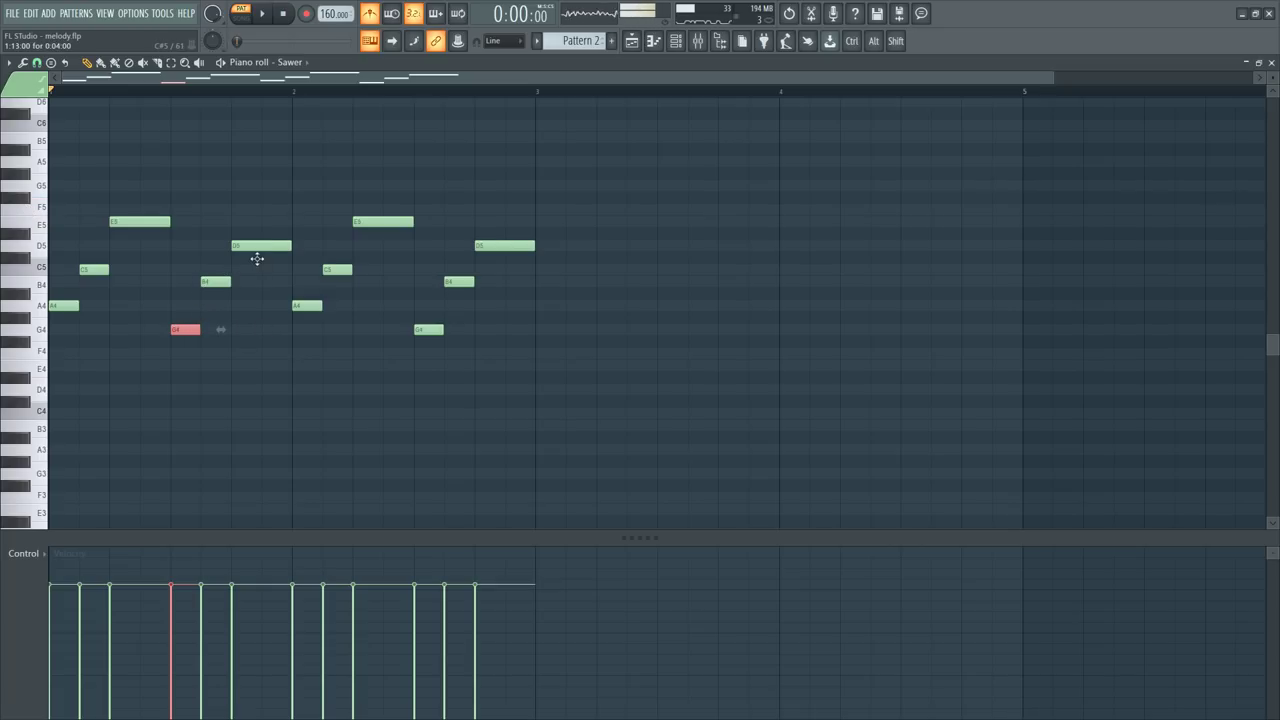
pyautogui.click(258, 200)
pyautogui.rightClick(270, 202)
# Step: Play the melody and lower the A4 note at the start of bar 2 to F#4
pyautogui.click(300, 305)
pyautogui.press('space')
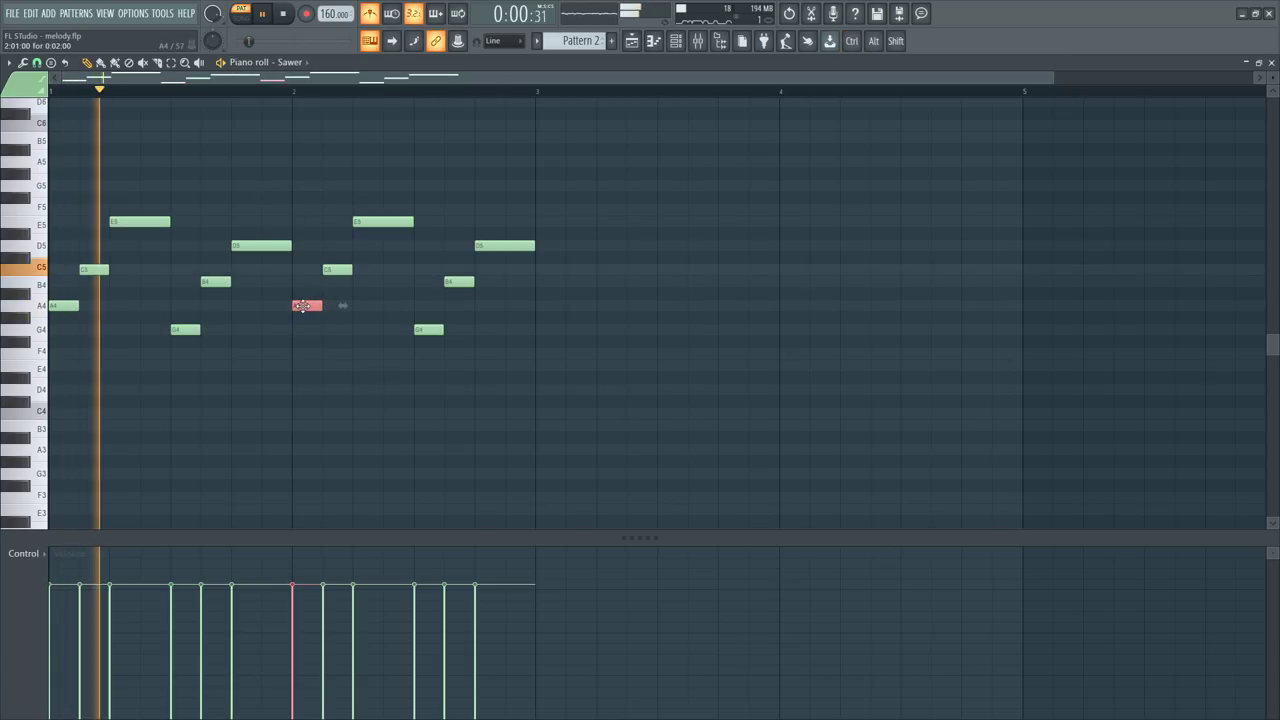
pyautogui.press('space')
pyautogui.moveTo(303, 306); pyautogui.dragTo(300, 342)
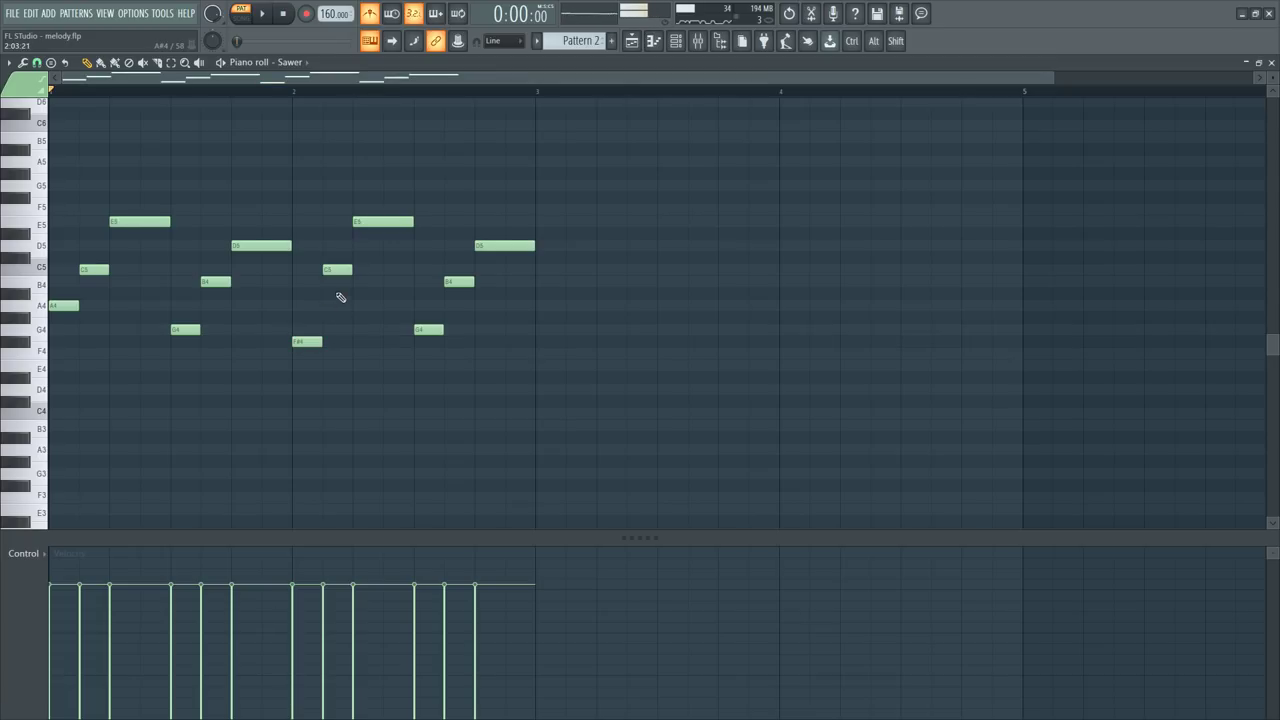
# Step: Delete every bar 2 note after the opening F#4 and play the shortened melody
pyautogui.rightClick(337, 270)
pyautogui.rightClick(383, 221)
pyautogui.rightClick(500, 246)
pyautogui.rightClick(459, 281)
pyautogui.rightClick(428, 329)
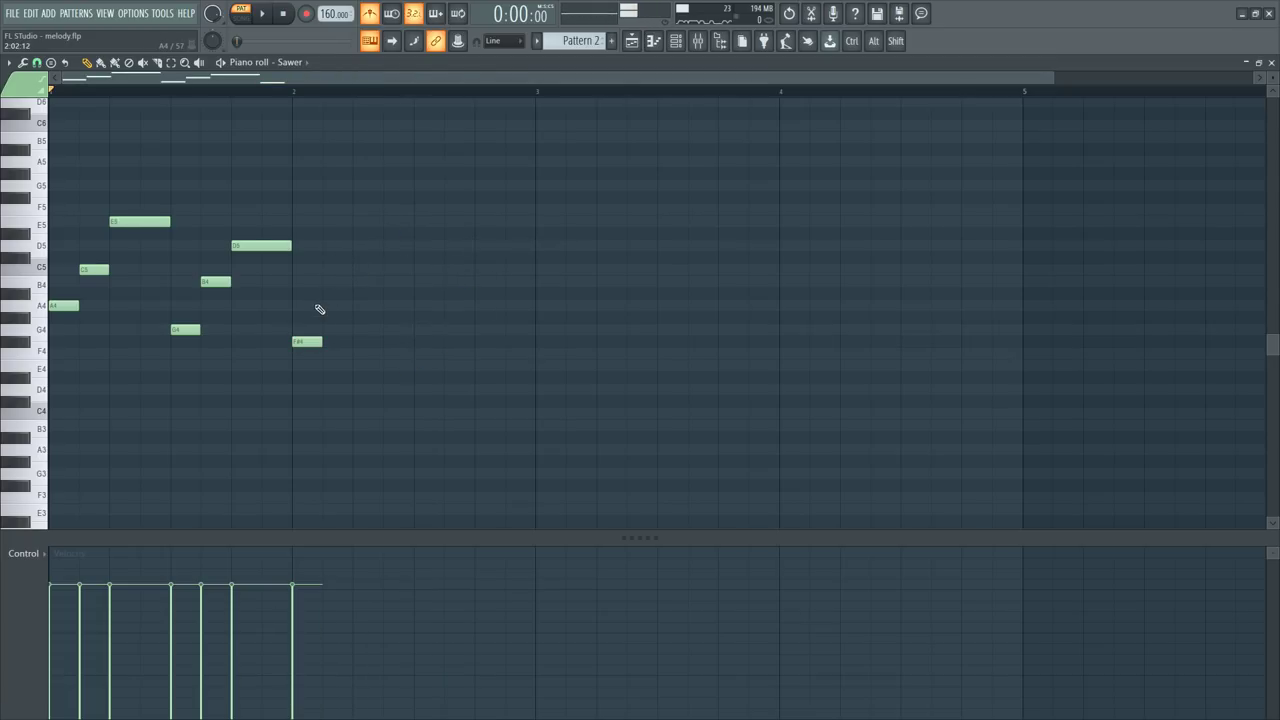
pyautogui.press('space')
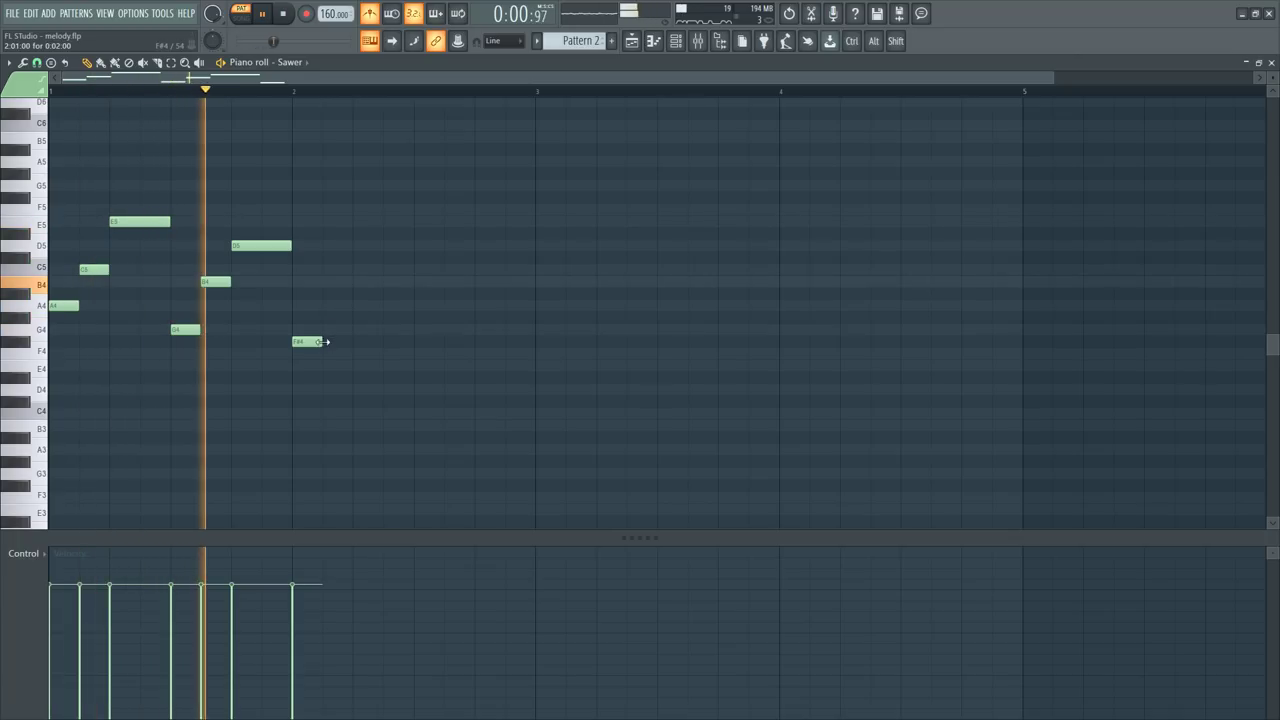
pyautogui.press('space')
# Step: Raise bar 1's G4, B4 and D5 by one octave and bar 2's F#4 to F#6, forming an ascending stack
pyautogui.keyDown('ctrl'); pyautogui.click(302, 341); pyautogui.keyUp('ctrl')
pyautogui.hotkey('ctrl', 'Up')
pyautogui.moveTo(322, 346); pyautogui.dragTo(195, 137)
pyautogui.hotkey('ctrl', 'Up')
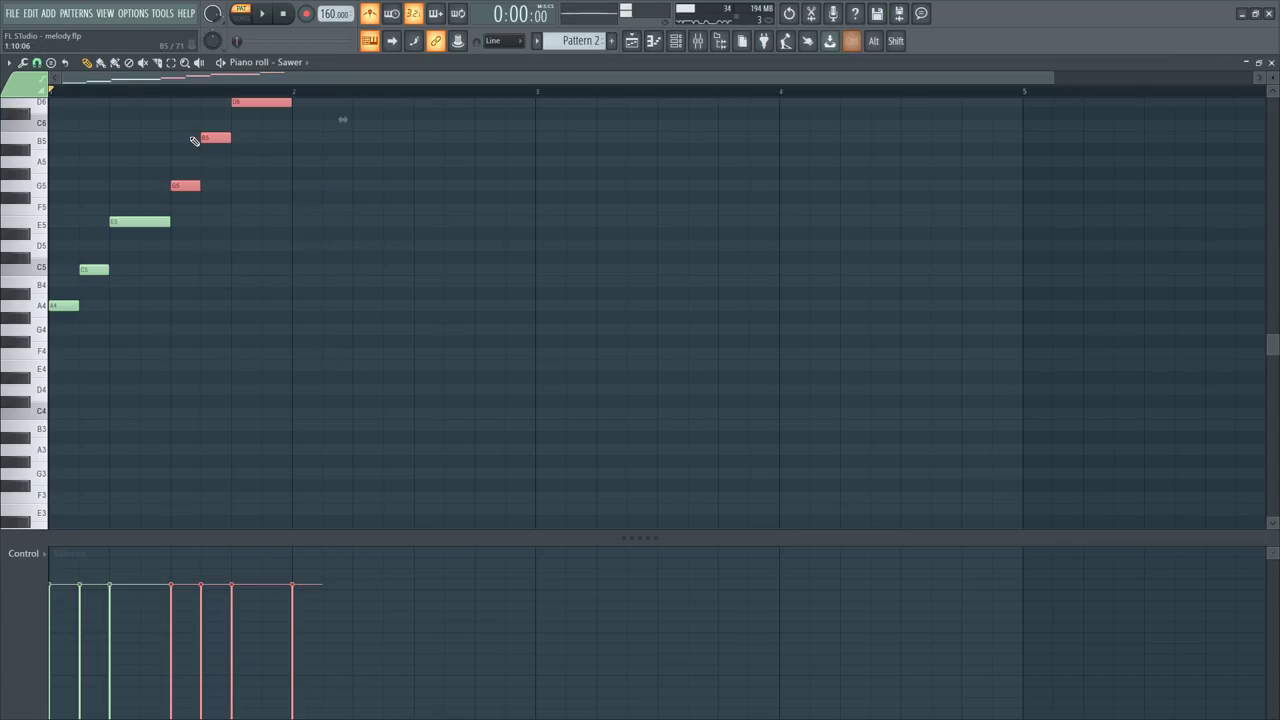
pyautogui.scroll(3, 216, 304)
pyautogui.scroll(-3, 214, 317)
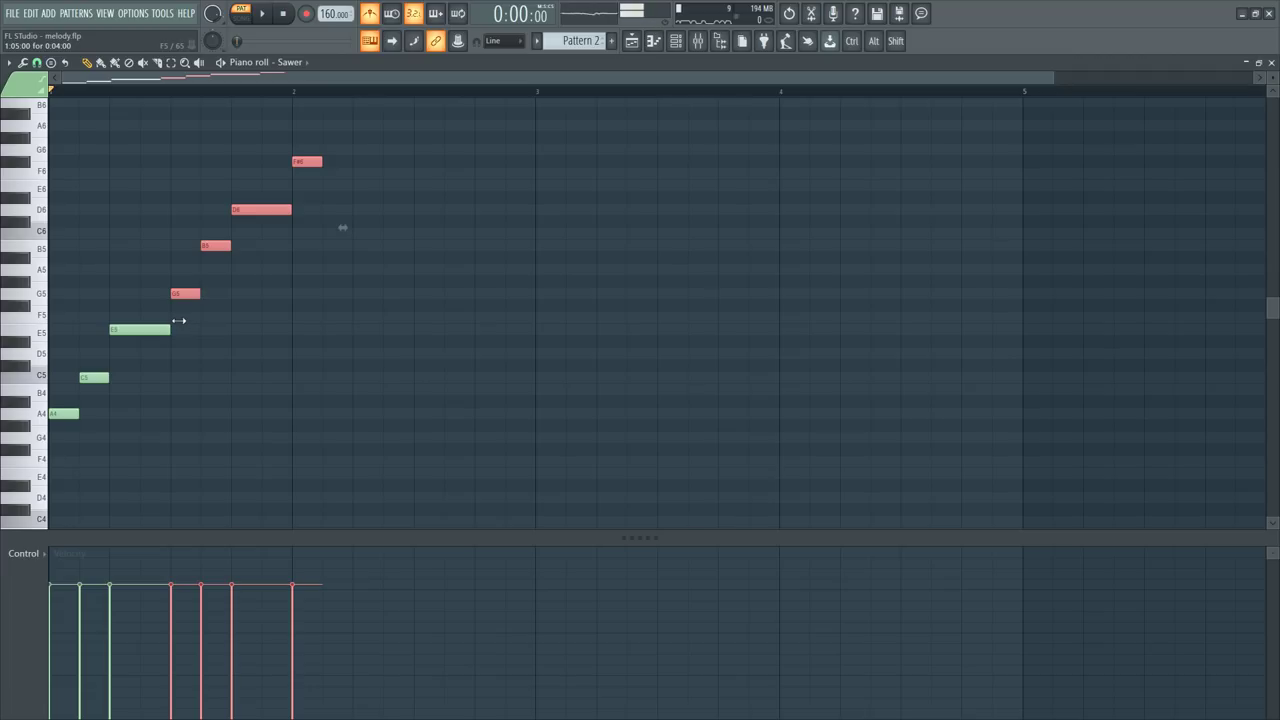
# Step: Compare the four-note groups A4 to G5 and G5 to F#6 by selecting each in turn
pyautogui.moveTo(57, 430); pyautogui.dragTo(191, 275)
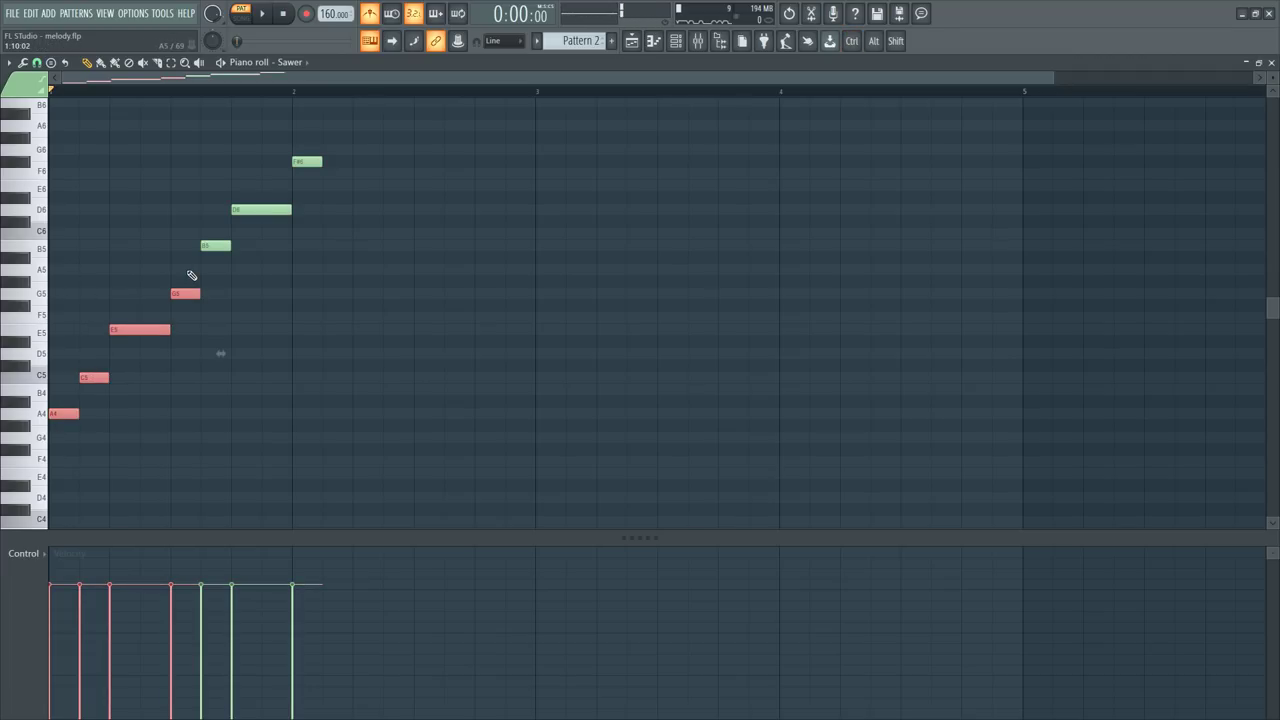
pyautogui.moveTo(185, 310); pyautogui.dragTo(299, 151)
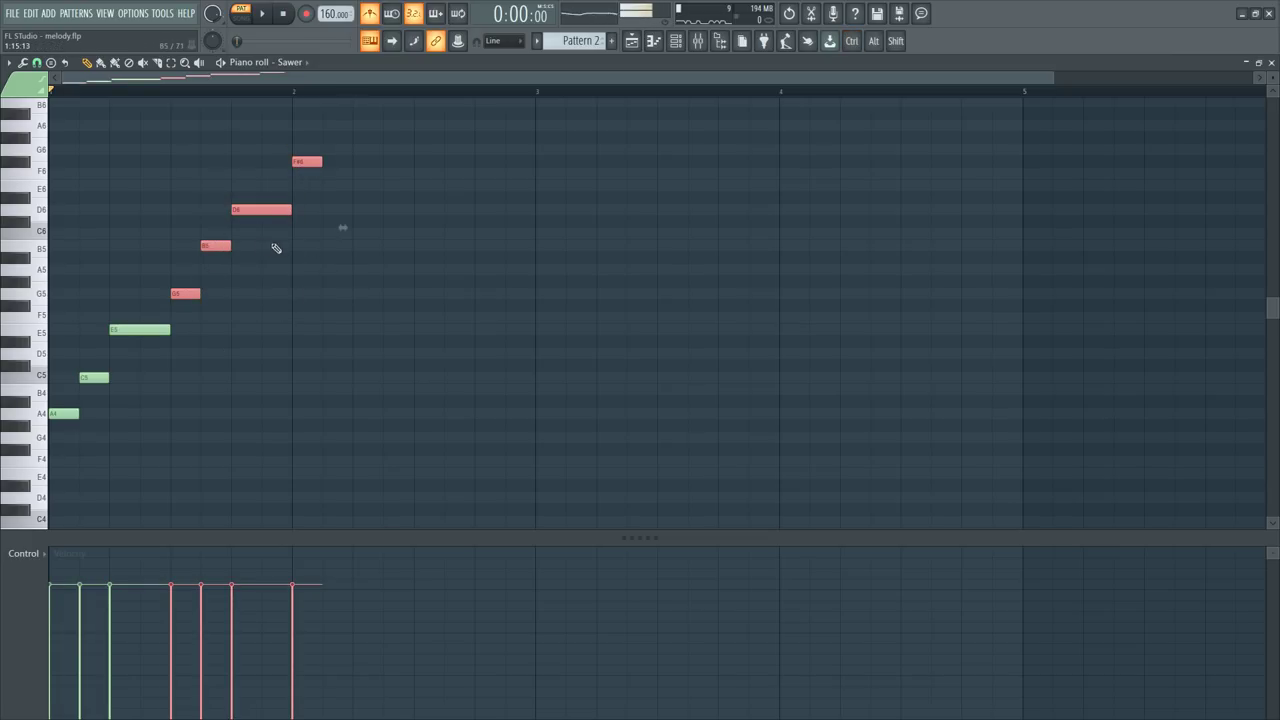
pyautogui.keyDown('ctrl'); pyautogui.click(306, 164); pyautogui.keyUp('ctrl')
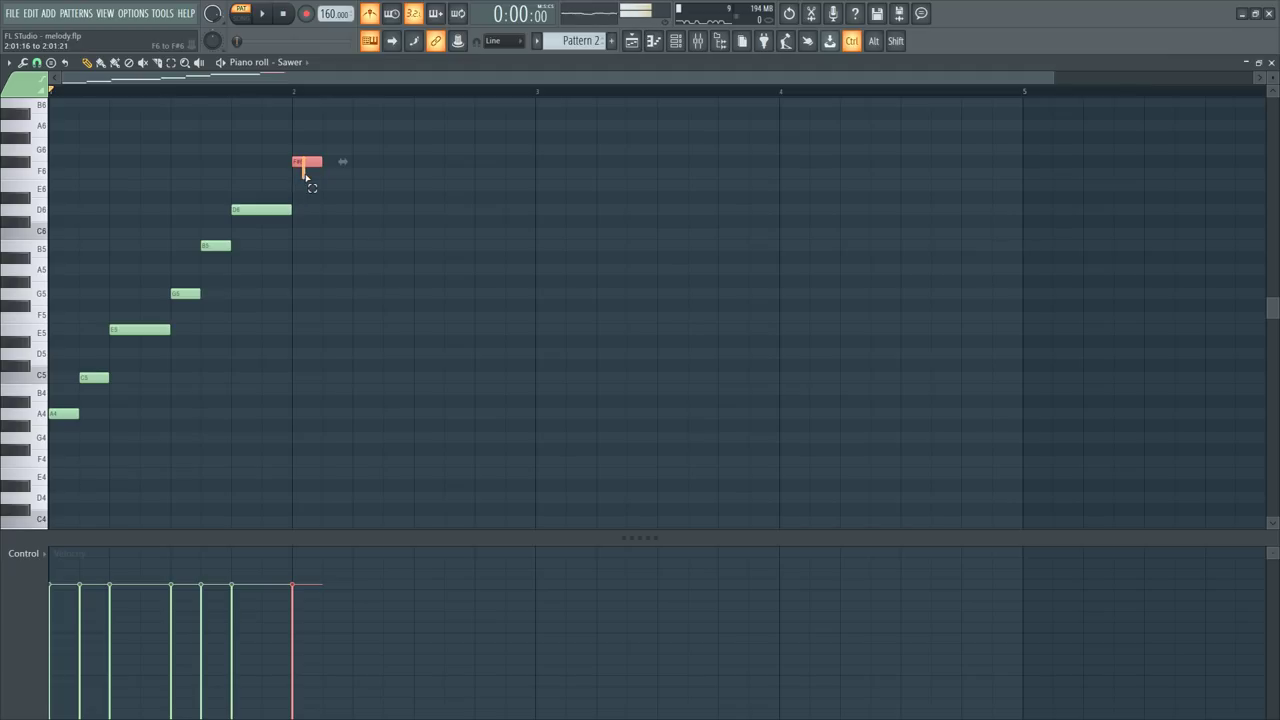
# Step: Lower bar 1's G5, B5 and D6 by one octave, lower bar 2's F#6 to F#5, and play the melody
pyautogui.moveTo(274, 180); pyautogui.dragTo(187, 289)
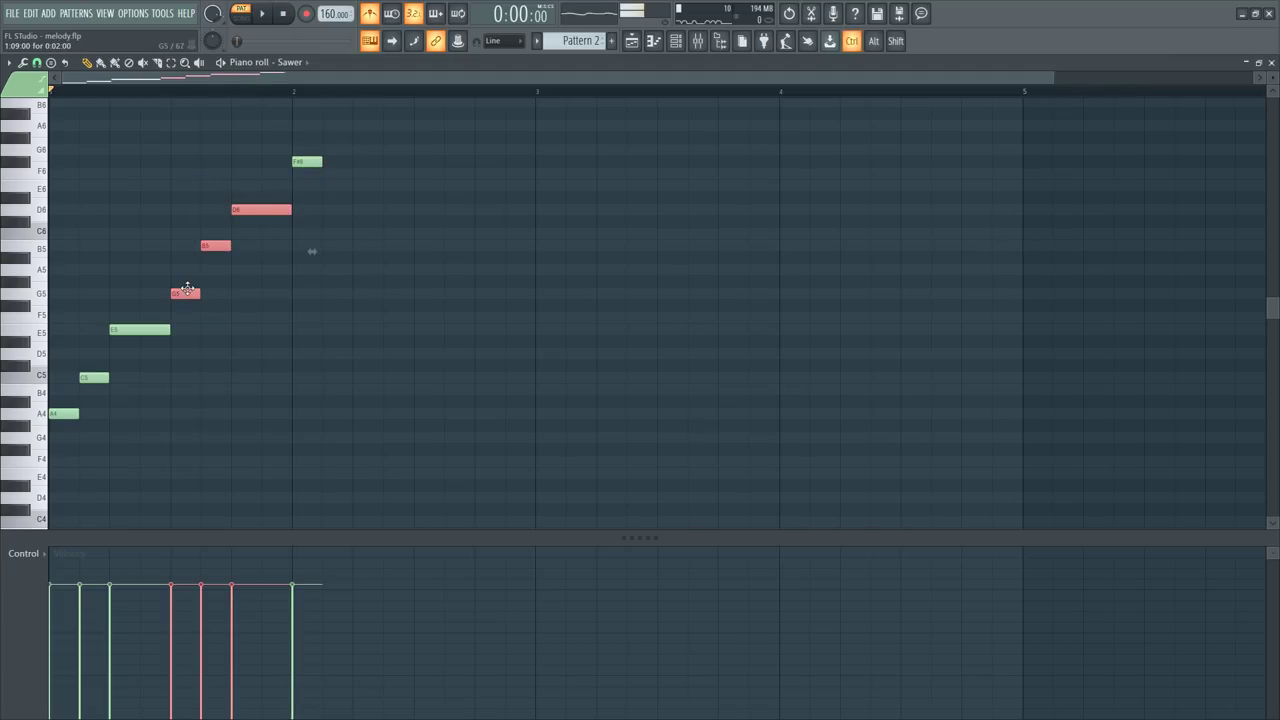
pyautogui.hotkey('ctrl', 'Down')
pyautogui.press('space')
pyautogui.moveTo(285, 240); pyautogui.dragTo(330, 158)
pyautogui.hotkey('ctrl', 'Down')
pyautogui.press('space')
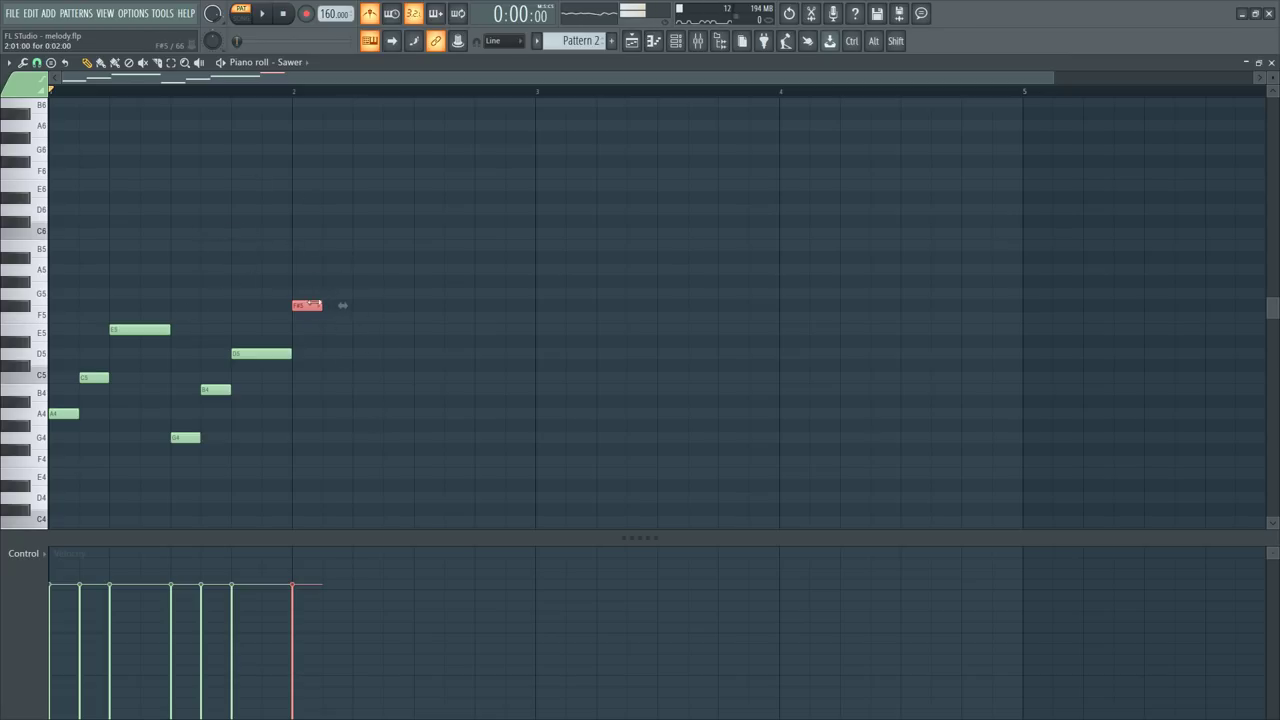
# Step: Play the melody and audition the F#5 note at the start of bar 2
pyautogui.moveTo(323, 288)
pyautogui.mouseDown()
pyautogui.moveTo(325, 318)
pyautogui.moveTo(301, 307)
pyautogui.mouseUp()
pyautogui.press('space')
pyautogui.moveTo(190, 465); pyautogui.dragTo(322, 292)
pyautogui.keyDown('ctrl'); pyautogui.click(331, 381); pyautogui.keyUp('ctrl')
pyautogui.press('space')
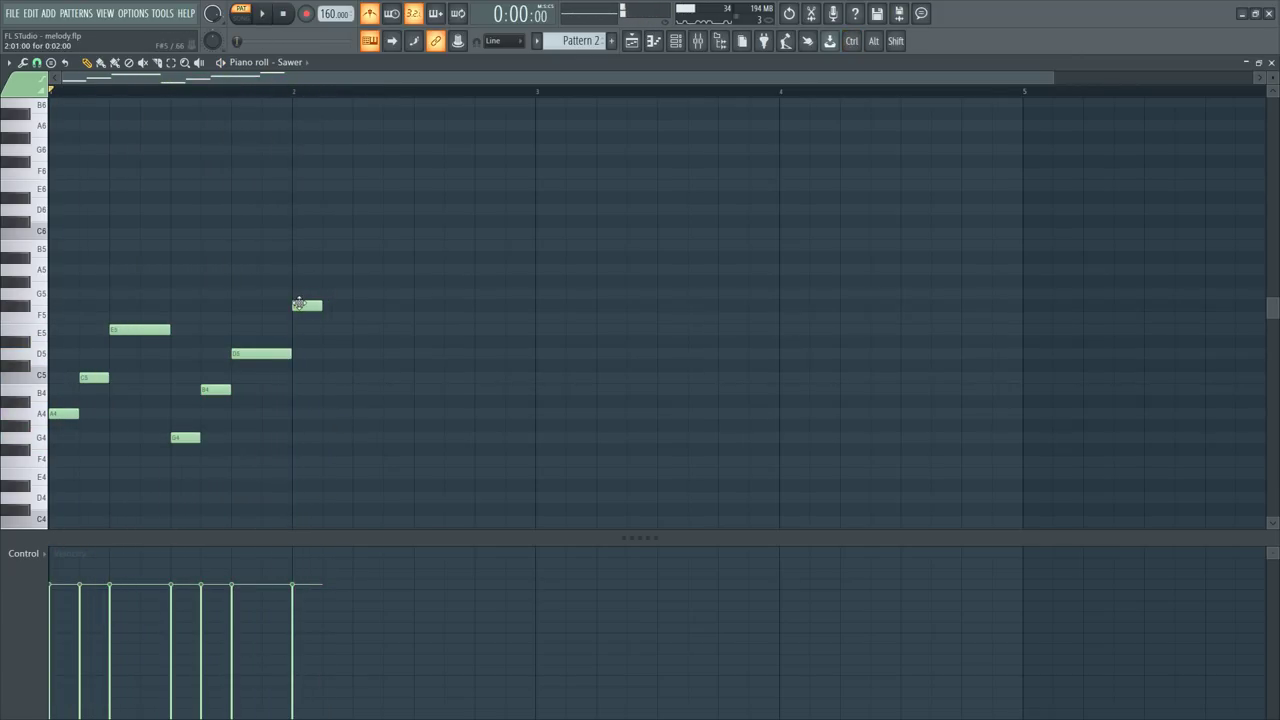
pyautogui.click(305, 308)
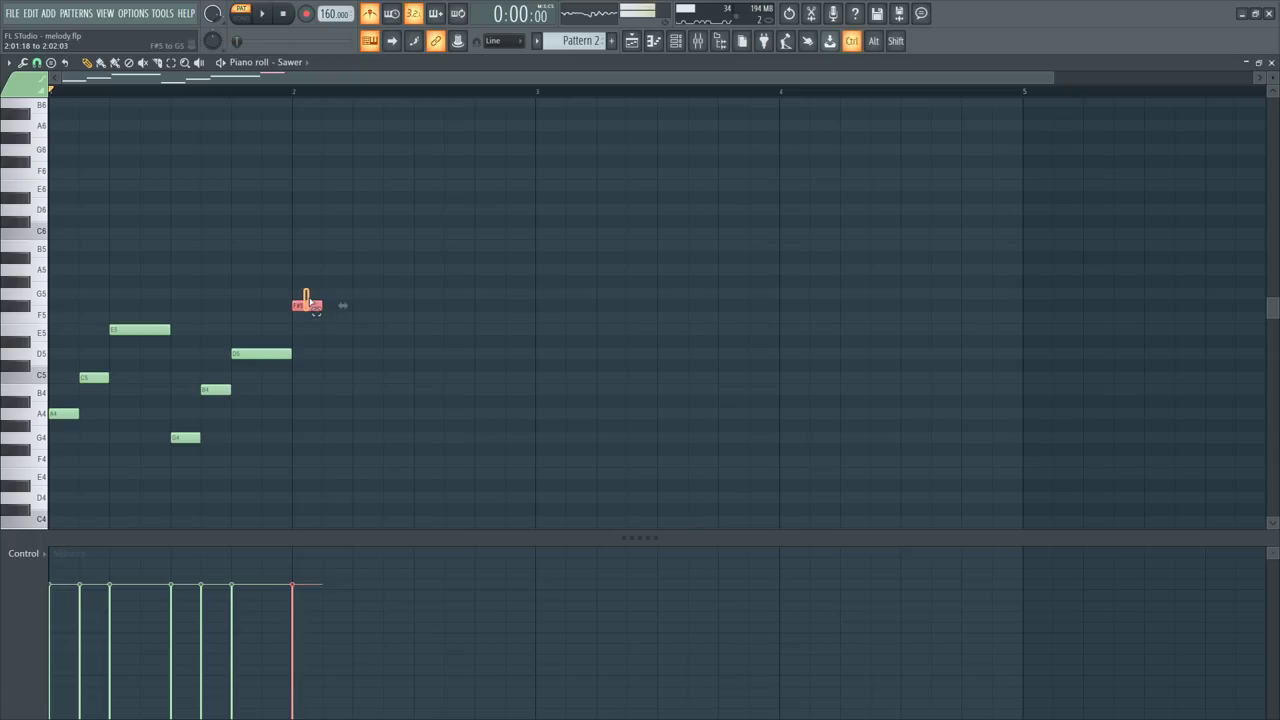
# Step: Add consecutive A5, C#6 and E6 notes after the F#5 in bar 2 and play the melody
pyautogui.click(330, 281)
pyautogui.rightClick(330, 281)
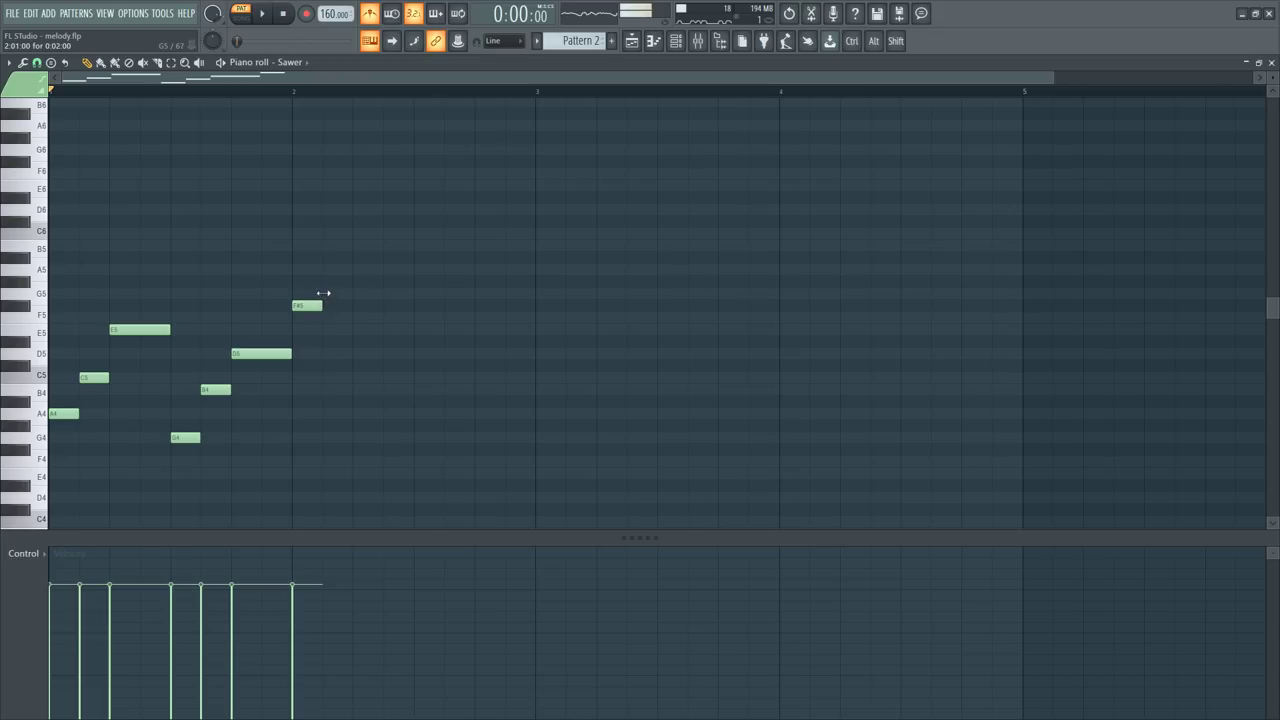
pyautogui.click(328, 270)
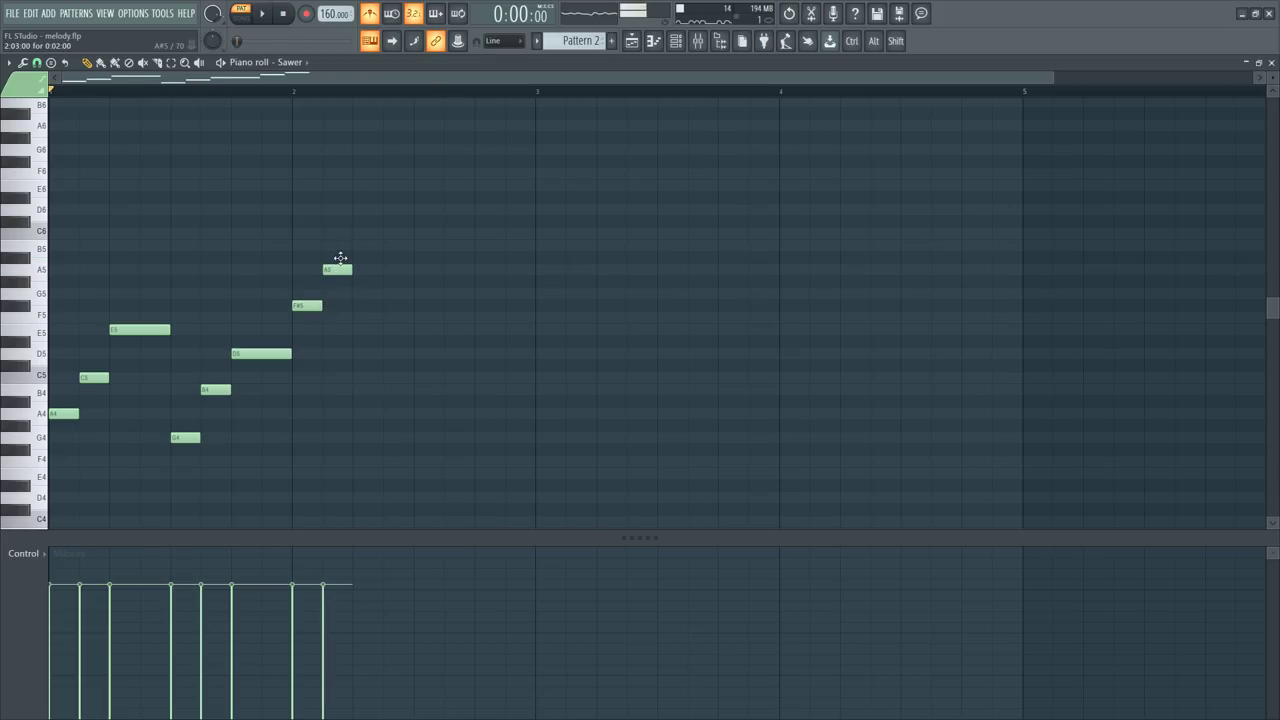
pyautogui.click(361, 224)
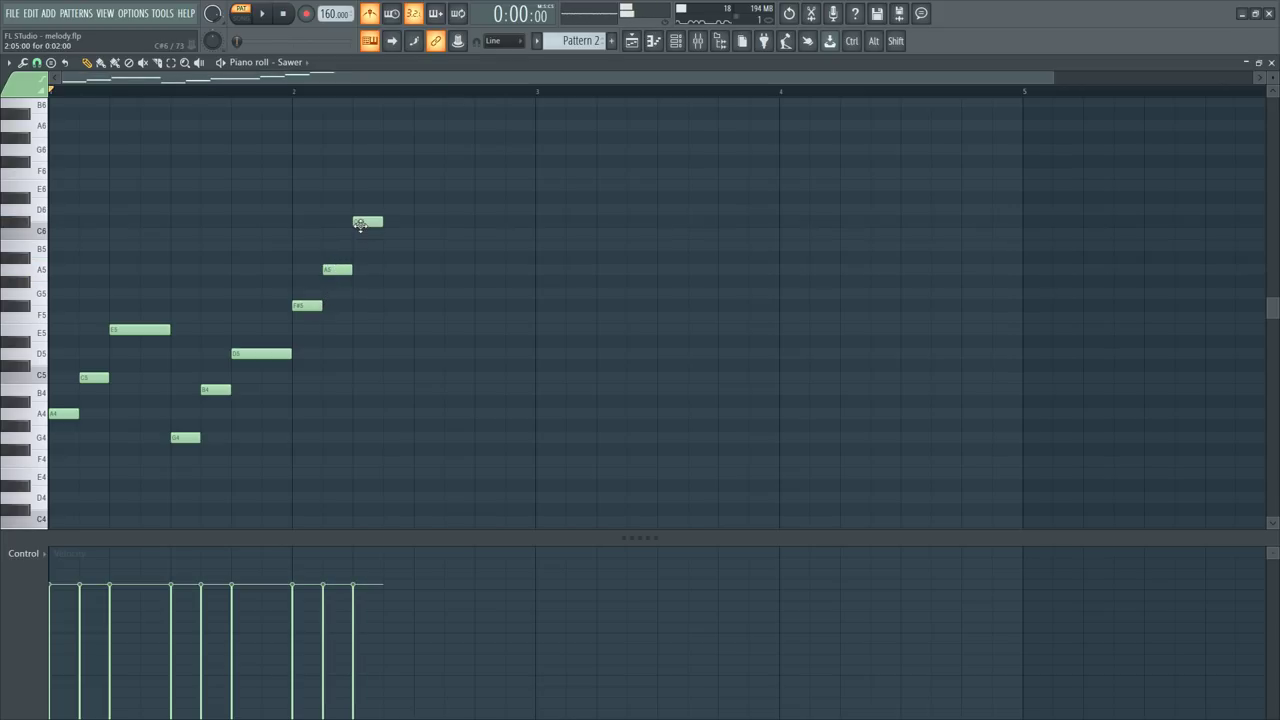
pyautogui.click(398, 187)
pyautogui.press('space')
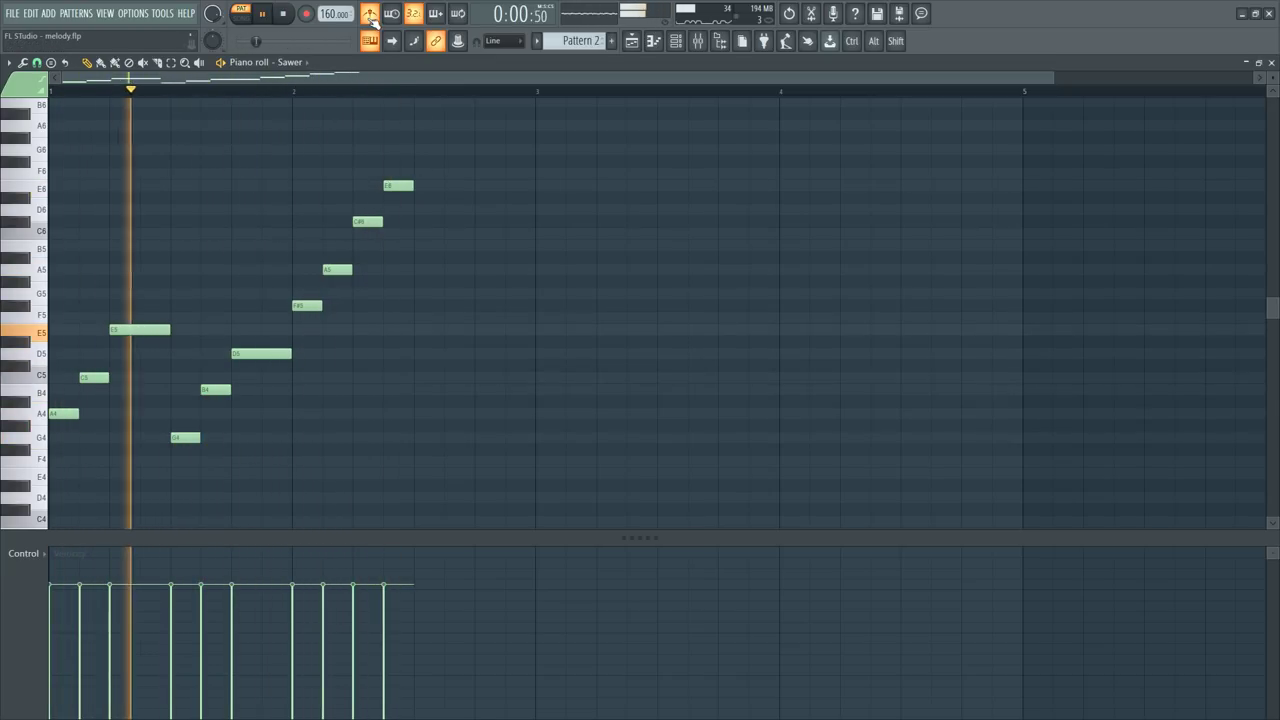
pyautogui.press('space')
# Step: Lower the A5, C#6 and E6 notes in bar 2 by one octave
pyautogui.keyDown('ctrl'); pyautogui.click(390, 188); pyautogui.keyUp('ctrl')
pyautogui.moveTo(391, 182); pyautogui.dragTo(297, 323)
pyautogui.moveTo(333, 273); pyautogui.dragTo(389, 183)
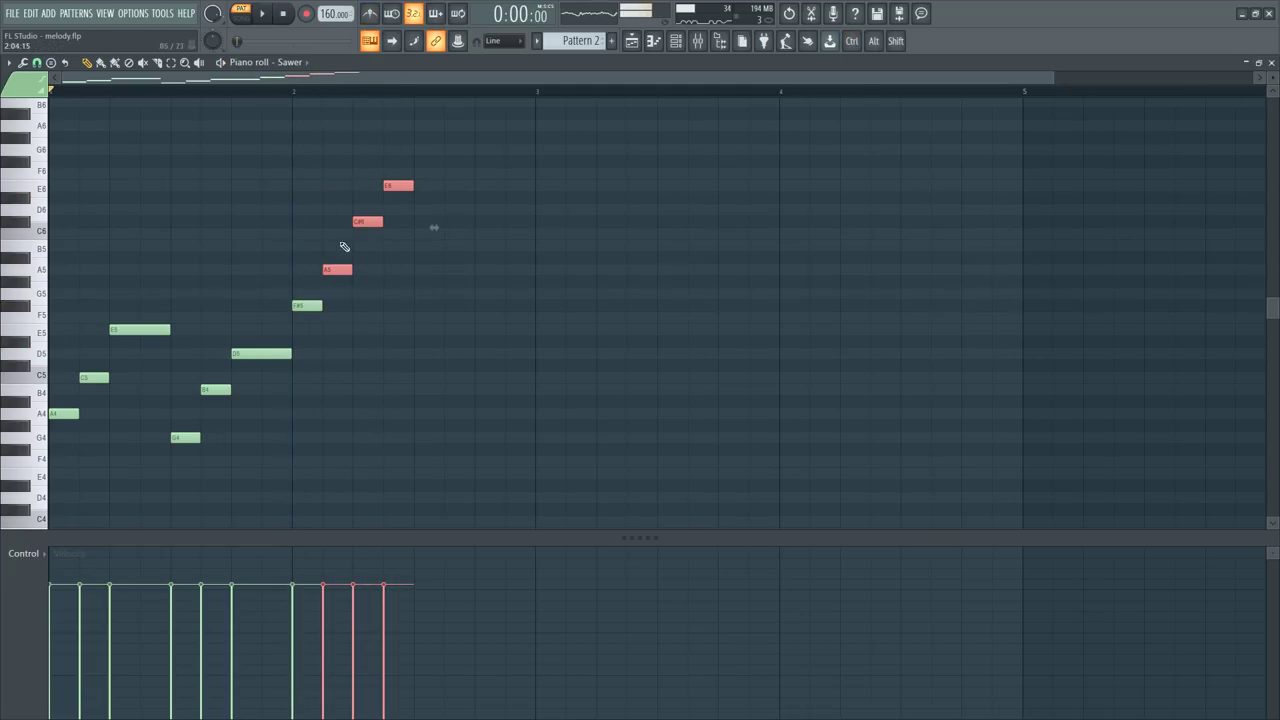
pyautogui.hotkey('ctrl', 'Down')
pyautogui.moveTo(351, 380); pyautogui.dragTo(391, 338)
pyautogui.moveTo(424, 314); pyautogui.dragTo(343, 418)
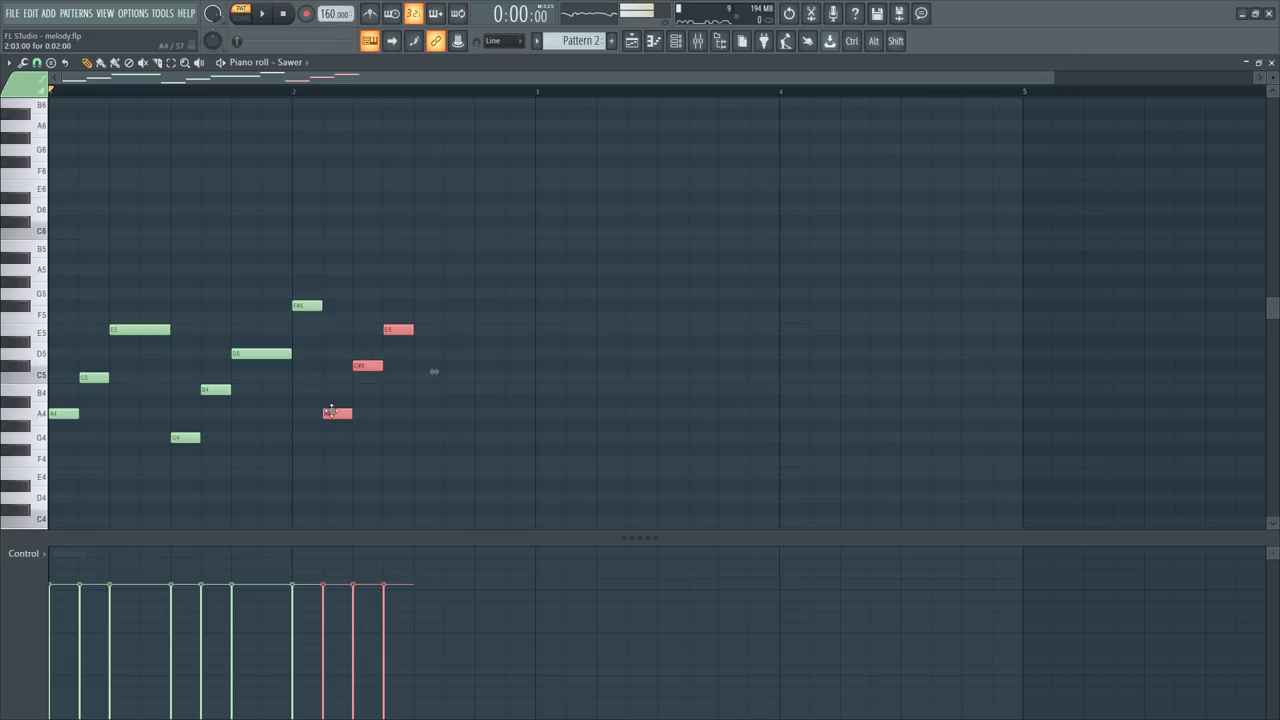
pyautogui.click(355, 448)
# Step: Swap the A4 and E5 positions in bar 2 so the notes descend E5, C#5, A4, and play the melody
pyautogui.moveTo(332, 413); pyautogui.dragTo(393, 413)
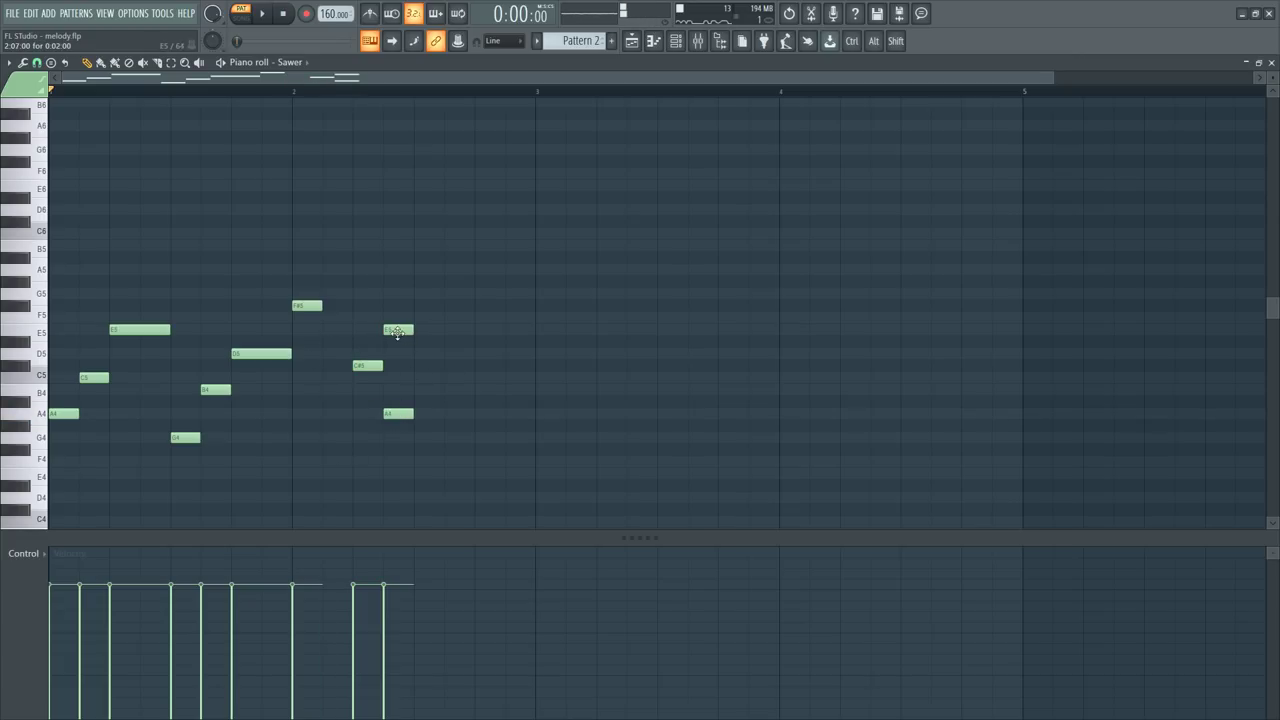
pyautogui.moveTo(396, 329); pyautogui.dragTo(335, 329)
pyautogui.press('space')
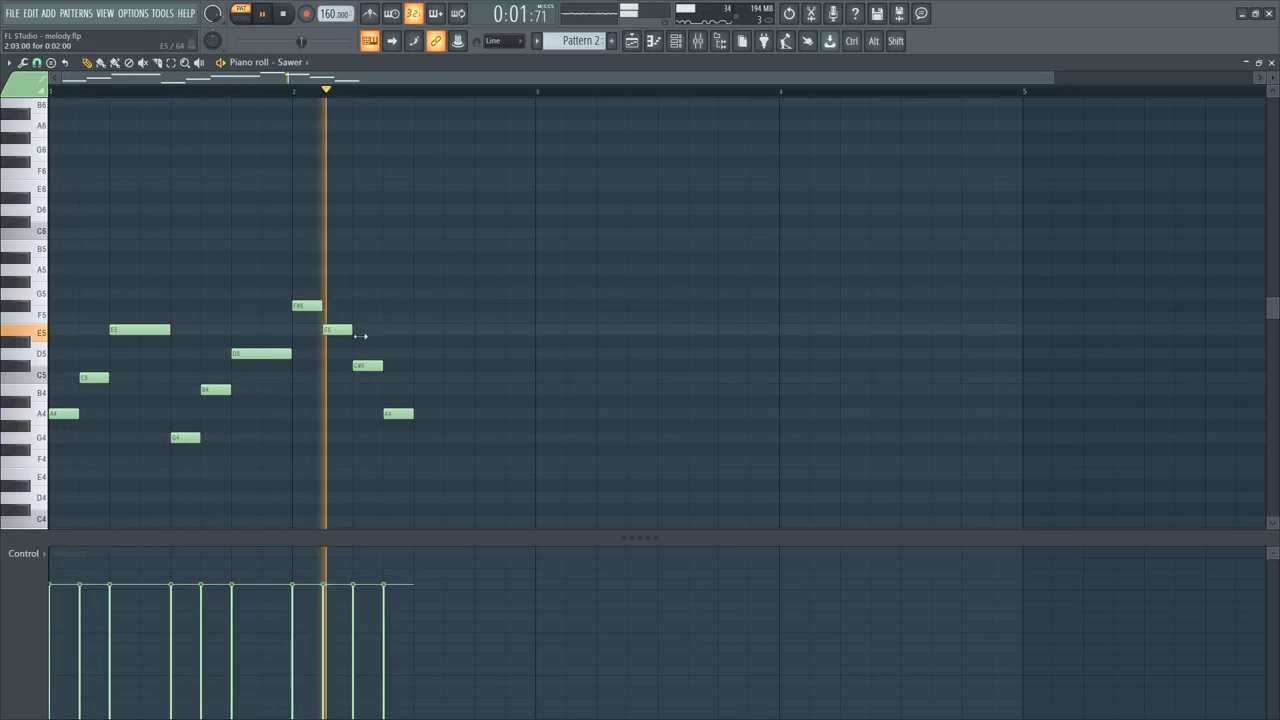
pyautogui.press('space')
pyautogui.press('space')
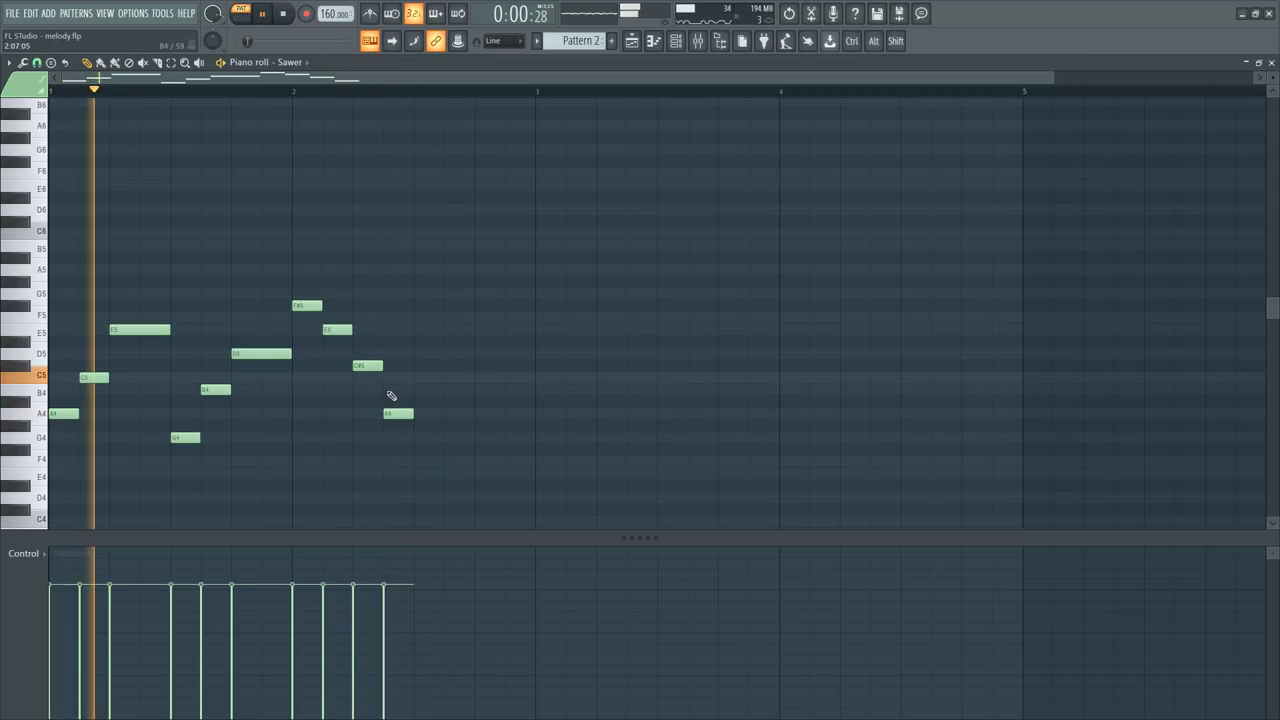
# Step: Try lengthening bar 2's A4 note to 0:06:00 while the melody plays
pyautogui.moveTo(303, 277); pyautogui.dragTo(425, 464)
pyautogui.click(425, 464)
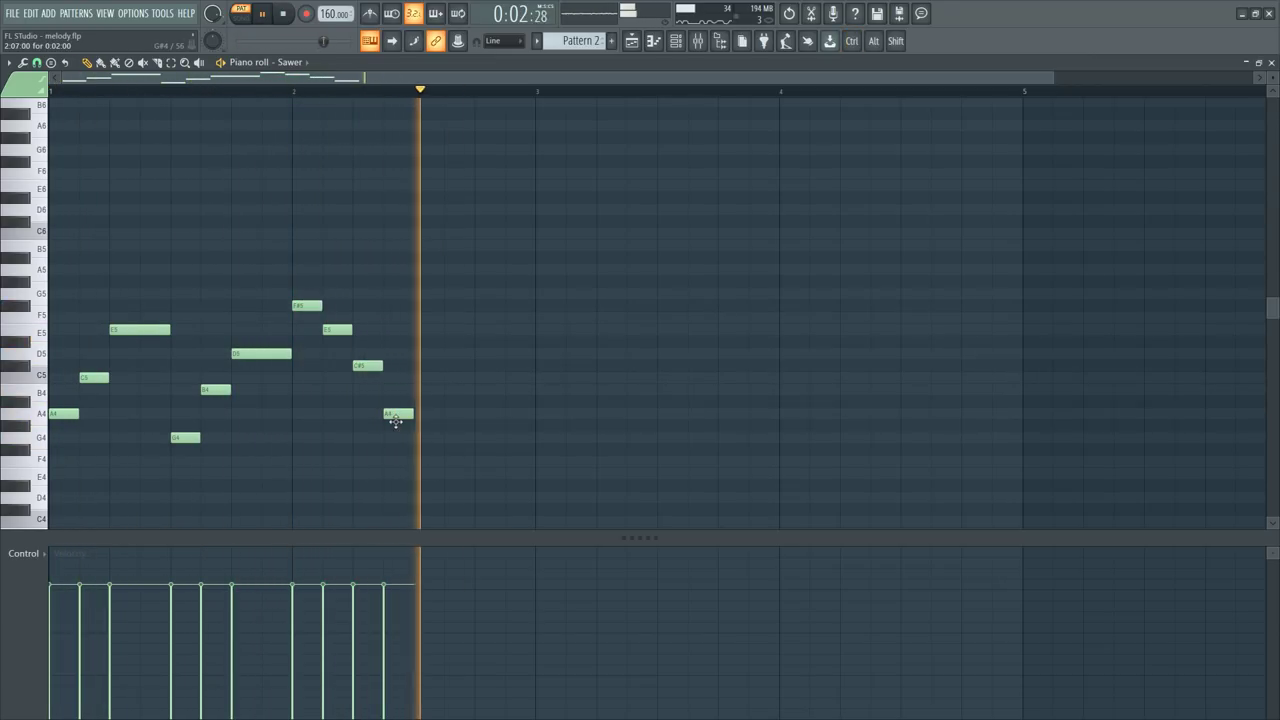
pyautogui.moveTo(412, 414); pyautogui.dragTo(470, 415)
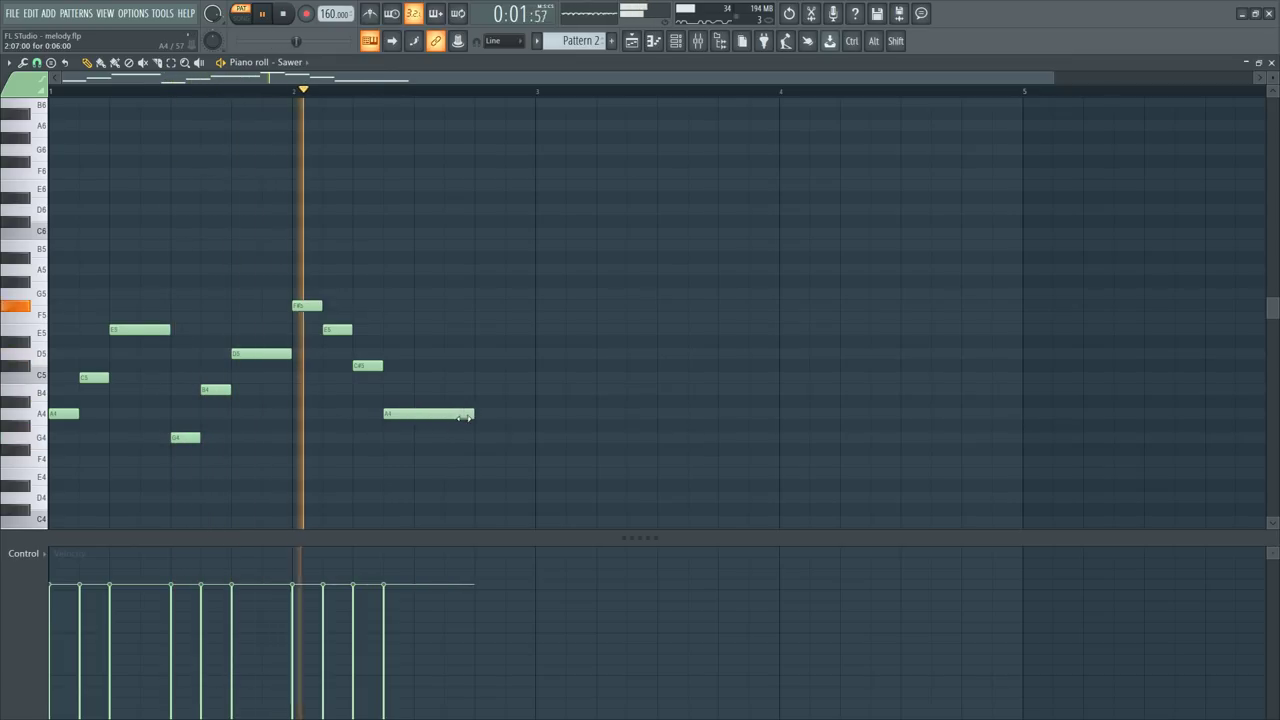
pyautogui.press('space')
pyautogui.keyDown('ctrl'); pyautogui.click(411, 415); pyautogui.keyUp('ctrl')
pyautogui.keyDown('ctrl'); pyautogui.click(440, 484); pyautogui.keyUp('ctrl')
pyautogui.moveTo(417, 443); pyautogui.dragTo(303, 277)
# Step: Add a short E5 note directly after the A4 in bar 2 and play the melody
pyautogui.click(423, 330)
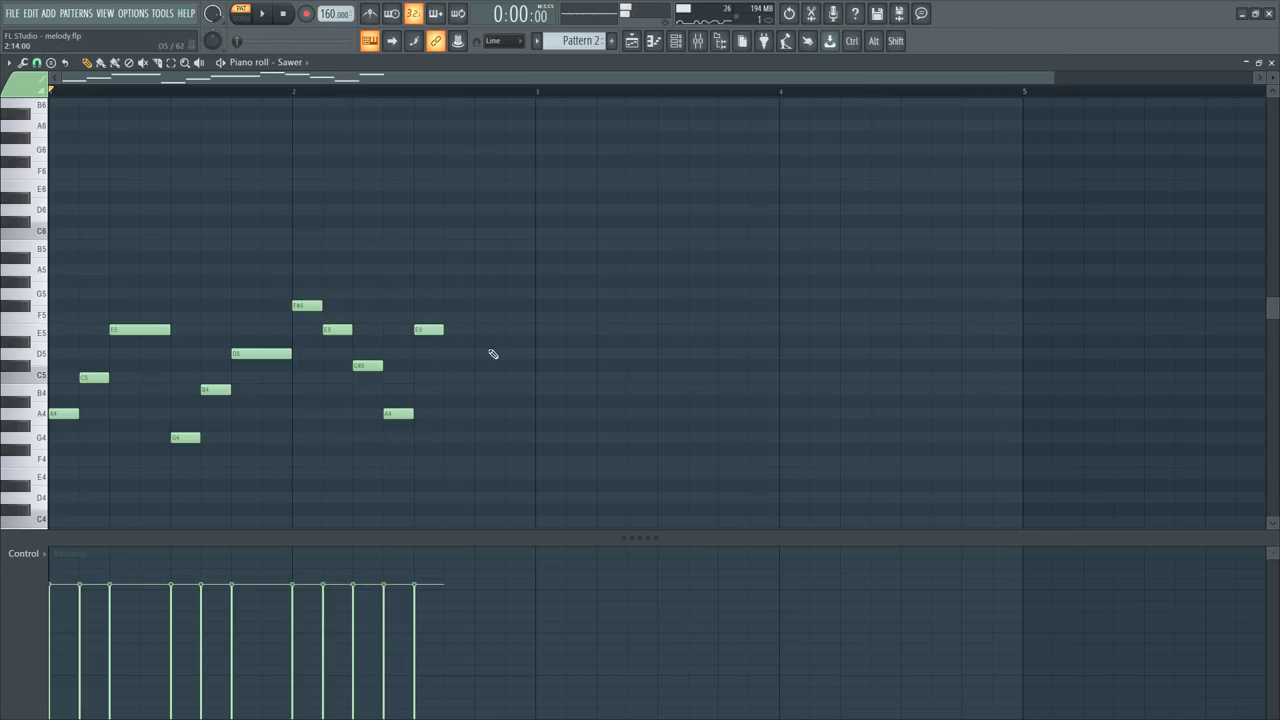
pyautogui.rightClick(438, 332)
pyautogui.click(428, 329)
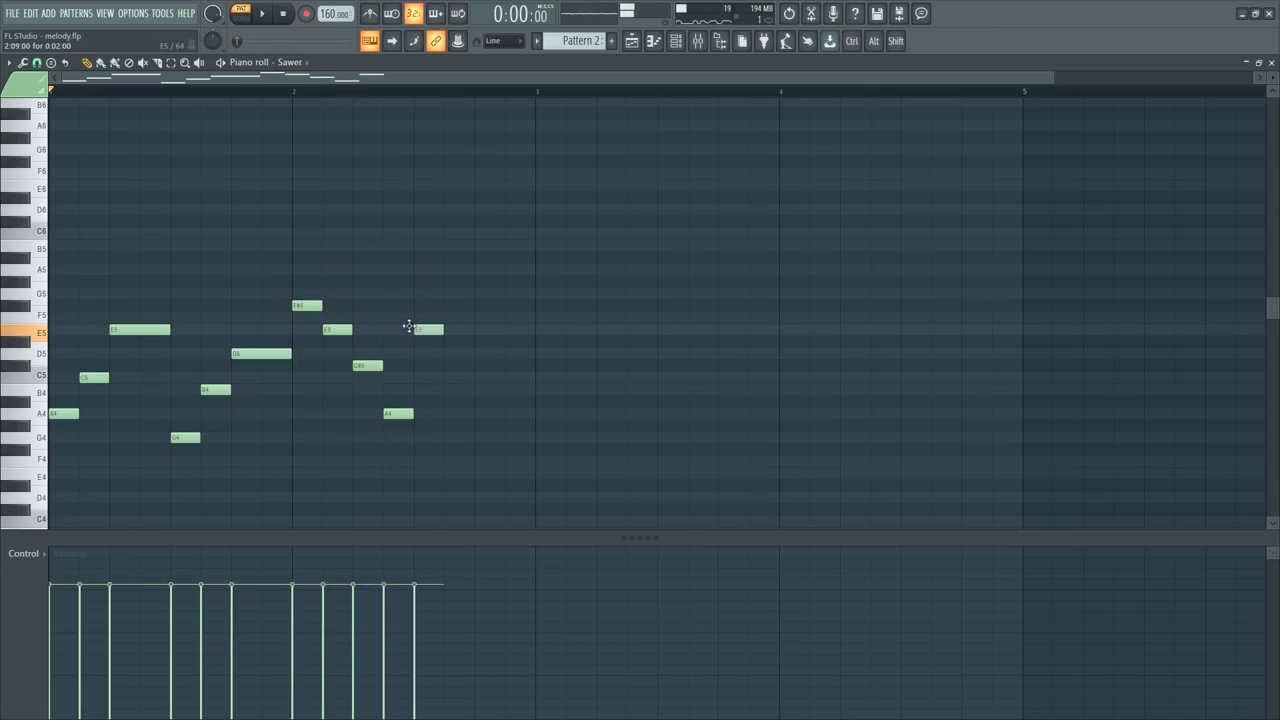
pyautogui.moveTo(377, 405); pyautogui.dragTo(382, 330)
pyautogui.press('space')
pyautogui.keyDown('ctrl'); pyautogui.click(369, 296); pyautogui.keyUp('ctrl')
pyautogui.press('space')
# Step: Reorder bar 2's middle notes as A4, C#5, E5 and raise the notes from G4 through that E5 by octaves into an ascending stack
pyautogui.moveTo(398, 411); pyautogui.dragTo(398, 328)
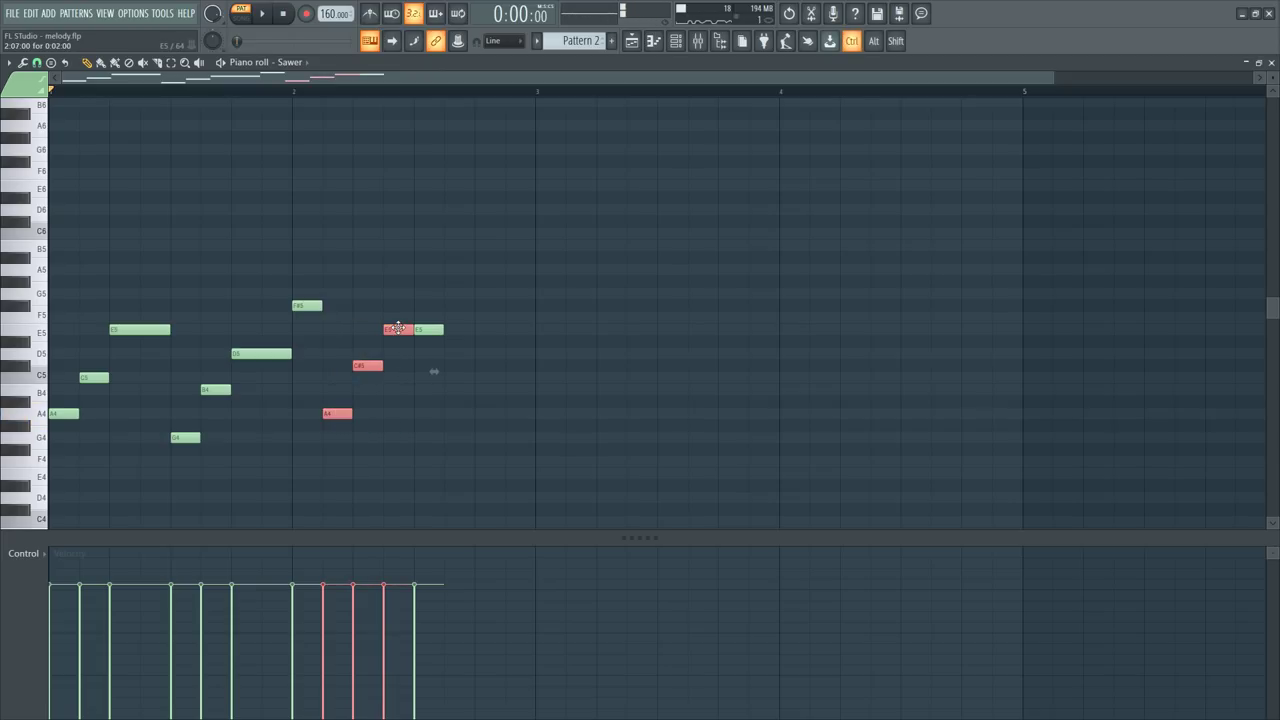
pyautogui.hotkey('ctrl', 'Up')
pyautogui.moveTo(192, 456); pyautogui.dragTo(406, 168)
pyautogui.hotkey('ctrl', 'Up')
pyautogui.scroll(2, 408, 168)
# Step: Examine the stacked notes in overlapping four-note groups from A4 up to E7 and play the melody
pyautogui.moveTo(180, 315); pyautogui.dragTo(38, 466)
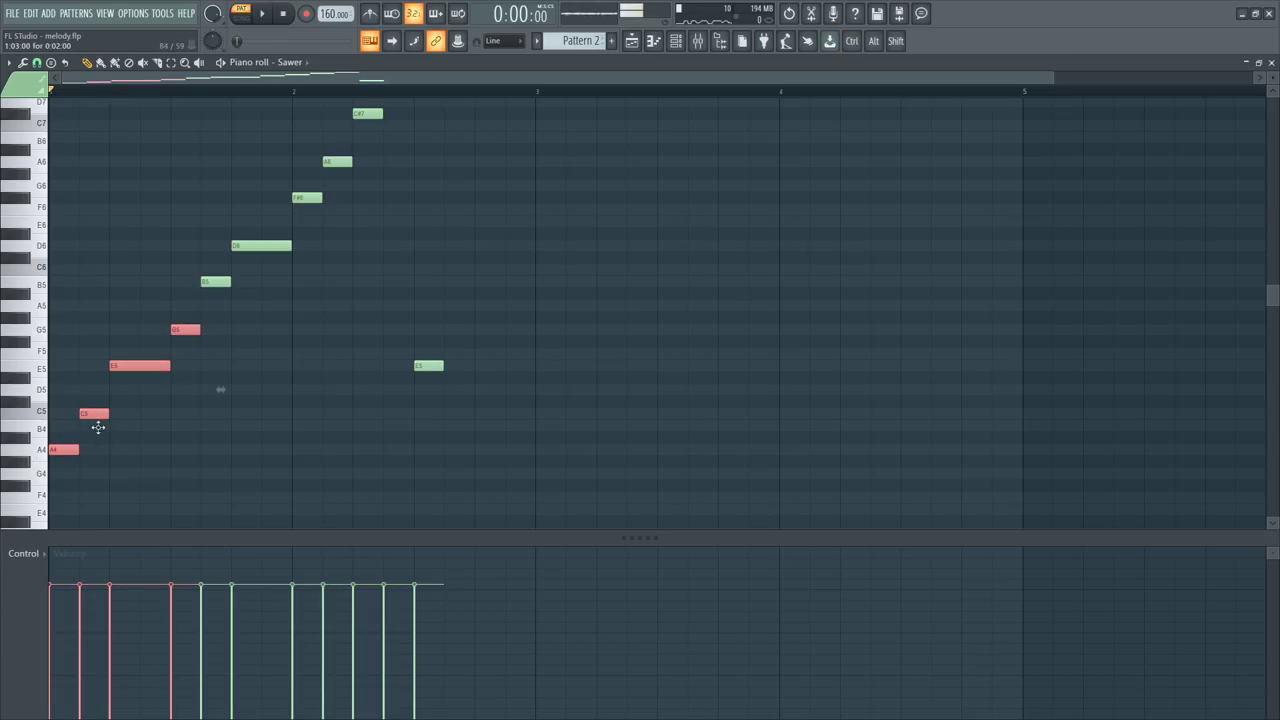
pyautogui.moveTo(180, 348); pyautogui.dragTo(311, 209)
pyautogui.scroll(10, 288, 341)
pyautogui.moveTo(291, 380); pyautogui.dragTo(432, 216)
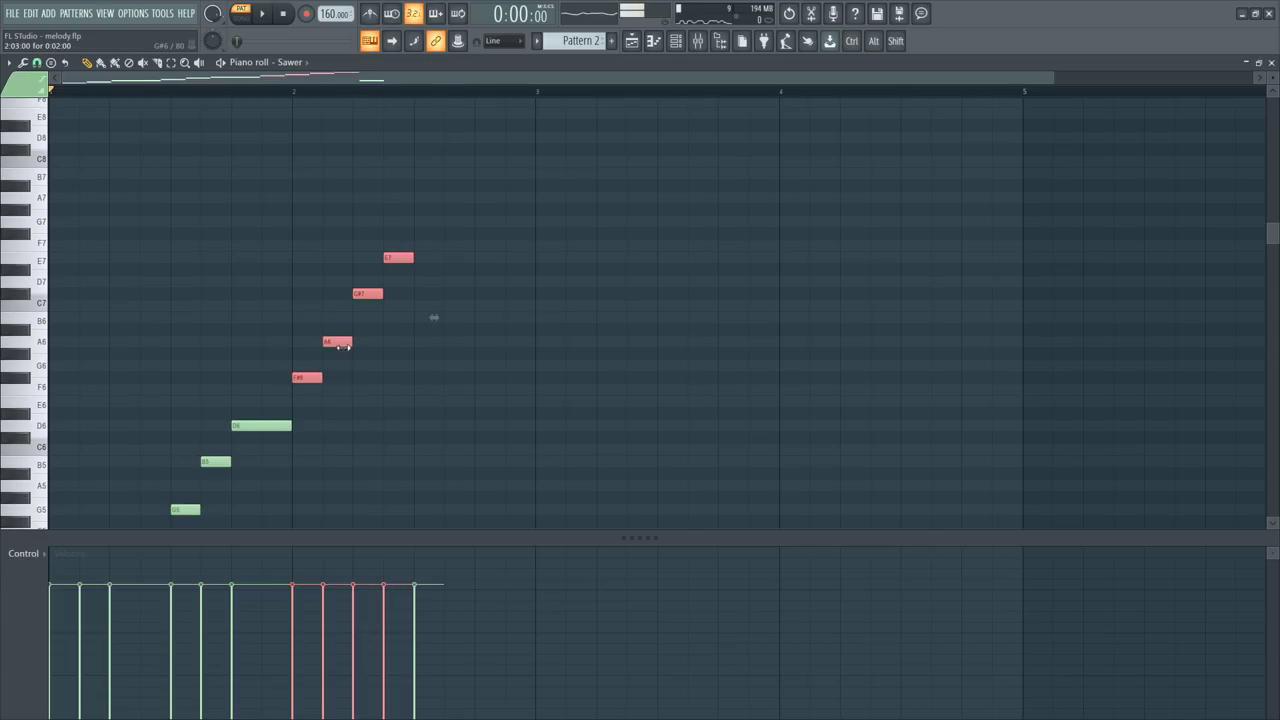
pyautogui.moveTo(398, 241); pyautogui.dragTo(308, 389)
pyautogui.scroll(-3, 340, 347)
pyautogui.press('space')
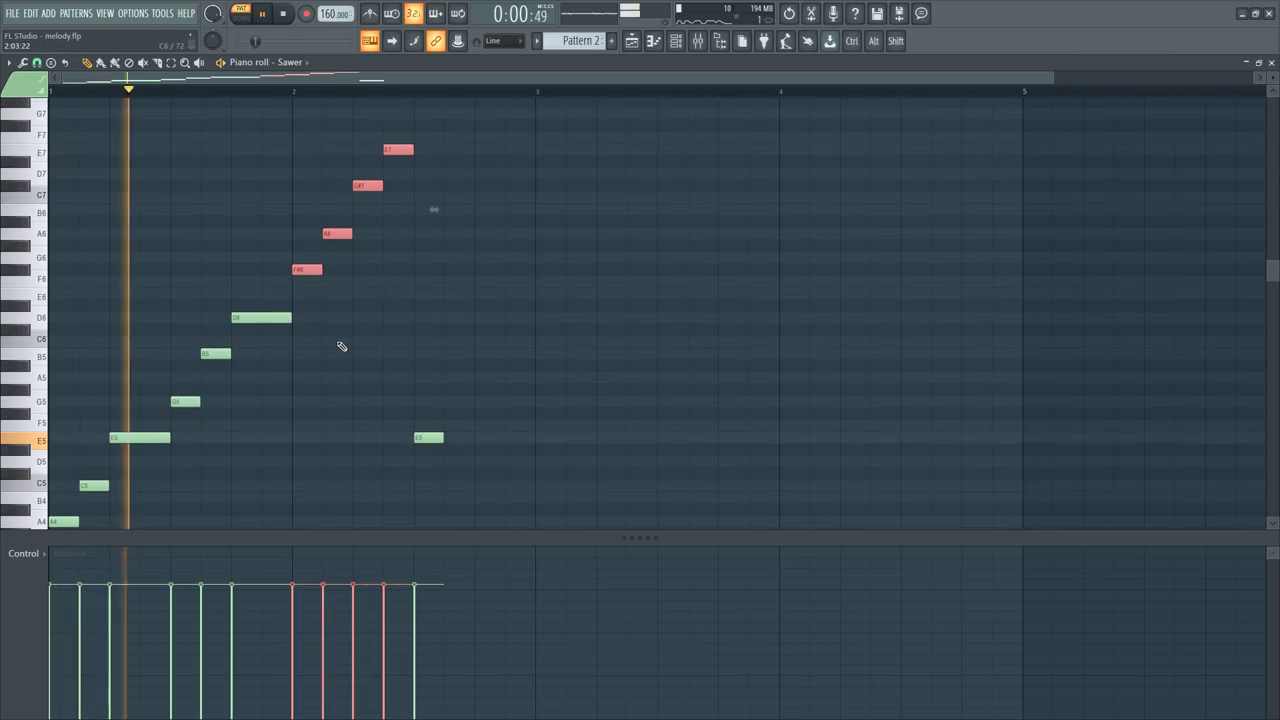
pyautogui.press('space')
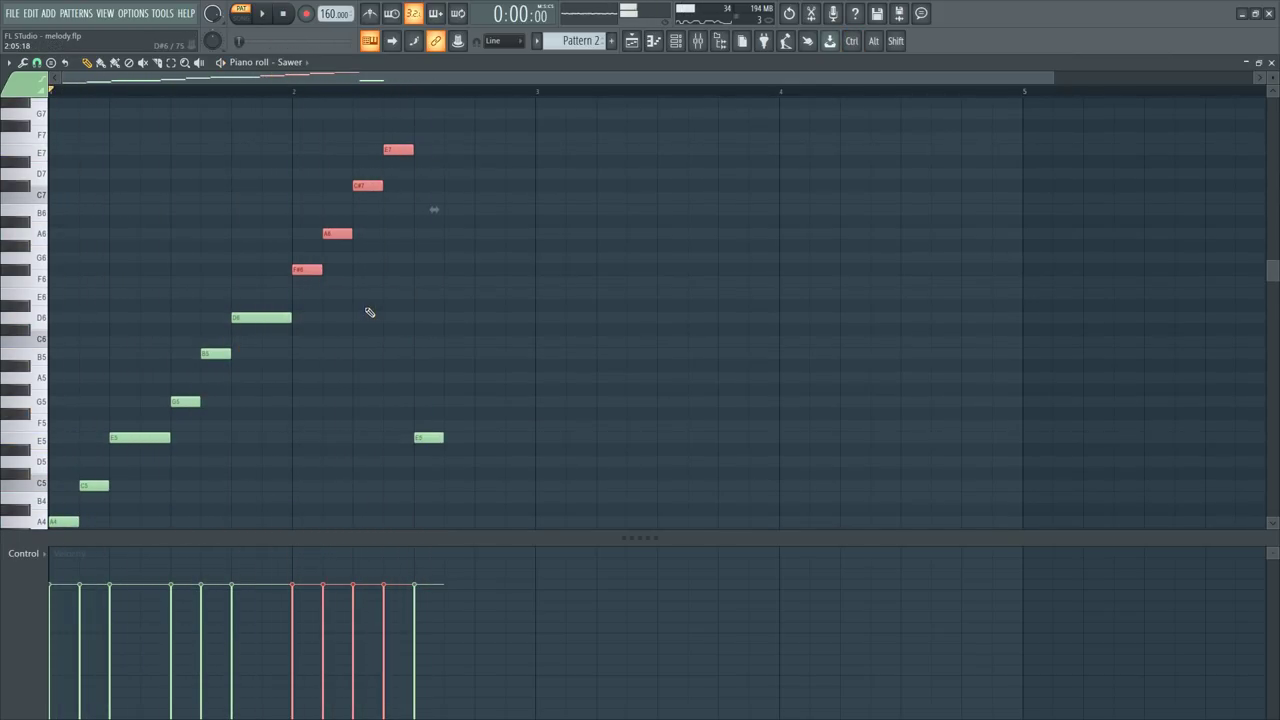
# Step: Lower the stacked notes by octaves back to G4, B4 and D5 in bar 1 and F#5, A4, C#5 and E5 in bar 2
pyautogui.scroll(-1, 370, 312)
pyautogui.moveTo(190, 381); pyautogui.dragTo(416, 106)
pyautogui.hotkey('ctrl', 'Down')
pyautogui.scroll(-1, 416, 106)
pyautogui.scroll(5, 416, 106)
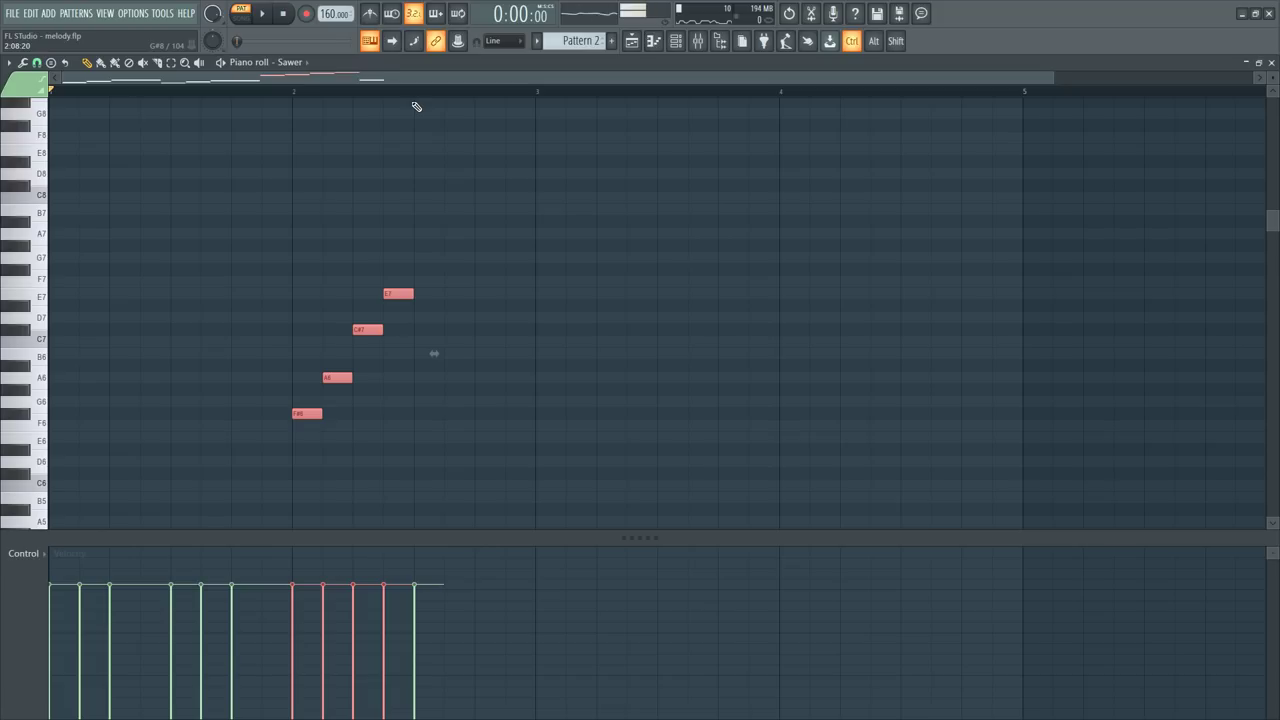
pyautogui.hotkey('ctrl', 'Down')
pyautogui.scroll(-6, 406, 191)
pyautogui.moveTo(348, 315); pyautogui.dragTo(411, 203)
pyautogui.hotkey('ctrl', 'Down')
# Step: Swap bar 2's E5 and A4 again so E5 follows F#5 and A4 follows C#5, playing the melody
pyautogui.moveTo(388, 362); pyautogui.dragTo(340, 360)
pyautogui.press('space')
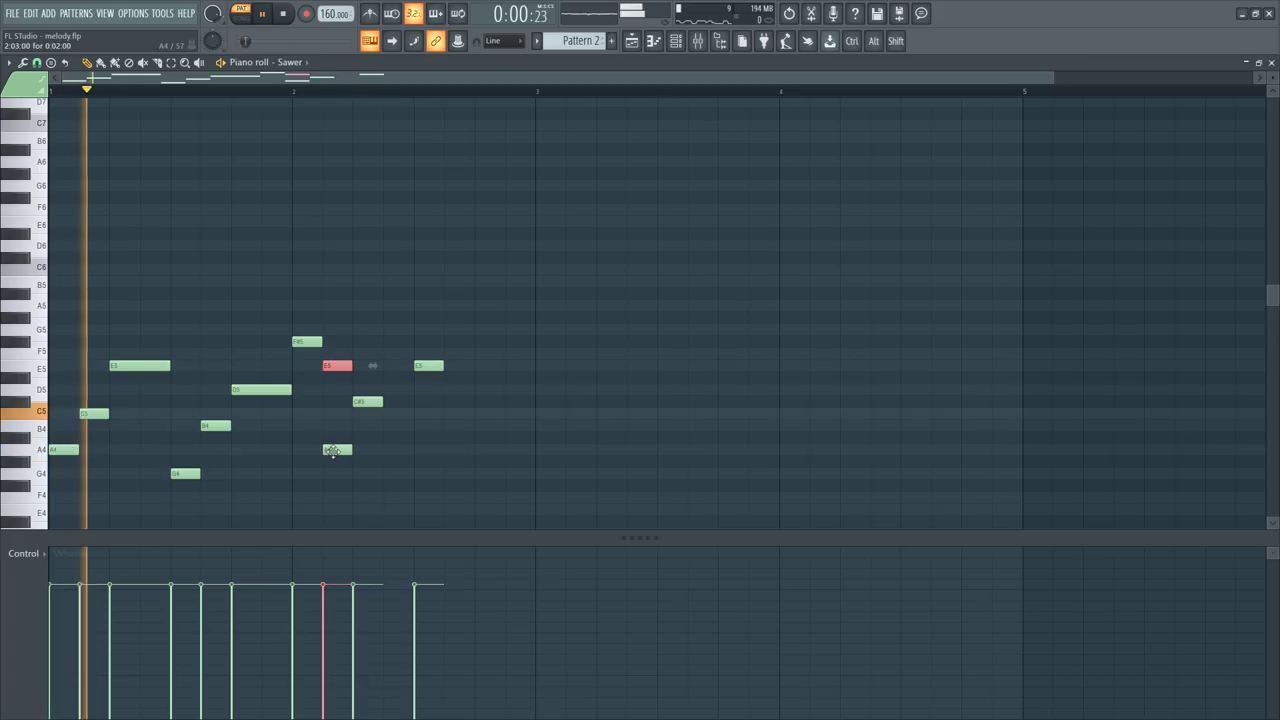
pyautogui.moveTo(332, 450); pyautogui.dragTo(392, 450)
pyautogui.press('space')
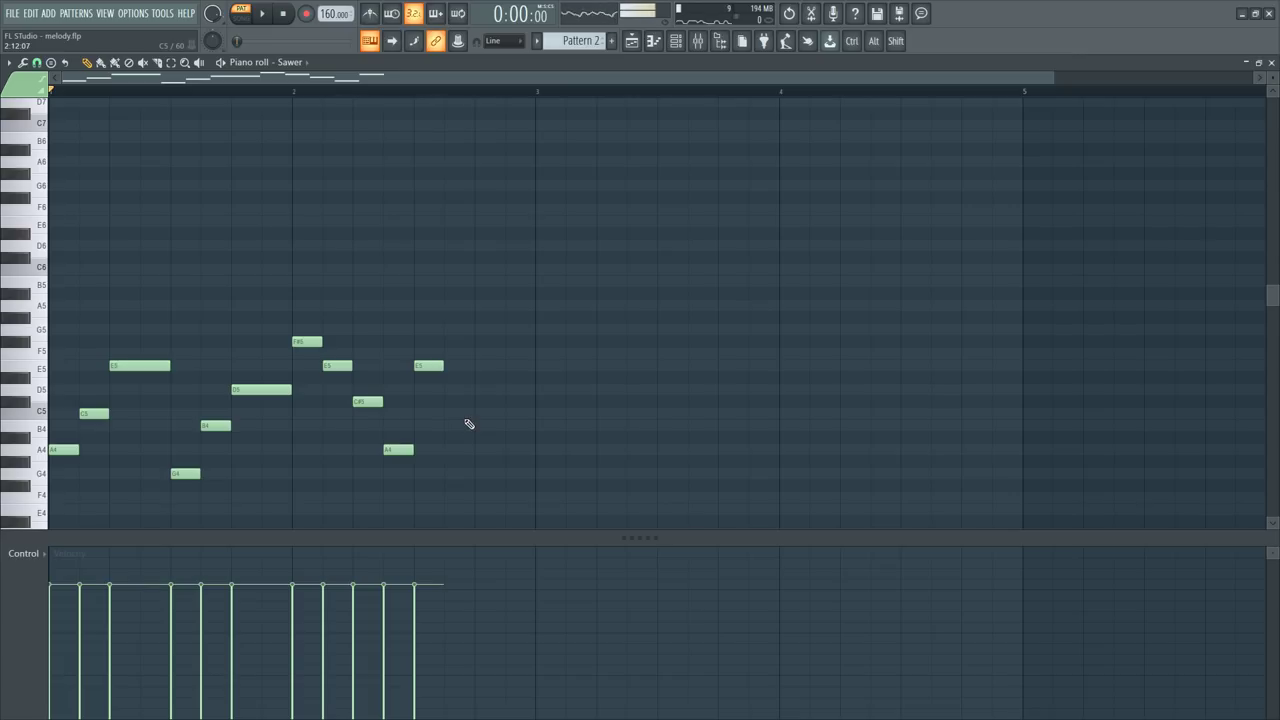
# Step: Play the two-bar melody through to the end of bar 2
pyautogui.press('space')
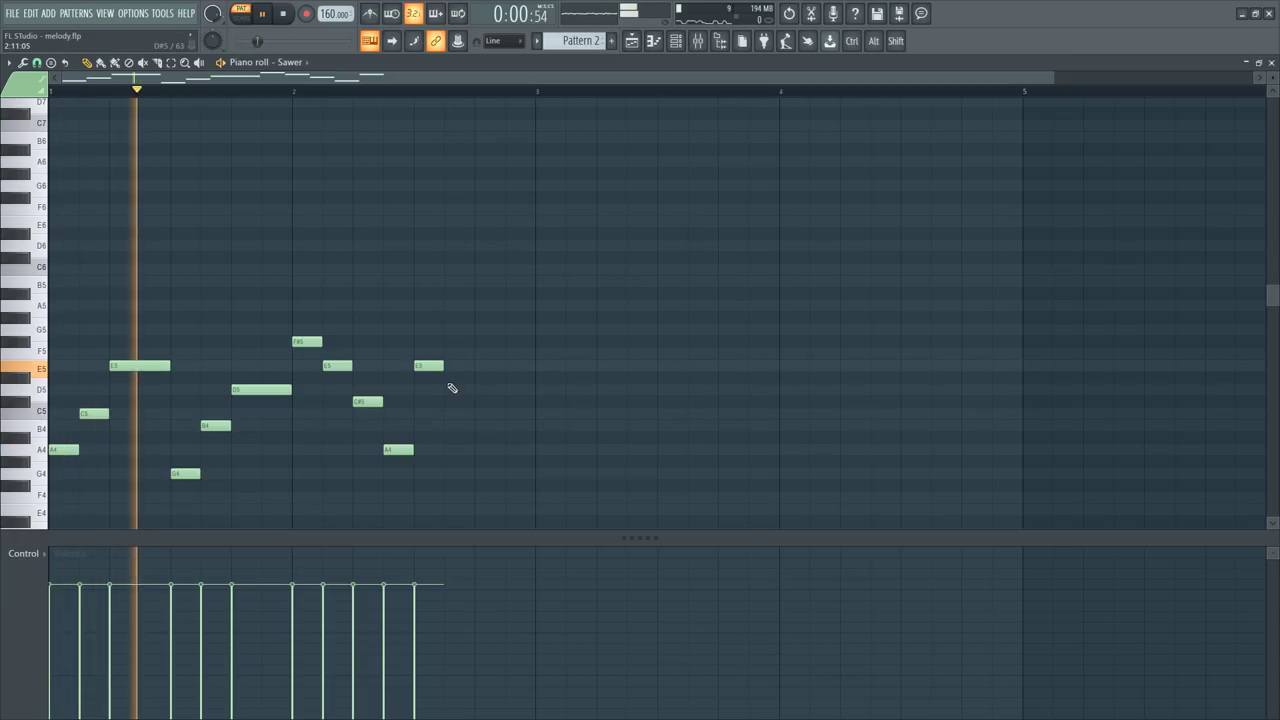
pyautogui.press('space')
pyautogui.press('space')
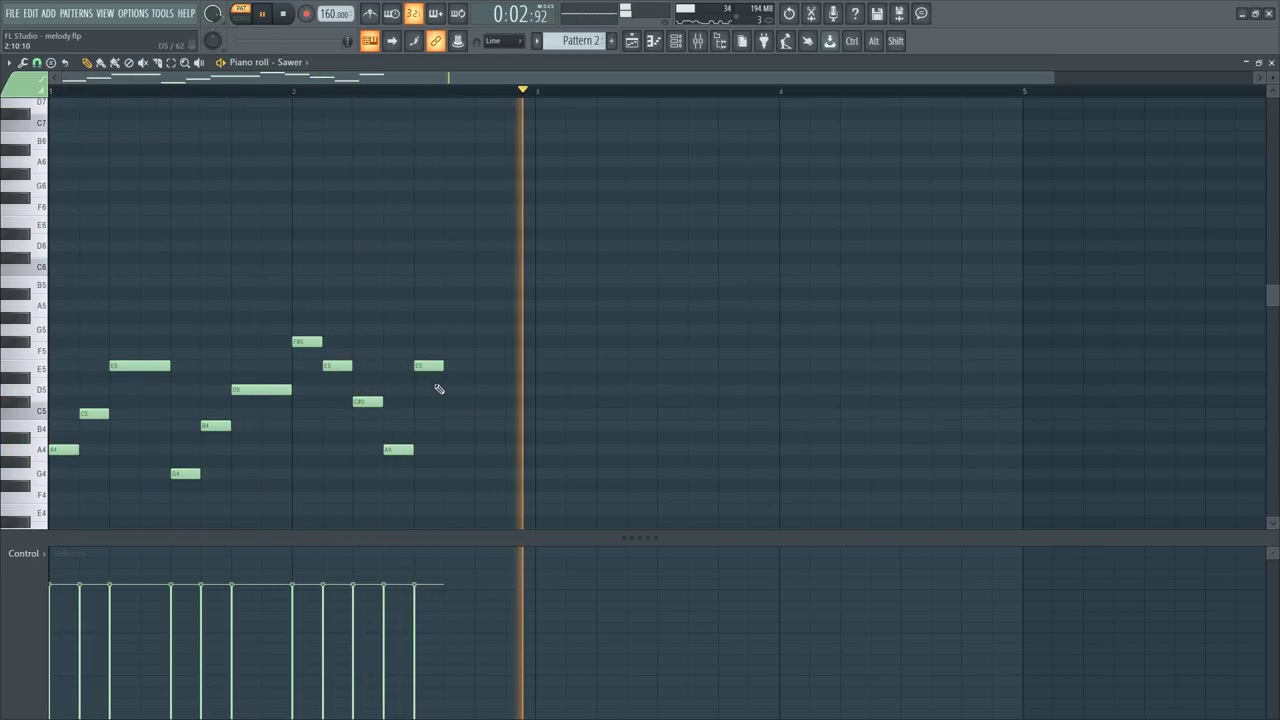
pyautogui.press('space')
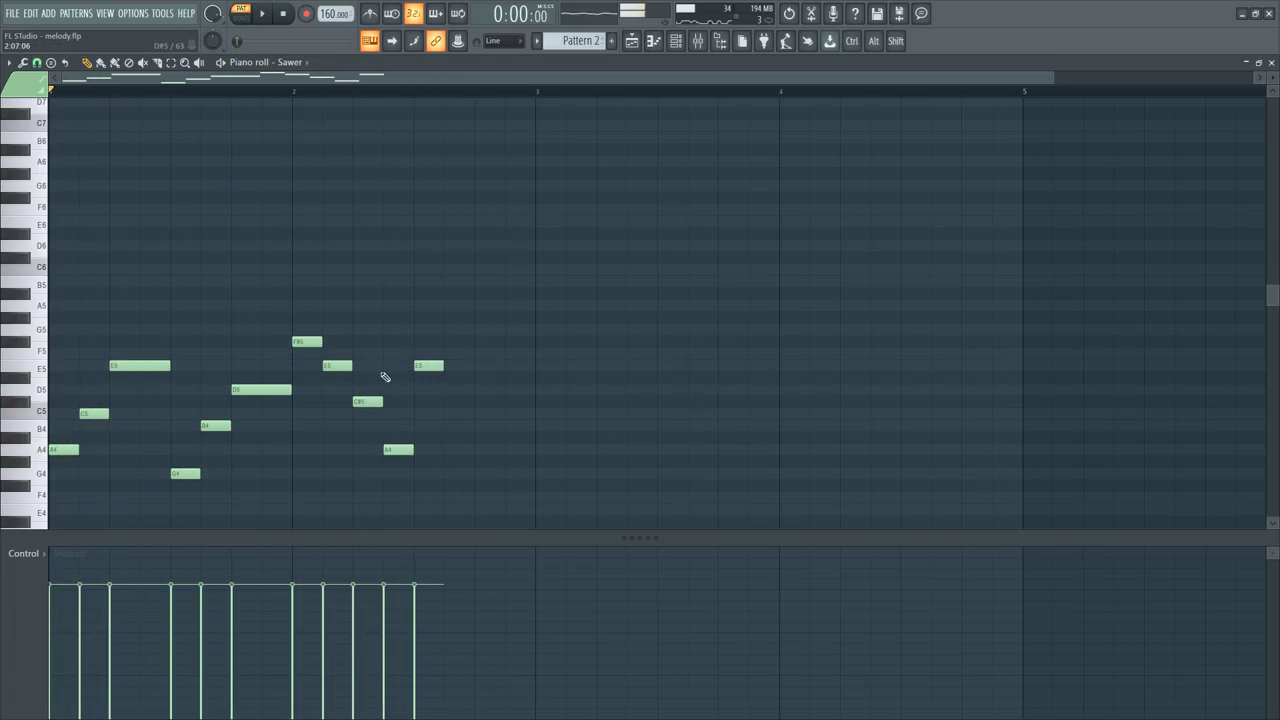
# Step: Select bar 2's two E5 notes in turn and play the melody
pyautogui.click(330, 362)
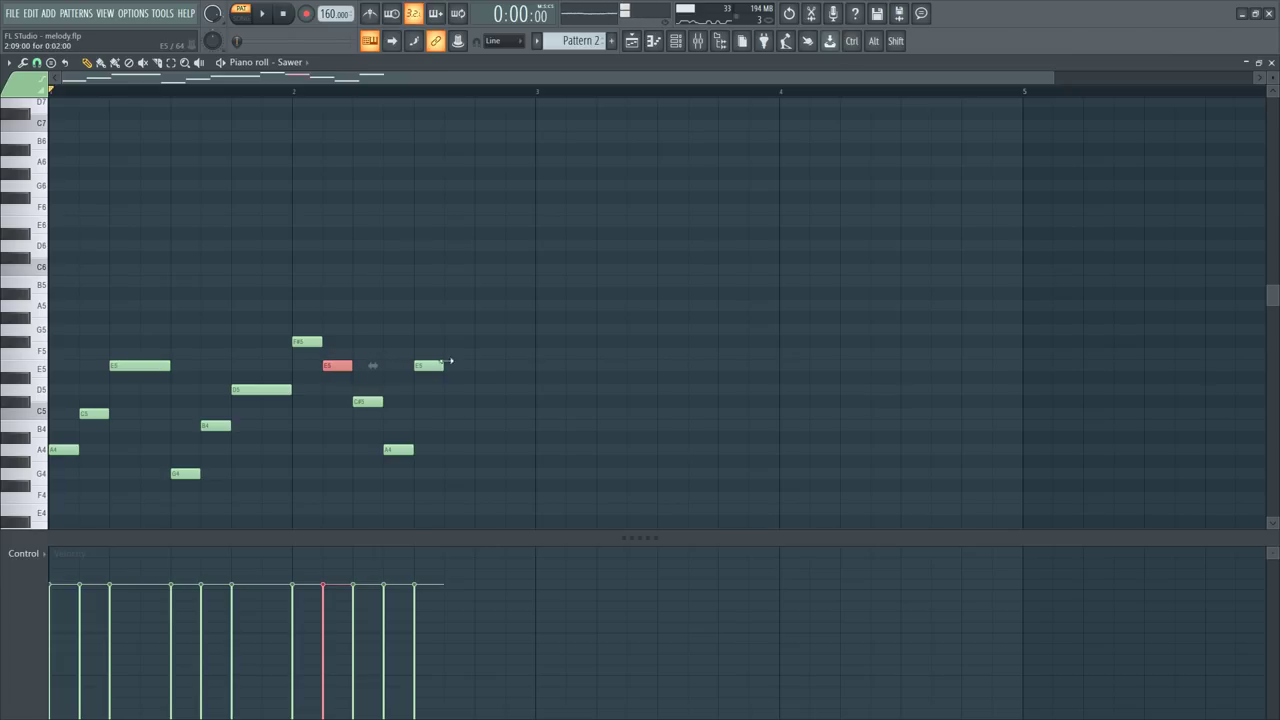
pyautogui.keyDown('ctrl'); pyautogui.click(431, 361); pyautogui.keyUp('ctrl')
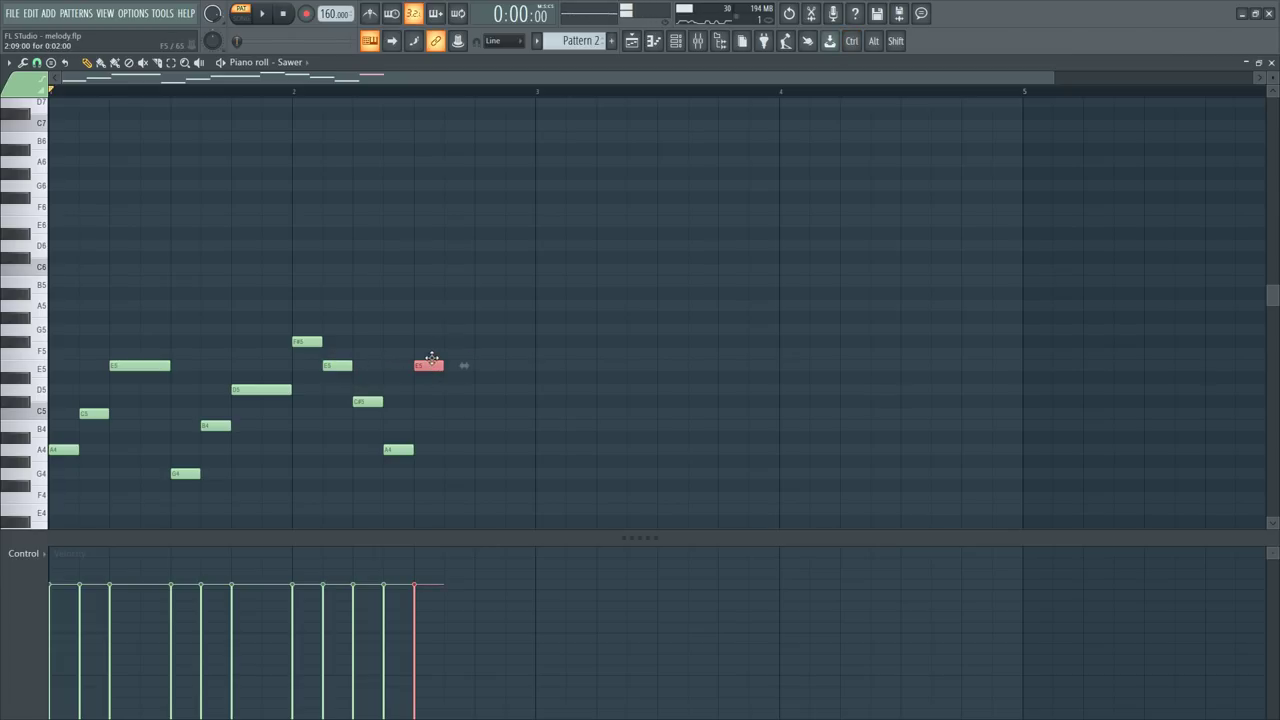
pyautogui.press('space')
pyautogui.press('space')
# Step: Add G5, B5 and D6 after bar 2's last E5 and lower all three by an octave
pyautogui.click(452, 330)
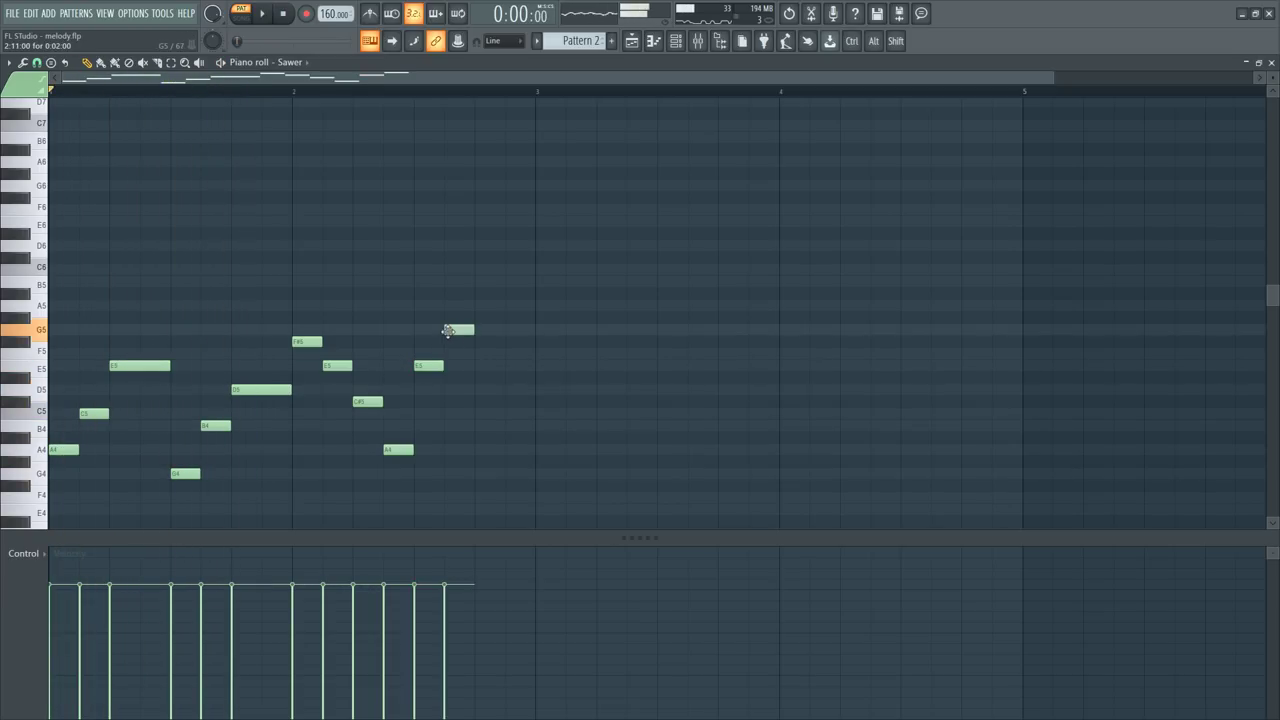
pyautogui.click(488, 281)
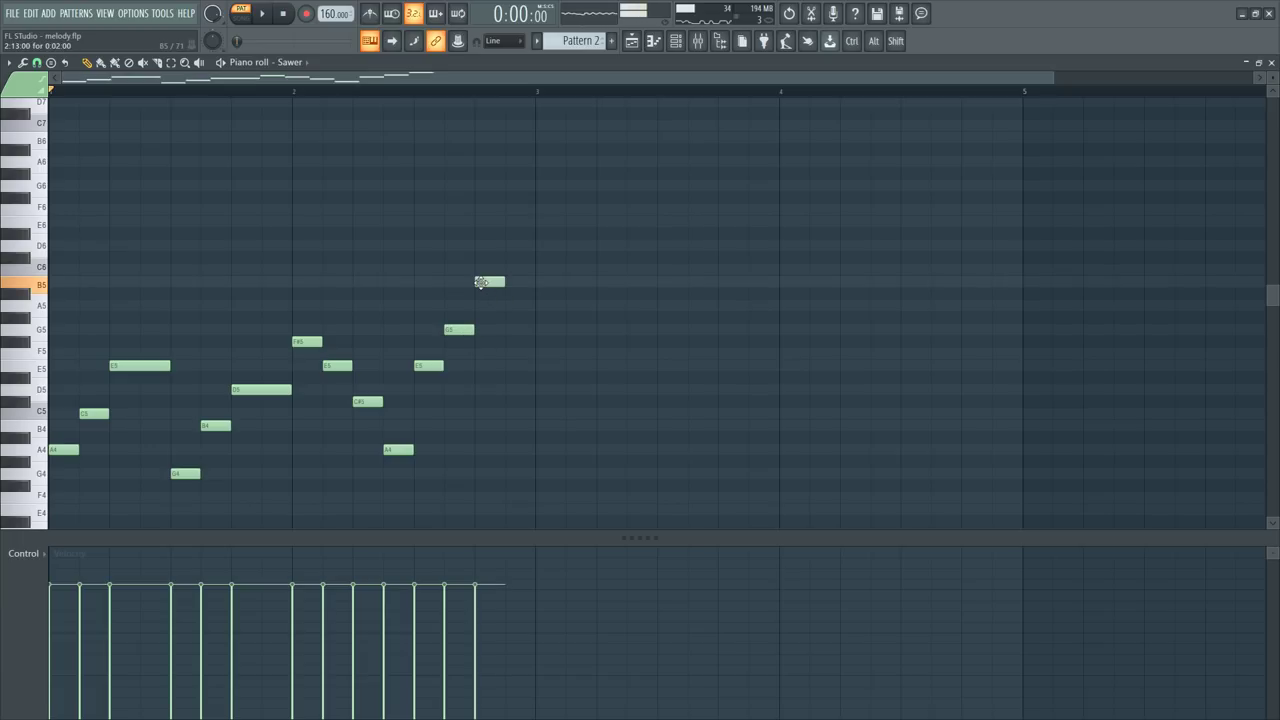
pyautogui.click(515, 246)
pyautogui.press('space')
pyautogui.moveTo(528, 214); pyautogui.dragTo(451, 334)
pyautogui.hotkey('ctrl', 'Down')
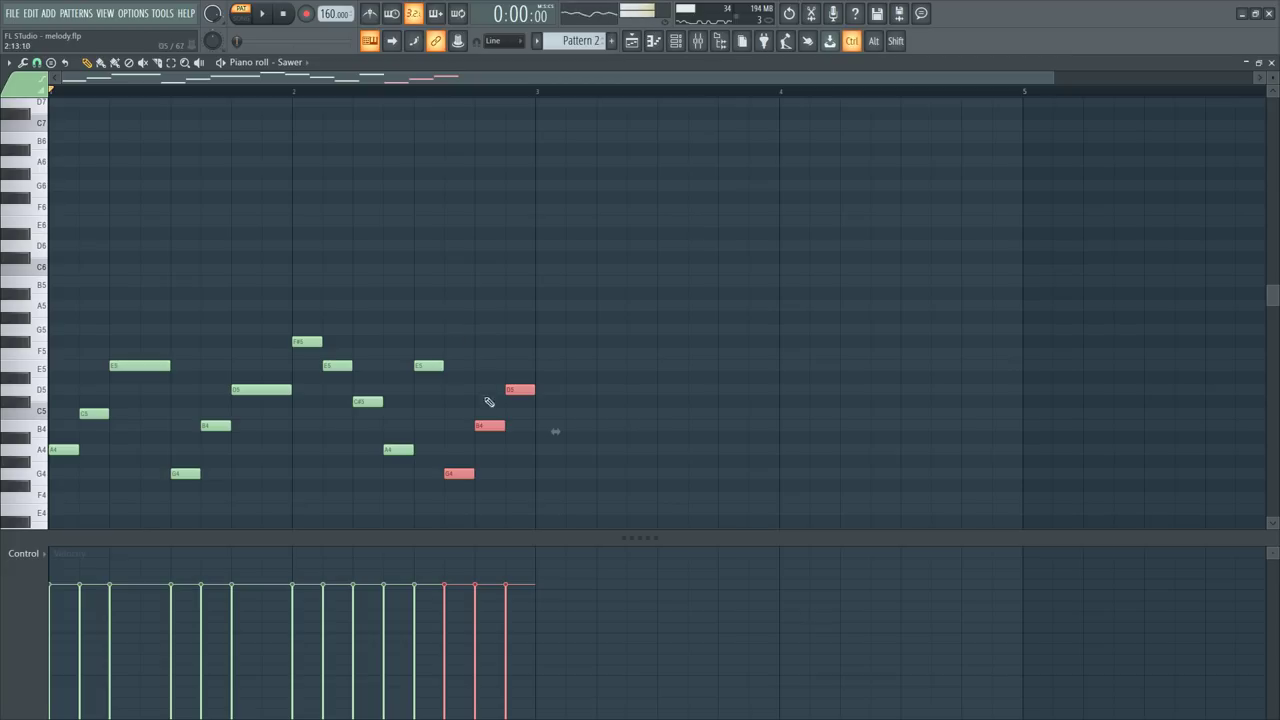
# Step: Reorder bar 2's last three notes to descend as D5, B4 and G4, and play the melody
pyautogui.click(530, 405)
pyautogui.moveTo(510, 389); pyautogui.dragTo(449, 389)
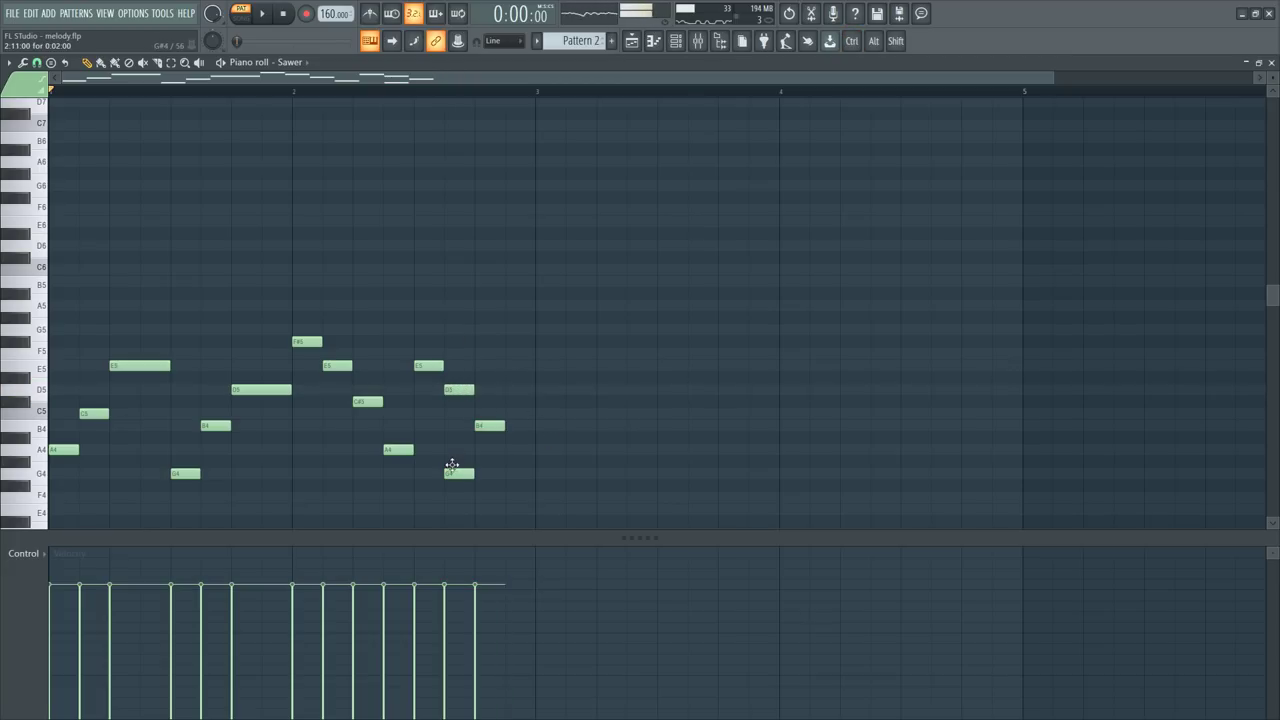
pyautogui.moveTo(455, 472); pyautogui.dragTo(517, 472)
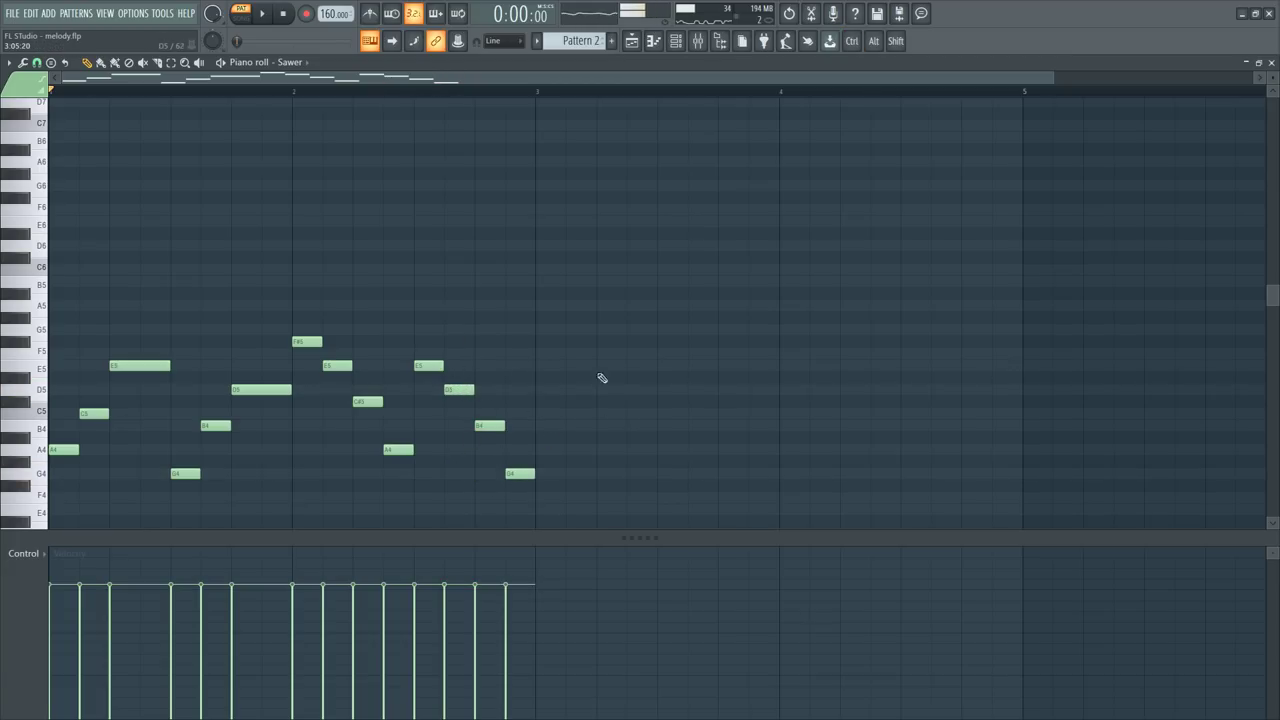
pyautogui.press('space')
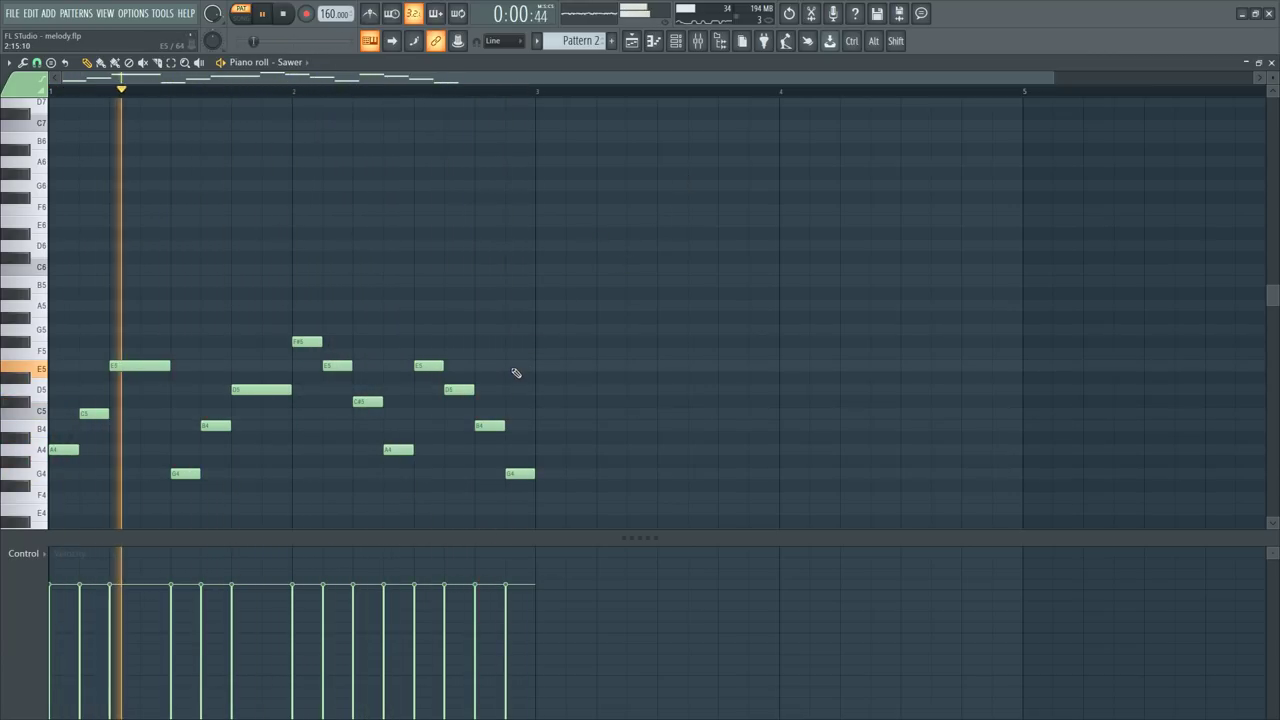
pyautogui.scroll(-1, 524, 407)
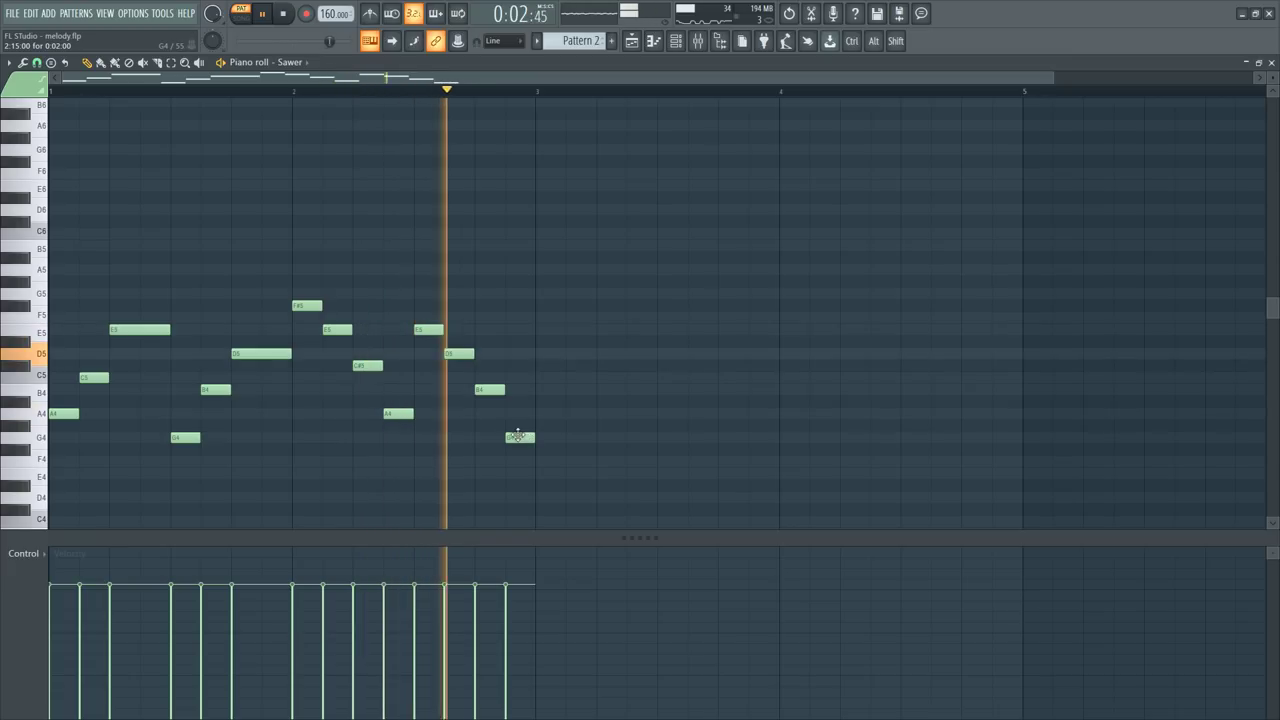
pyautogui.press('space')
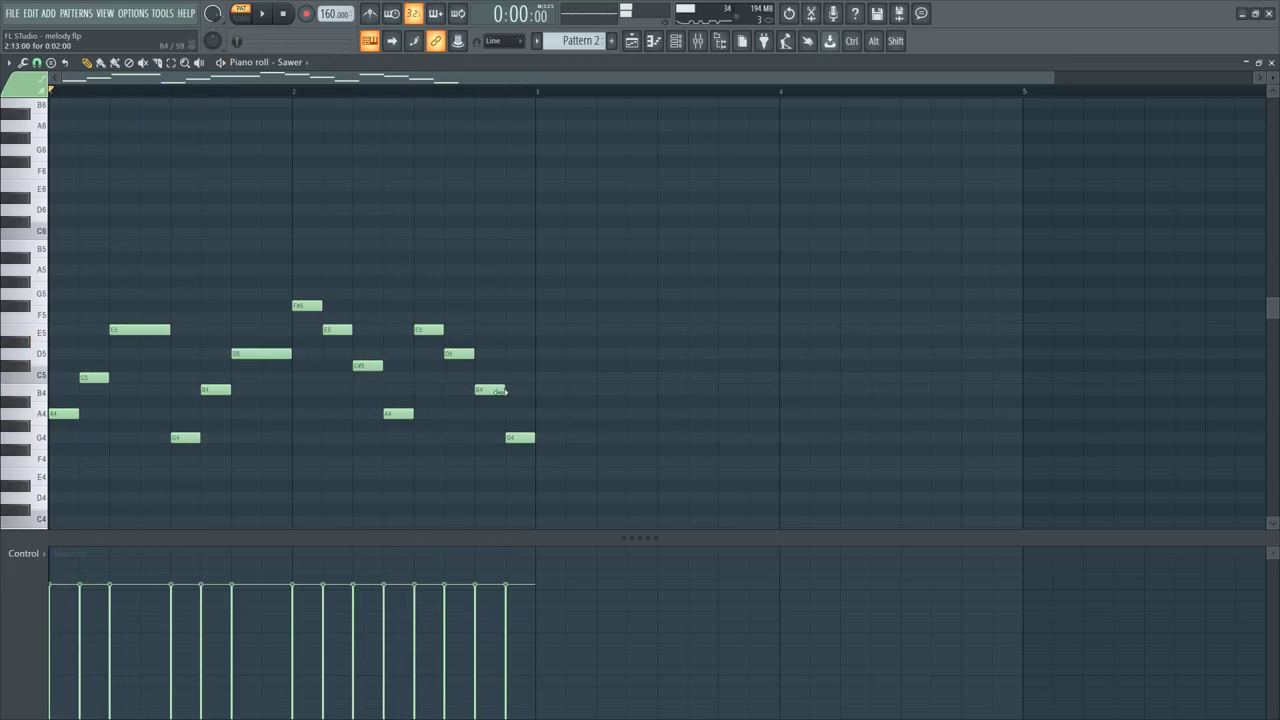
# Step: Try bar 2's final D5 and G4 a semitone higher as D#5 and G#4, playing the melody
pyautogui.keyDown('ctrl'); pyautogui.click(527, 441); pyautogui.keyUp('ctrl')
pyautogui.keyDown('ctrl'); pyautogui.keyDown('shift'); pyautogui.click(458, 354); pyautogui.keyUp('shift'); pyautogui.keyUp('ctrl')
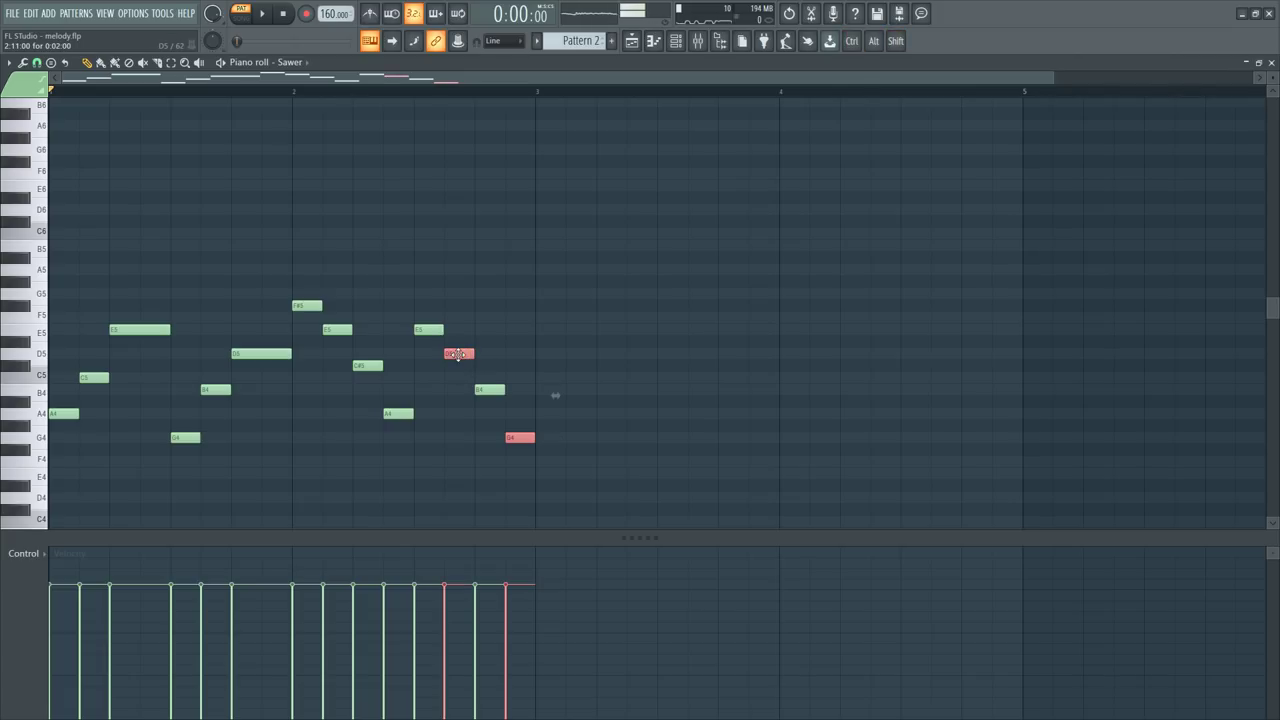
pyautogui.hotkey('shift', 'Up')
pyautogui.press('space')
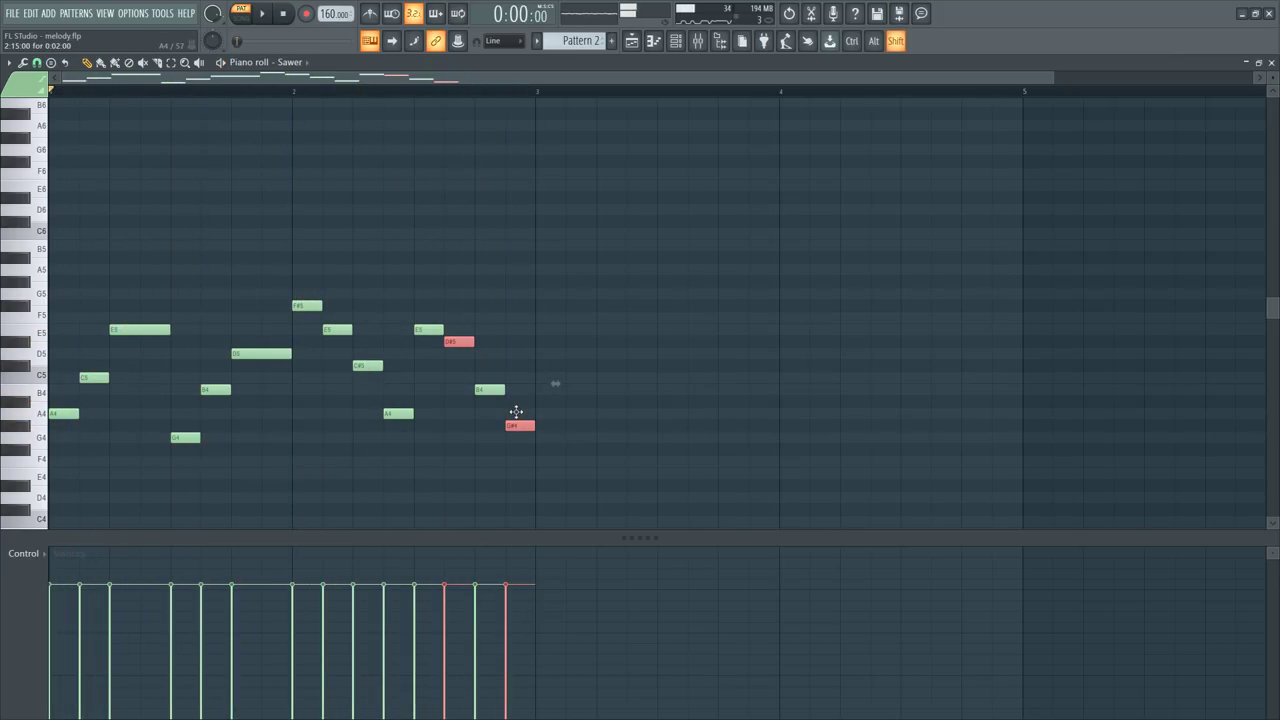
pyautogui.hotkey('shift', 'Down')
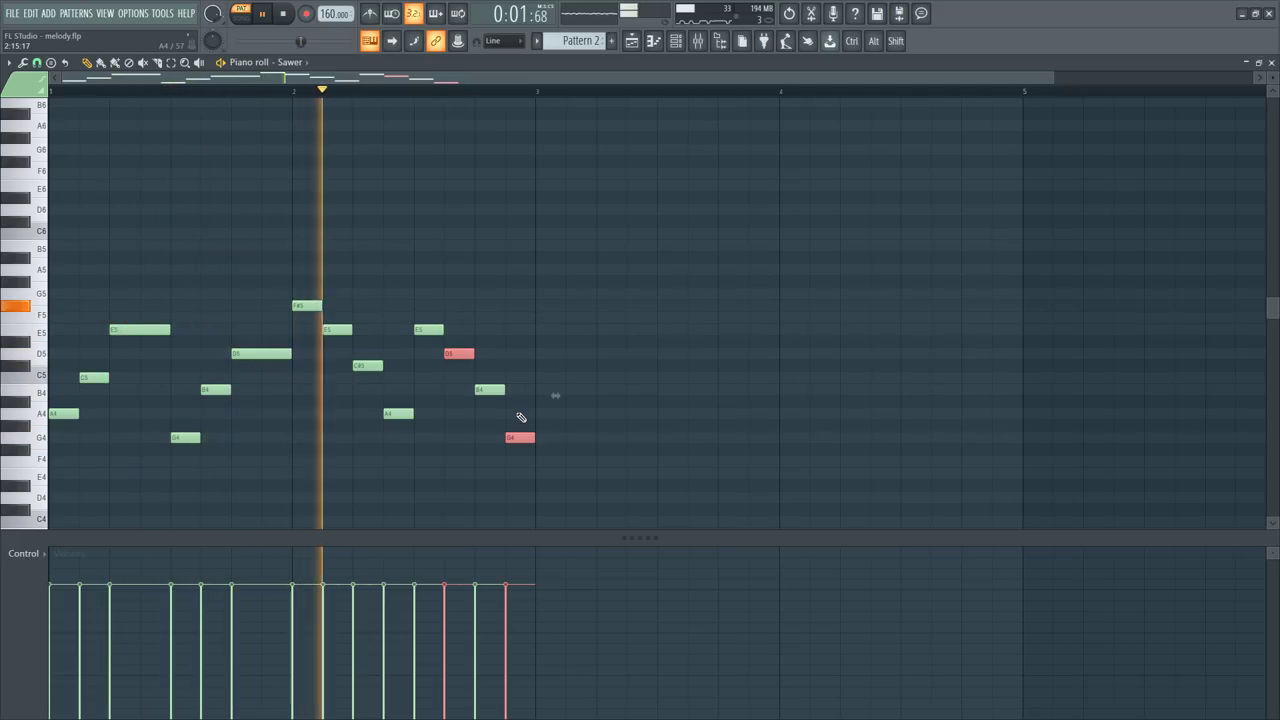
pyautogui.press('space')
# Step: Double the length of bar 2's A4, shift the four notes after it one step later, and play the melody
pyautogui.keyDown('ctrl'); pyautogui.click(534, 452); pyautogui.keyUp('ctrl')
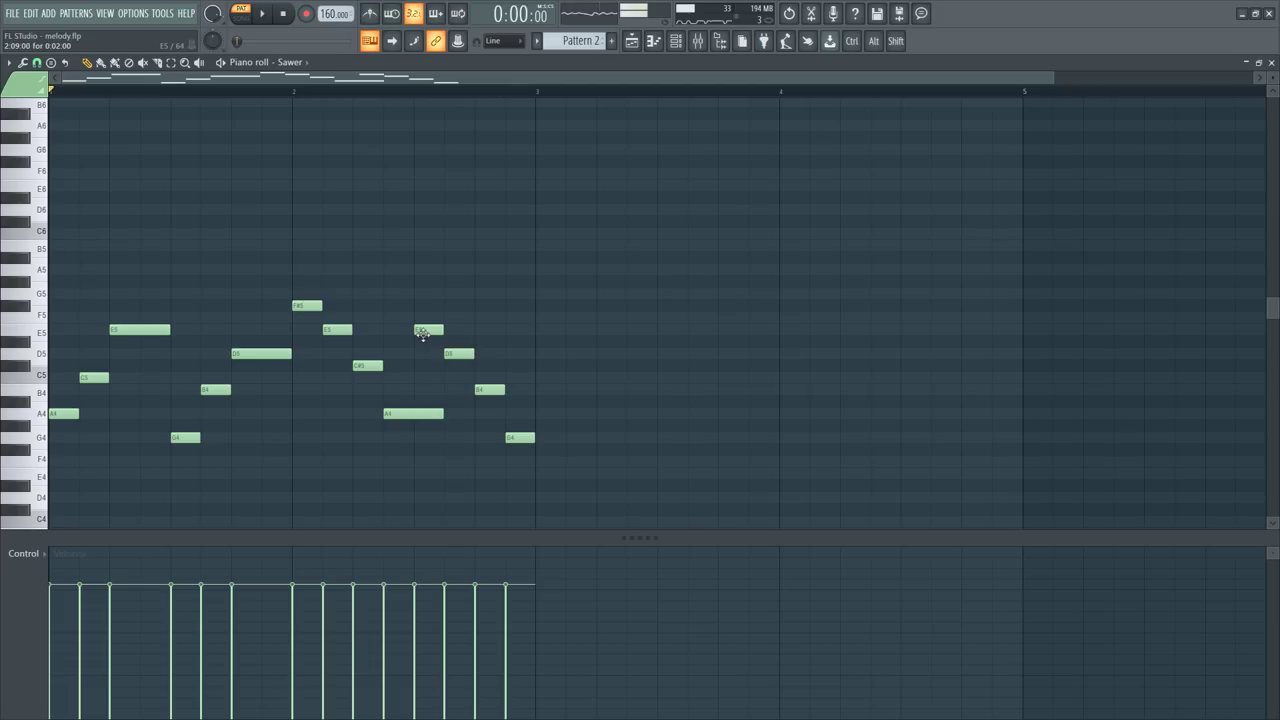
pyautogui.moveTo(422, 326); pyautogui.dragTo(551, 444)
pyautogui.press('space')
pyautogui.keyDown('ctrl'); pyautogui.keyDown('shift'); pyautogui.click(516, 439); pyautogui.keyUp('shift'); pyautogui.keyUp('ctrl')
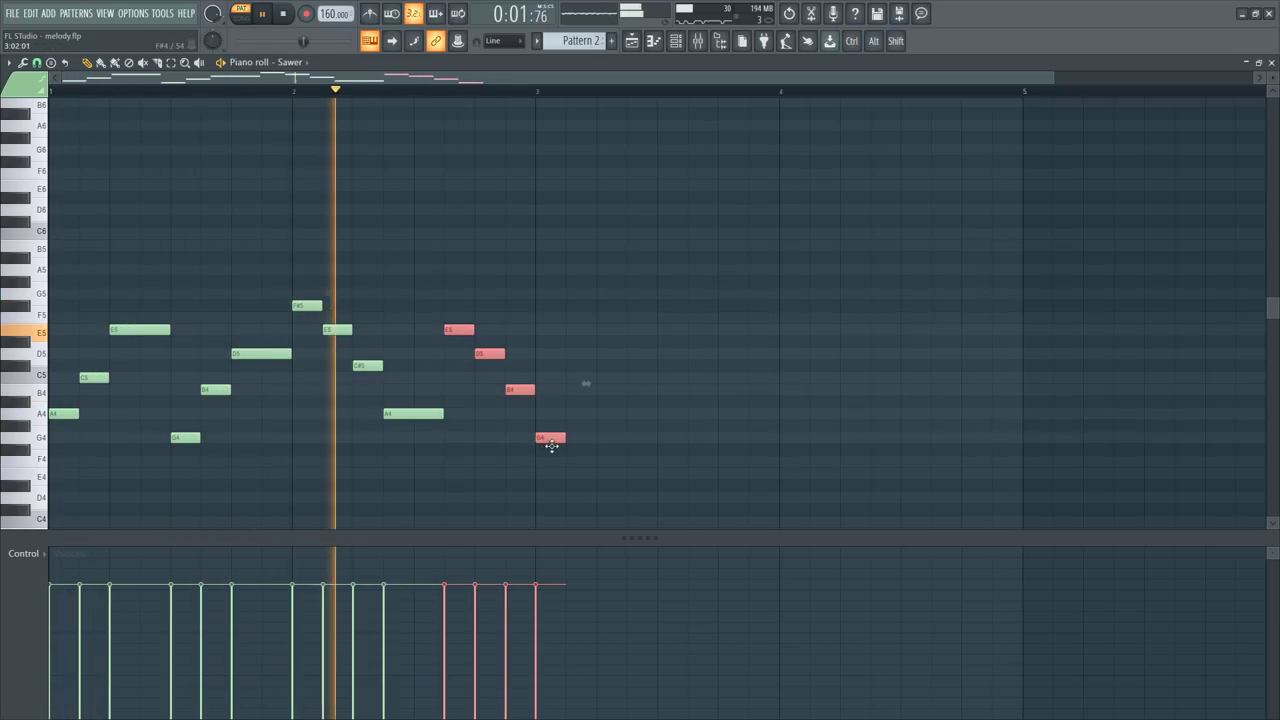
pyautogui.rightClick(505, 440)
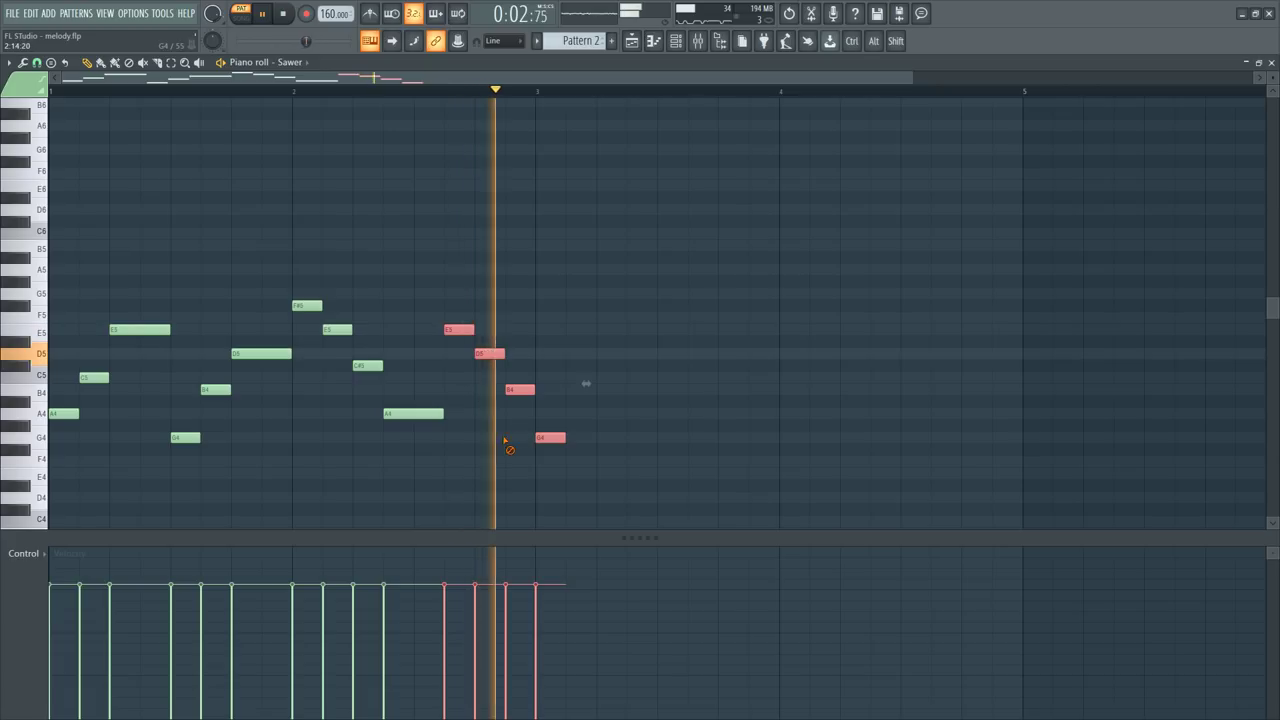
pyautogui.press('space')
# Step: Copy the melody up to bar 2's long A4 into bars 3 and 4, keeping G4 instead of A4 at bar 3's start
pyautogui.moveTo(440, 478); pyautogui.dragTo(55, 290)
pyautogui.moveTo(50, 413); pyautogui.dragTo(495, 375)
pyautogui.rightClick(548, 414)
pyautogui.keyDown('ctrl'); pyautogui.click(541, 434); pyautogui.keyUp('ctrl')
pyautogui.press('space')
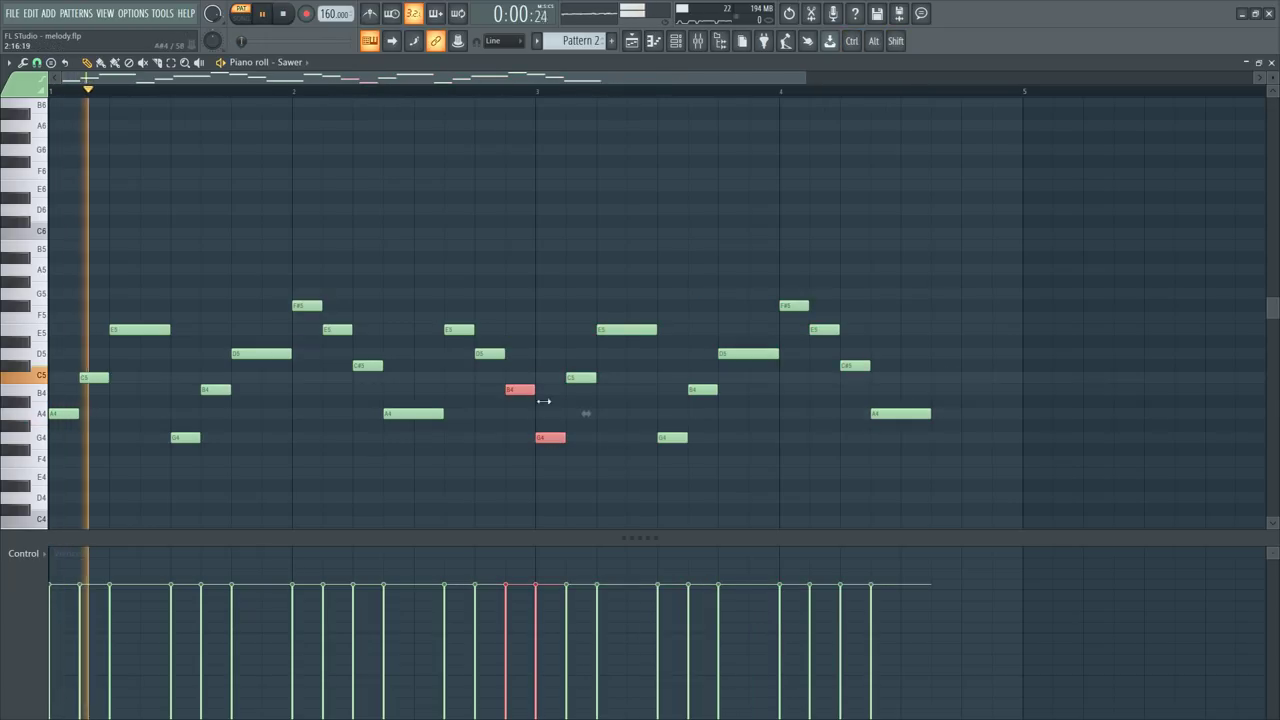
# Step: Copy bar 2's E5, D5 and B4 to the end of bar 4 during playback
pyautogui.keyDown('ctrl'); pyautogui.click(638, 481); pyautogui.keyUp('ctrl')
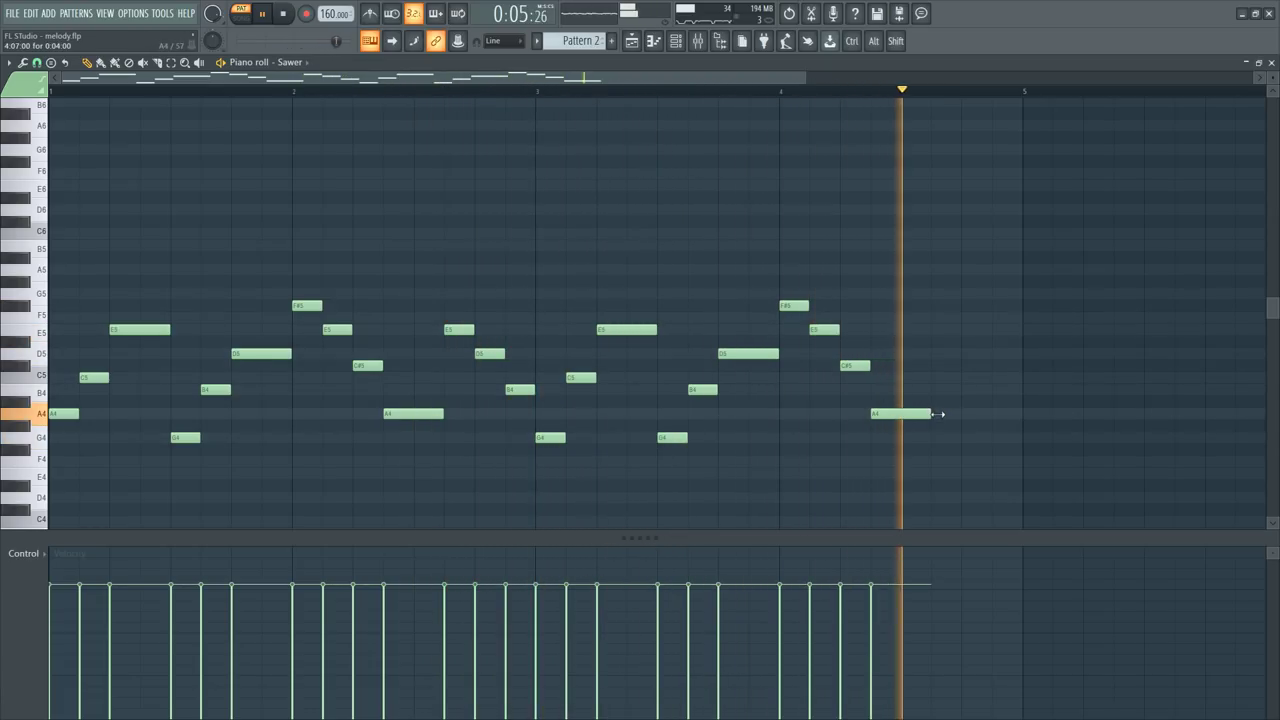
pyautogui.moveTo(452, 300); pyautogui.dragTo(1015, 383)
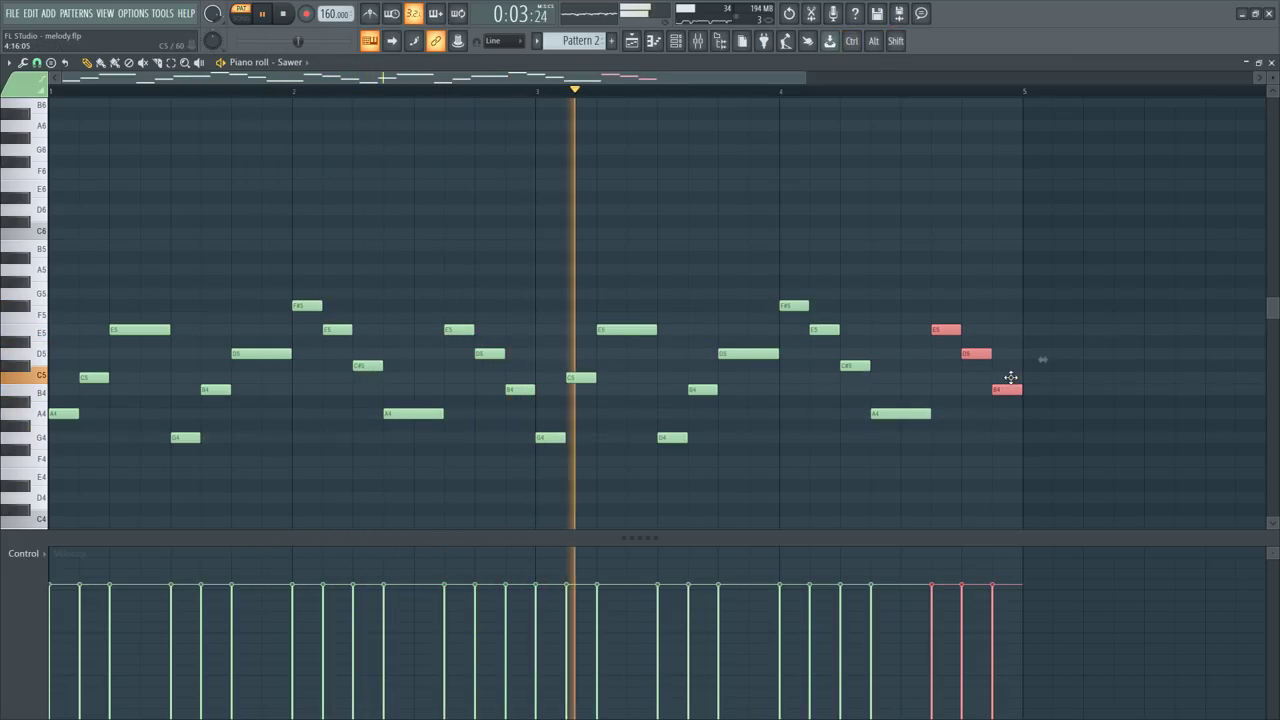
pyautogui.click(1048, 273)
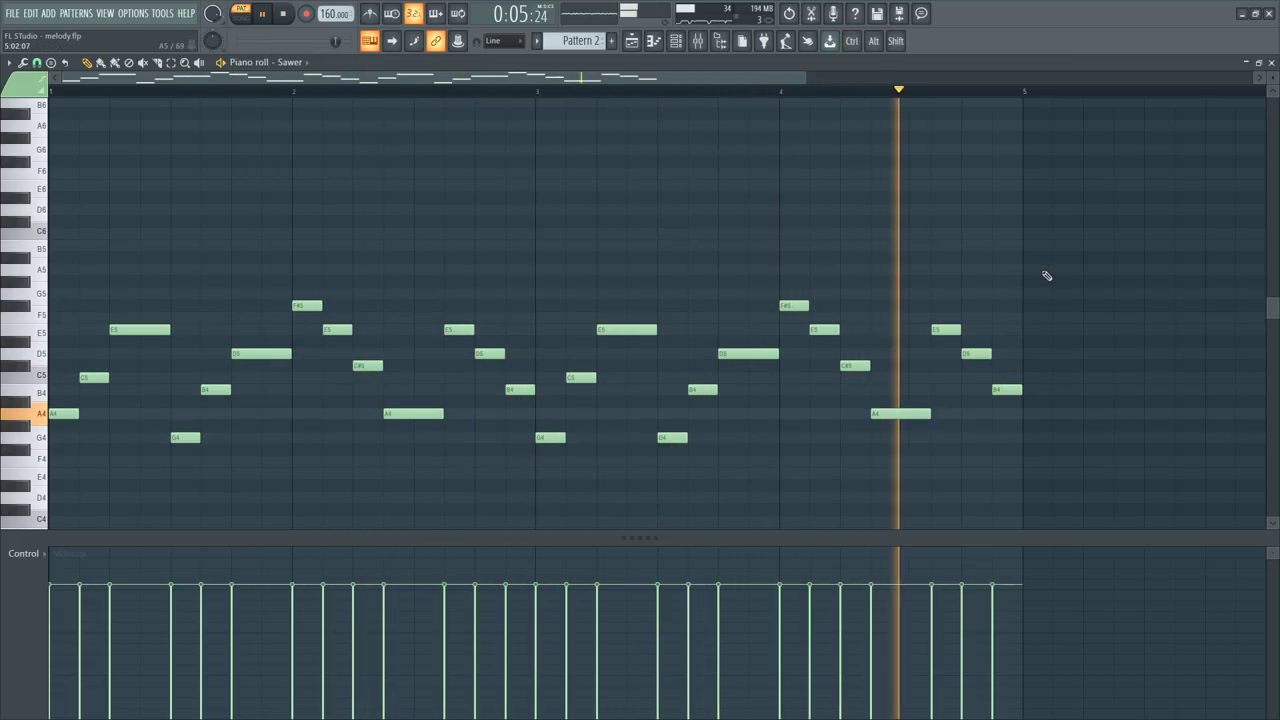
# Step: Open the Sawer synth and audition its presets forward from FG Redundancy, stopping at FG Sharp Bell Syn
pyautogui.click(1271, 63)
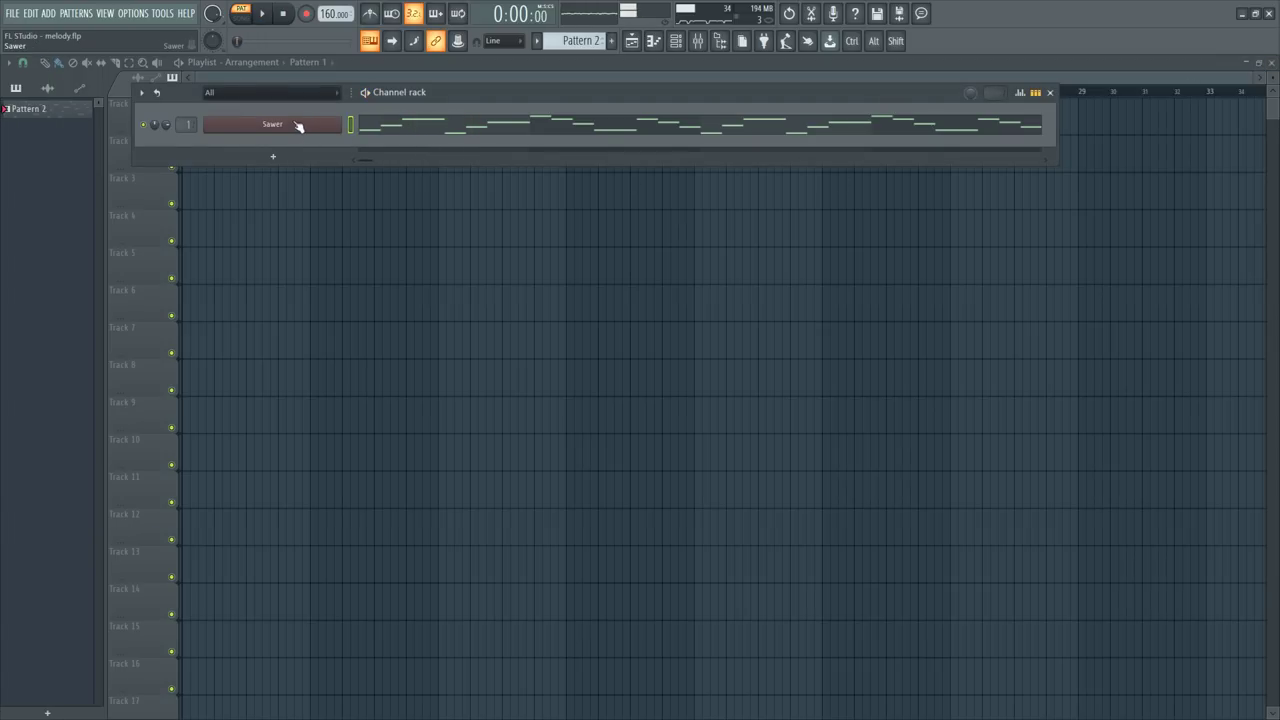
pyautogui.click(297, 126)
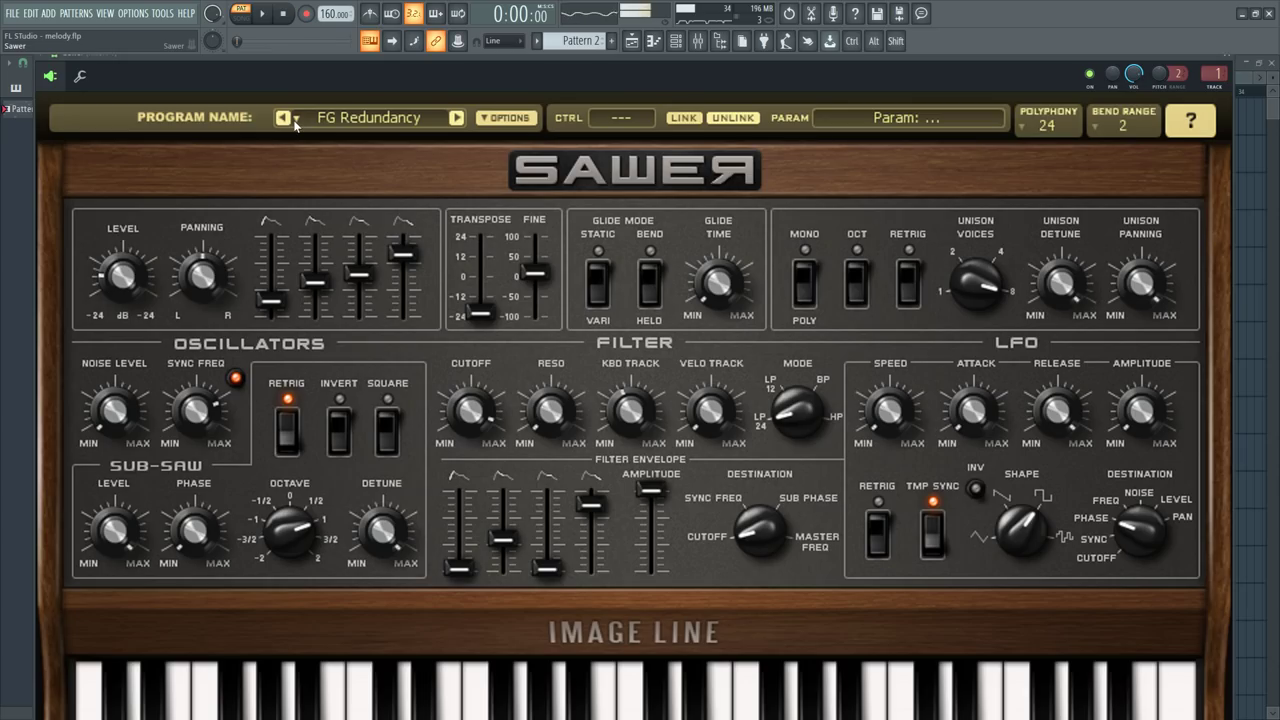
pyautogui.click(457, 118)
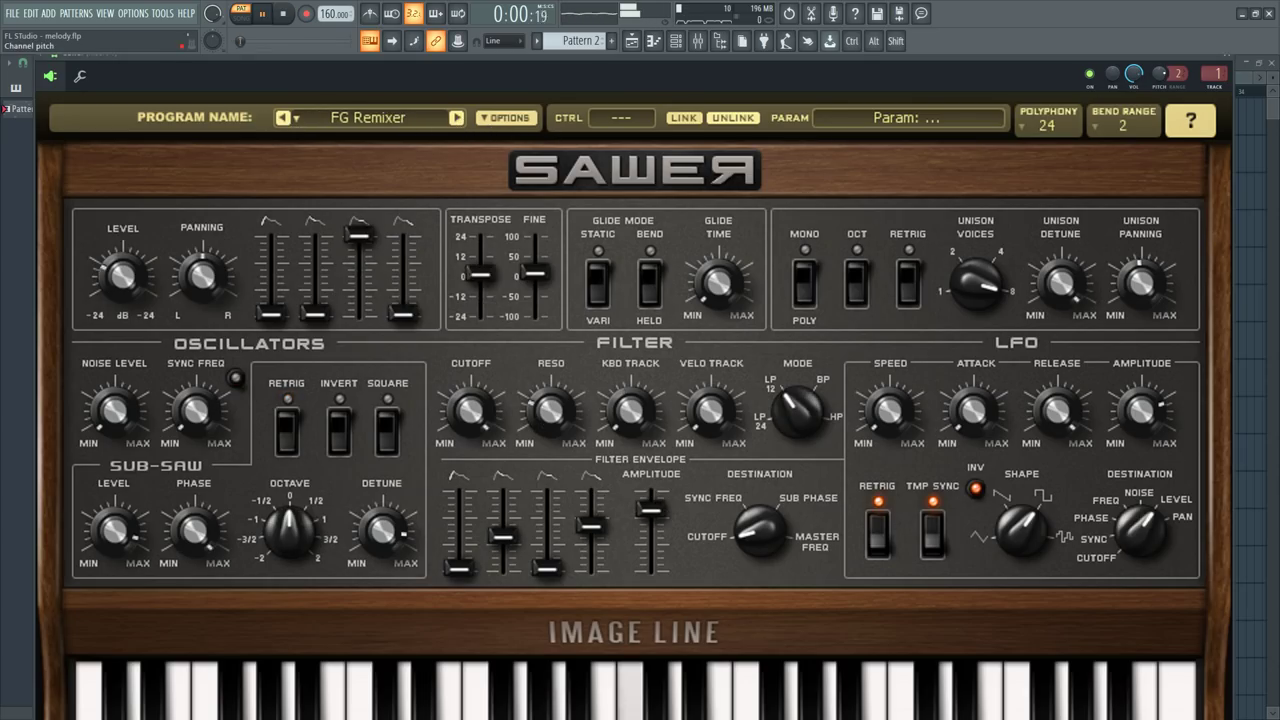
pyautogui.click(457, 118)
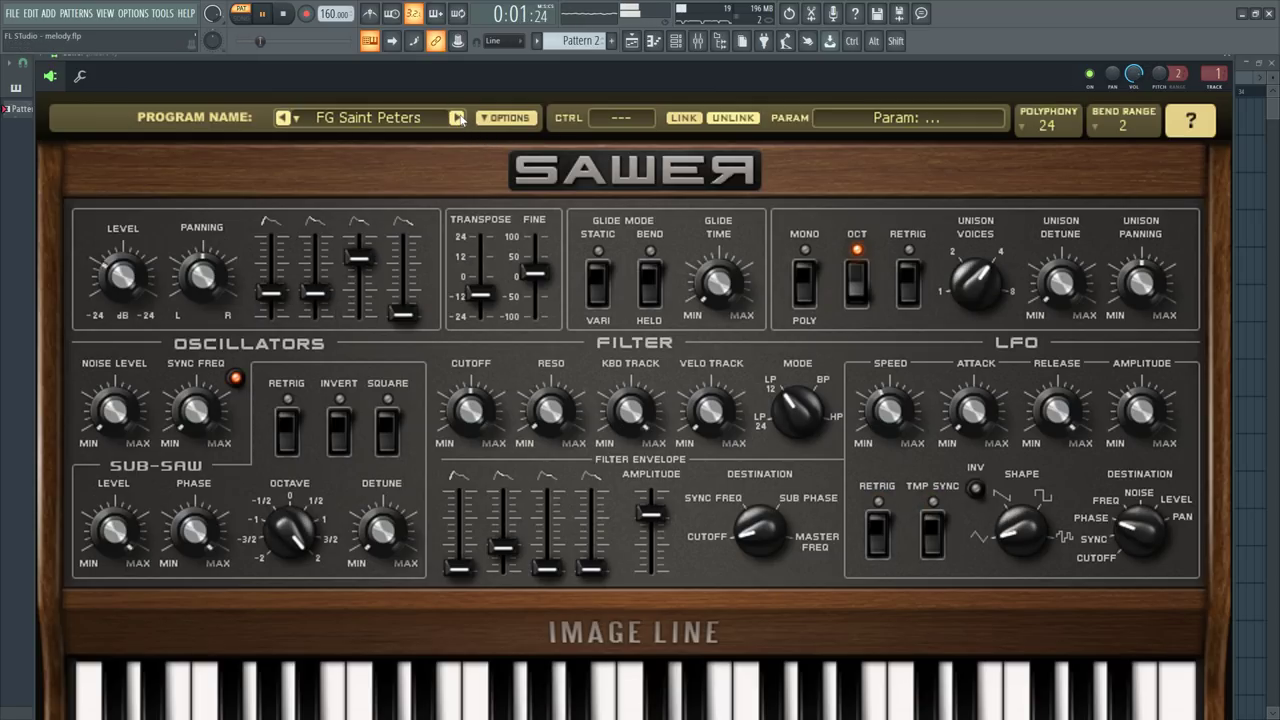
pyautogui.click(459, 118)
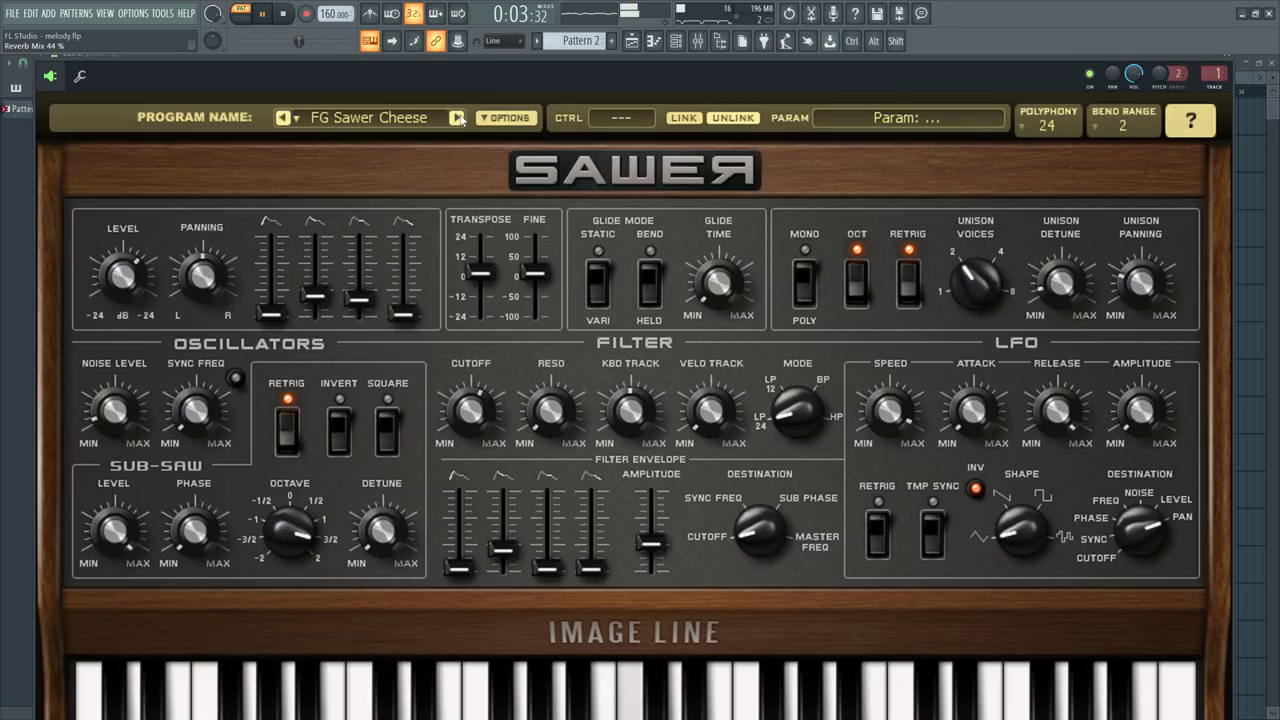
pyautogui.click(459, 118)
pyautogui.click(459, 118)
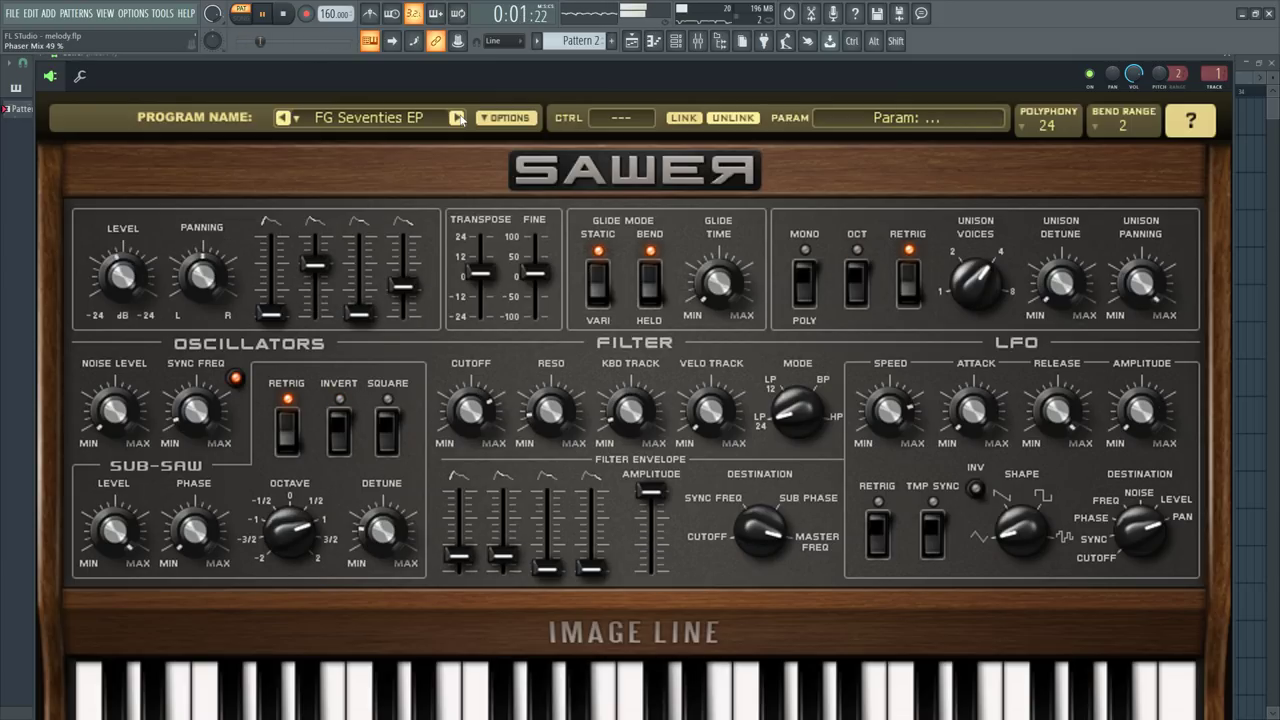
pyautogui.click(459, 118)
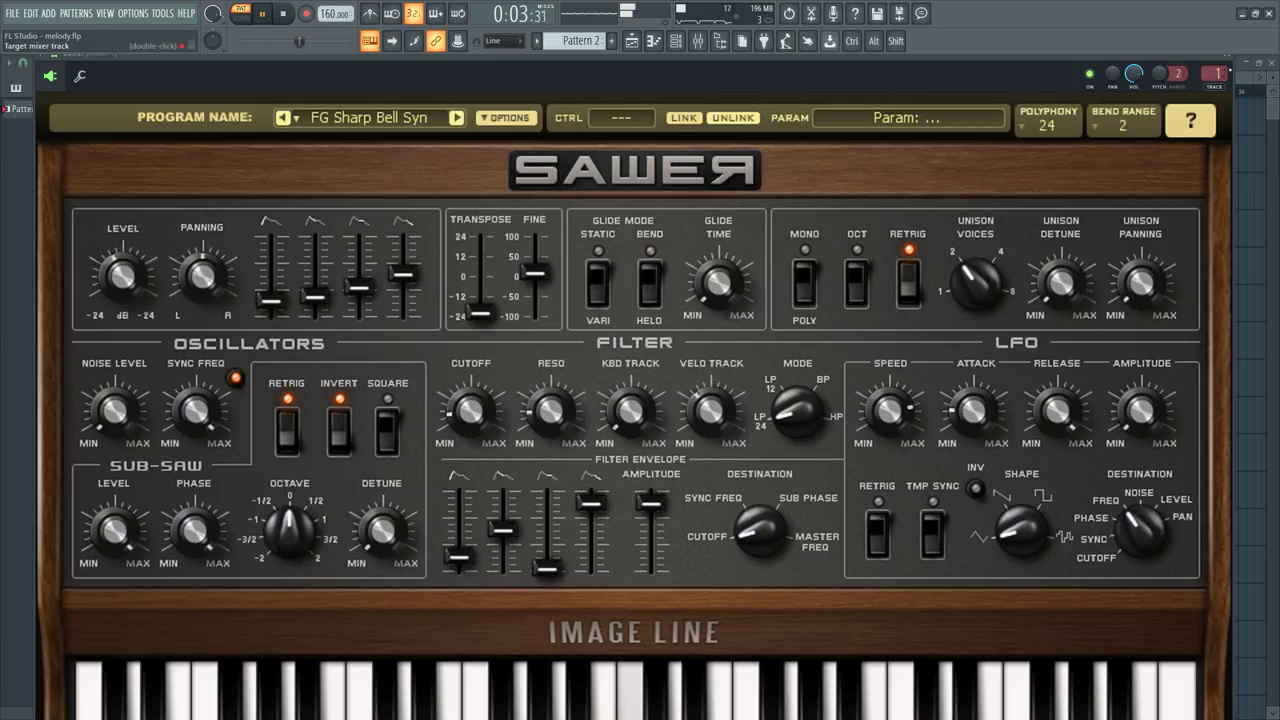
# Step: Play the melody with the FG Sharp Bell Syn preset and close the Sawer window
pyautogui.click(1227, 62)
pyautogui.click(327, 124)
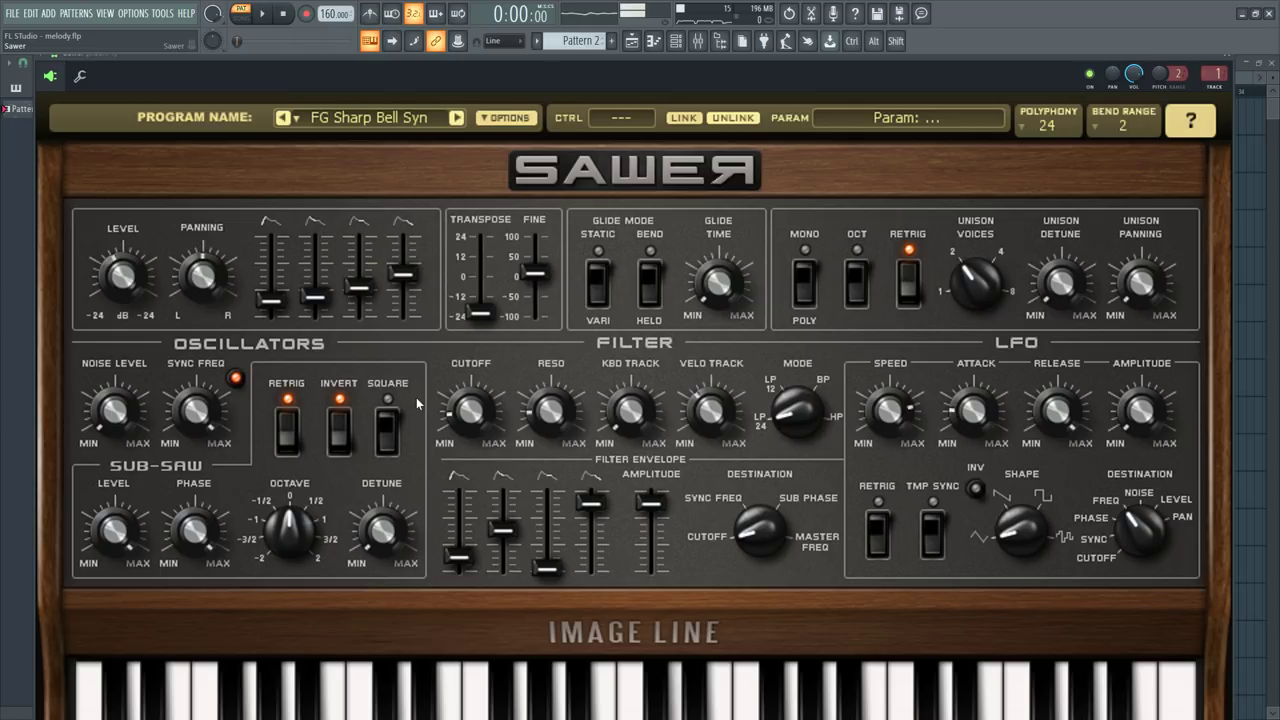
pyautogui.press('space')
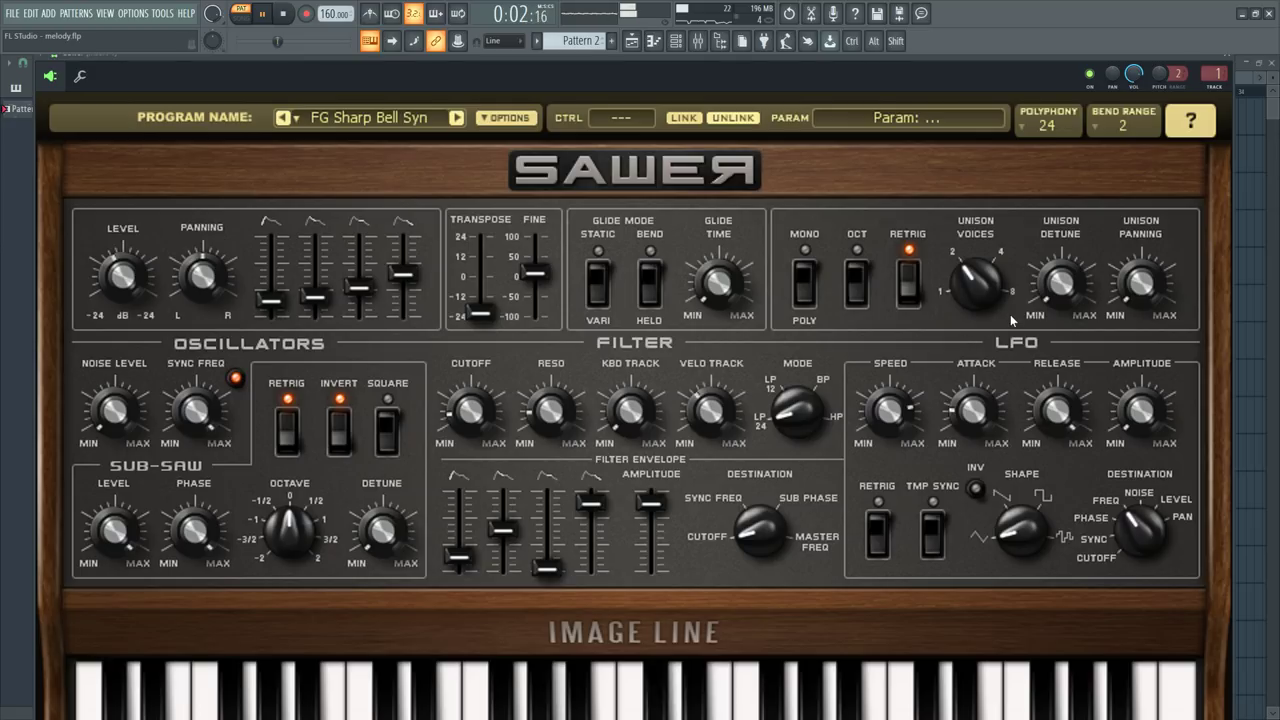
pyautogui.press('space')
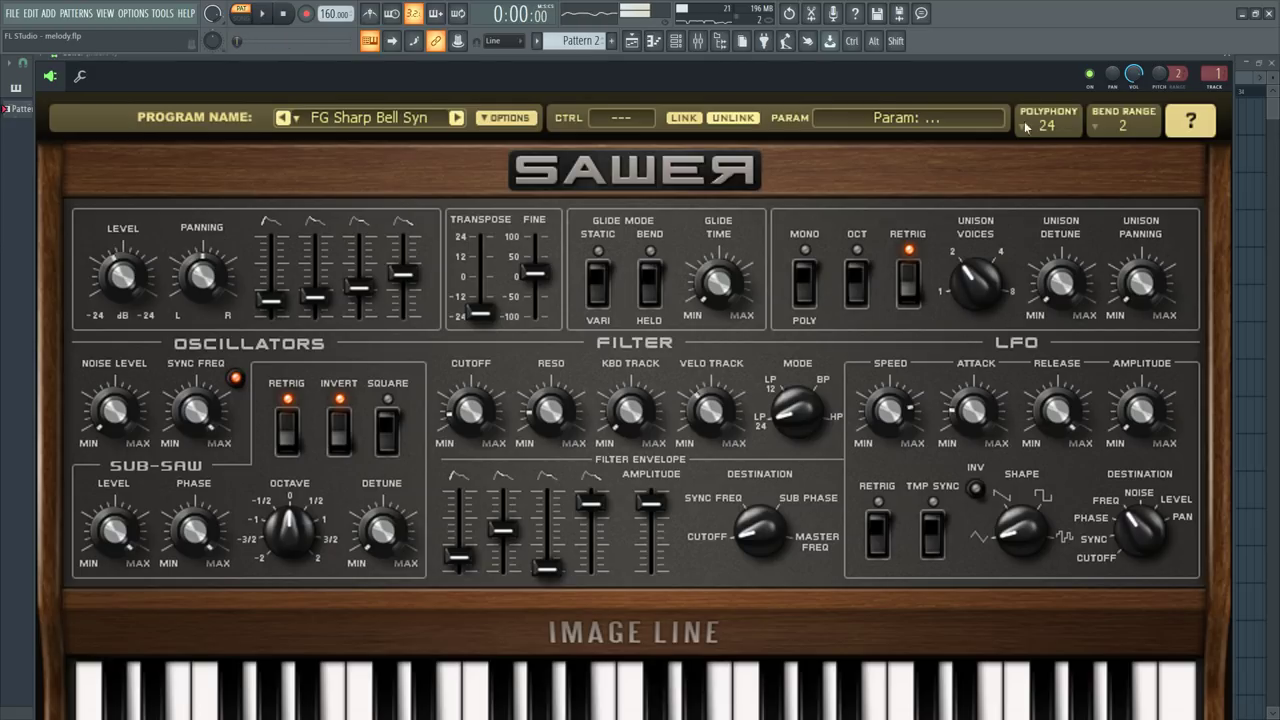
pyautogui.moveTo(951, 66)
pyautogui.mouseDown()
pyautogui.moveTo(943, 86)
pyautogui.moveTo(949, 31)
pyautogui.moveTo(945, 46)
pyautogui.mouseUp()
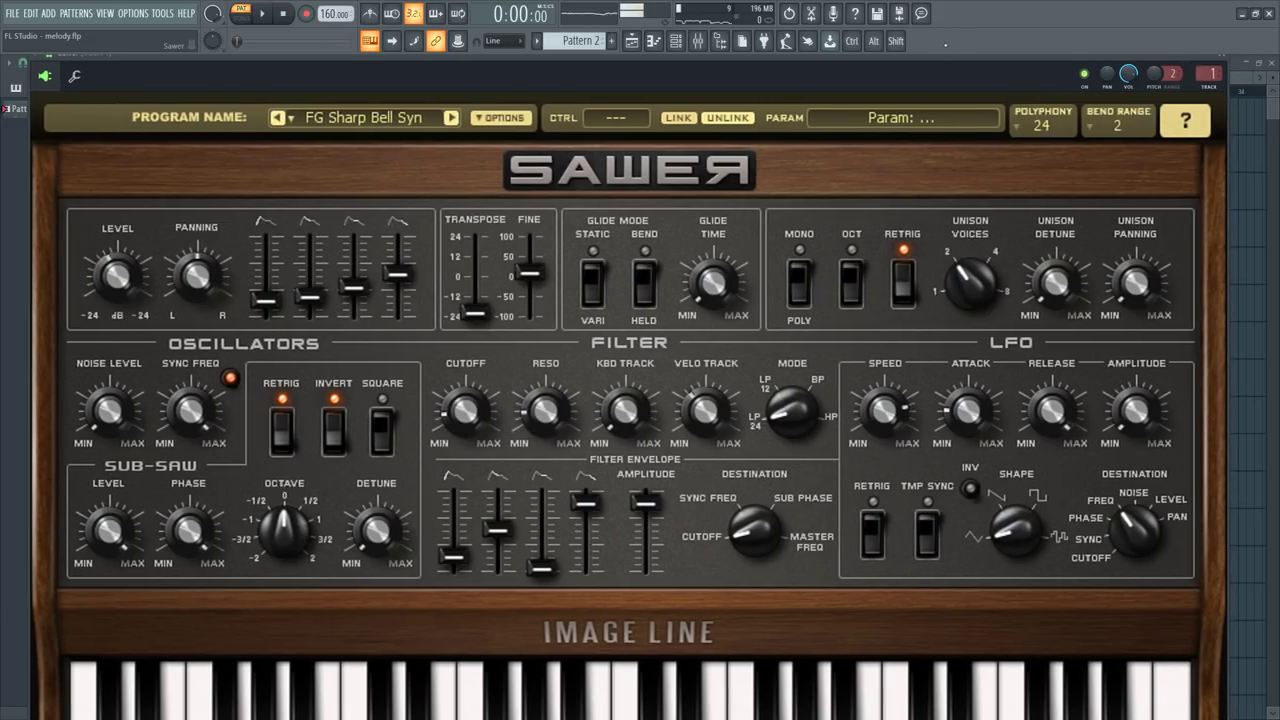
pyautogui.press('n')
pyautogui.press('q')
pyautogui.press('e')
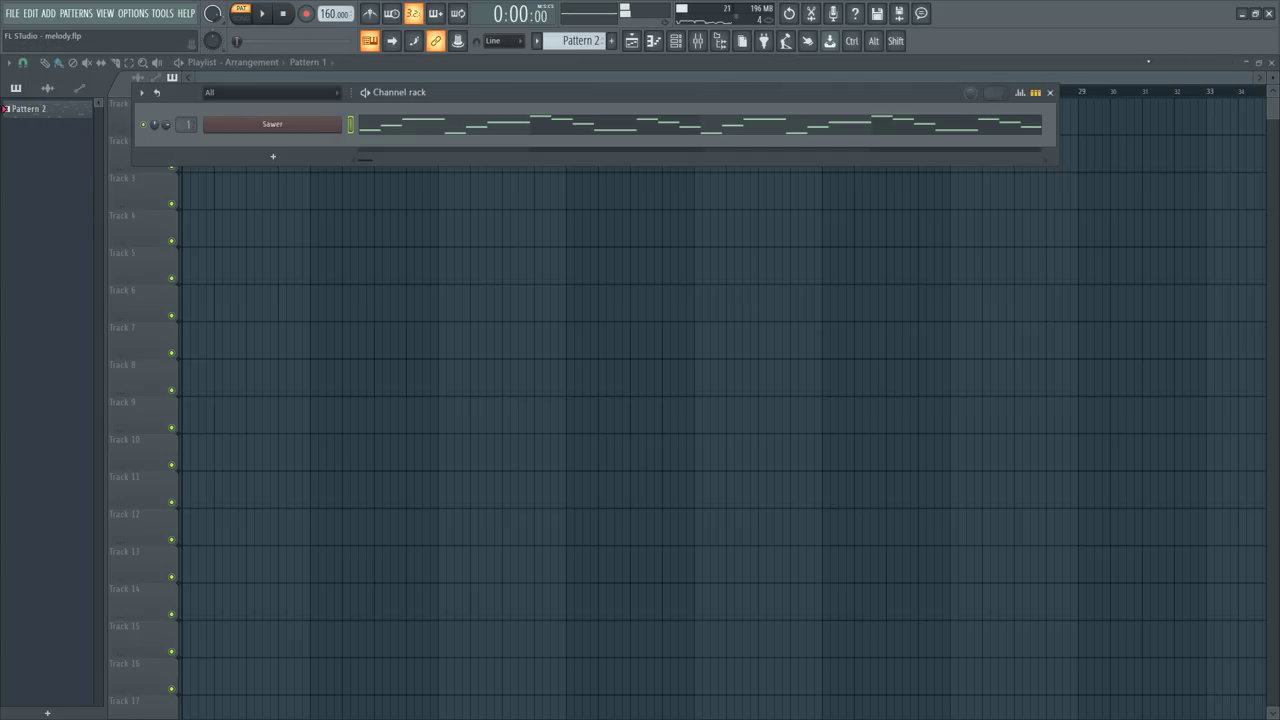
# Step: Load the HalfTime effect into slot 1 of mixer track Insert 1
pyautogui.click(697, 40)
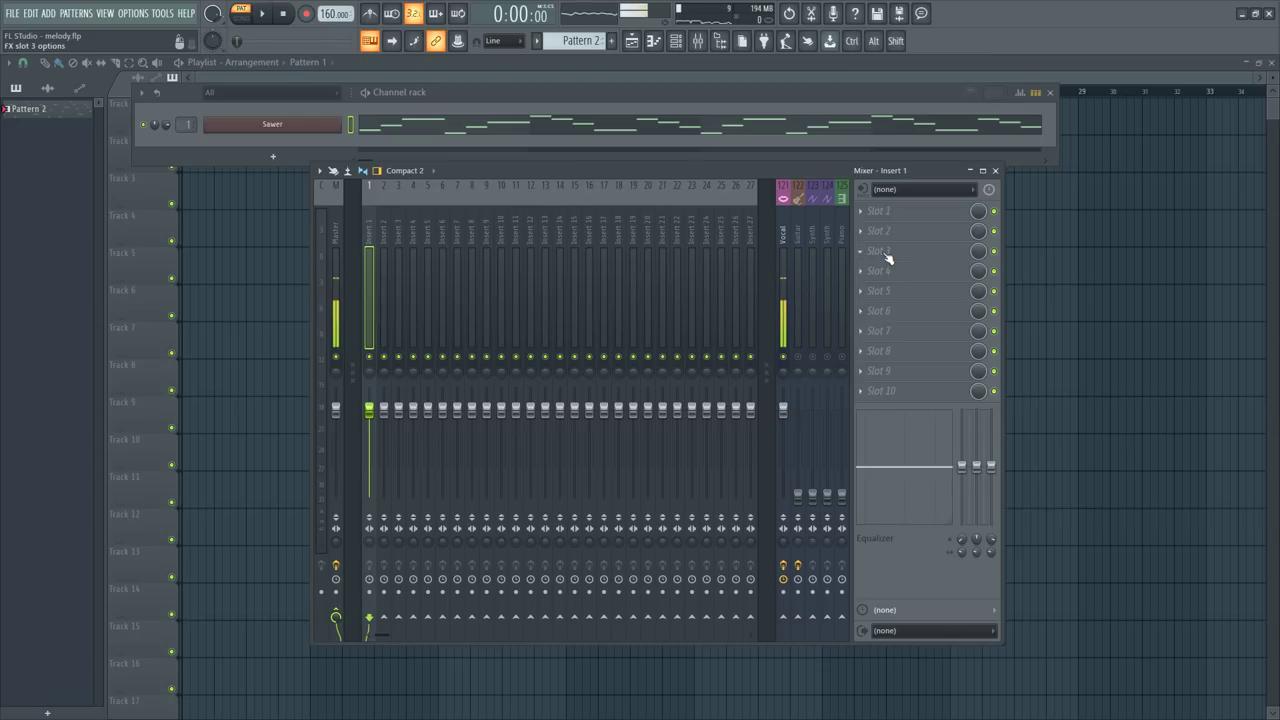
pyautogui.click(899, 217)
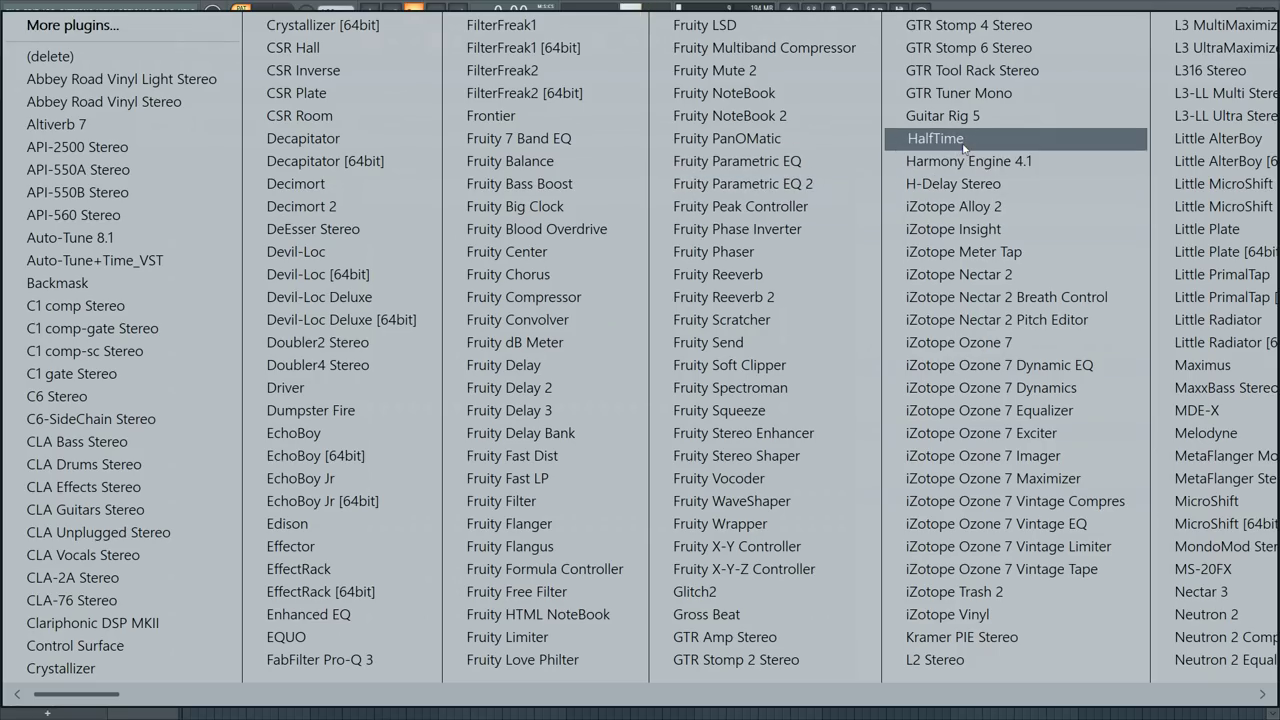
pyautogui.click(935, 138)
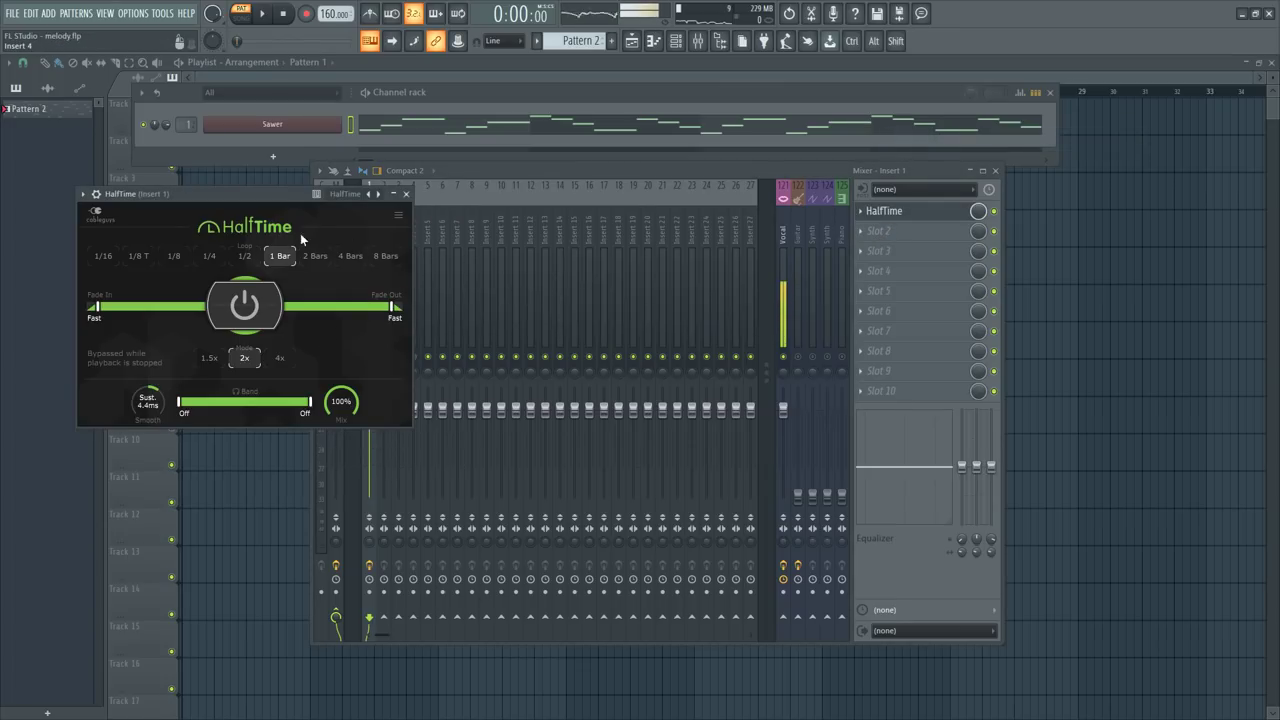
# Step: Load Gross Beat into slot 2 of Insert 1 and choose 1/2 Speed from its Momentary preset
pyautogui.click(877, 243)
pyautogui.click(733, 614)
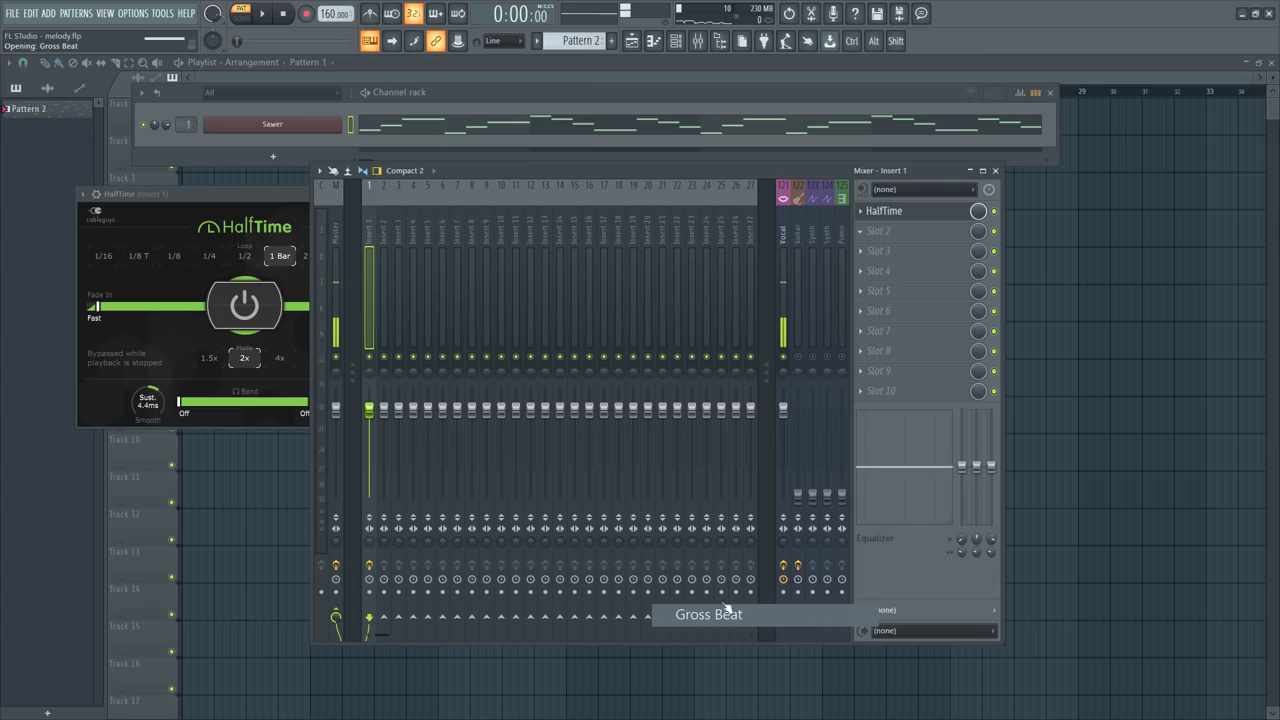
pyautogui.click(595, 212)
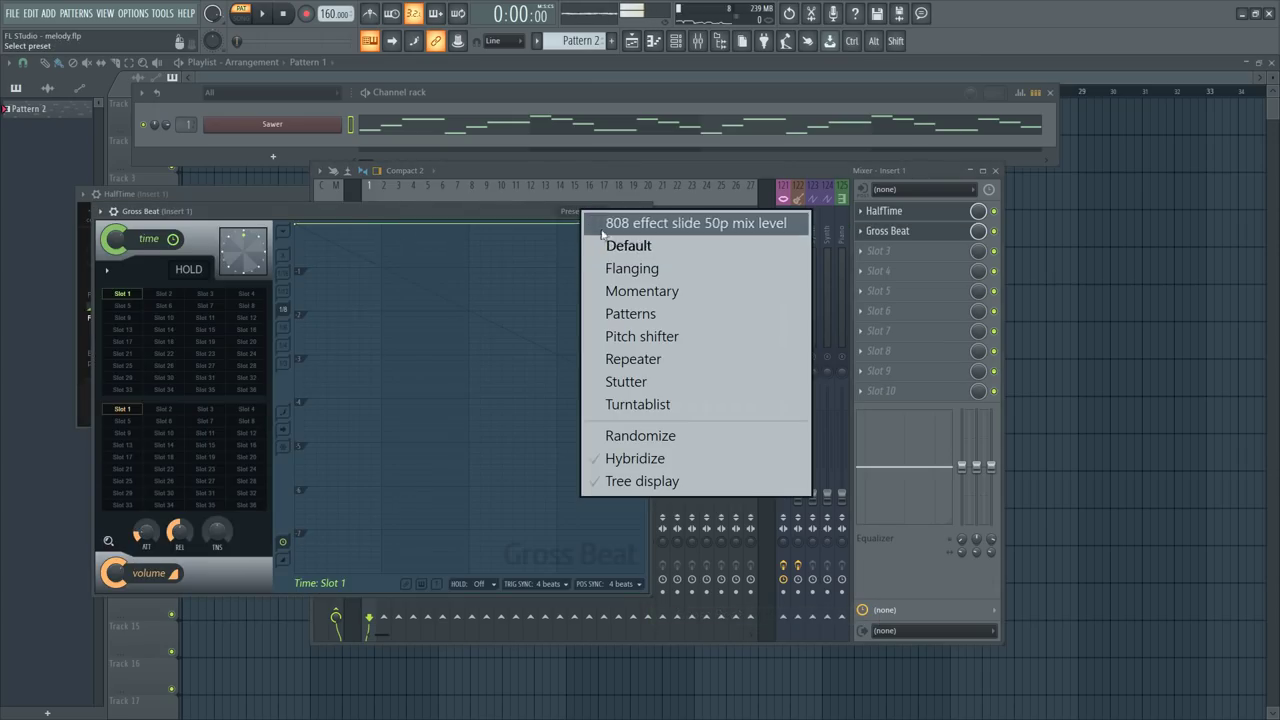
pyautogui.click(625, 289)
pyautogui.click(205, 378)
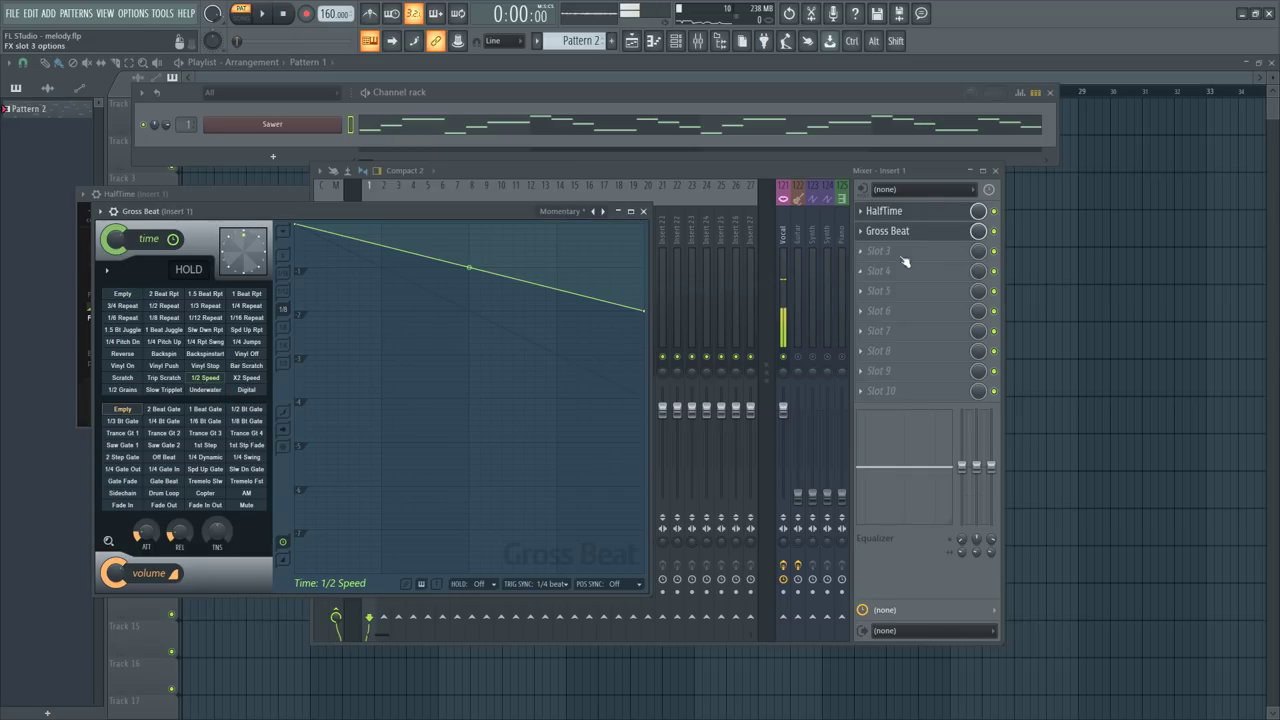
# Step: Bypass HalfTime, audition the melody through Gross Beat, and lower Gross Beat's mix level
pyautogui.click(995, 212)
pyautogui.click(934, 236)
pyautogui.press('space')
pyautogui.click(934, 236)
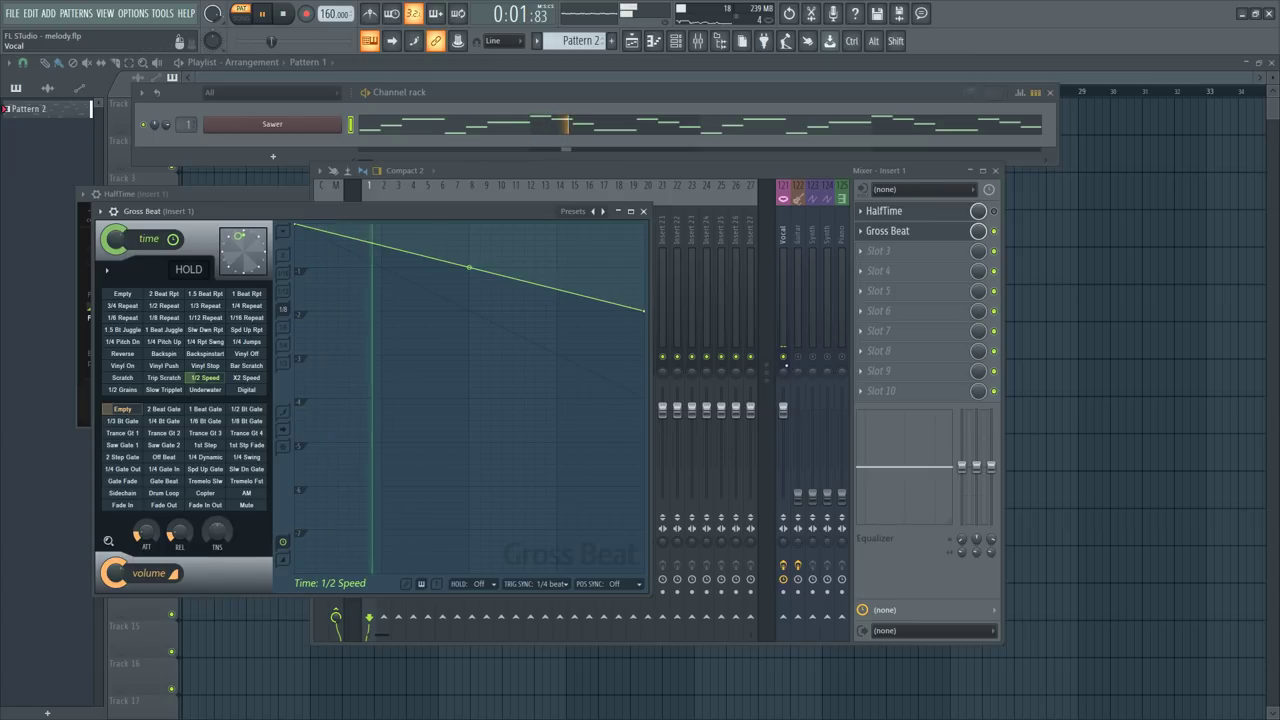
pyautogui.click(790, 370)
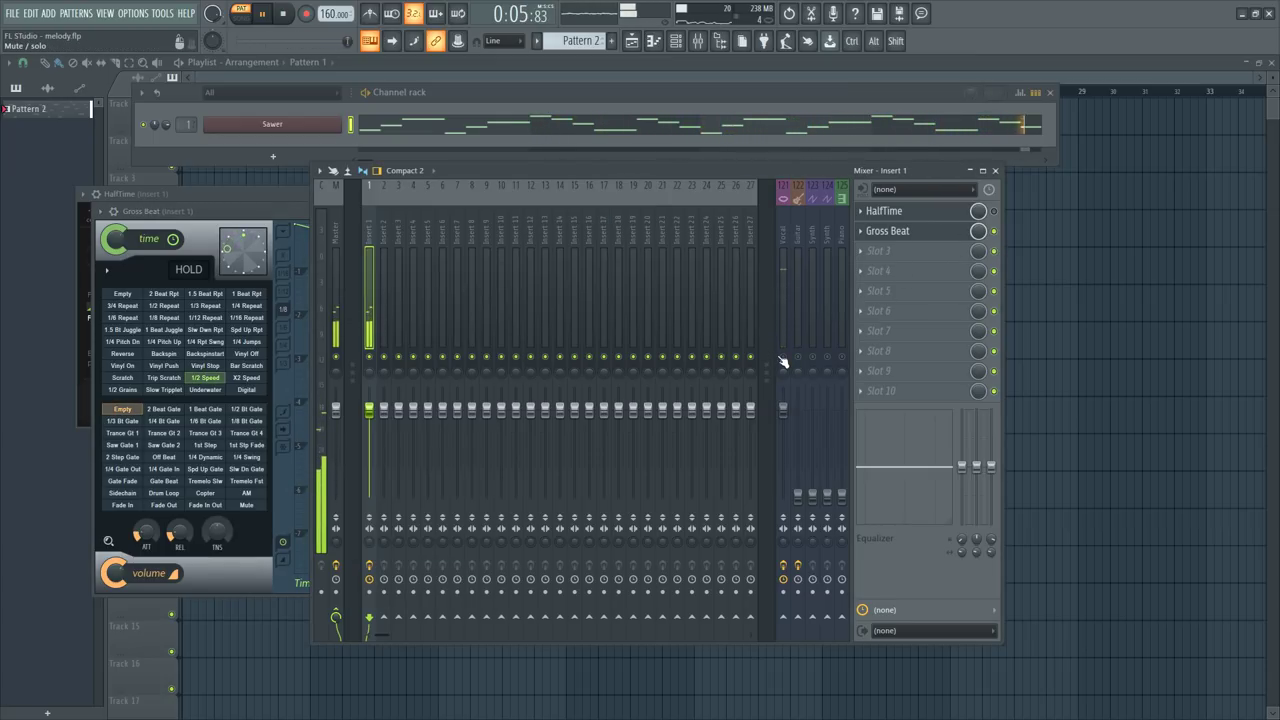
pyautogui.press('space')
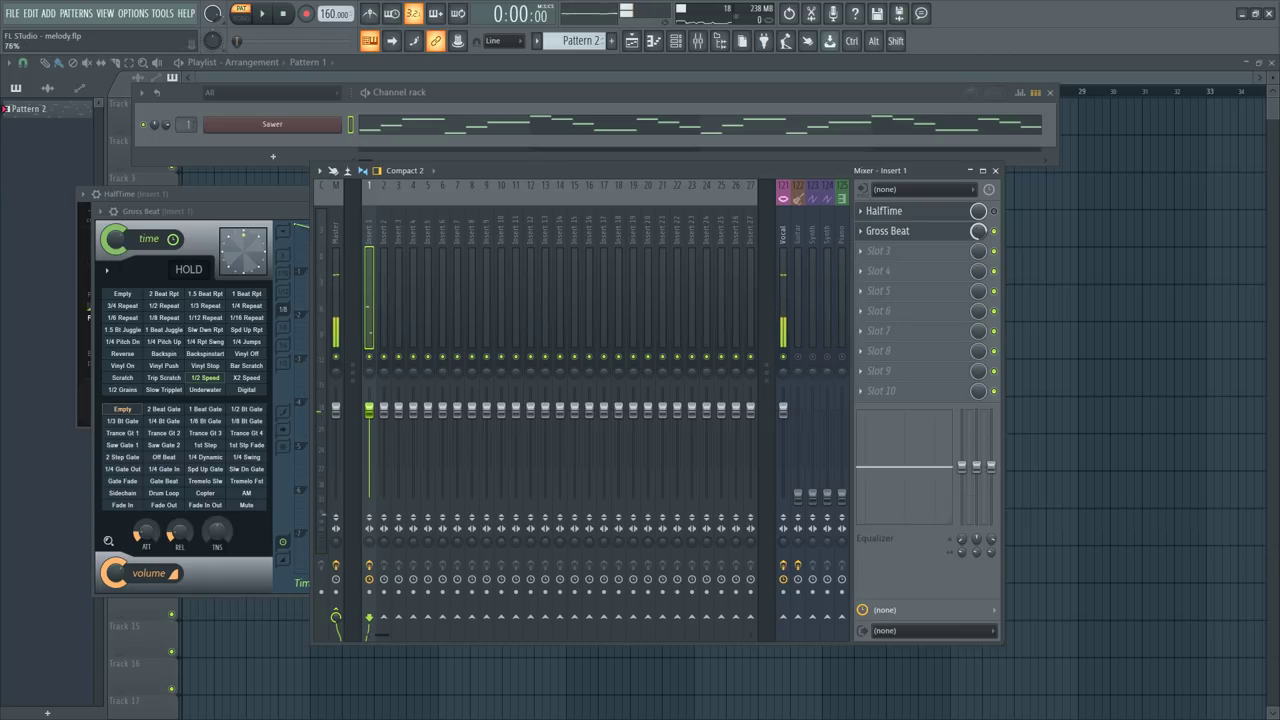
pyautogui.press('space')
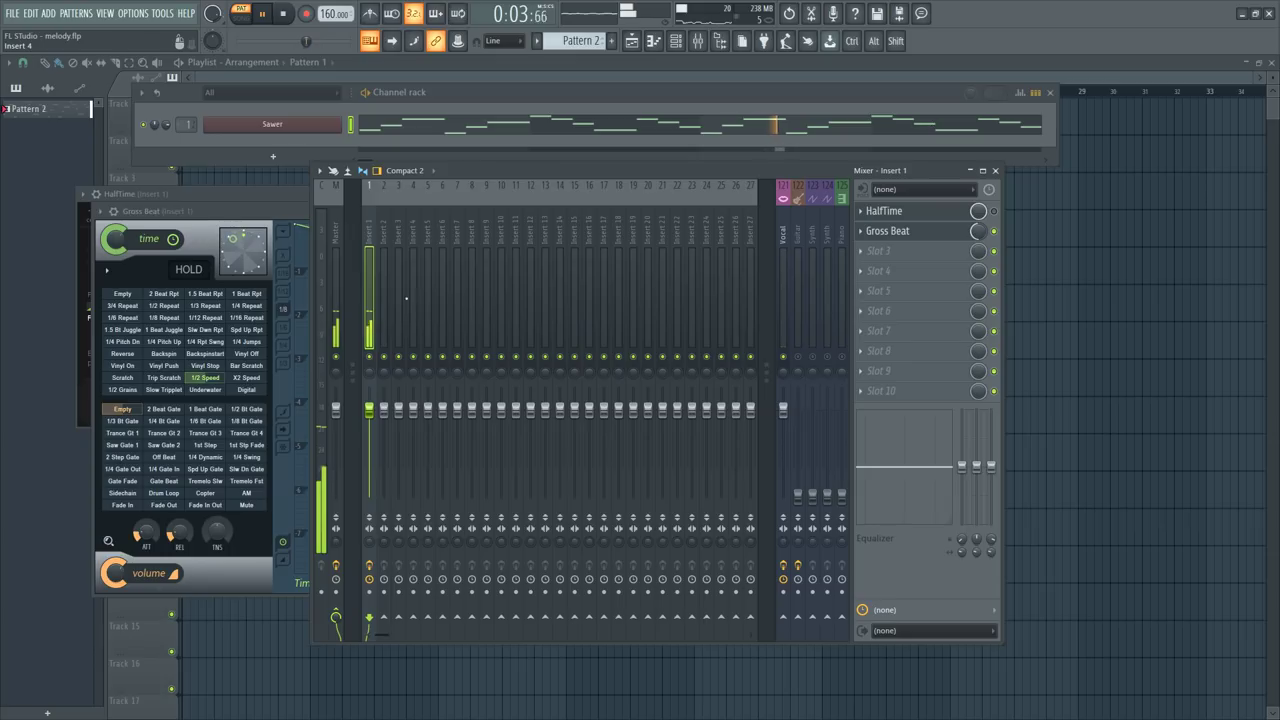
pyautogui.press('space')
# Step: Delete HalfTime from slot 1, move Gross Beat up into its place, and play the melody
pyautogui.click(864, 214)
pyautogui.click(864, 216)
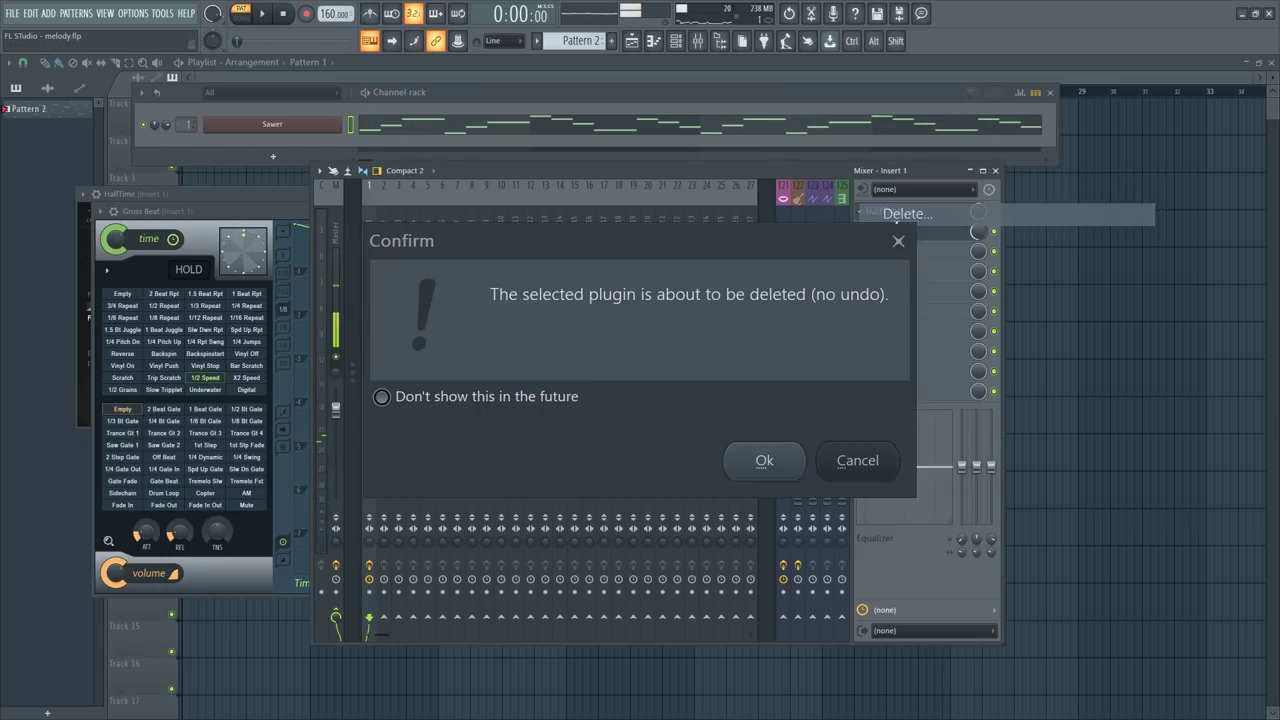
pyautogui.click(767, 460)
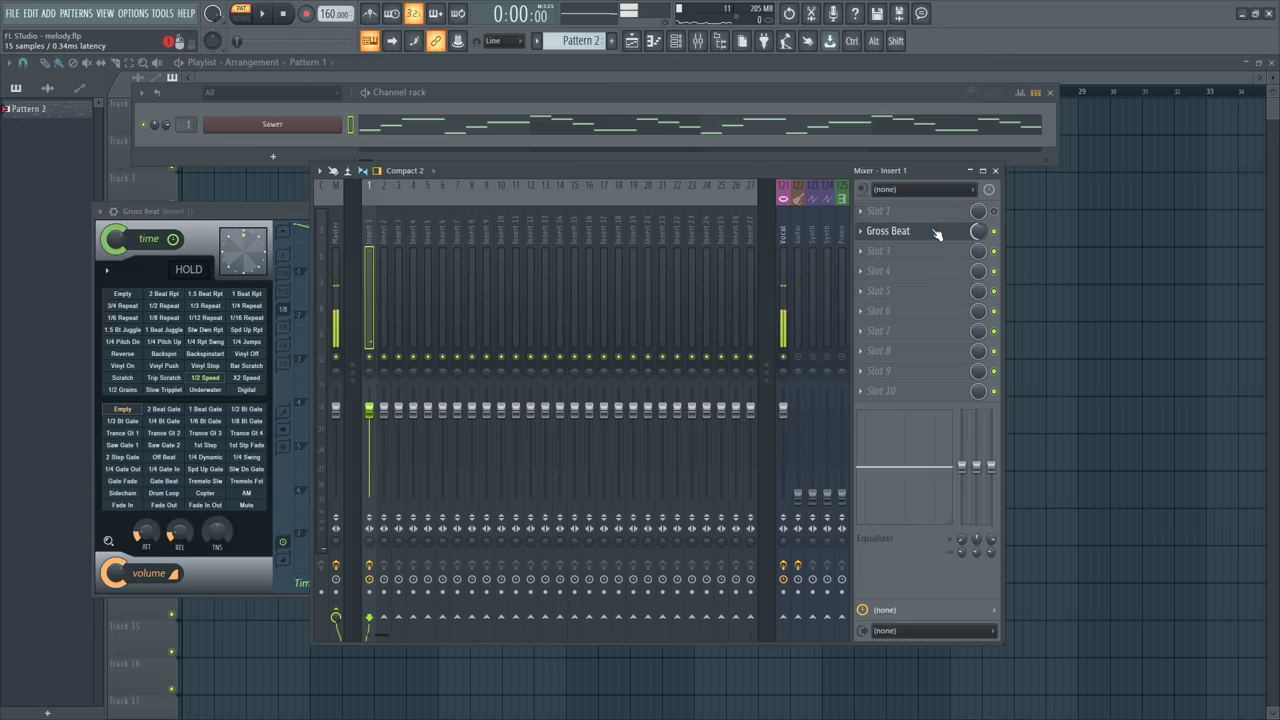
pyautogui.moveTo(936, 233); pyautogui.dragTo(936, 213)
pyautogui.click(454, 94)
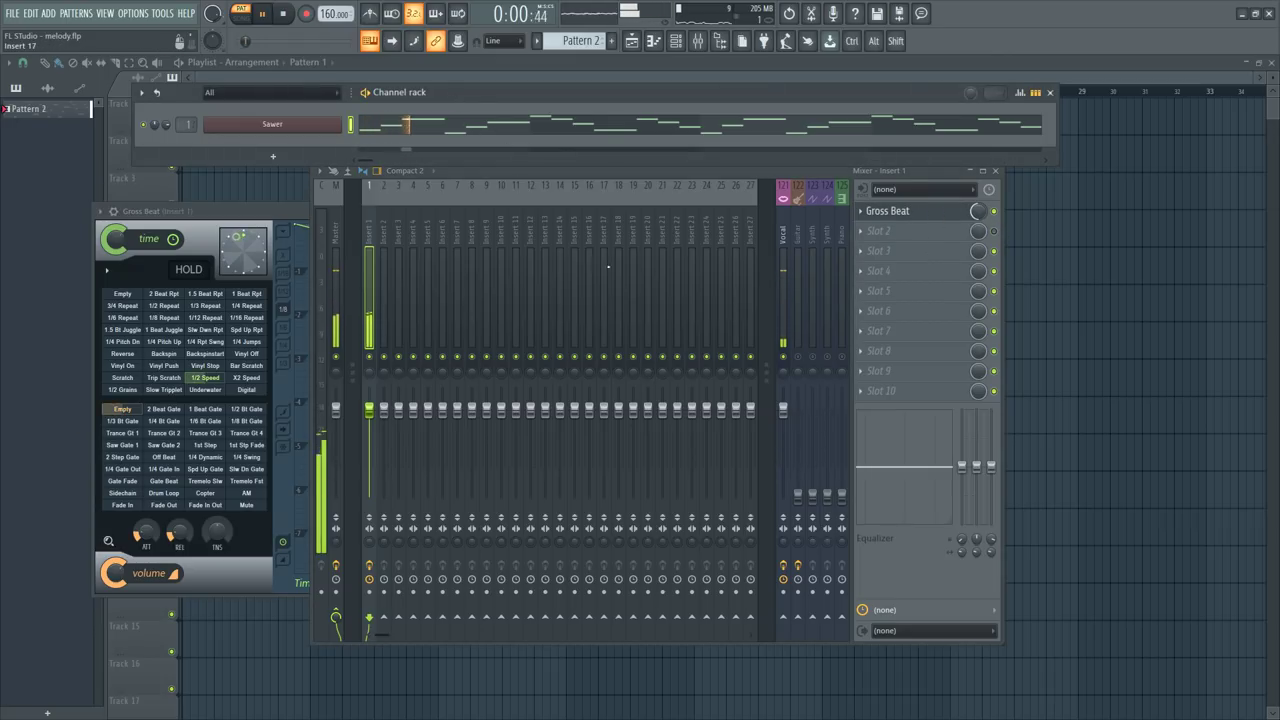
# Step: Load Fruity Delay 3 into slot 2, enable the slot, and play the melody through it
pyautogui.click(905, 233)
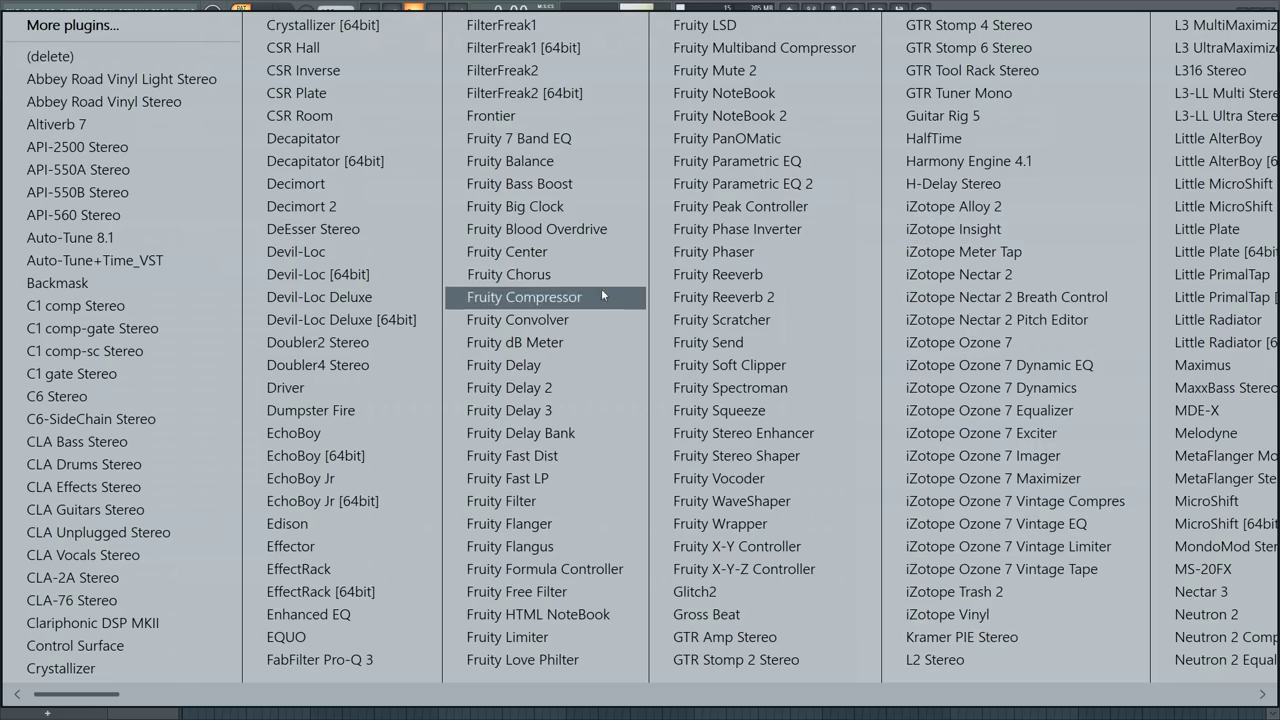
pyautogui.click(571, 418)
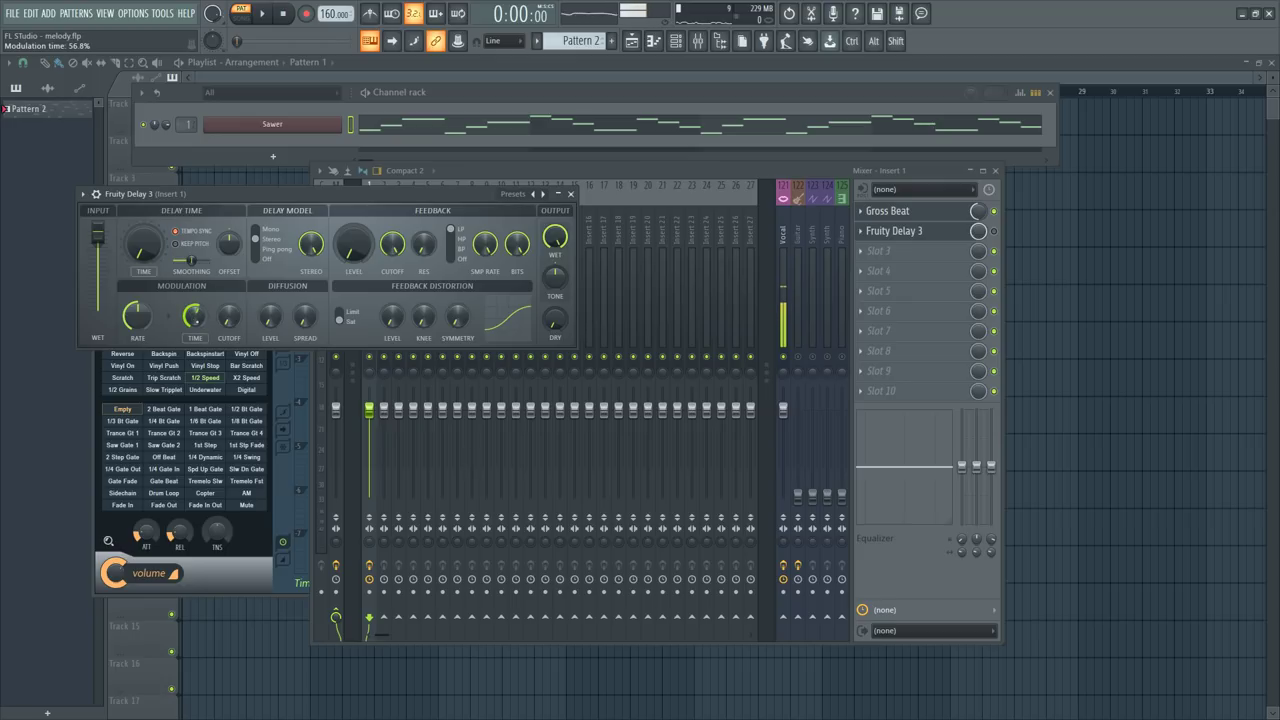
pyautogui.click(995, 233)
pyautogui.press('space')
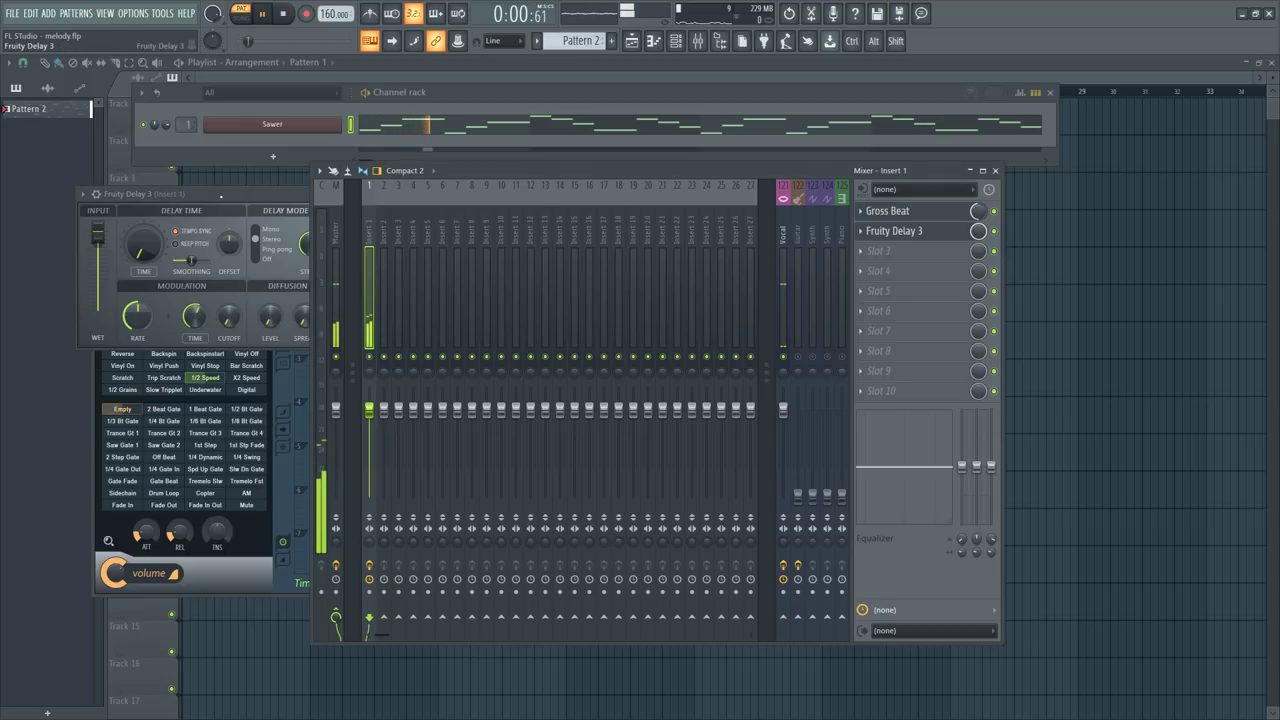
# Step: Lower the modulation time of Fruity Delay 3 and replay the melody
pyautogui.click(197, 311)
pyautogui.press('space')
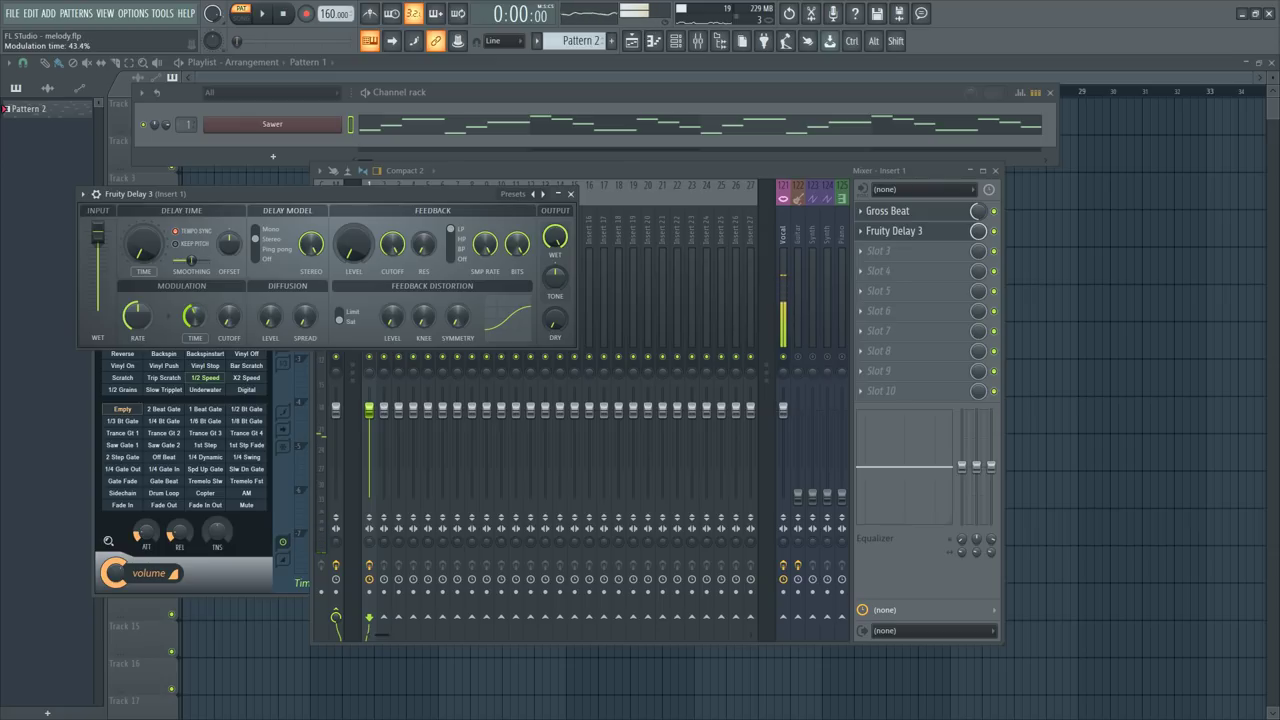
pyautogui.press('space')
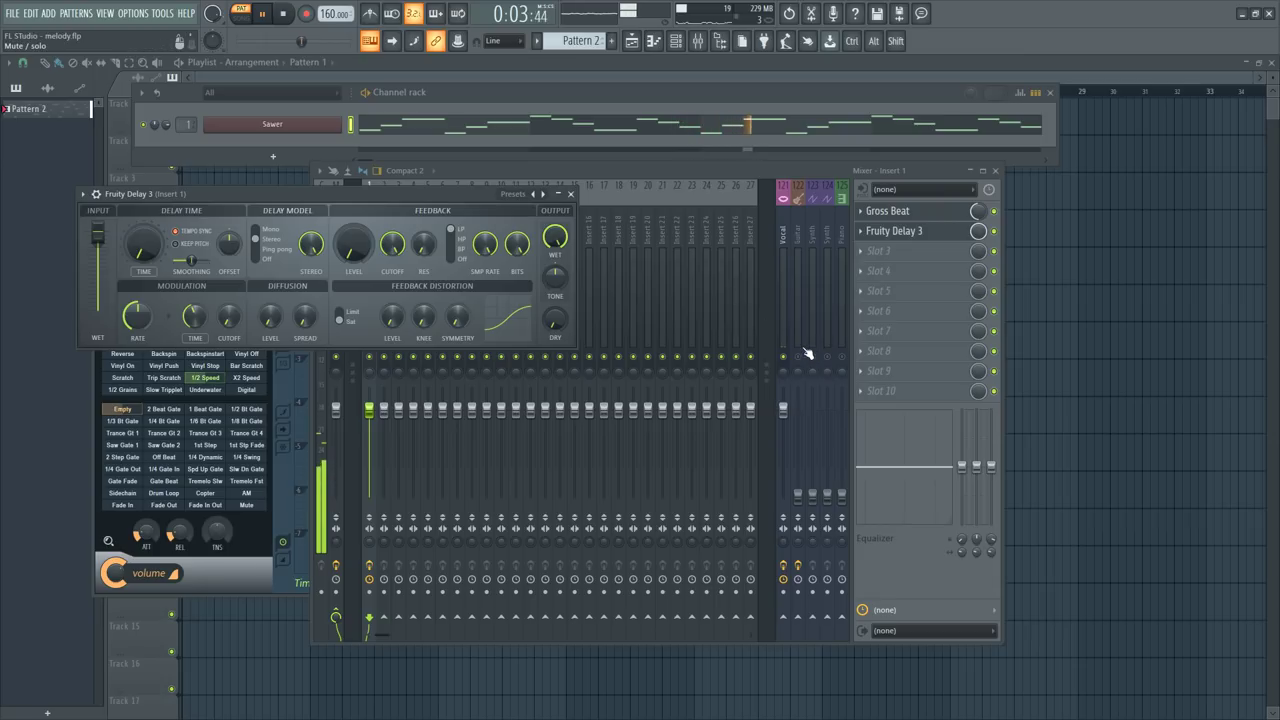
# Step: Load Fruity Reeverb 2 into slot 3 and audition the melody with the reverb
pyautogui.click(905, 271)
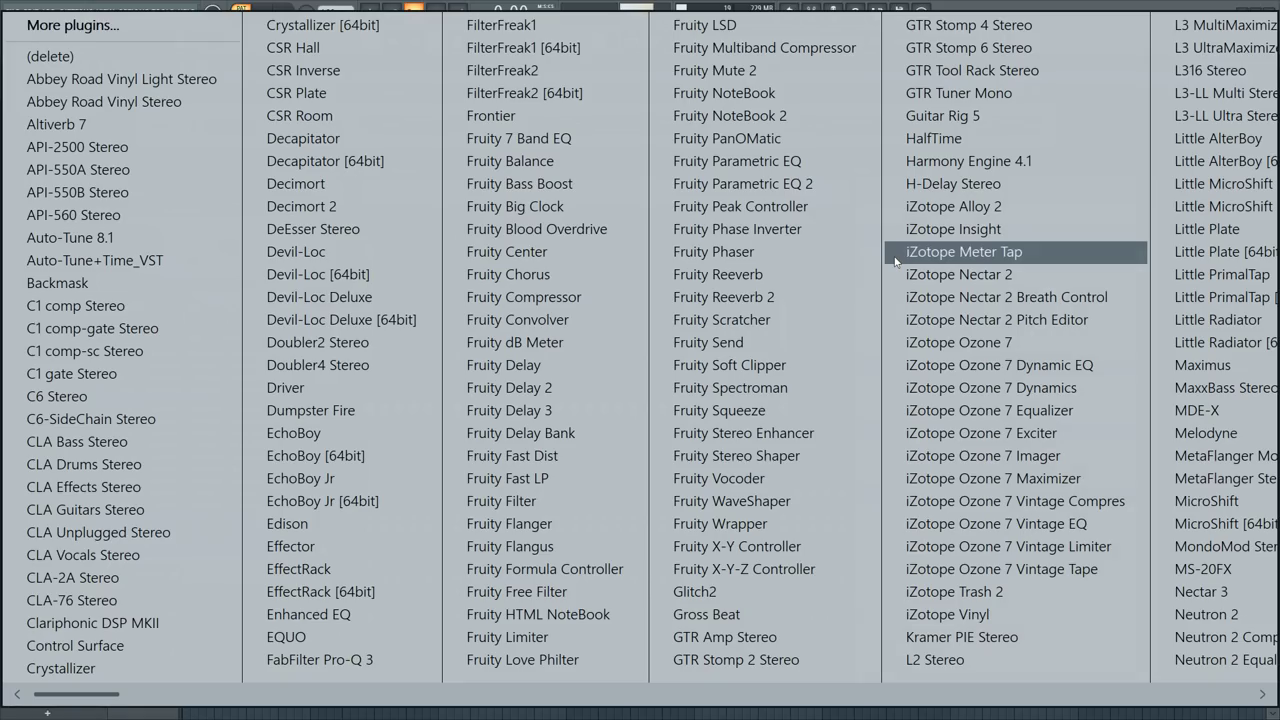
pyautogui.click(747, 303)
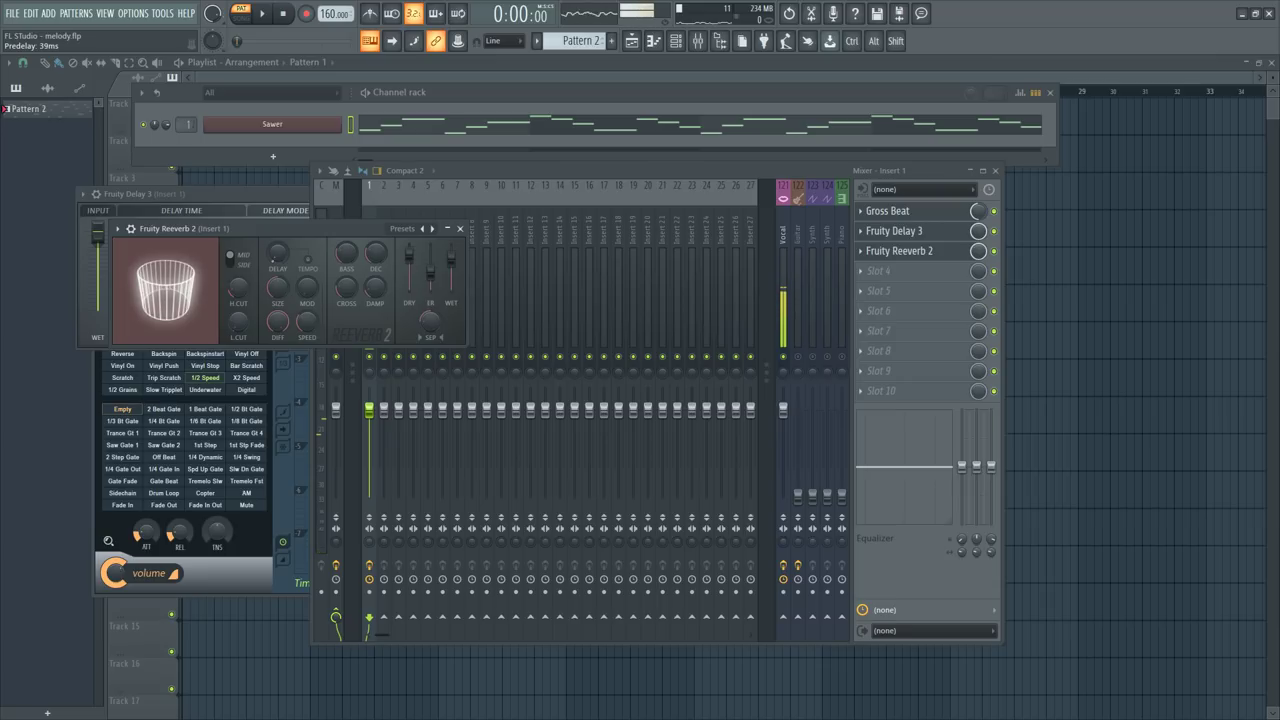
pyautogui.press('space')
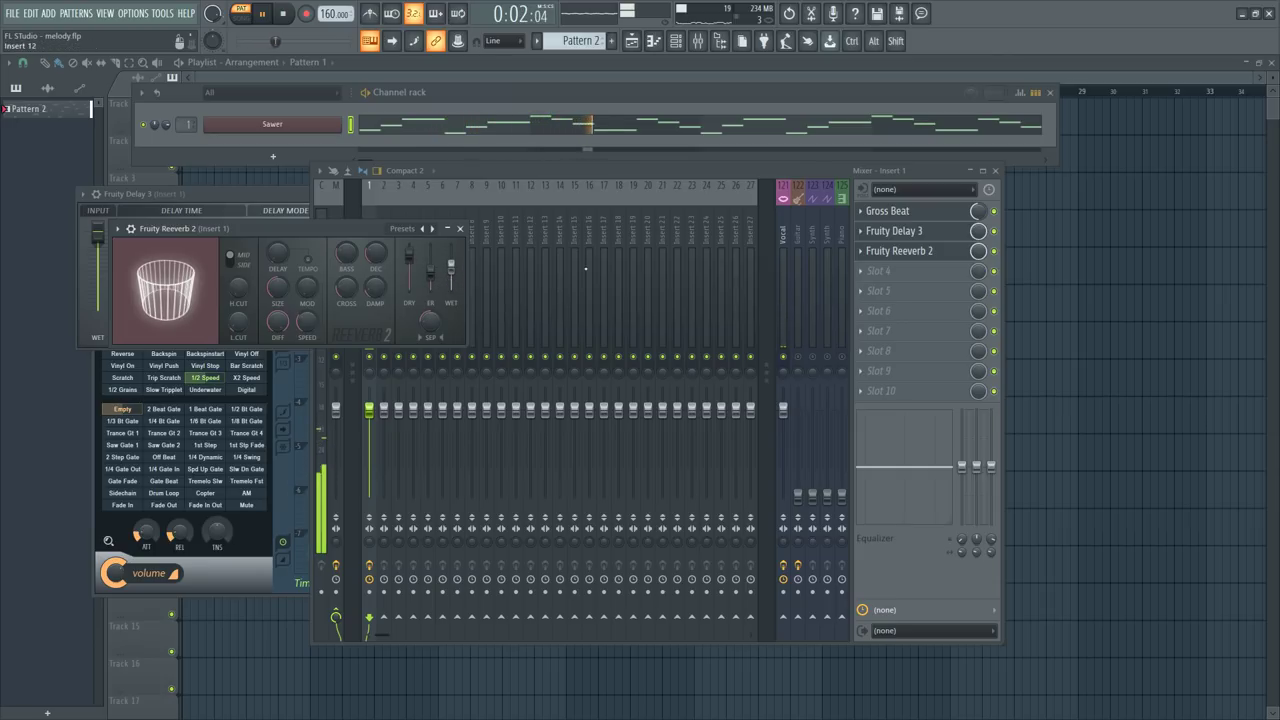
pyautogui.press('space')
# Step: Reorder the effects so Fruity Reeverb 2 is in slot 1 and Gross Beat in slot 3, and replay the melody
pyautogui.moveTo(909, 262); pyautogui.dragTo(910, 212)
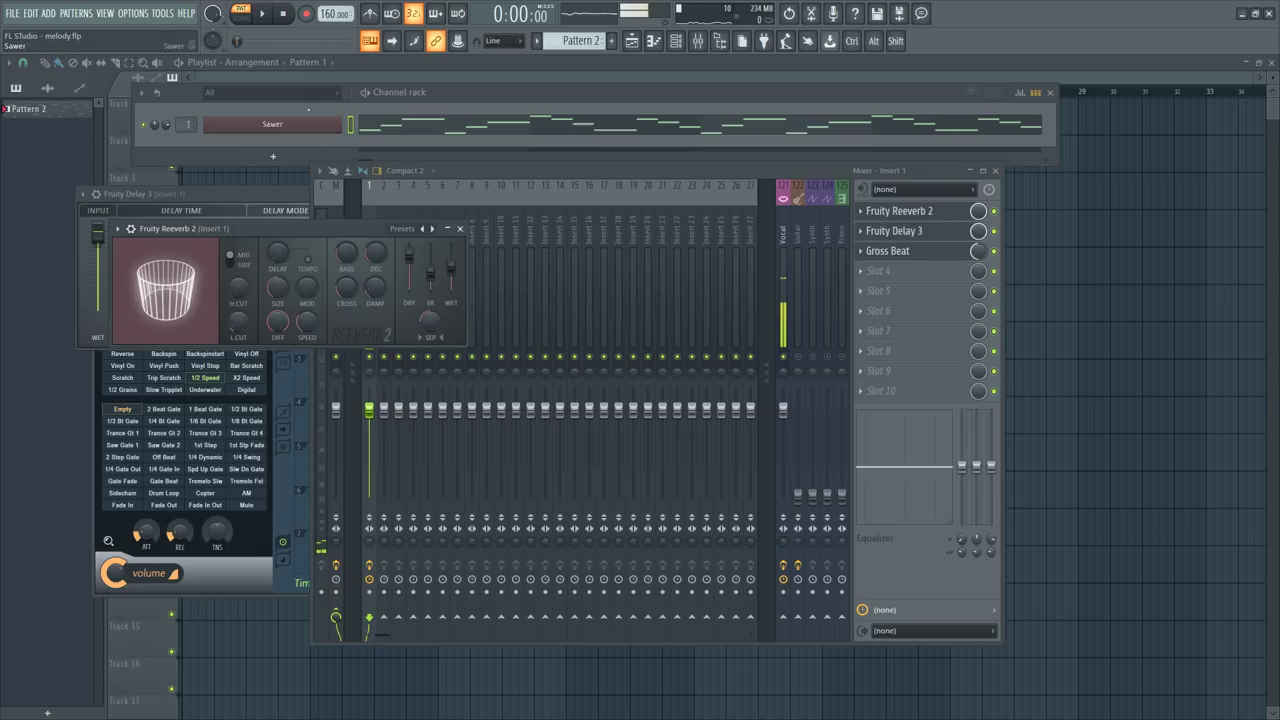
pyautogui.press('space')
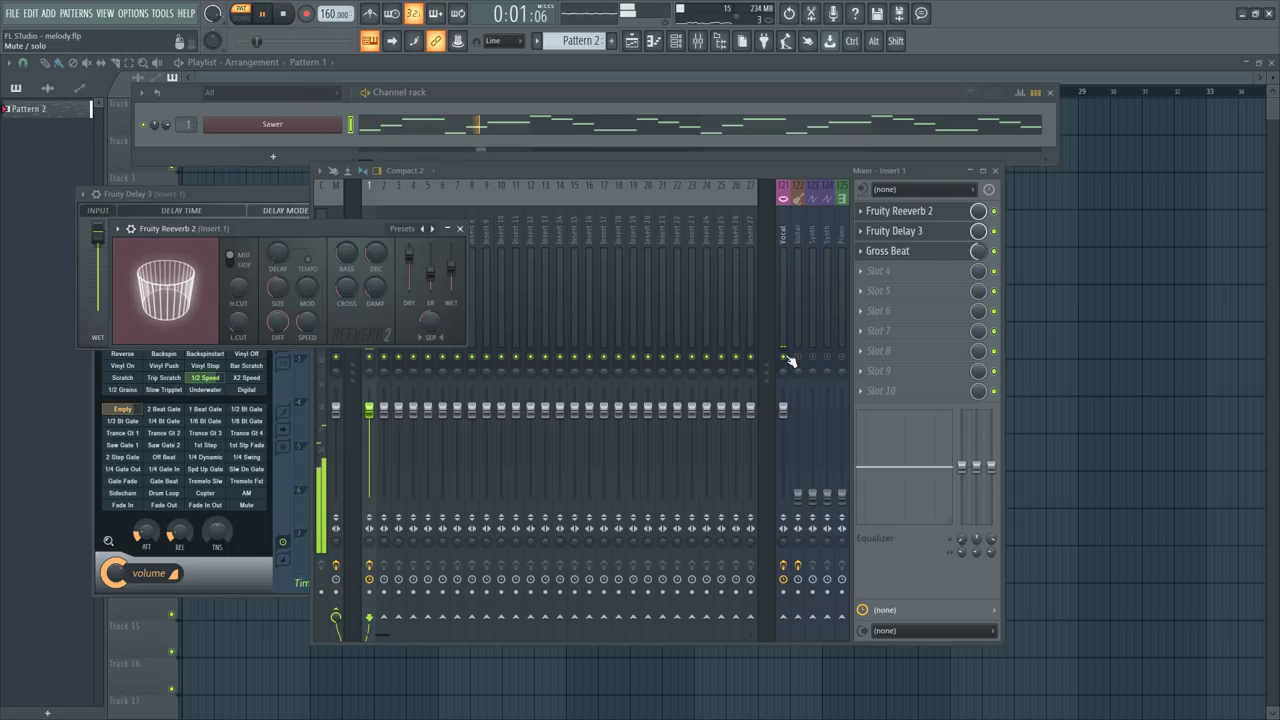
pyautogui.press('space')
# Step: Clear the open windows, place Pattern 2 at bar 1 of Playlist Track 1, and set the snap to Bar
pyautogui.rightClick(1027, 254)
pyautogui.click(230, 121)
pyautogui.rightClick(248, 121)
pyautogui.moveTo(71, 112); pyautogui.dragTo(200, 114)
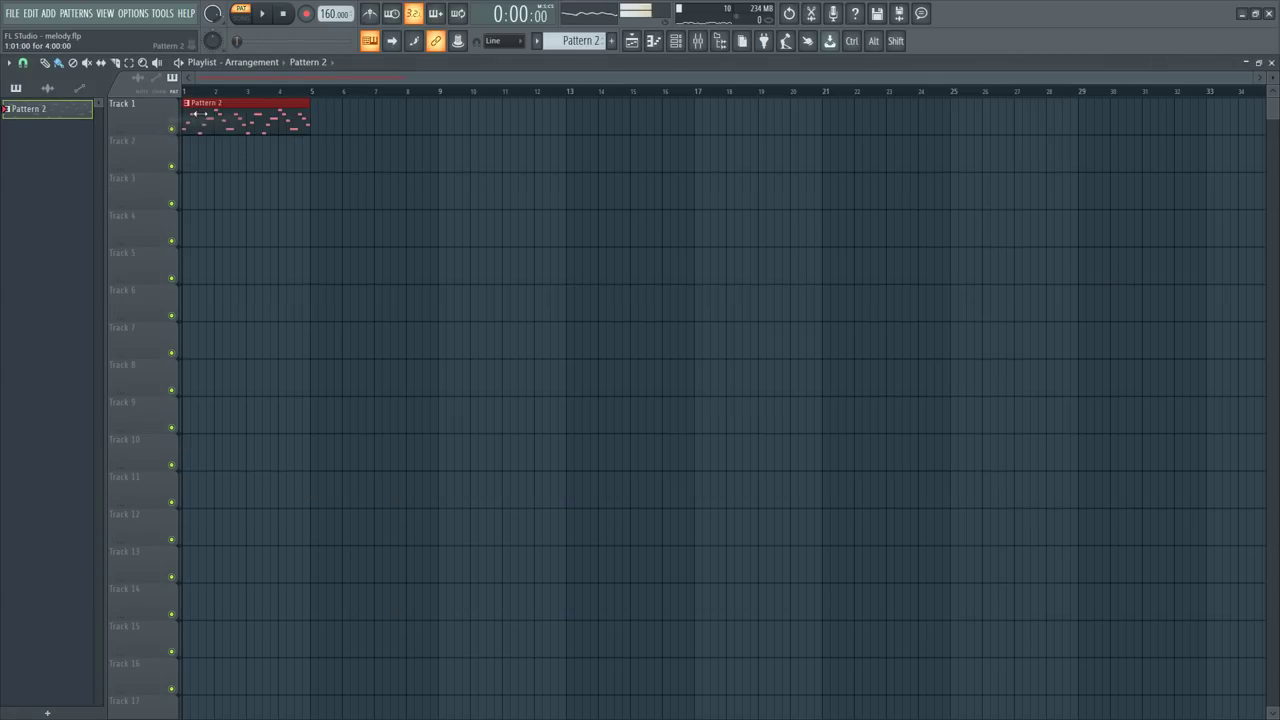
pyautogui.click(22, 63)
pyautogui.click(60, 420)
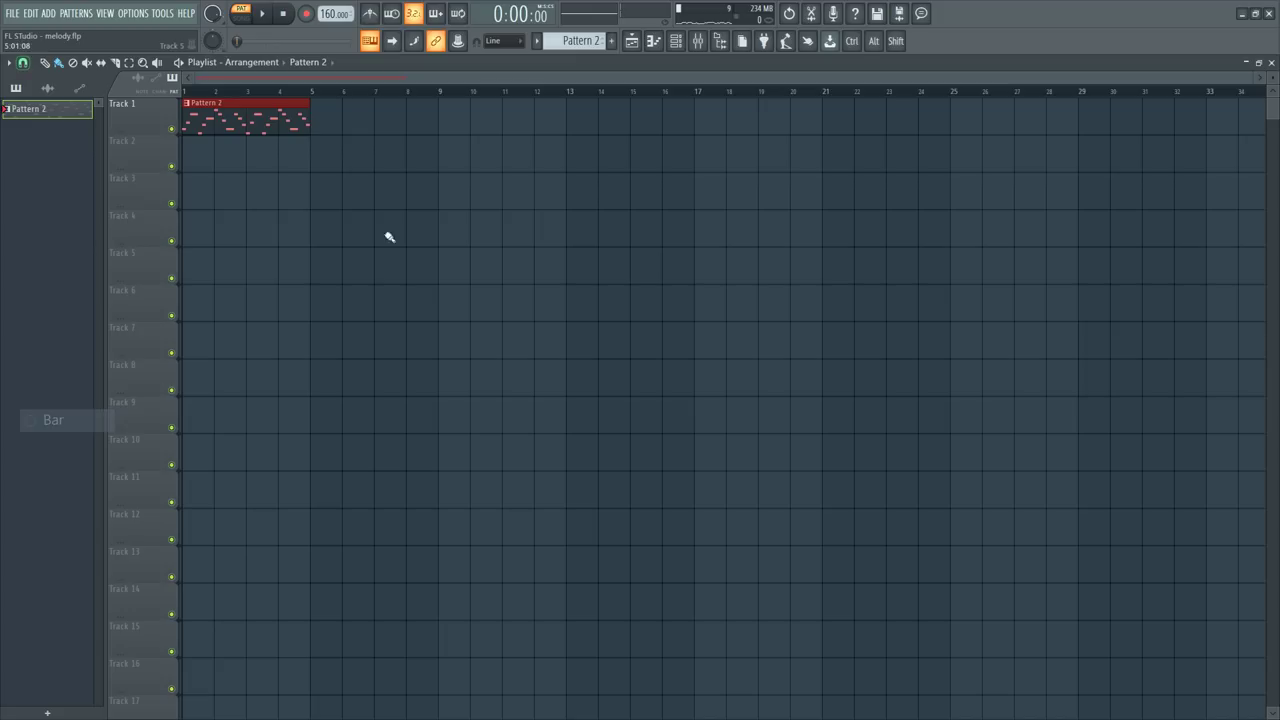
# Step: Duplicate the Pattern 2 clip along Track 1 so four consecutive clips fill bars 1 through 16
pyautogui.rightClick(243, 125)
pyautogui.moveTo(223, 122); pyautogui.dragTo(172, 115)
pyautogui.hotkey('ctrl', 'b')
pyautogui.hotkey('ctrl', 'b')
pyautogui.hotkey('ctrl', 'b')
pyautogui.hotkey('ctrl', 'b')
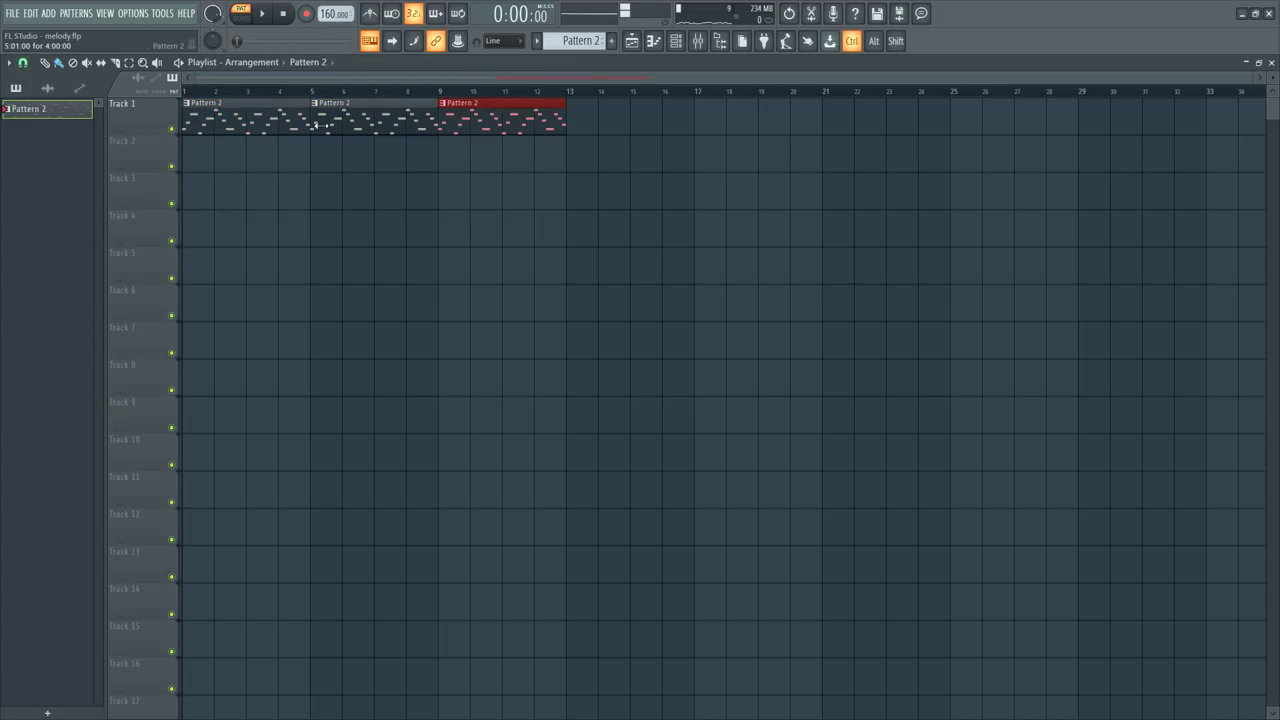
pyautogui.rightClick(728, 118)
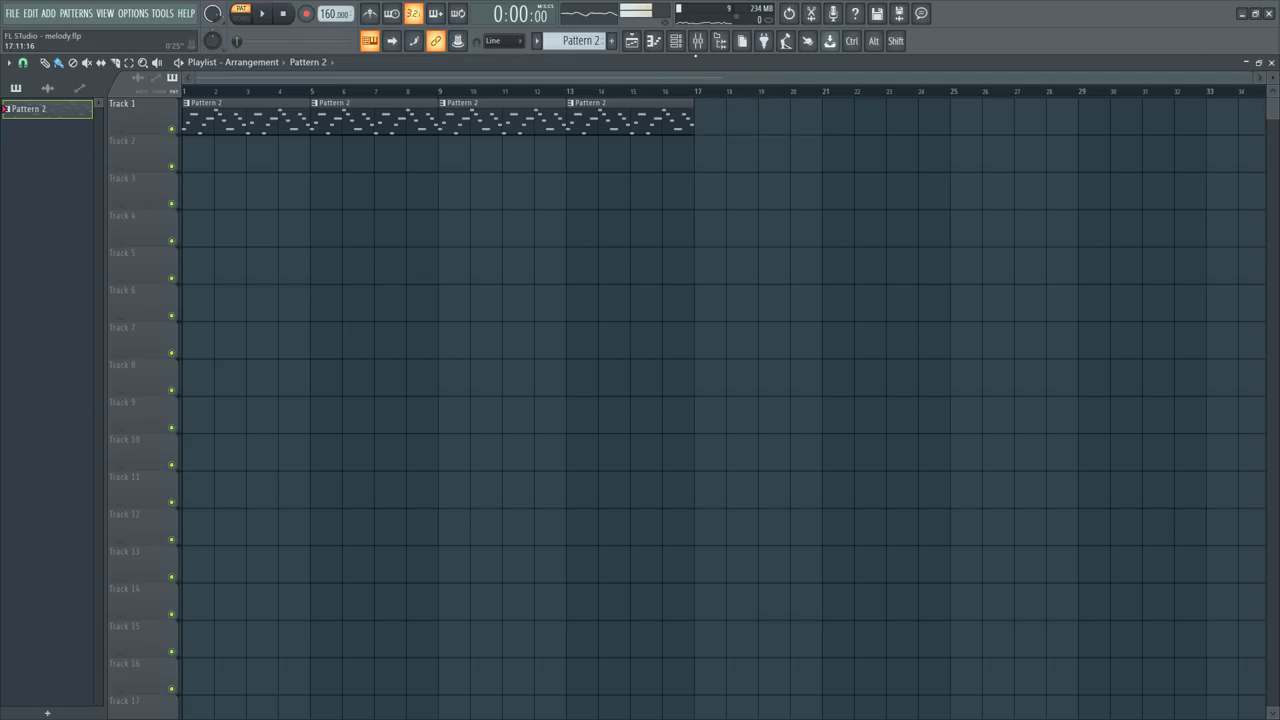
# Step: Create an automation clip for Gross Beat's mix level in slot 3 of Insert 1
pyautogui.click(697, 41)
pyautogui.rightClick(979, 252)
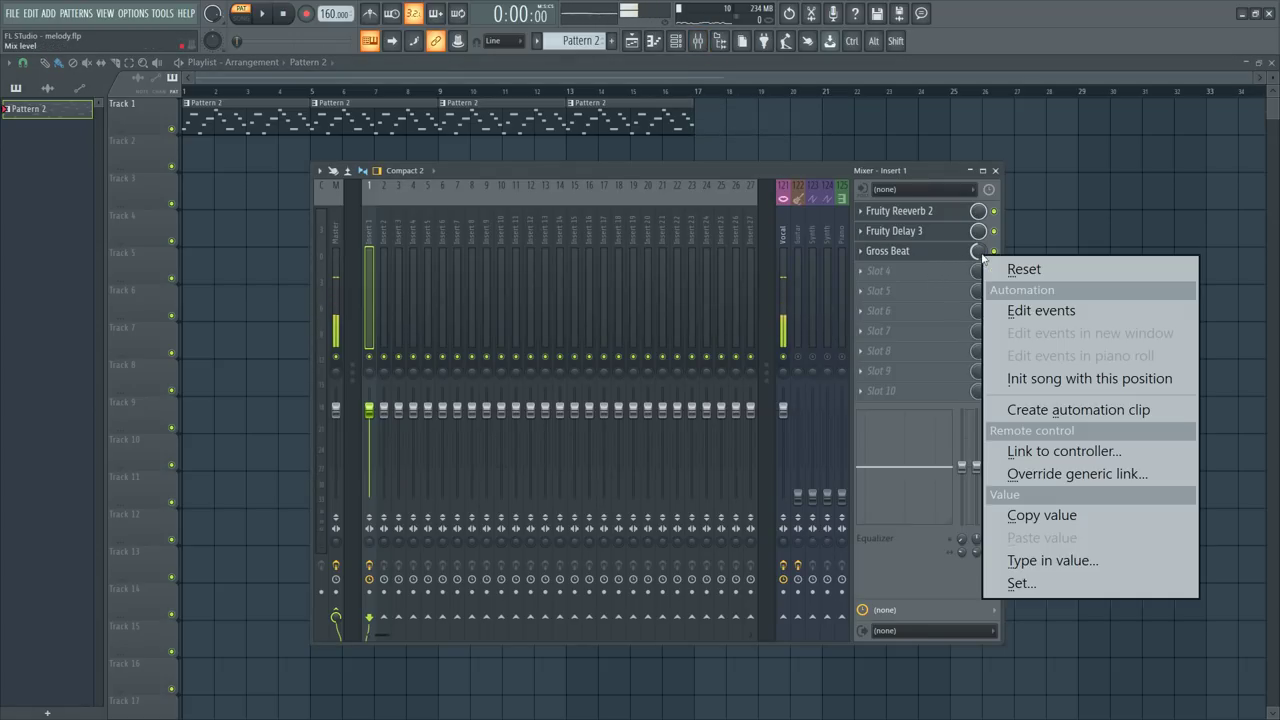
pyautogui.click(1060, 411)
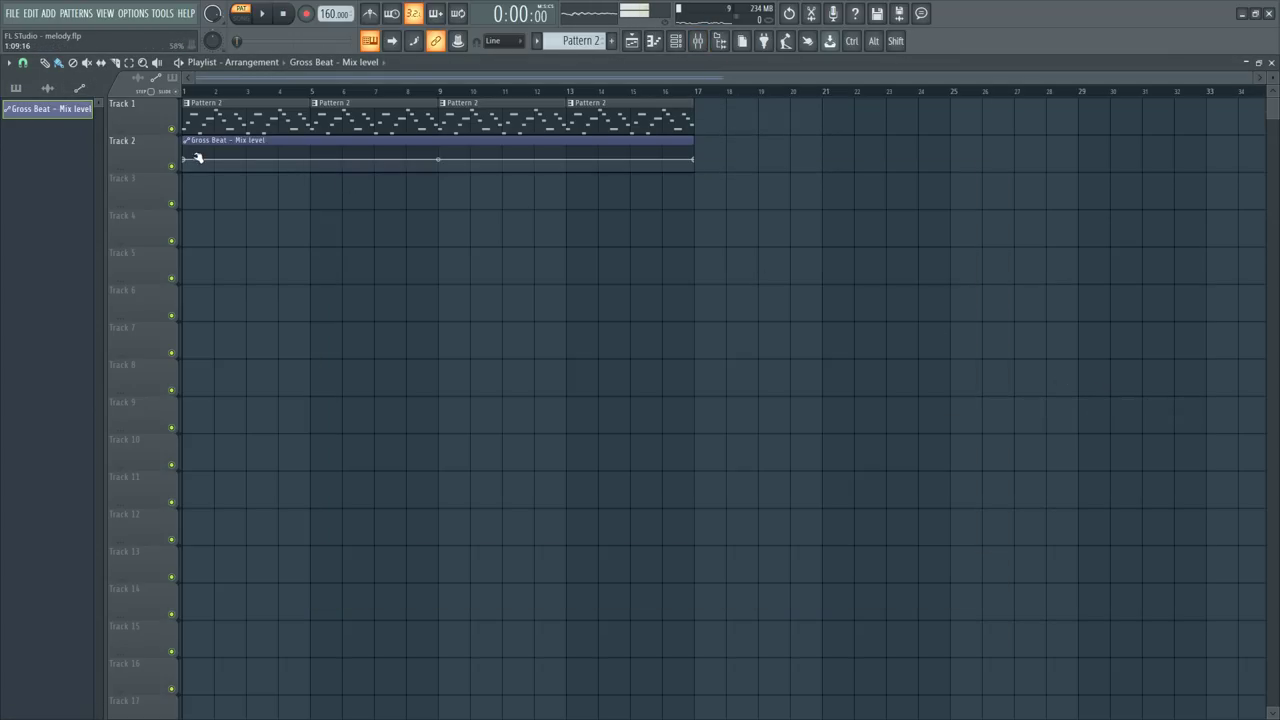
# Step: Lower the first point of the Gross Beat mix level automation to 0% at bar 1
pyautogui.rightClick(186, 163)
pyautogui.click(250, 540)
pyautogui.rightClick(186, 163)
pyautogui.click(250, 537)
pyautogui.moveTo(186, 163); pyautogui.dragTo(276, 170)
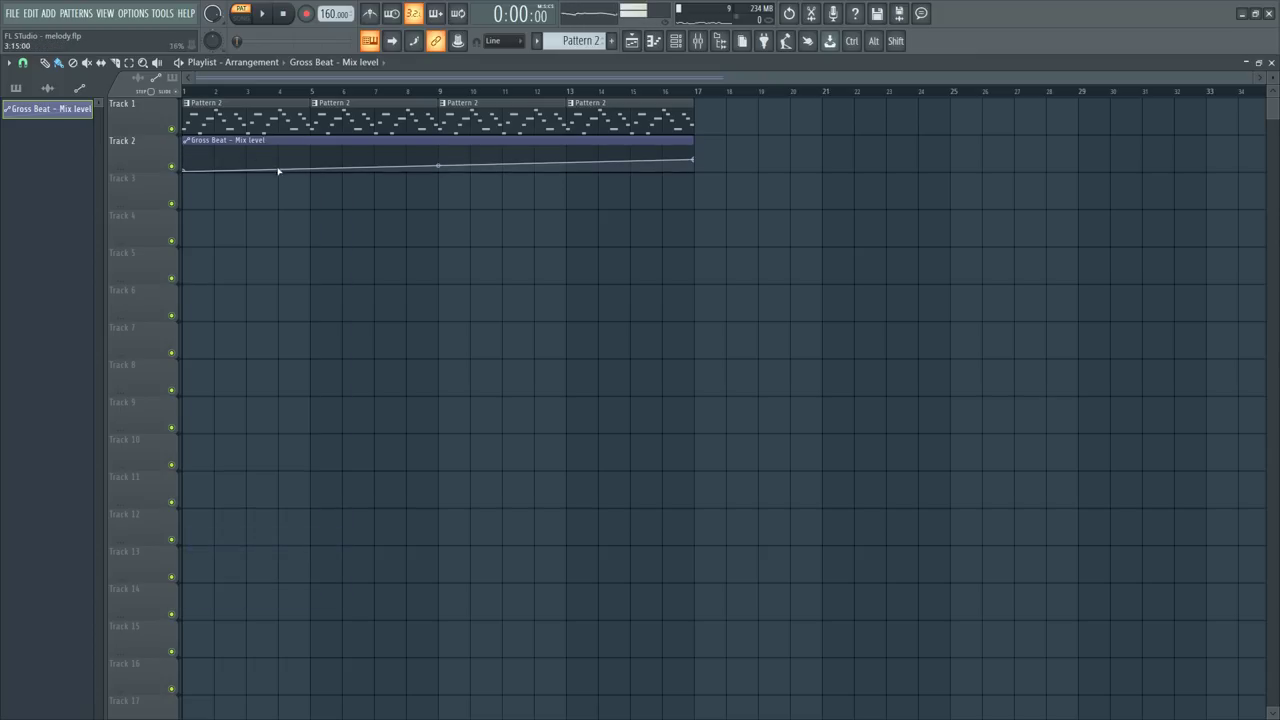
# Step: Add automation points at bars 3, 5 and 9, dropping bar 5 to the minimum and raising bar 9 to about 82%
pyautogui.rightClick(250, 162)
pyautogui.rightClick(248, 161)
pyautogui.click(308, 566)
pyautogui.rightClick(283, 169)
pyautogui.moveTo(291, 182)
pyautogui.mouseDown()
pyautogui.moveTo(337, 186)
pyautogui.moveTo(315, 187)
pyautogui.mouseUp()
pyautogui.rightClick(402, 164)
pyautogui.moveTo(403, 163); pyautogui.dragTo(443, 152)
# Step: Switch playback to song mode, play the arrangement, and move the automation's last point to bar 17 at 0%
pyautogui.press('space')
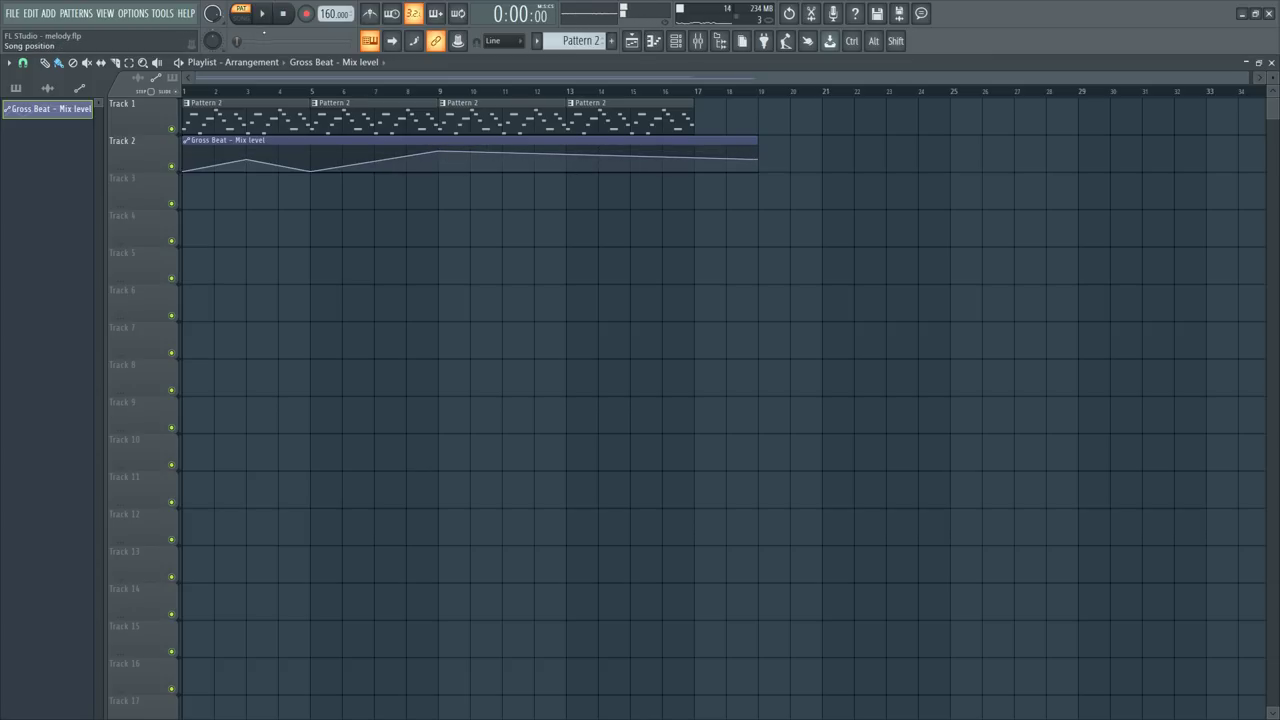
pyautogui.click(244, 18)
pyautogui.press('space')
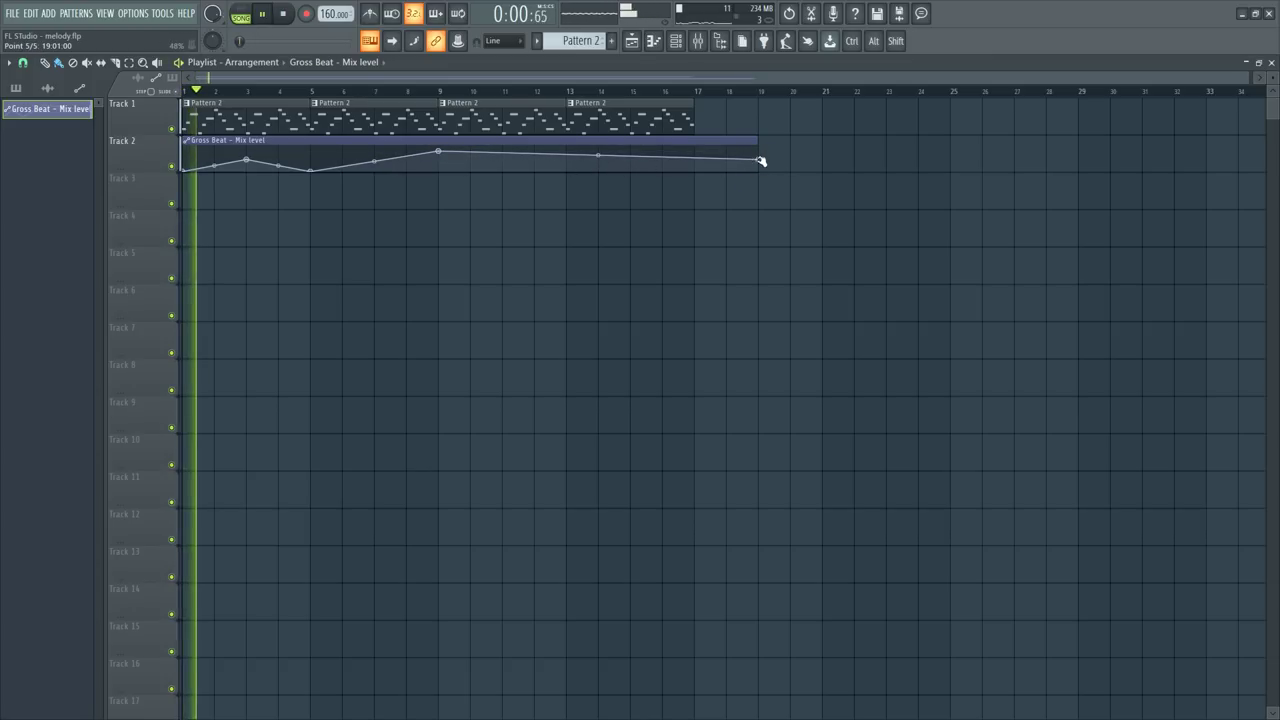
pyautogui.moveTo(763, 163); pyautogui.dragTo(685, 194)
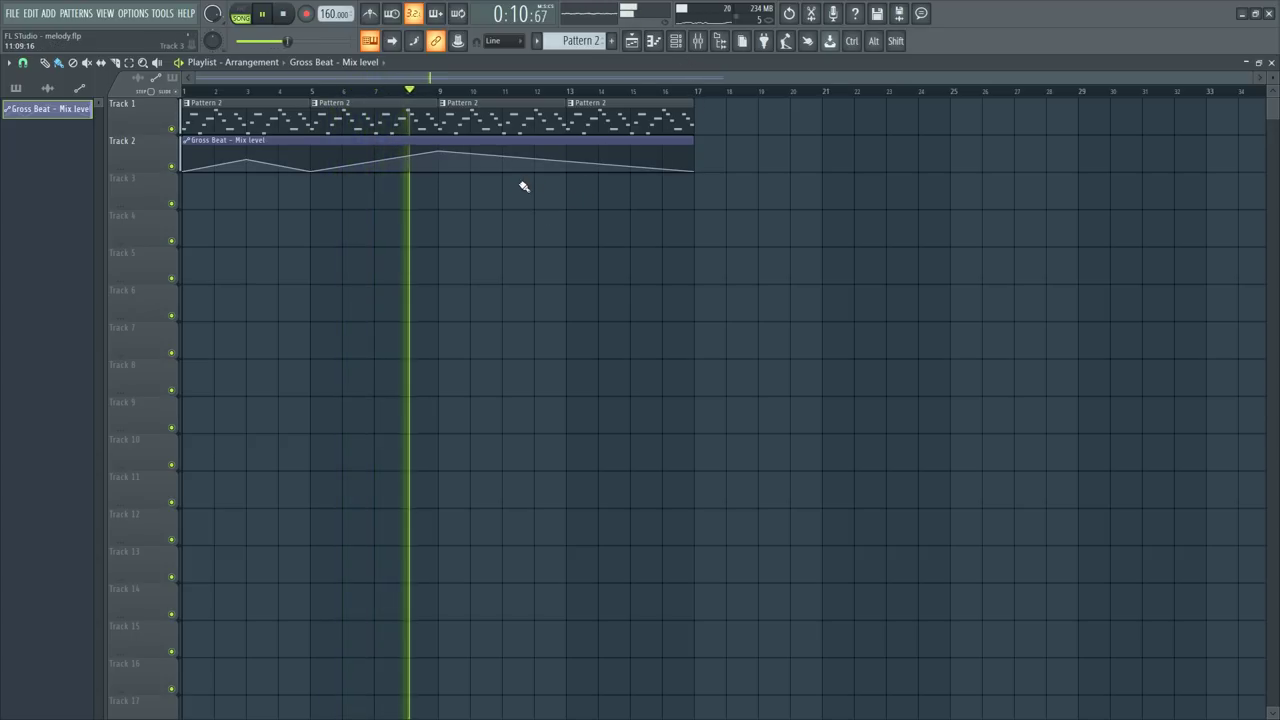
# Step: Check Gross Beat's automated mix level in the mixer during playback, stop playback, and return to the Playlist
pyautogui.click(697, 41)
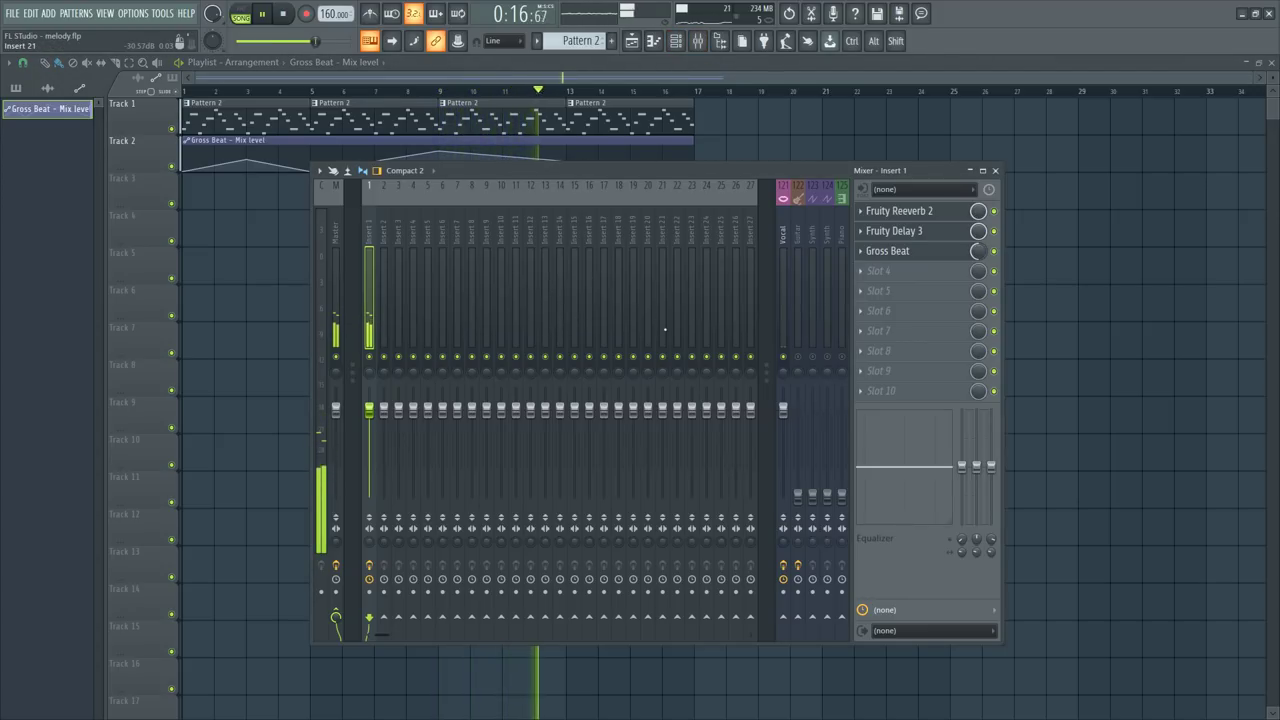
pyautogui.press('space')
pyautogui.press('F9')
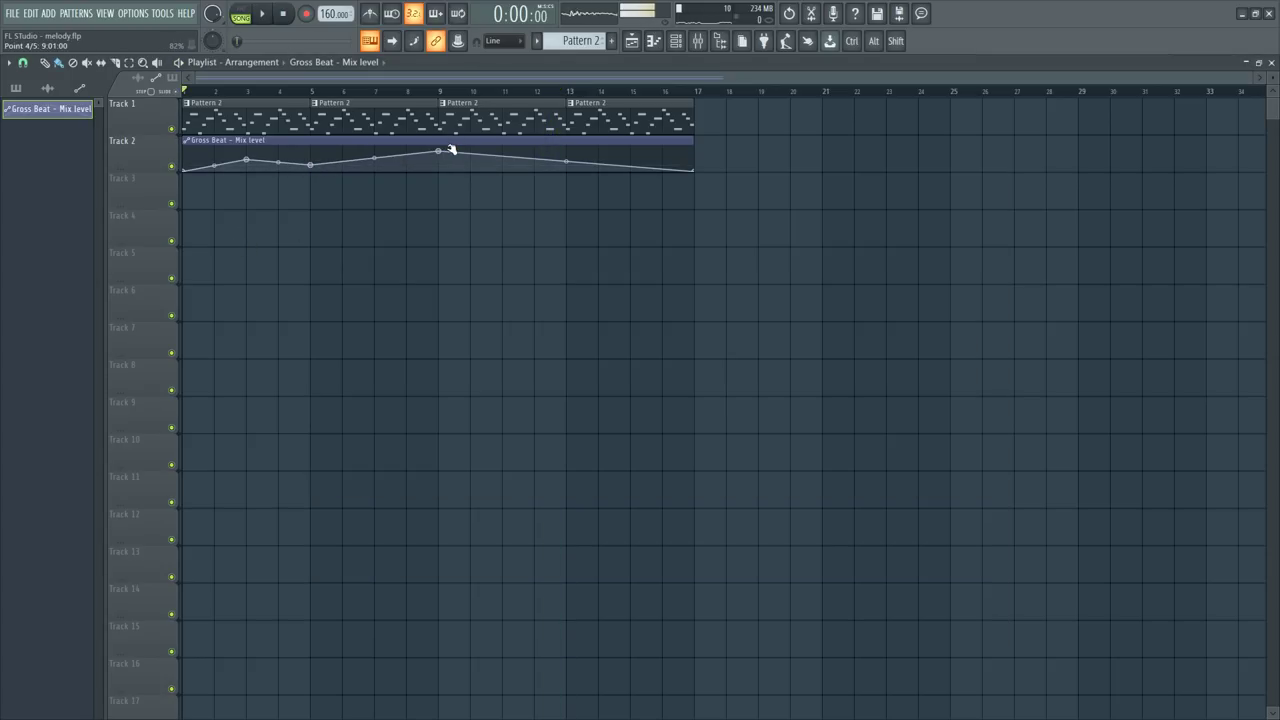
# Step: Flatten the mix level automation by raising the points at bars 1, 5 and 17 and lowering bar 9, auditioning between changes
pyautogui.press('space')
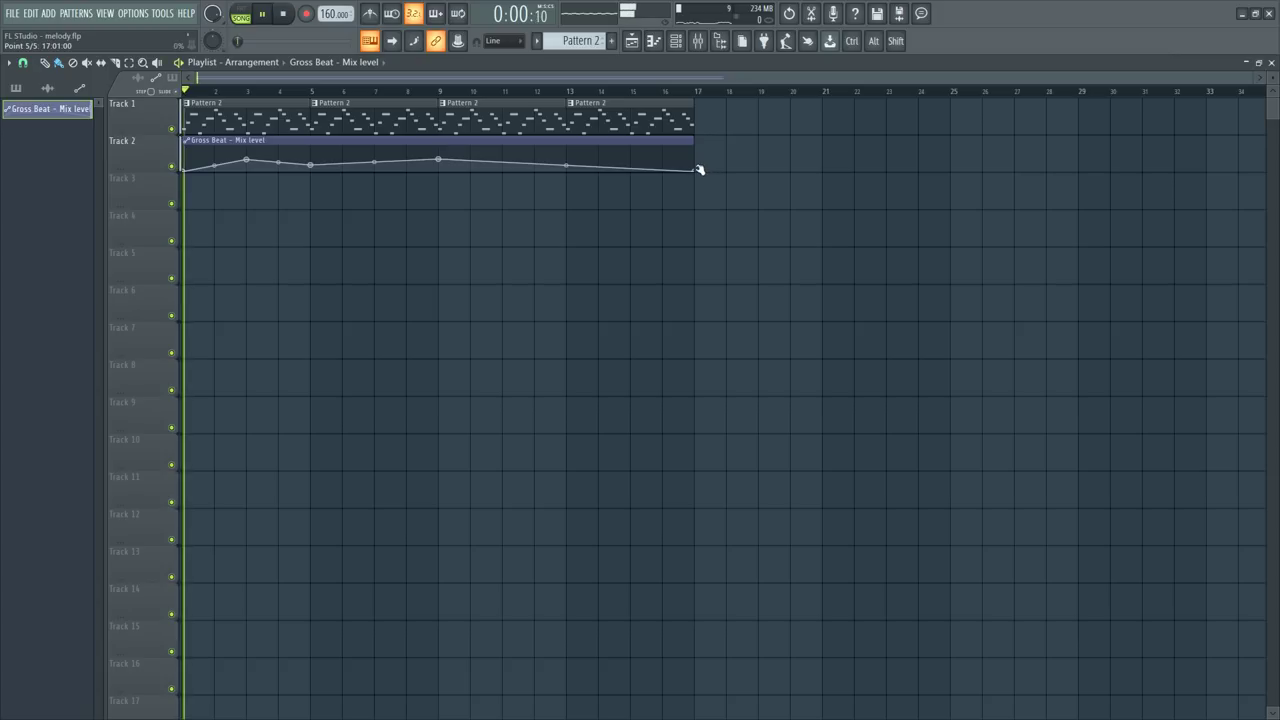
pyautogui.press('space')
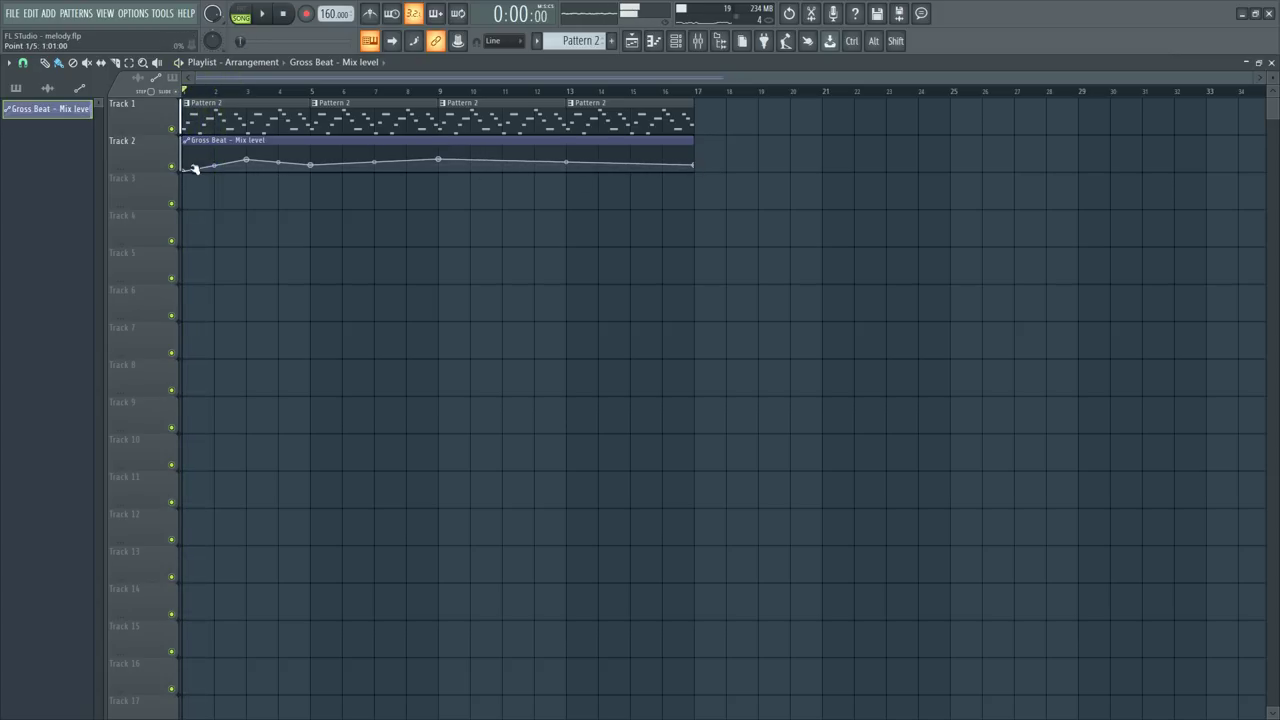
pyautogui.press('space')
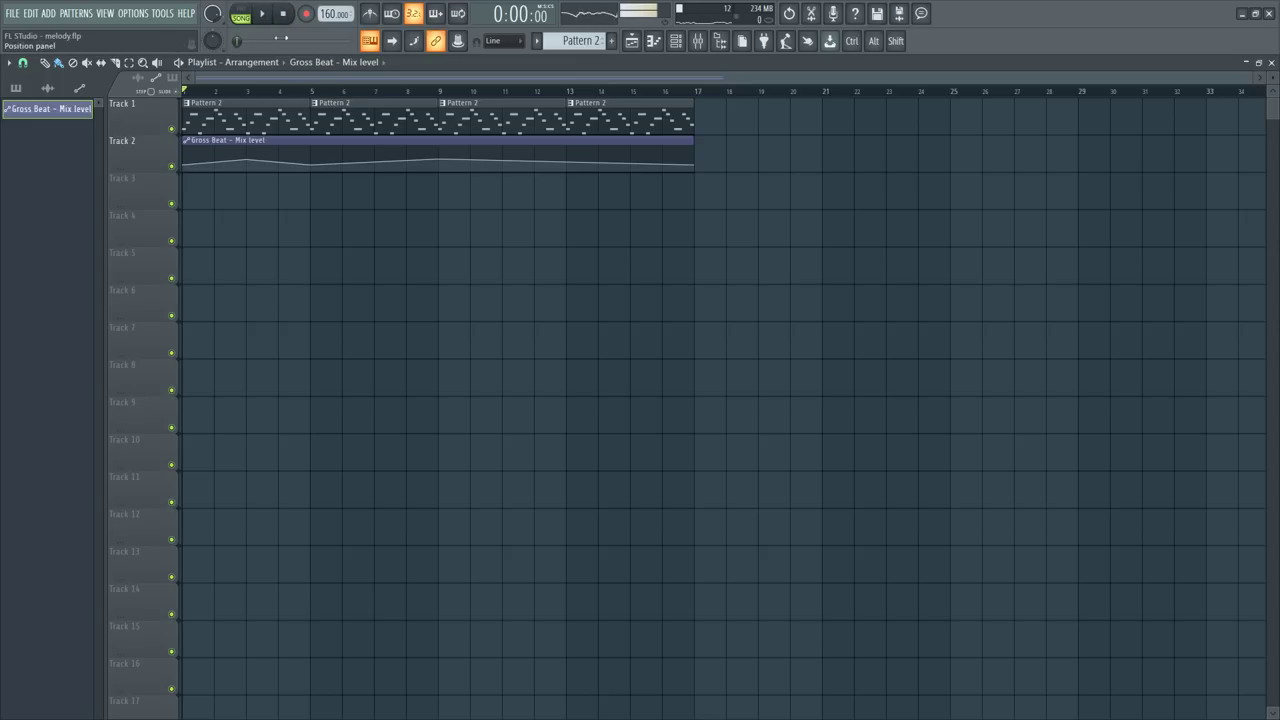
# Step: Audition the arrangement, stop playback, and create an automation clip for Fruity Delay 3's mix level on Insert 1
pyautogui.press('space')
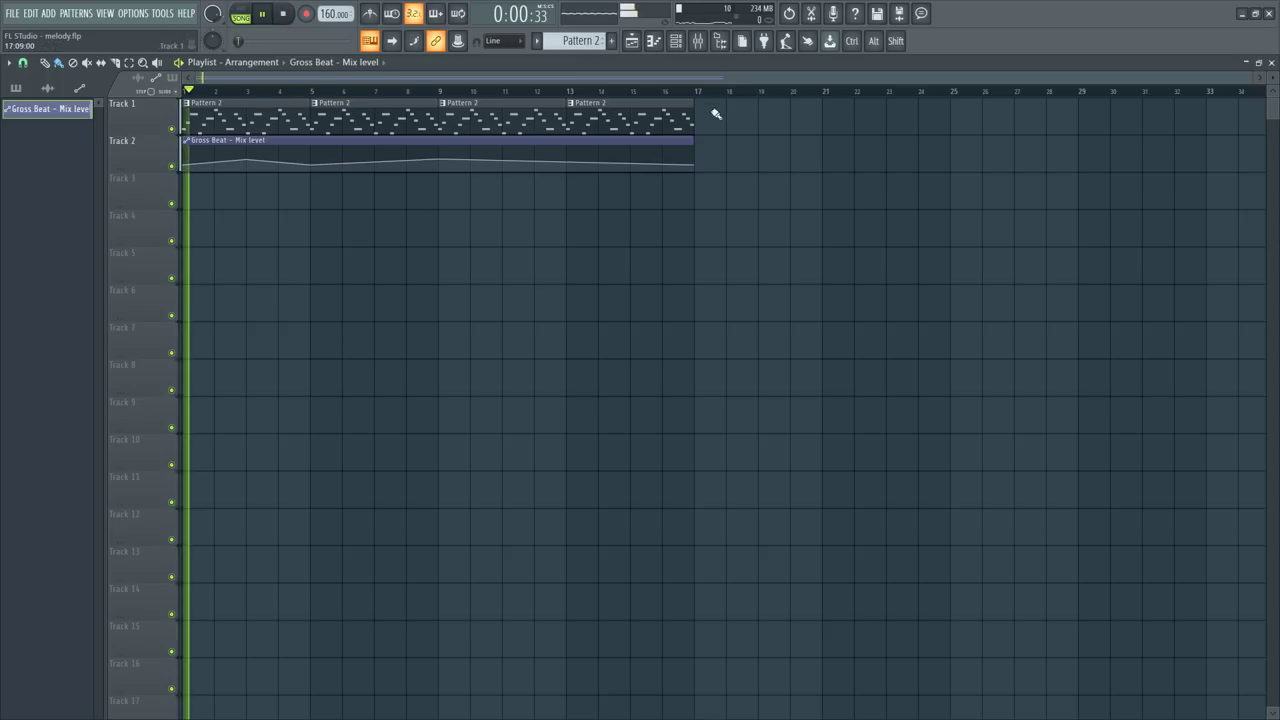
pyautogui.click(698, 40)
pyautogui.press('space')
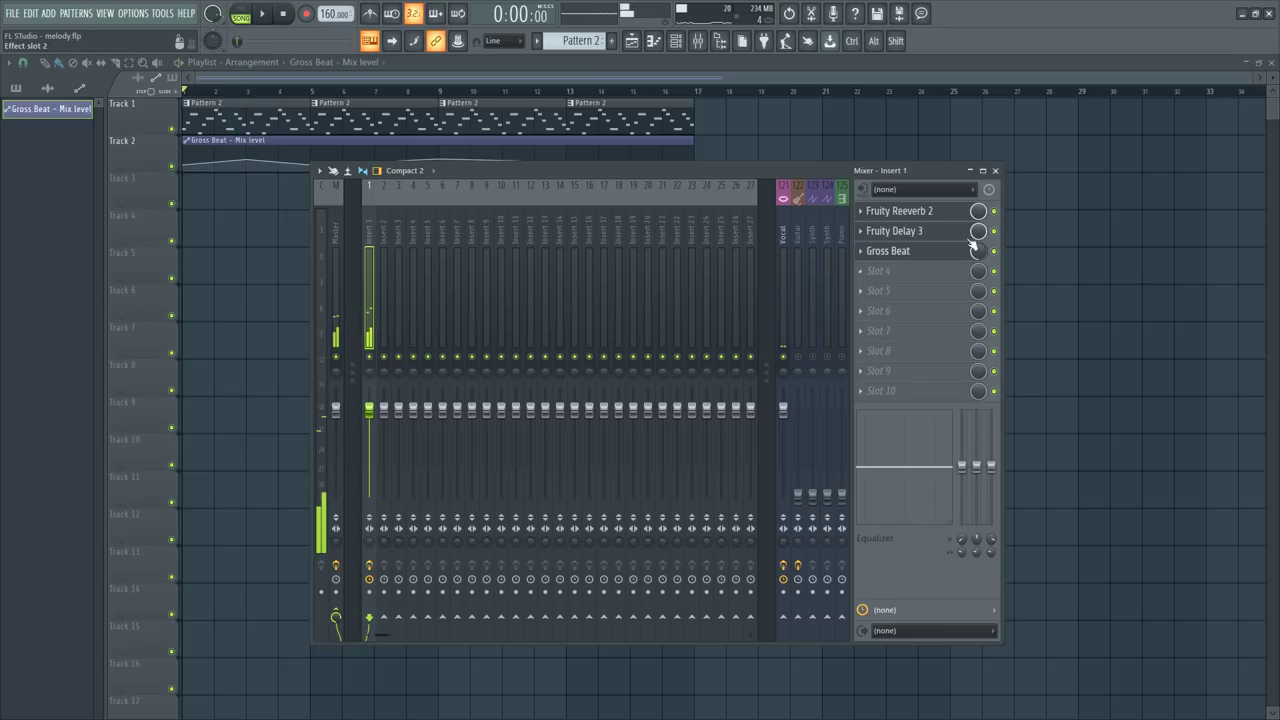
pyautogui.rightClick(978, 231)
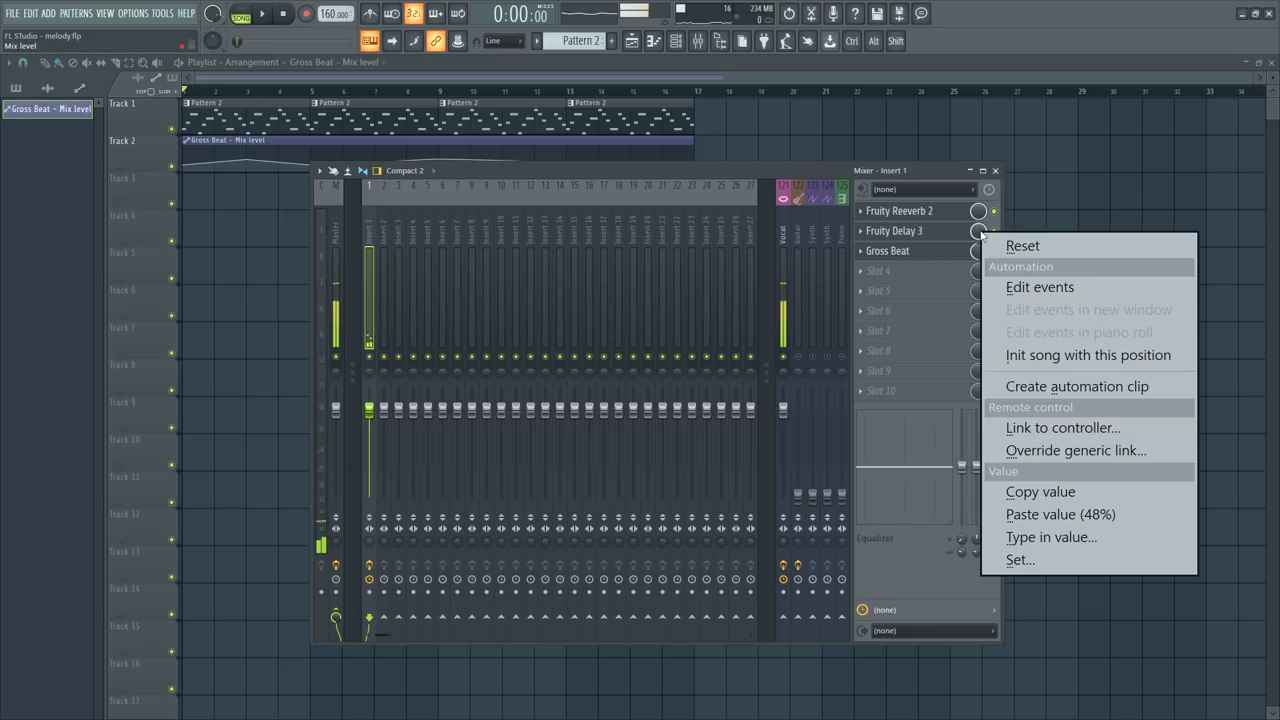
pyautogui.click(1057, 387)
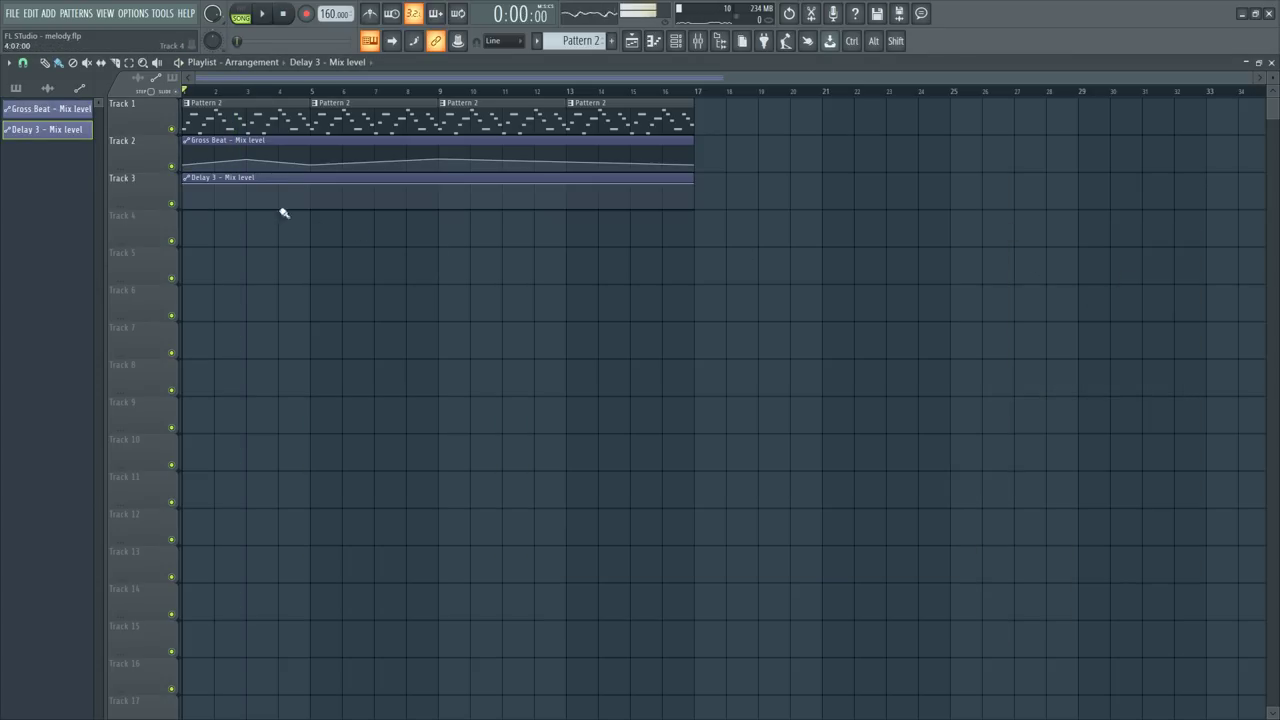
# Step: Shape the delay automation with a 0% start, points at bar 5 (about 53%) and bar 9 (about 13%), and Stairs mode into bar 5
pyautogui.moveTo(186, 184); pyautogui.dragTo(184, 207)
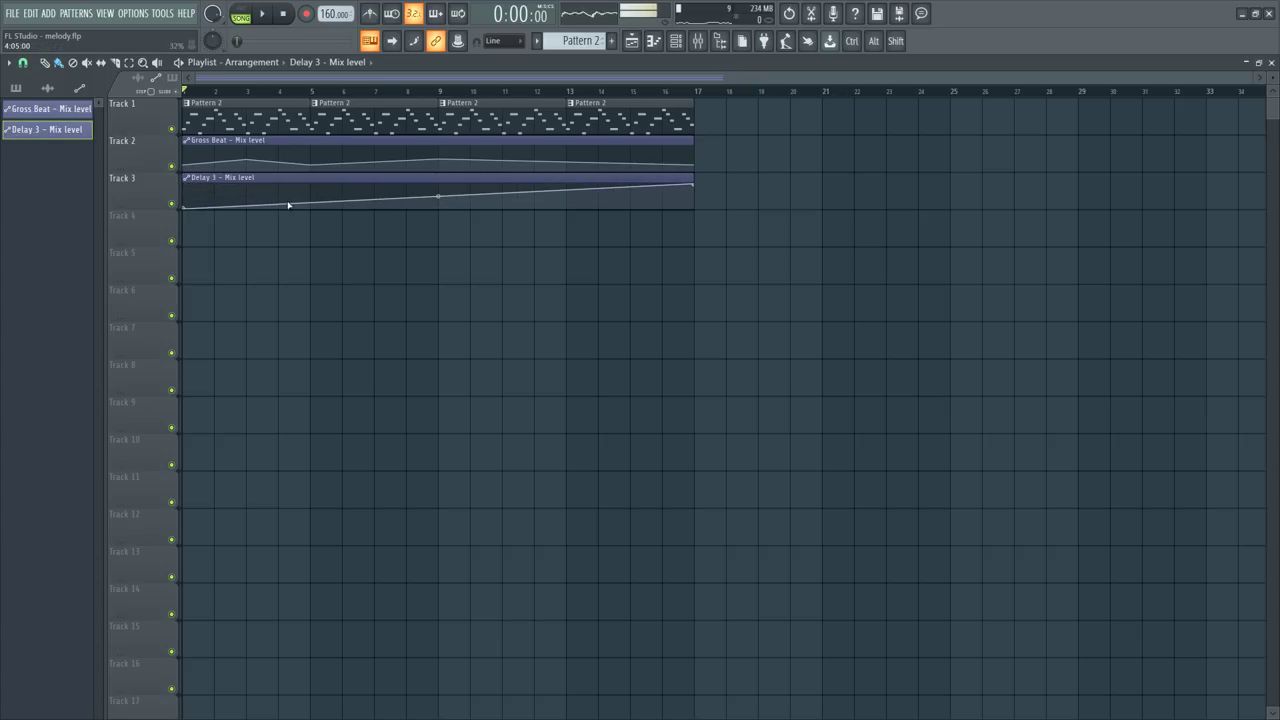
pyautogui.rightClick(435, 205)
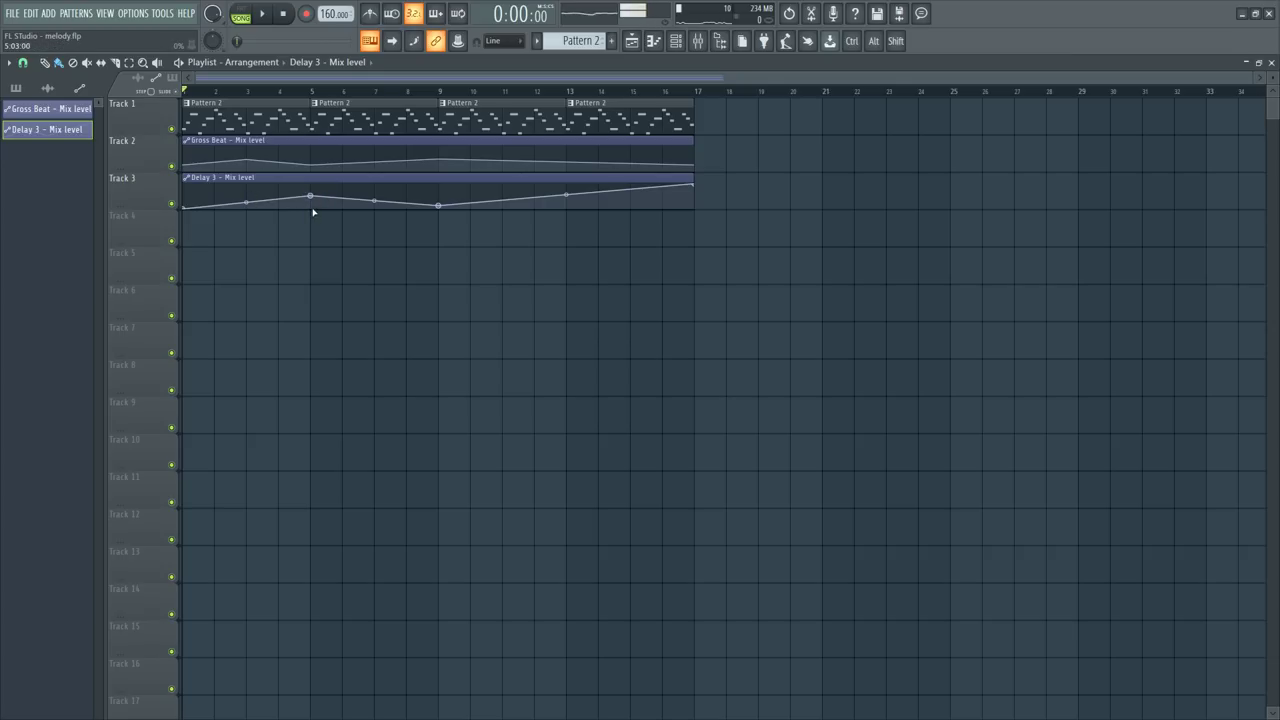
pyautogui.rightClick(312, 199)
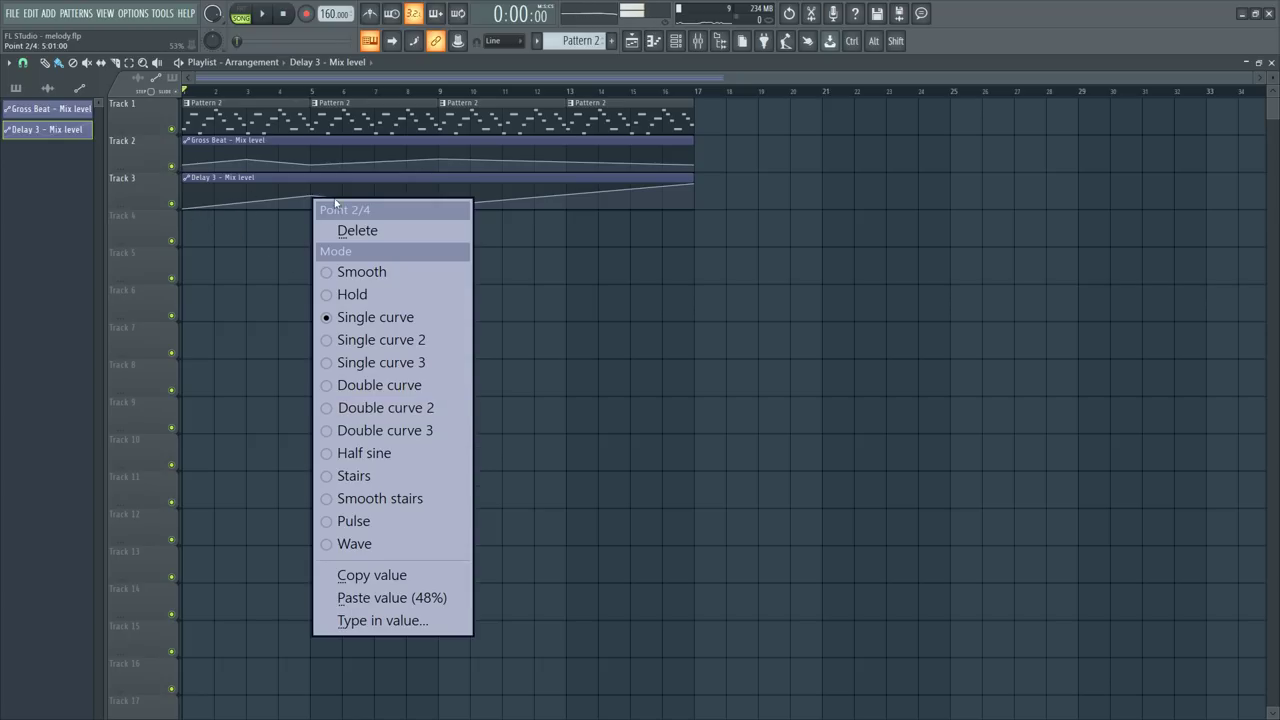
pyautogui.click(368, 453)
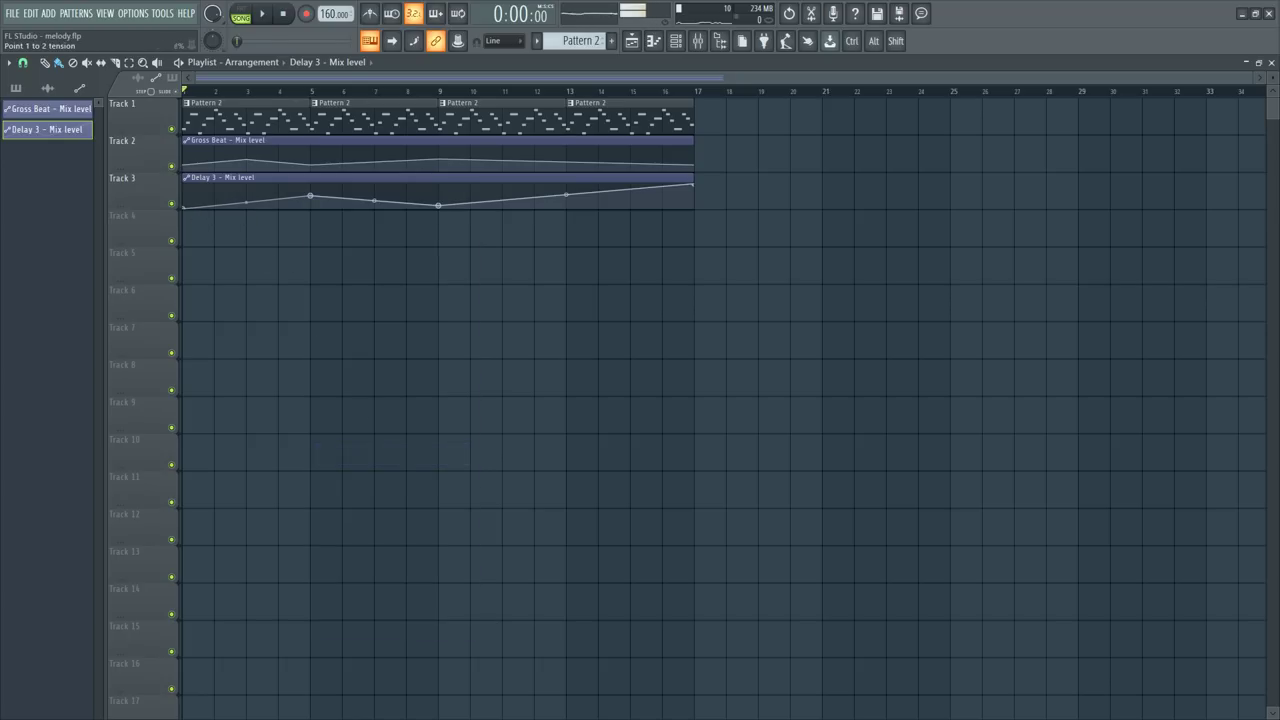
pyautogui.rightClick(312, 199)
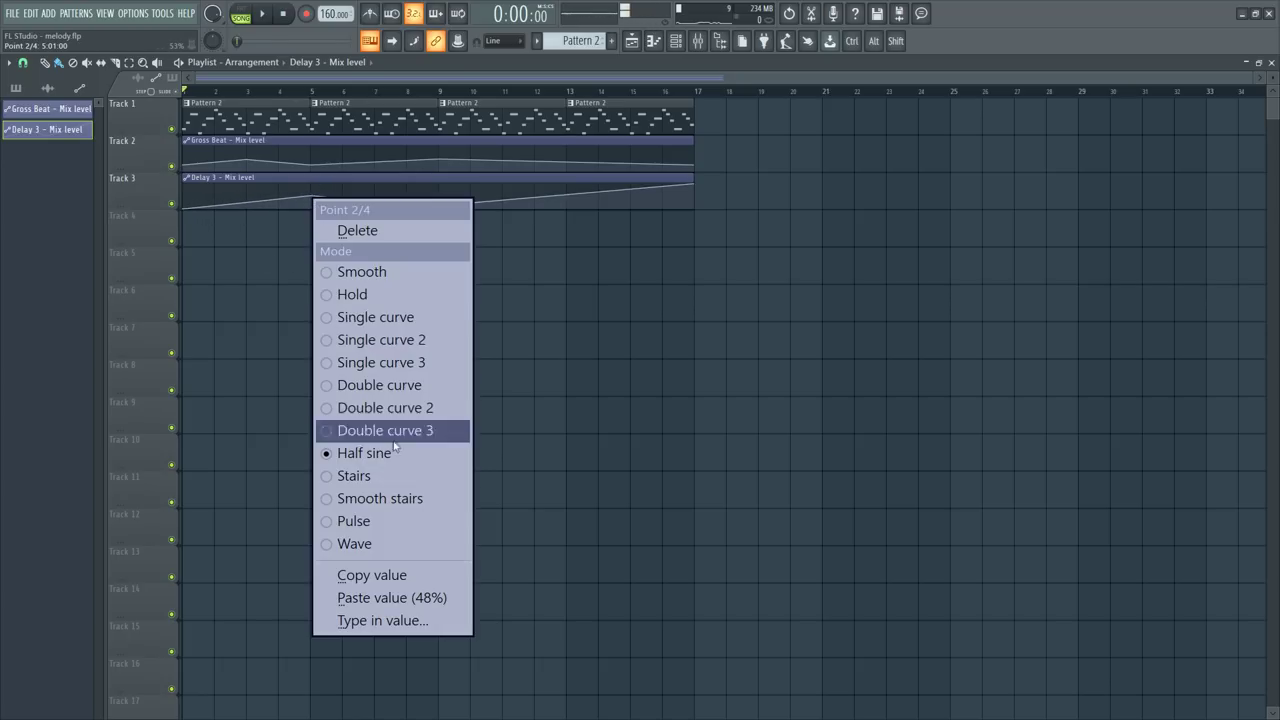
pyautogui.click(365, 474)
pyautogui.press('space')
pyautogui.press('space')
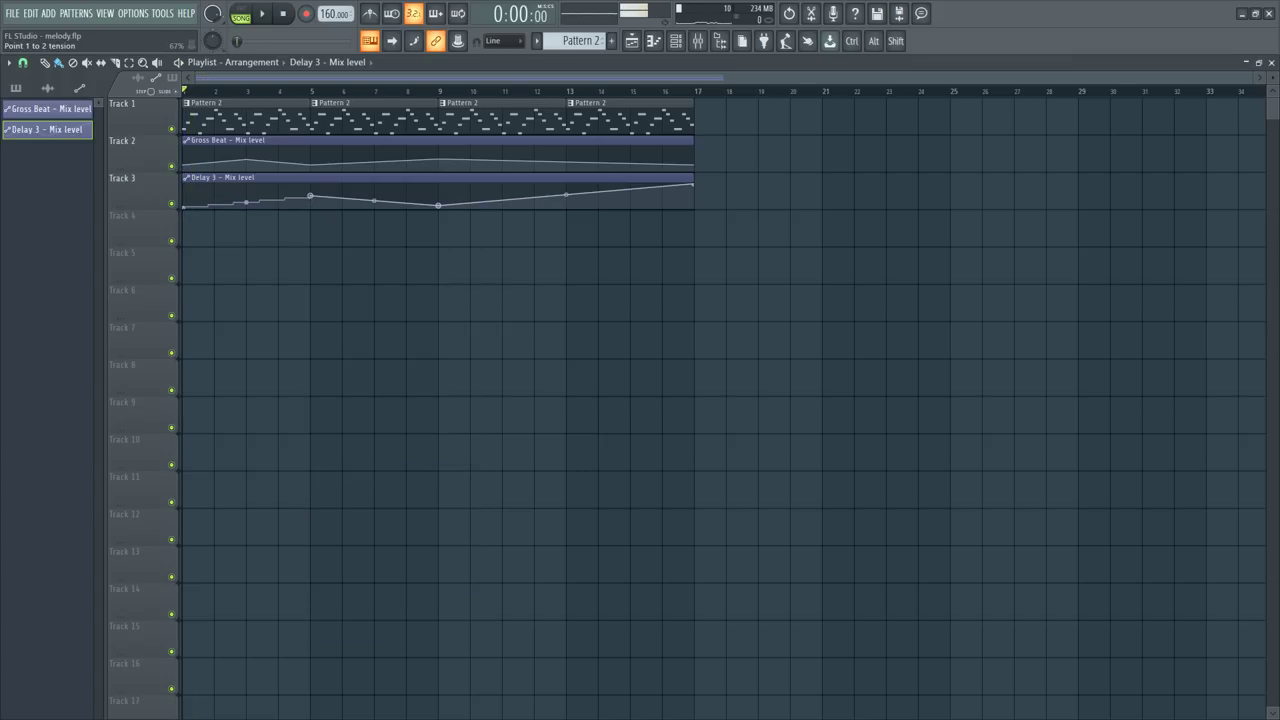
# Step: Enlarge Track 3 and watch Fruity Delay 3's automated mix level in the mixer during playback with the Vocal insert temporarily muted
pyautogui.moveTo(148, 207); pyautogui.dragTo(148, 387)
pyautogui.press('space')
pyautogui.click(700, 42)
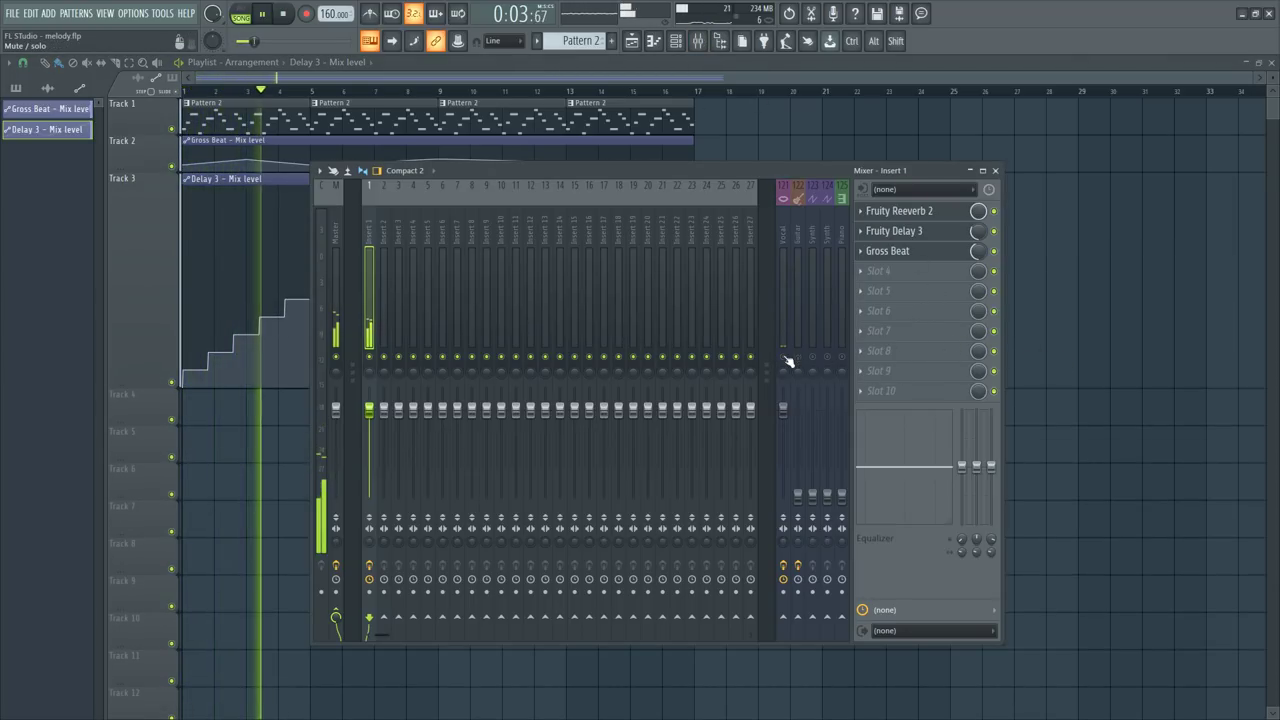
pyautogui.click(786, 358)
pyautogui.press('space')
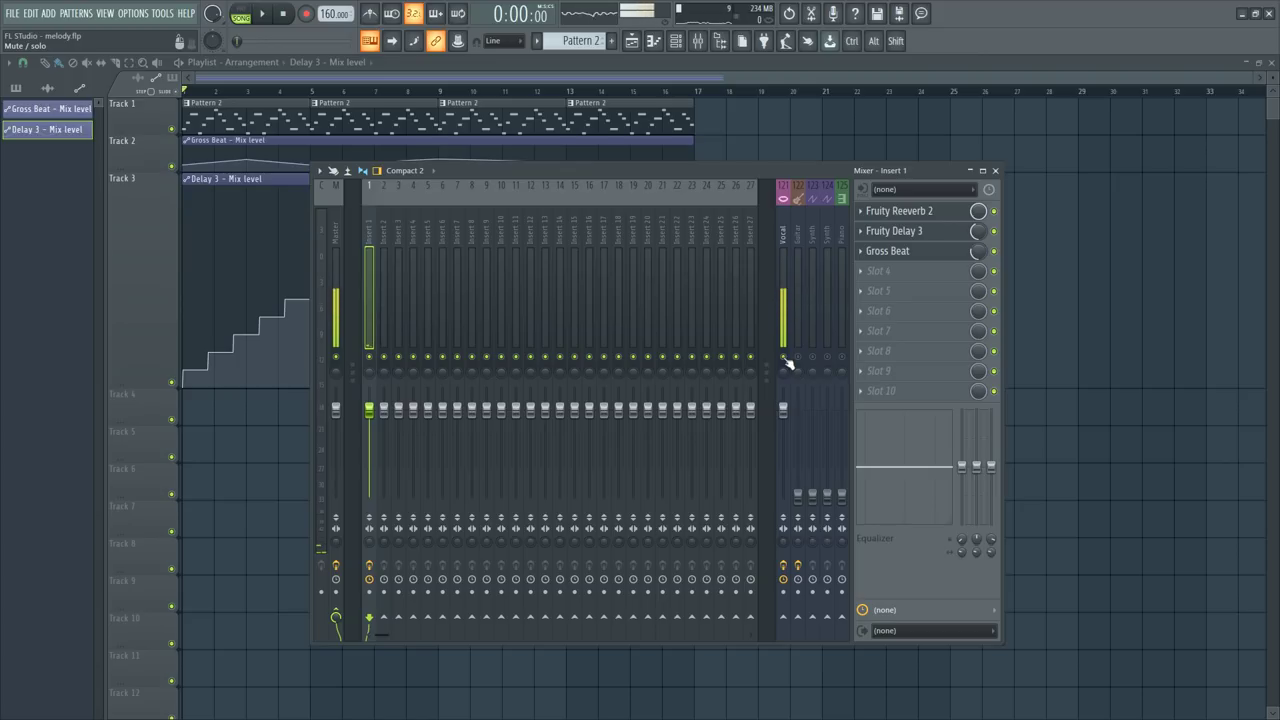
# Step: Return to the Playlist and set the delay automation's bar 9 point to Double curve 2
pyautogui.press('F9')
pyautogui.rightClick(437, 361)
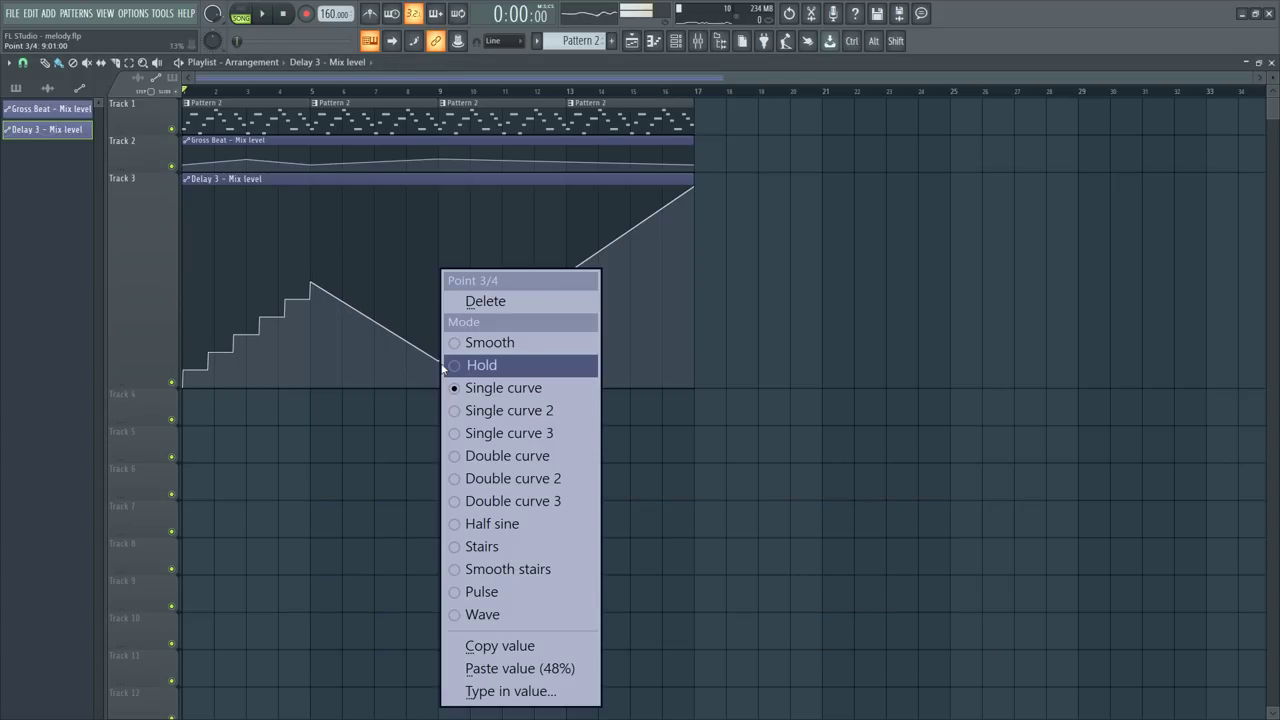
pyautogui.click(528, 479)
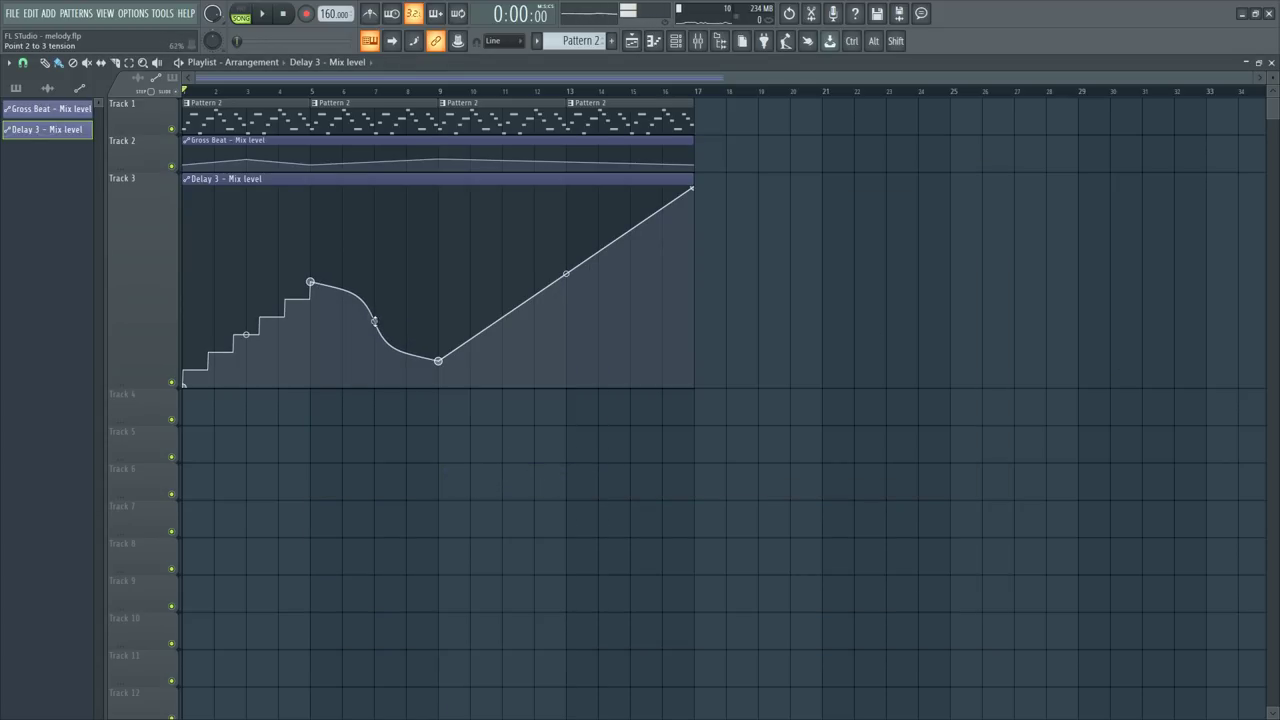
# Step: Try the Wave mode on the delay automation's last point with adjusted tension, audition it, and undo both changes
pyautogui.rightClick(695, 188)
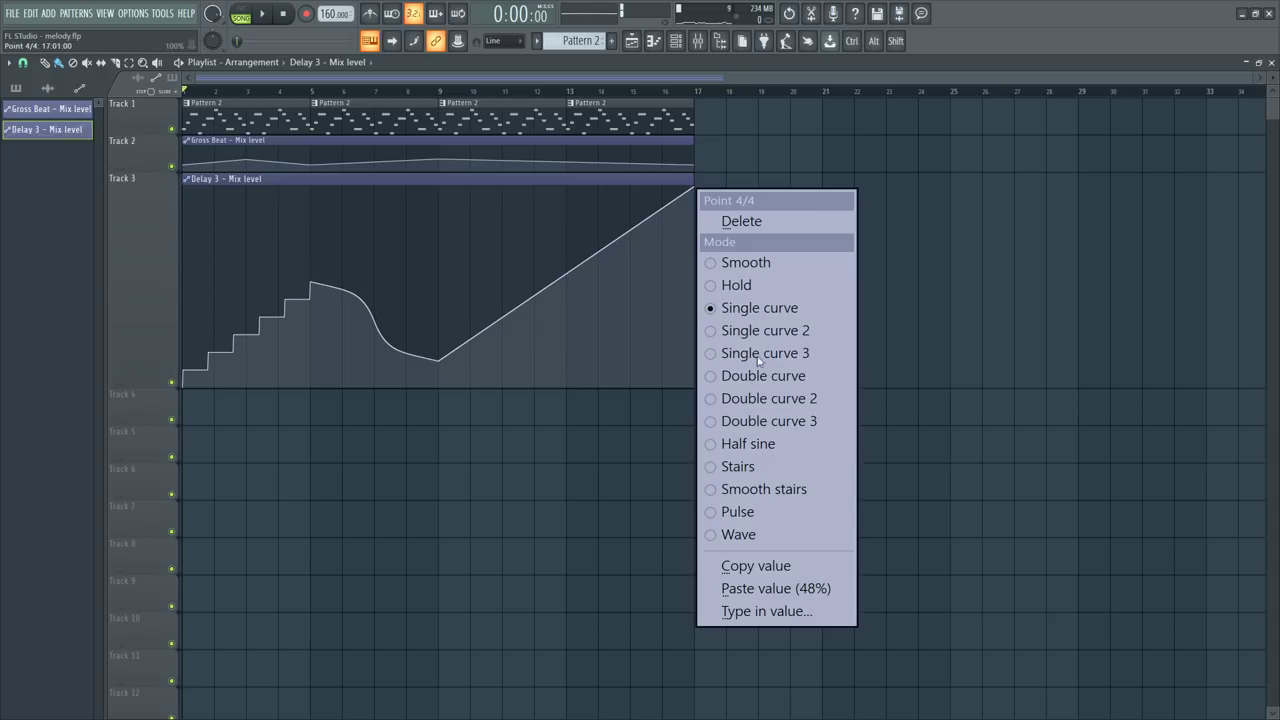
pyautogui.click(768, 520)
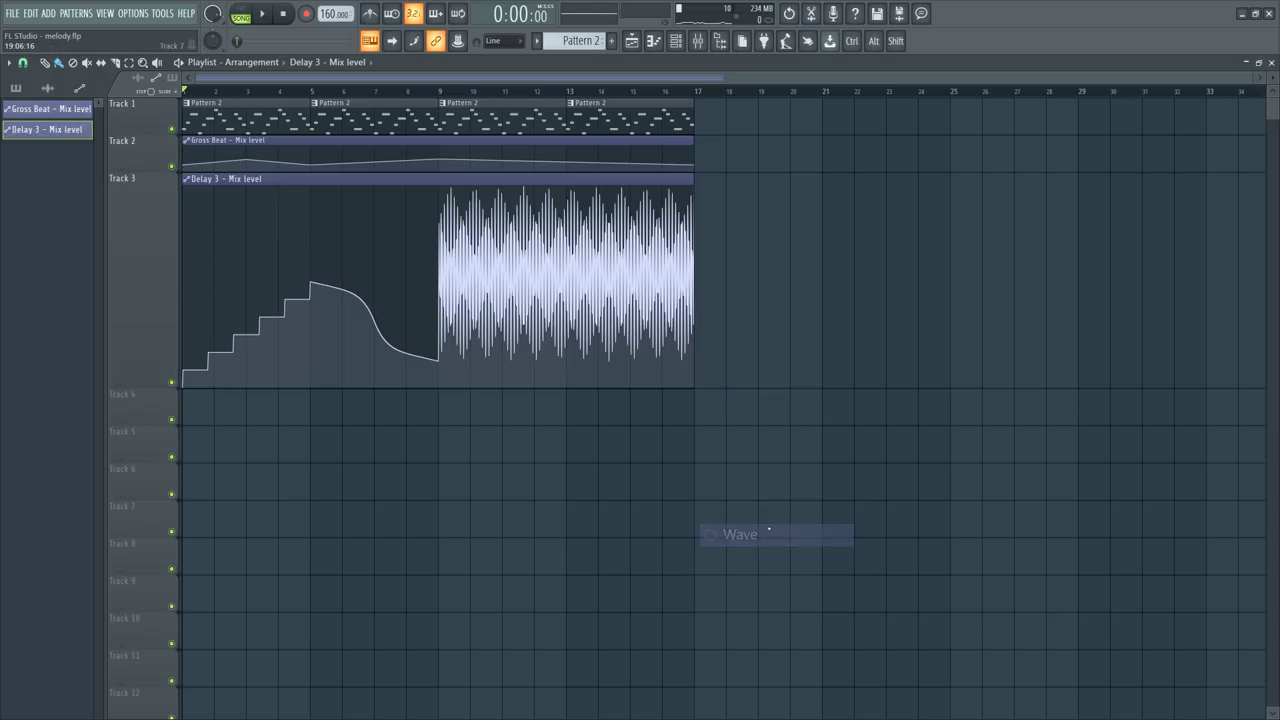
pyautogui.moveTo(566, 273); pyautogui.dragTo(522, 237)
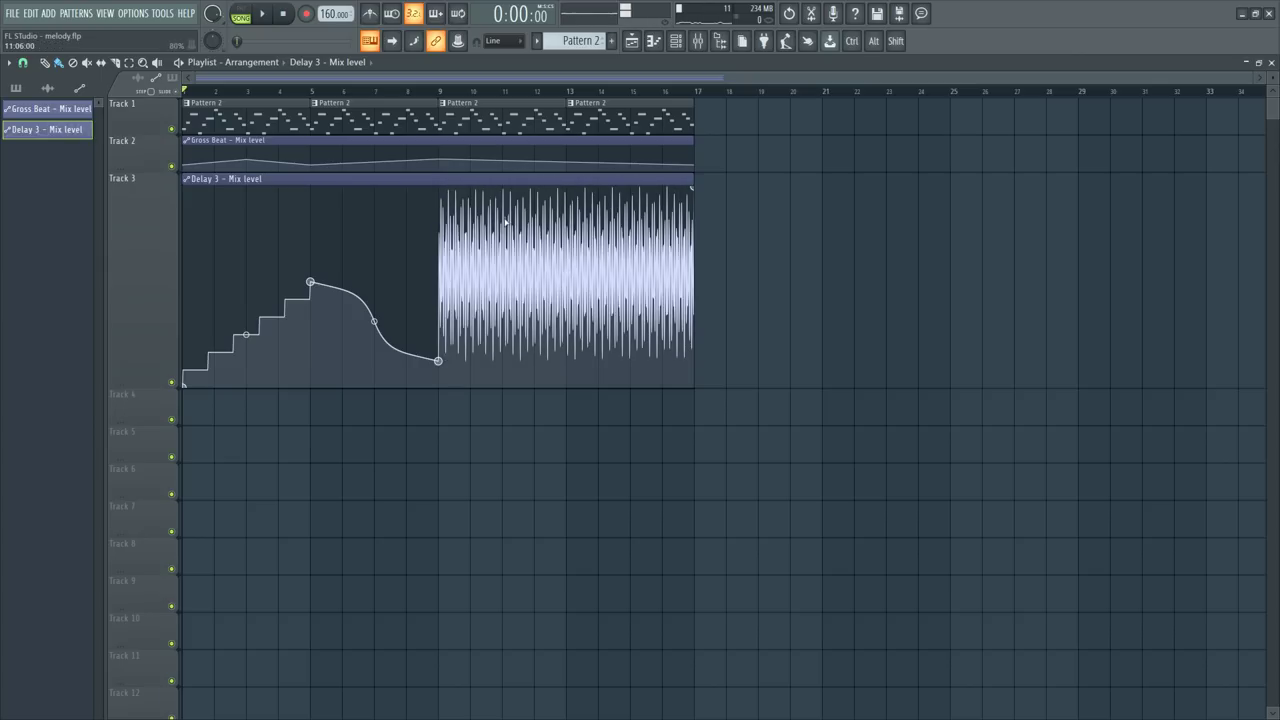
pyautogui.press('space')
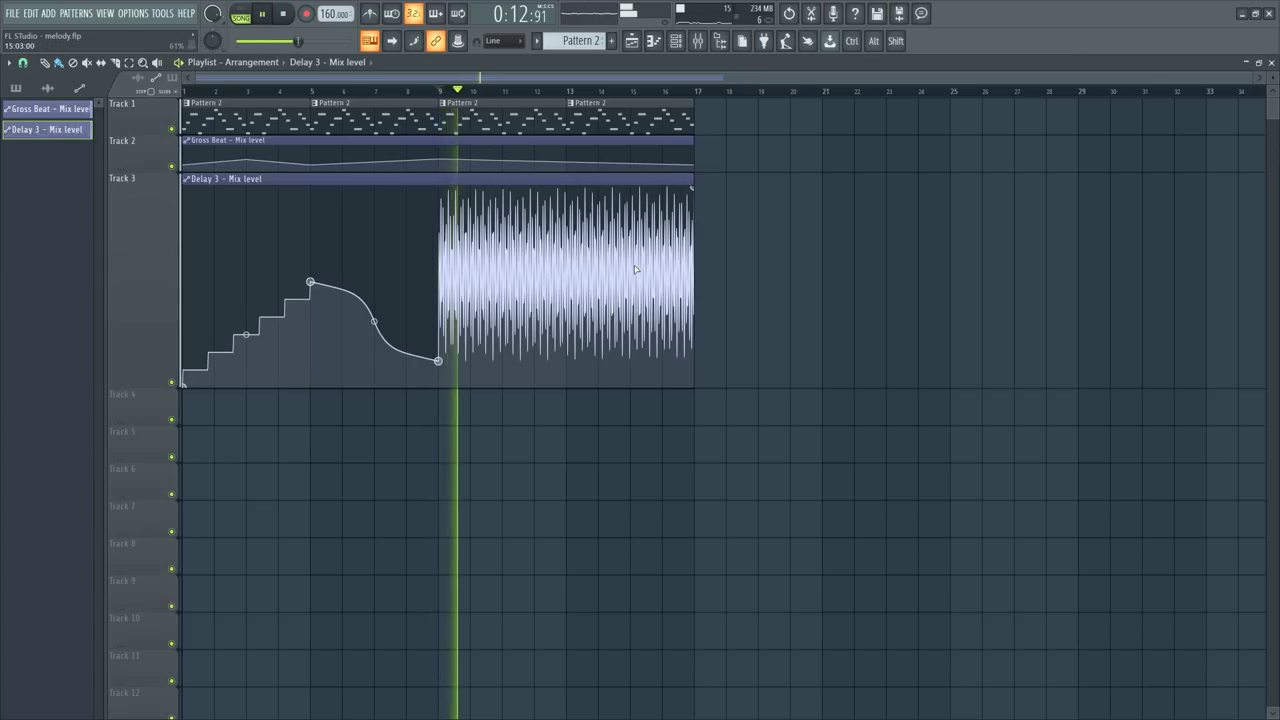
pyautogui.press('space')
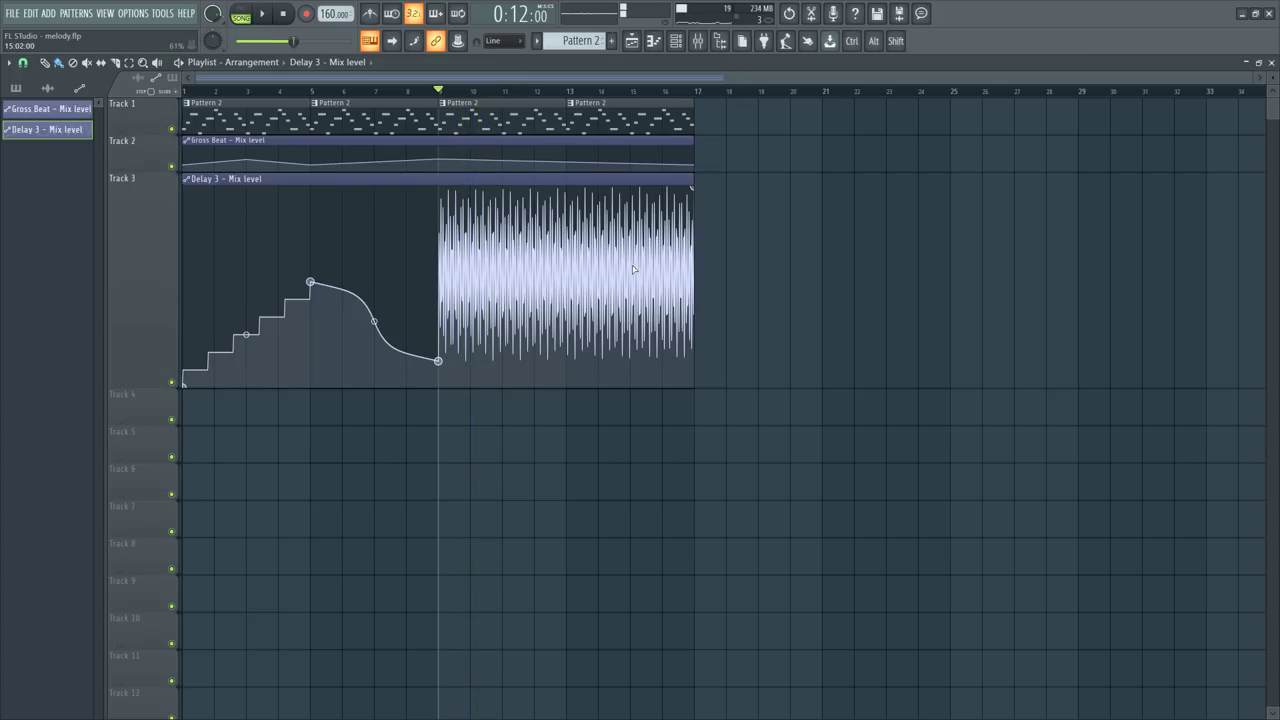
pyautogui.hotkey('ctrl', 'z')
pyautogui.hotkey('ctrl', 'z')
pyautogui.hotkey('ctrl', 'alt', 'z')
pyautogui.hotkey('ctrl', 'alt', 'z')
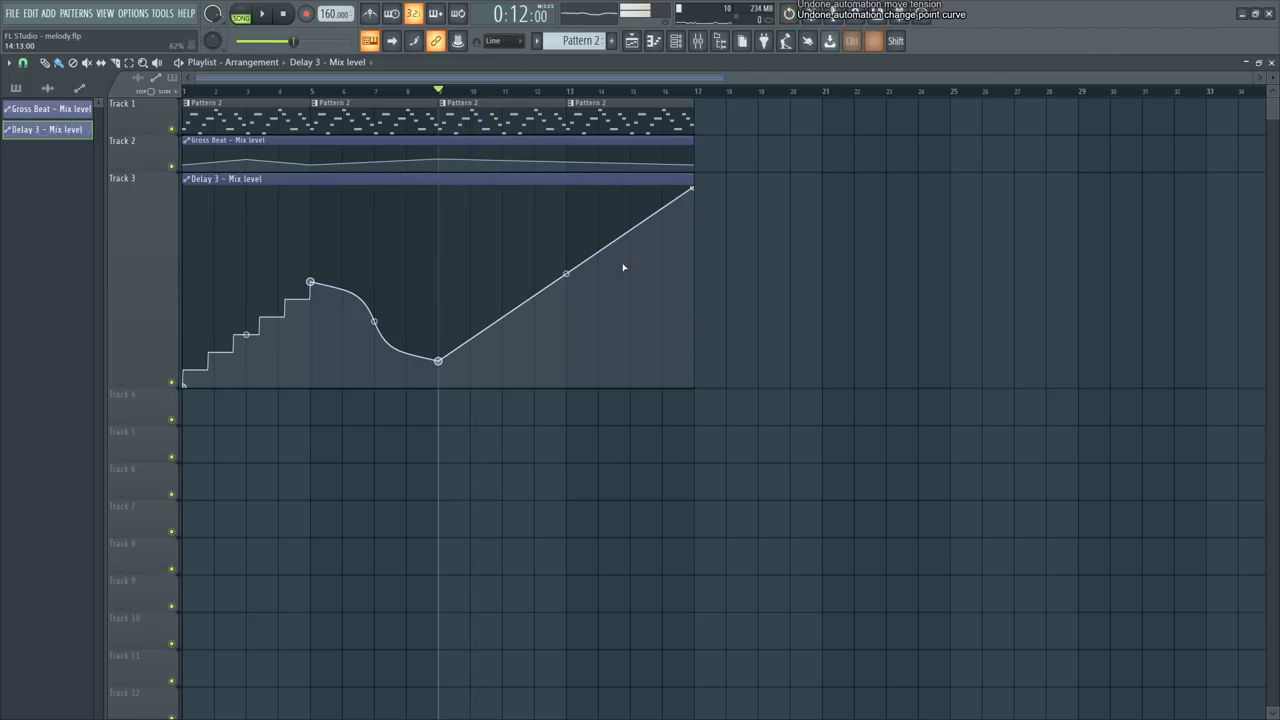
# Step: Try the Pulse mode on the delay automation's last point and undo it
pyautogui.rightClick(689, 190)
pyautogui.click(740, 514)
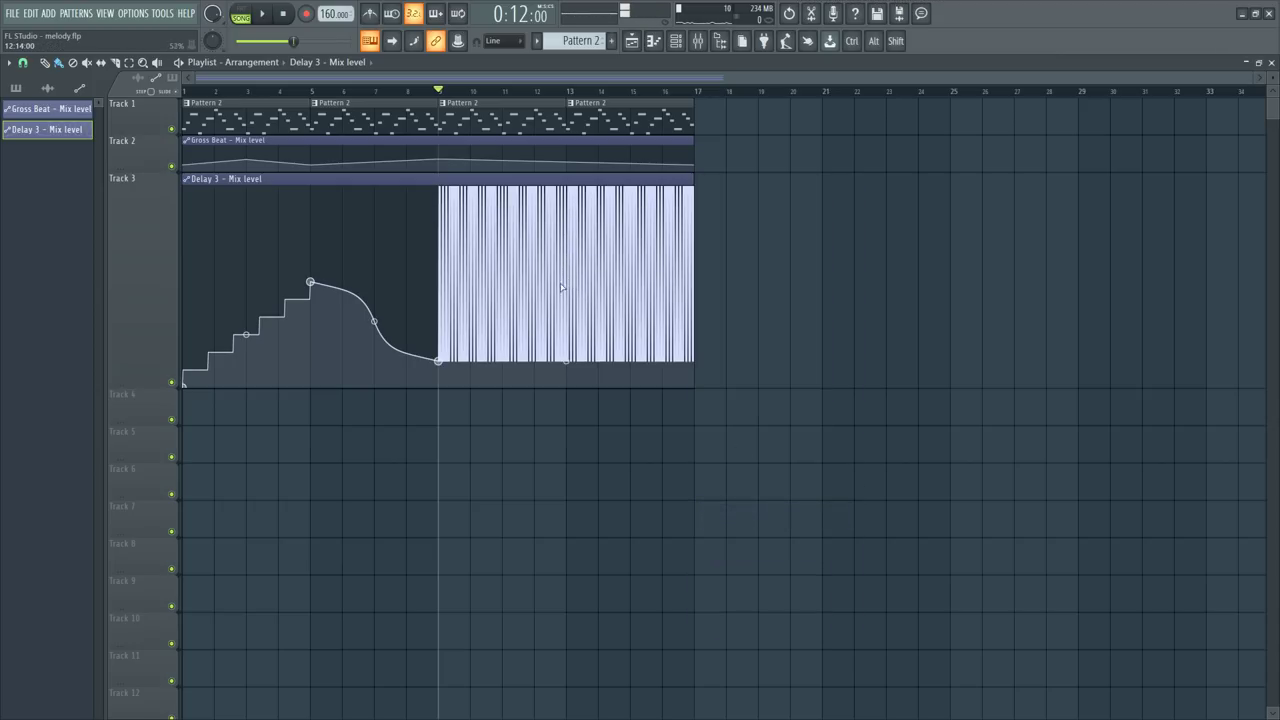
pyautogui.hotkey('ctrl', 'z')
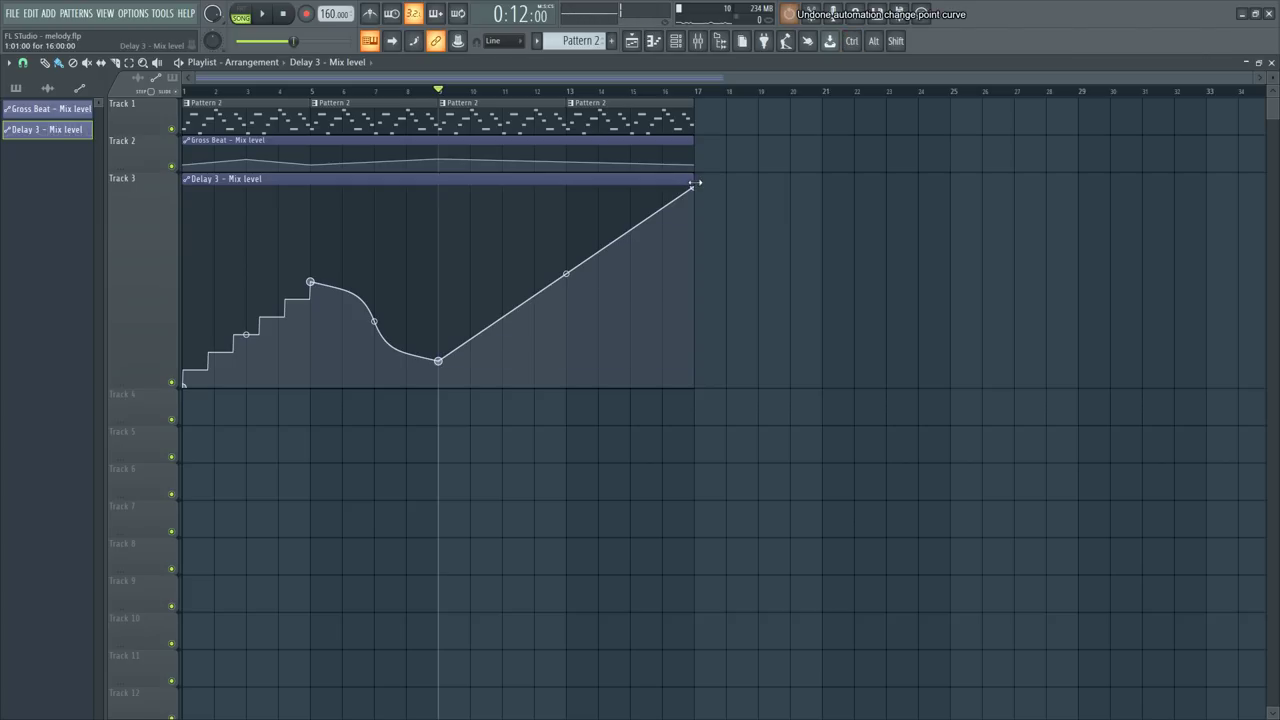
# Step: Set the delay automation's last point to Smooth stairs, adjust the tension to form three broad steps, and audition it
pyautogui.rightClick(693, 186)
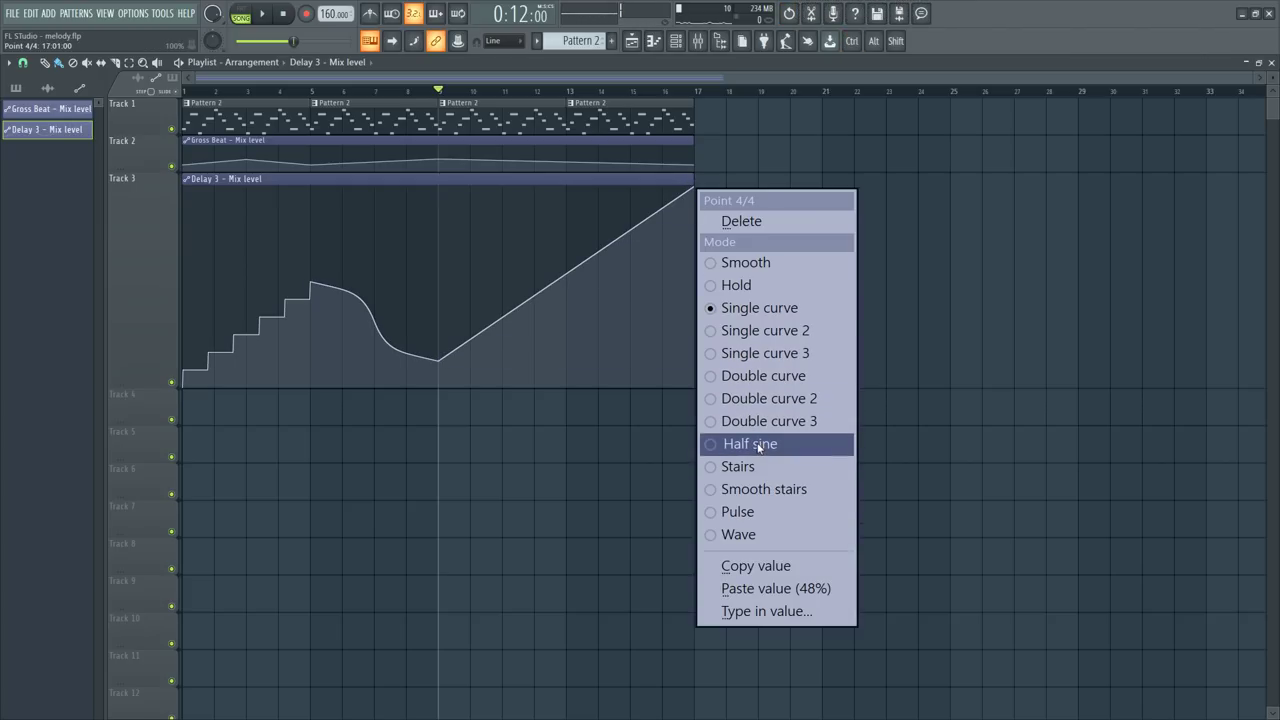
pyautogui.click(765, 467)
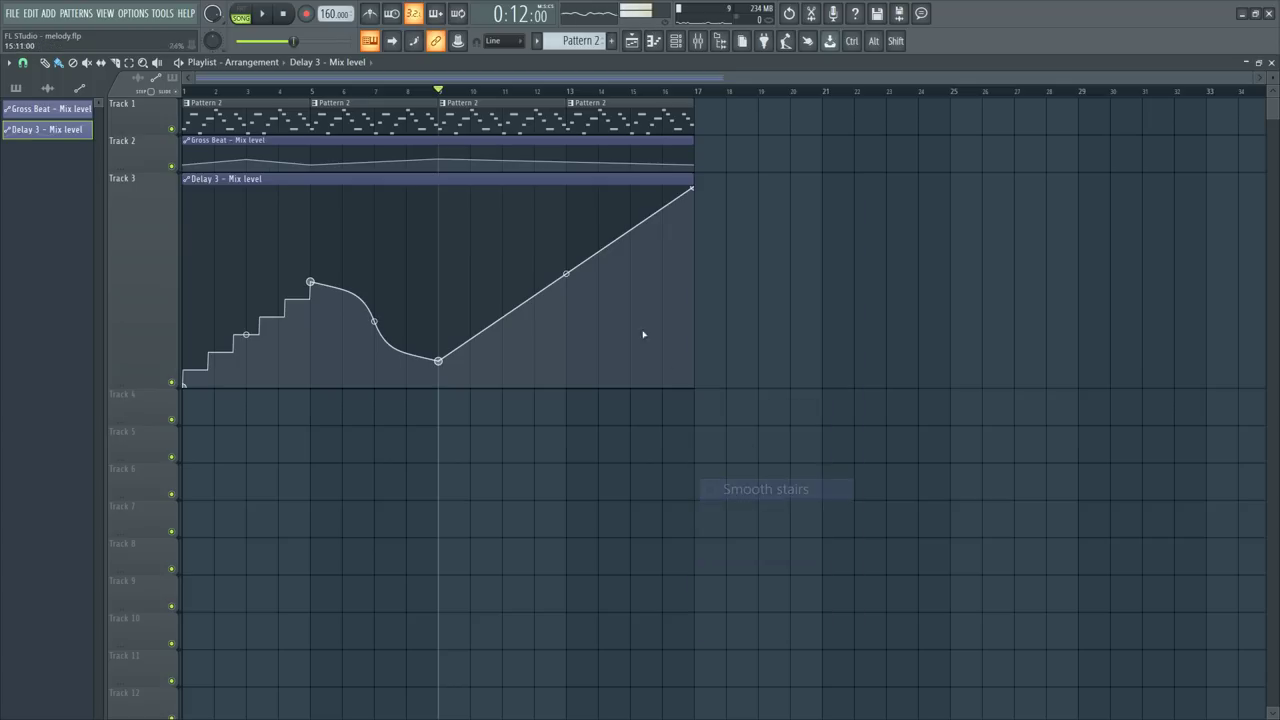
pyautogui.moveTo(566, 272); pyautogui.dragTo(566, 240)
pyautogui.press('space')
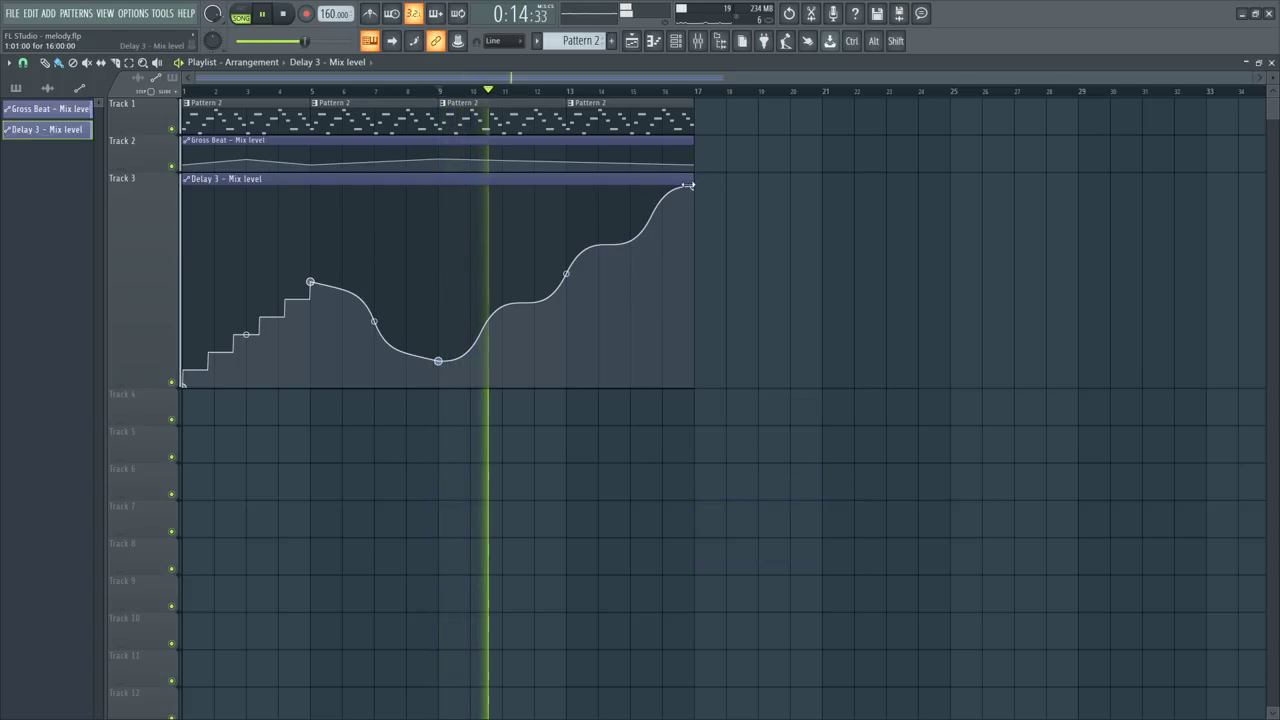
# Step: Replay the arrangement from the start, watching the effect mix levels in the mixer and checking the automation channels in the Channel rack
pyautogui.click(283, 15)
pyautogui.press('space')
pyautogui.press('F9')
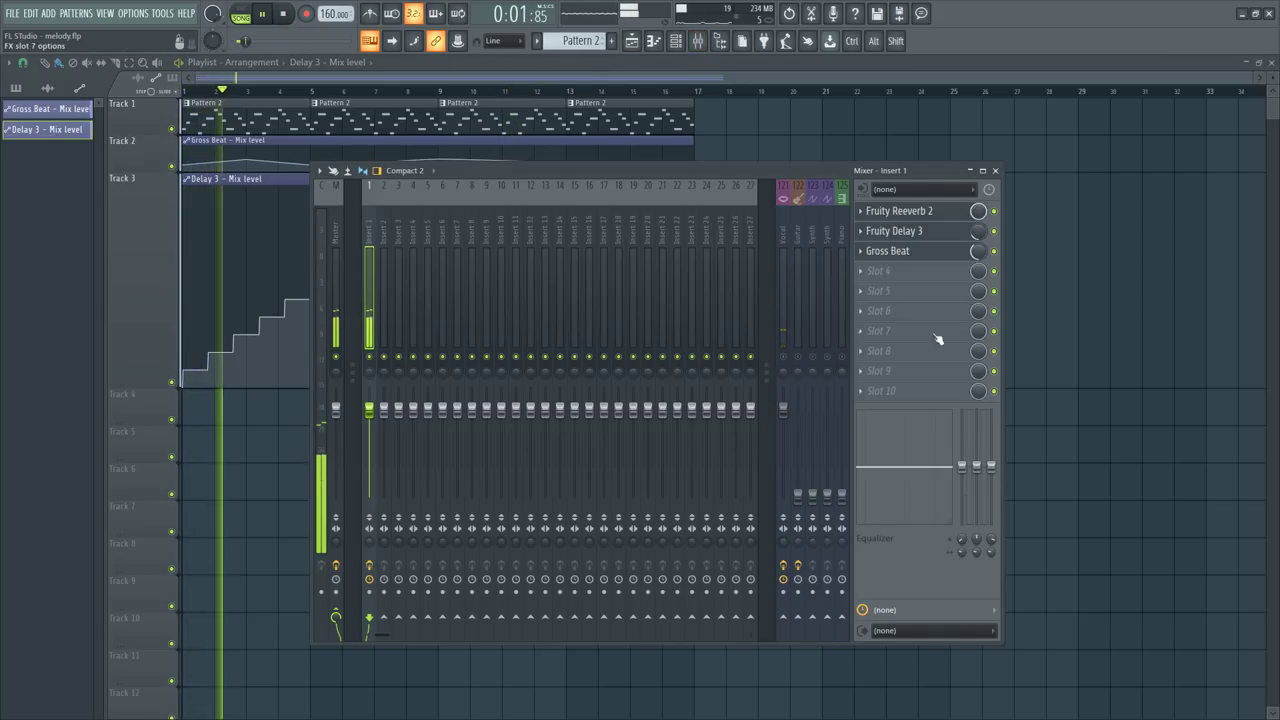
pyautogui.press('F9')
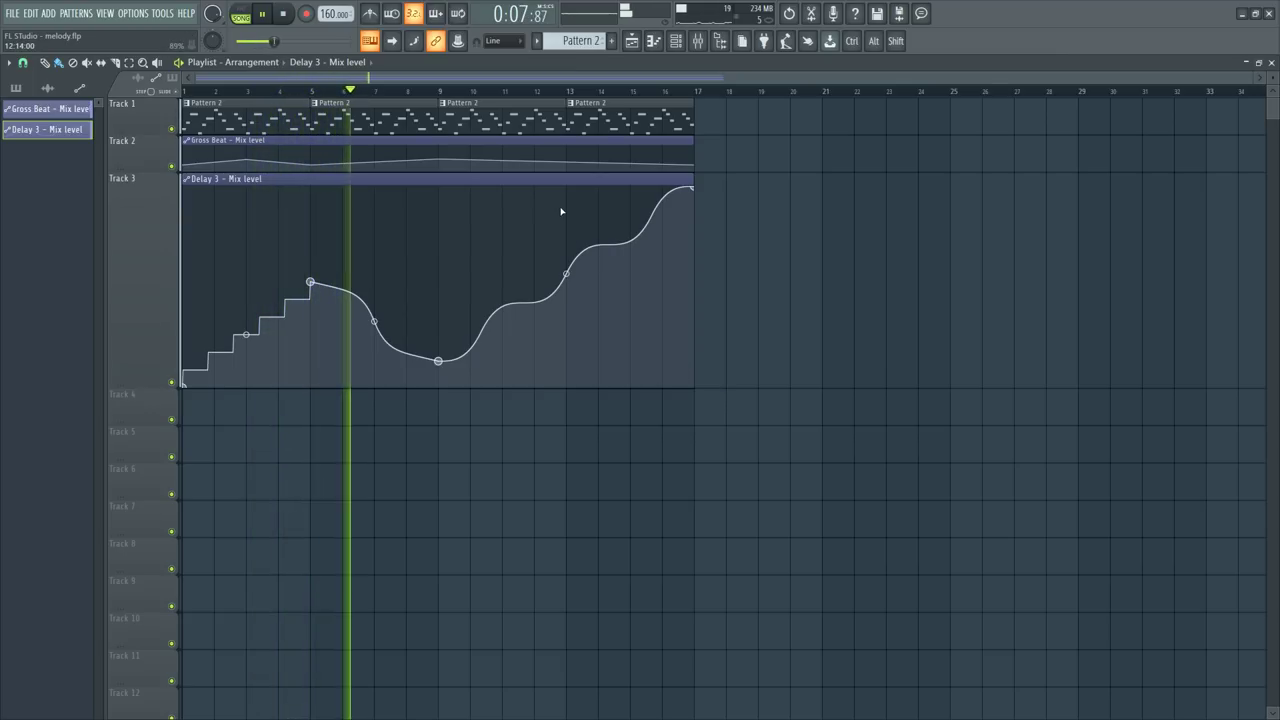
pyautogui.press('F6')
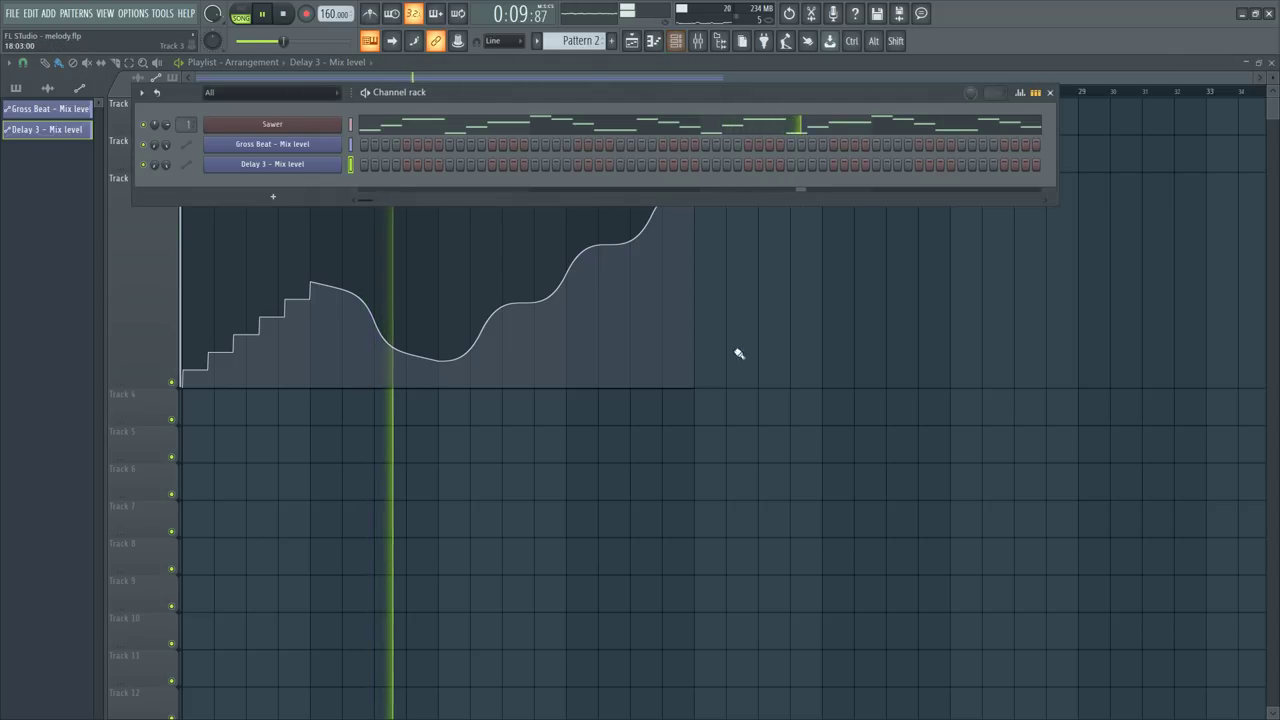
pyautogui.press('F6')
# Step: Enlarge Track 2, bend the Gross Beat automation downward between bars 9 and 17, and replay the song with the mixer open
pyautogui.moveTo(167, 171); pyautogui.dragTo(167, 303)
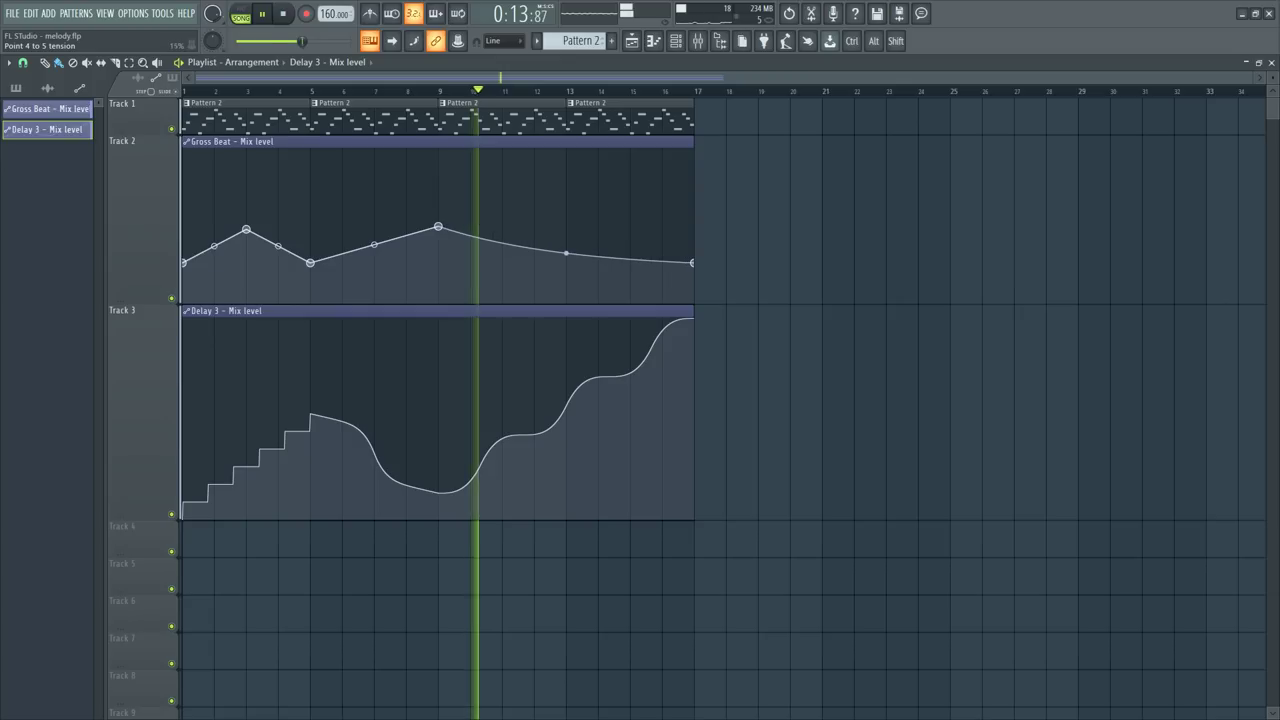
pyautogui.click(282, 14)
pyautogui.press('space')
pyautogui.press('F9')
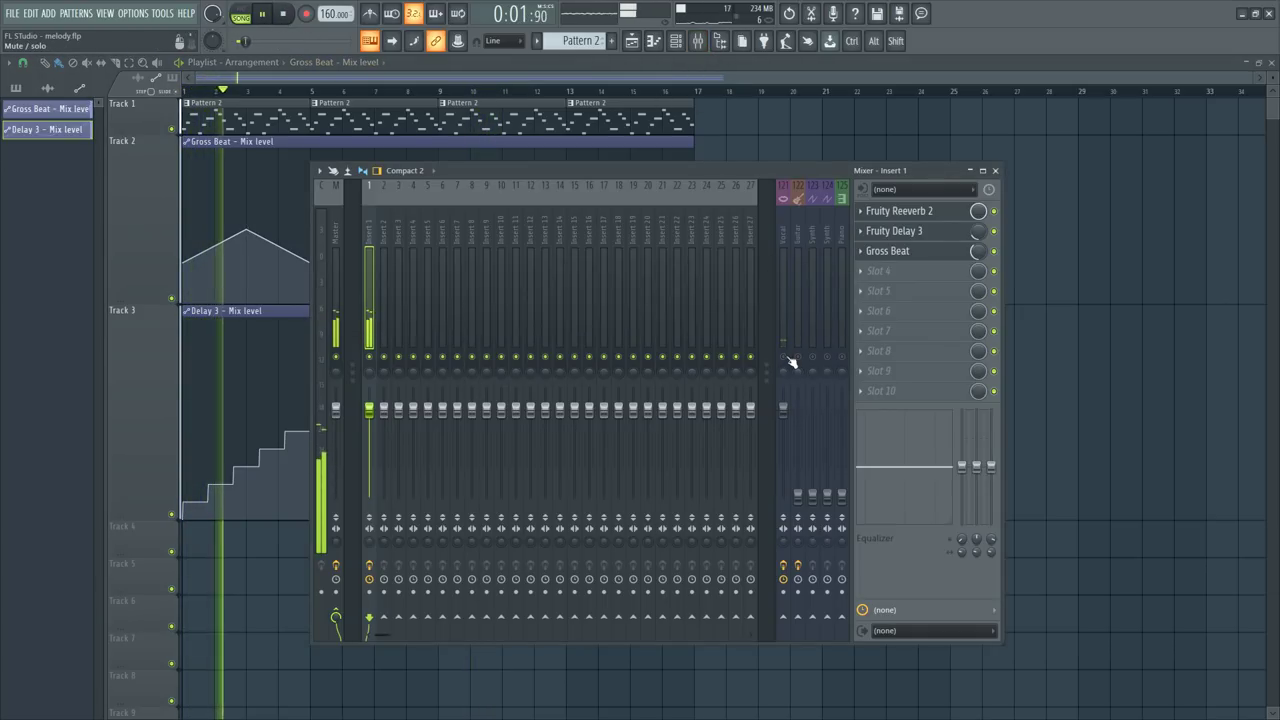
pyautogui.press('space')
# Step: Add a second Fruity Reeverb 2 in slot 4 of Insert 1 and audition the melody through it
pyautogui.click(908, 291)
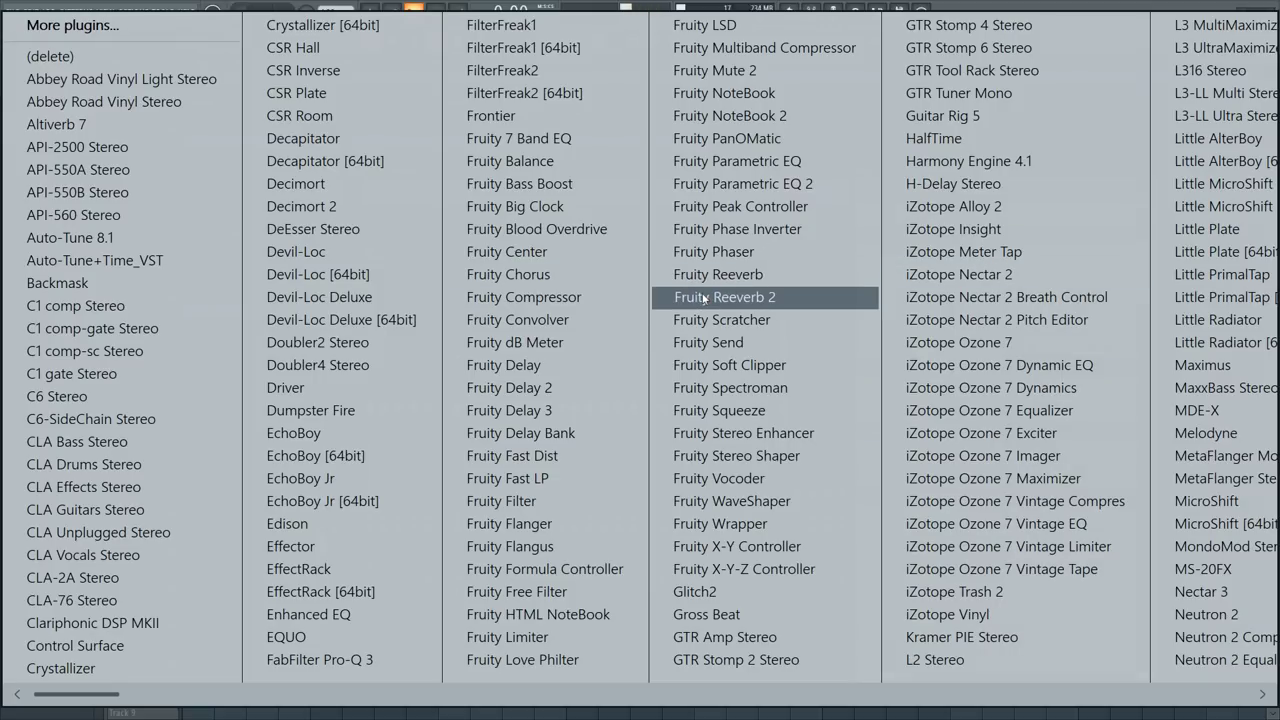
pyautogui.click(757, 296)
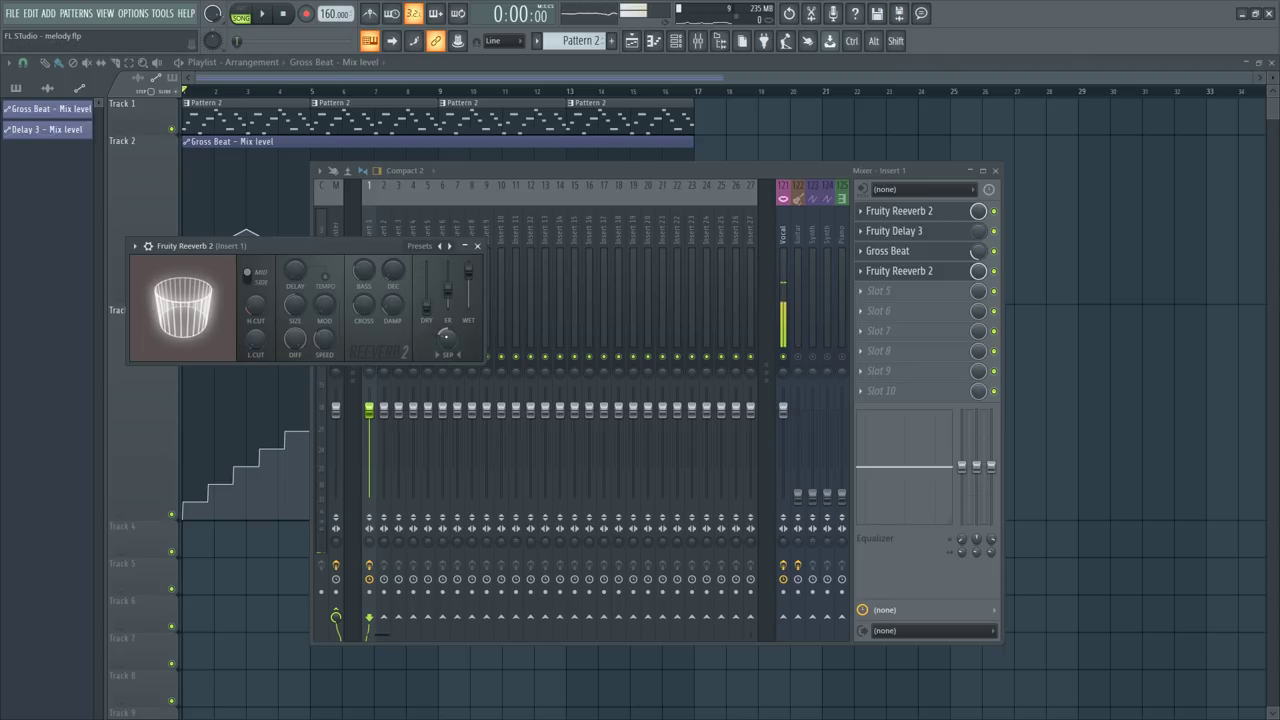
pyautogui.press('space')
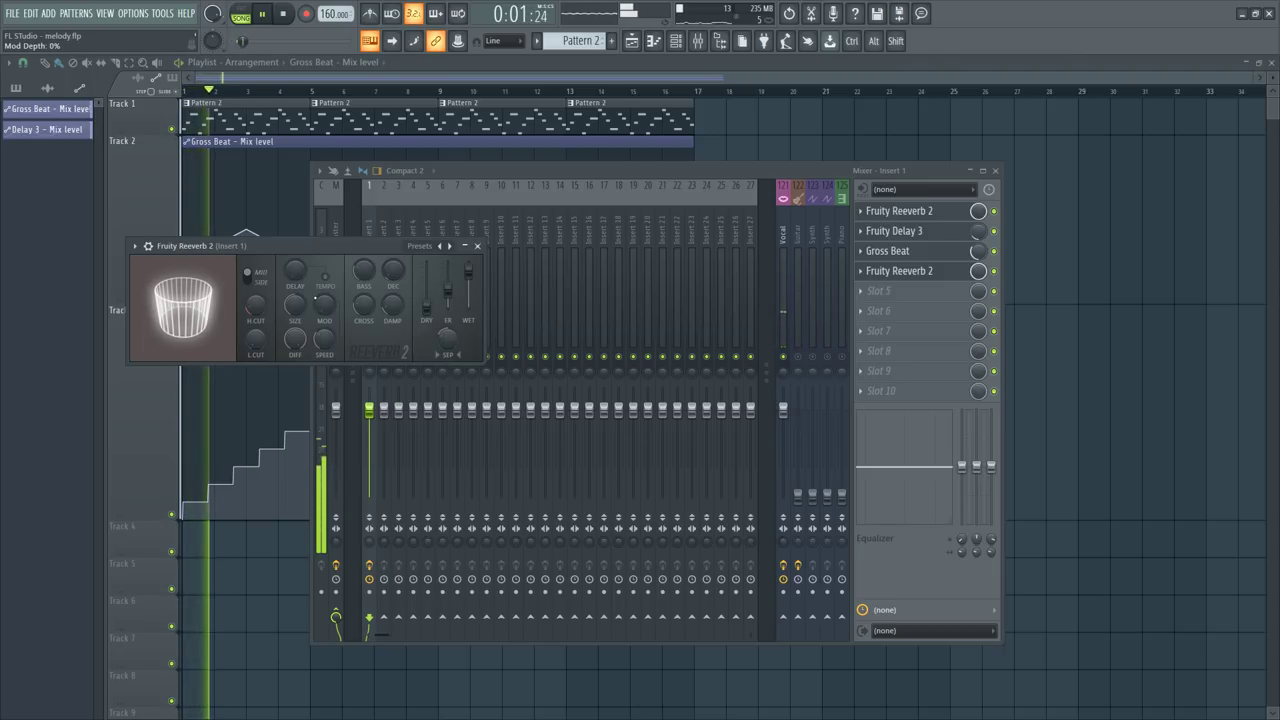
pyautogui.press('space')
# Step: Replace the Fruity Reeverb 2 in slot 4 of Insert 1 with a Fruity Delay 3 and place it above Gross Beat
pyautogui.click(878, 289)
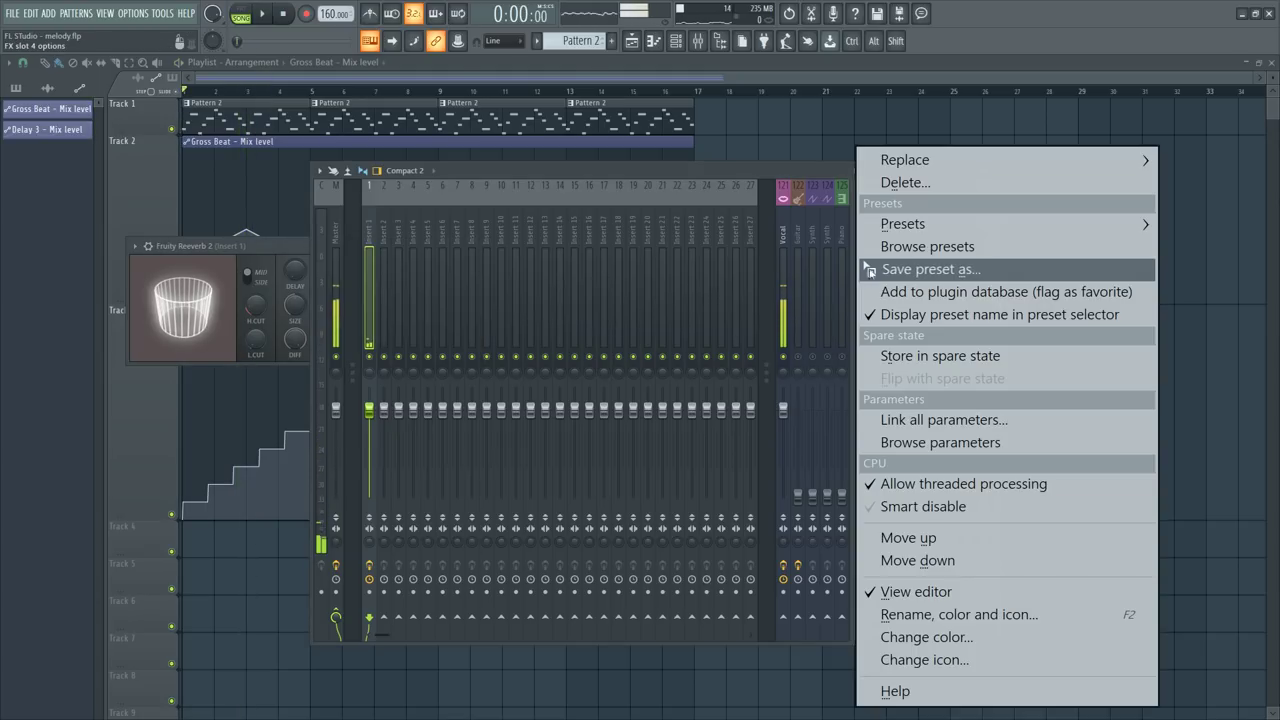
pyautogui.moveTo(890, 157)
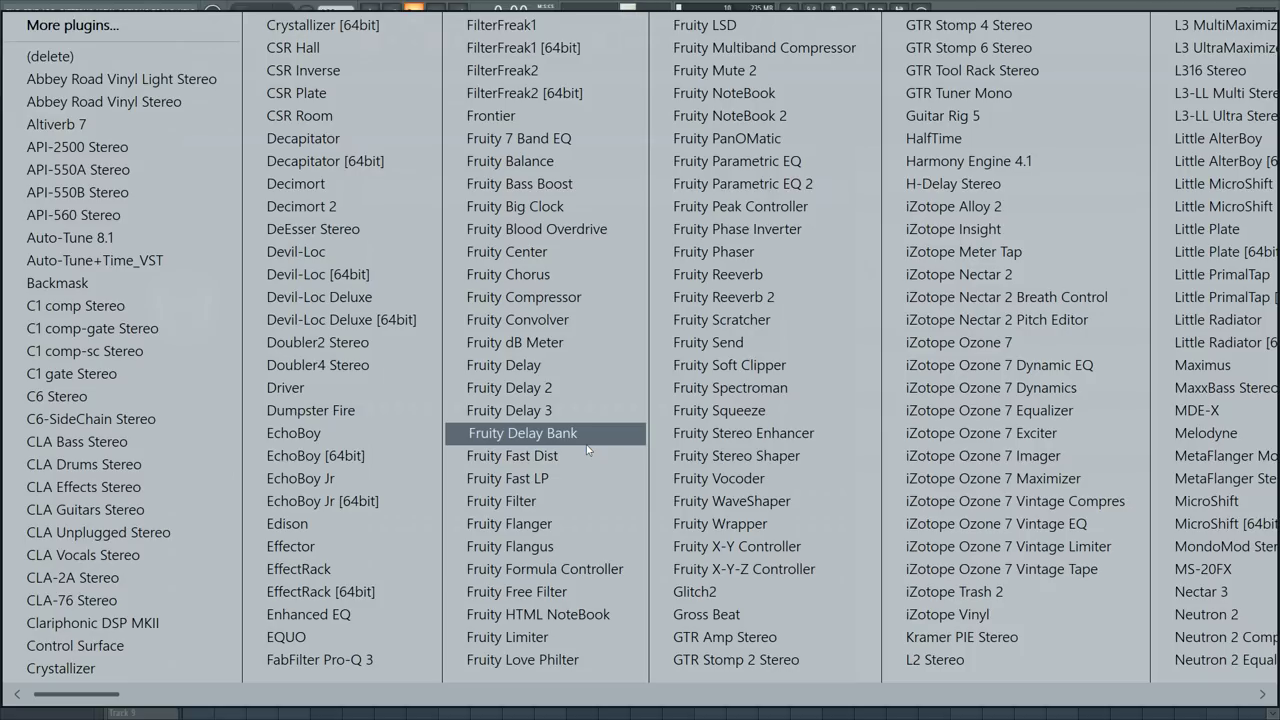
pyautogui.click(455, 410)
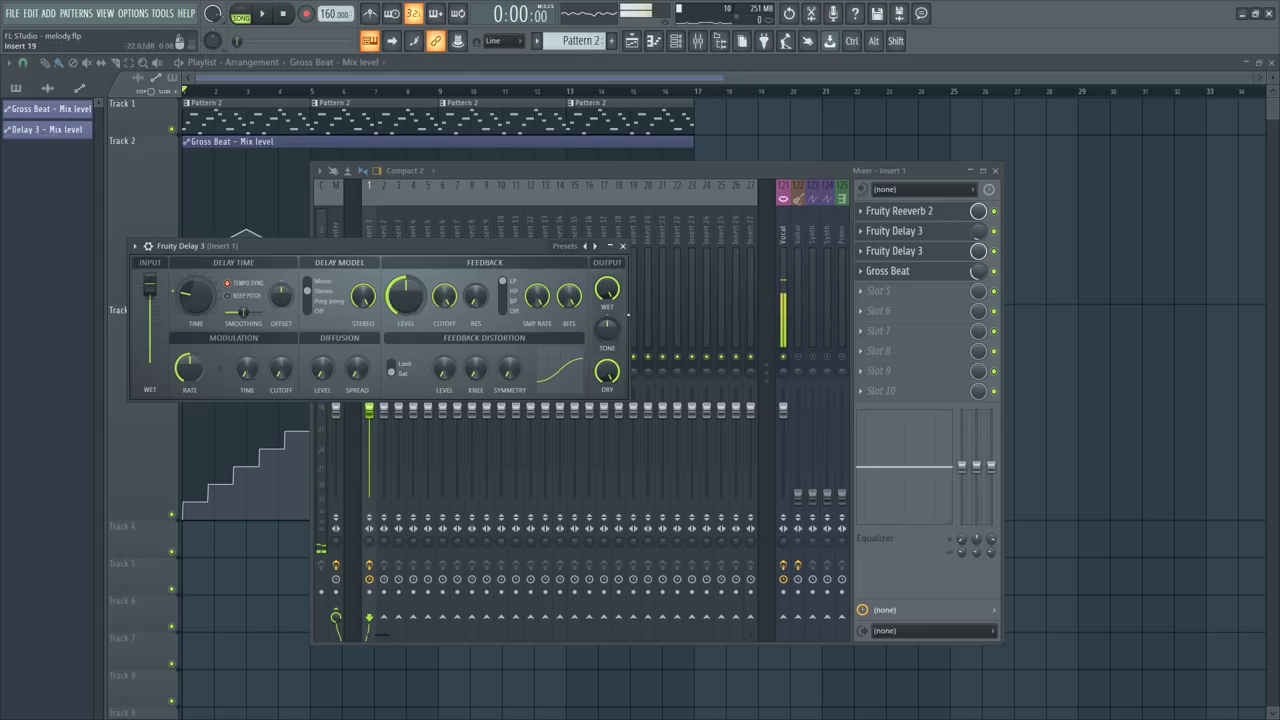
# Step: Audition the melody through the new Fruity Delay 3, try the Ping Pong model, and set the wet output to about 41%
pyautogui.press('space')
pyautogui.moveTo(607, 289); pyautogui.dragTo(607, 339)
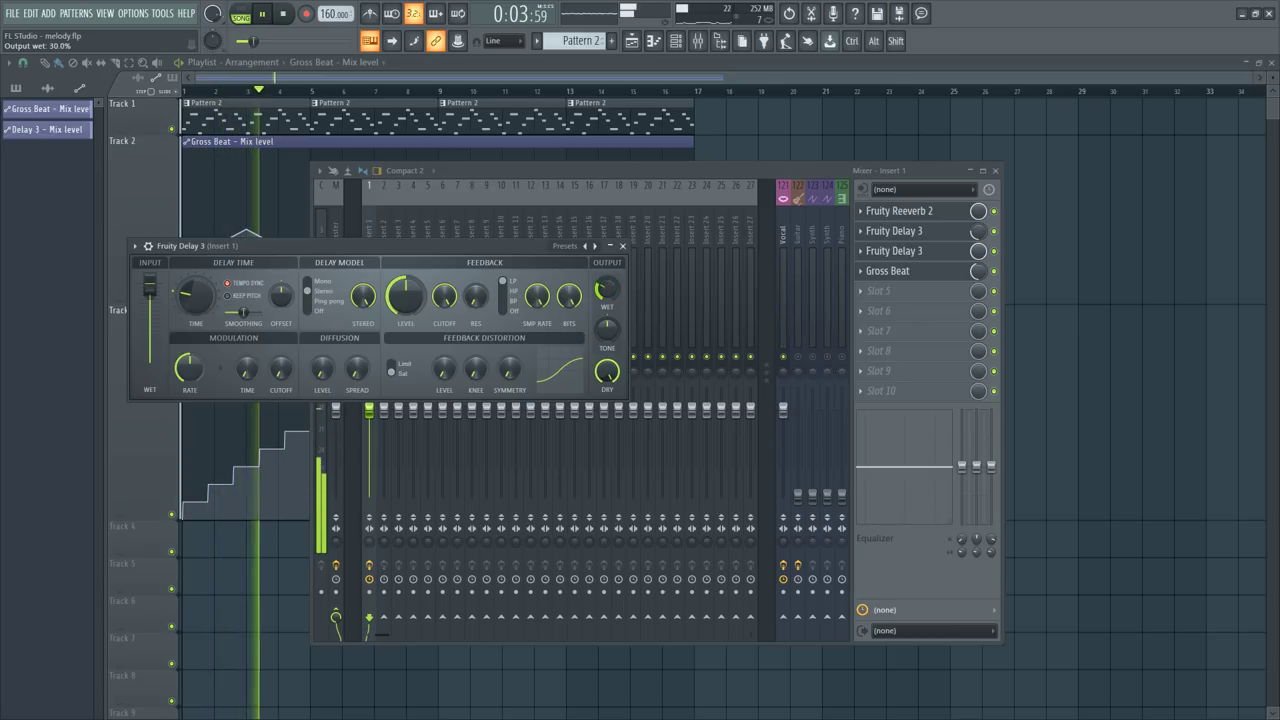
pyautogui.click(326, 301)
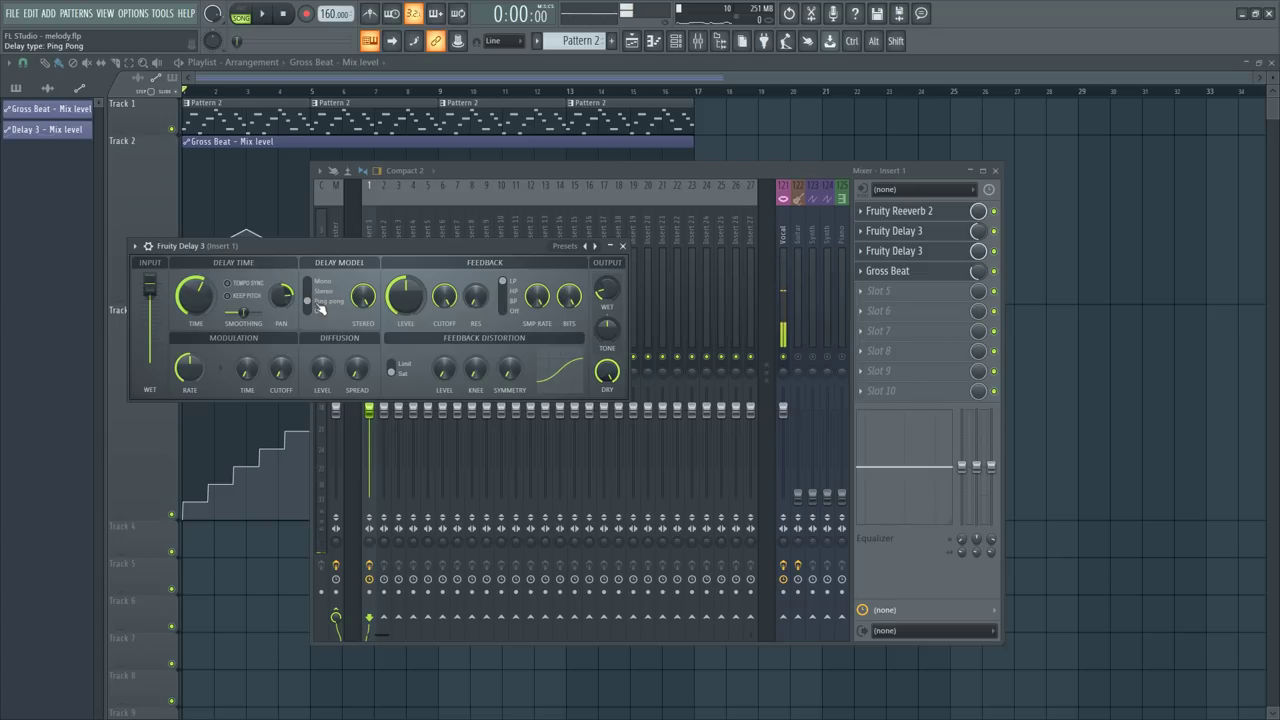
pyautogui.press('space')
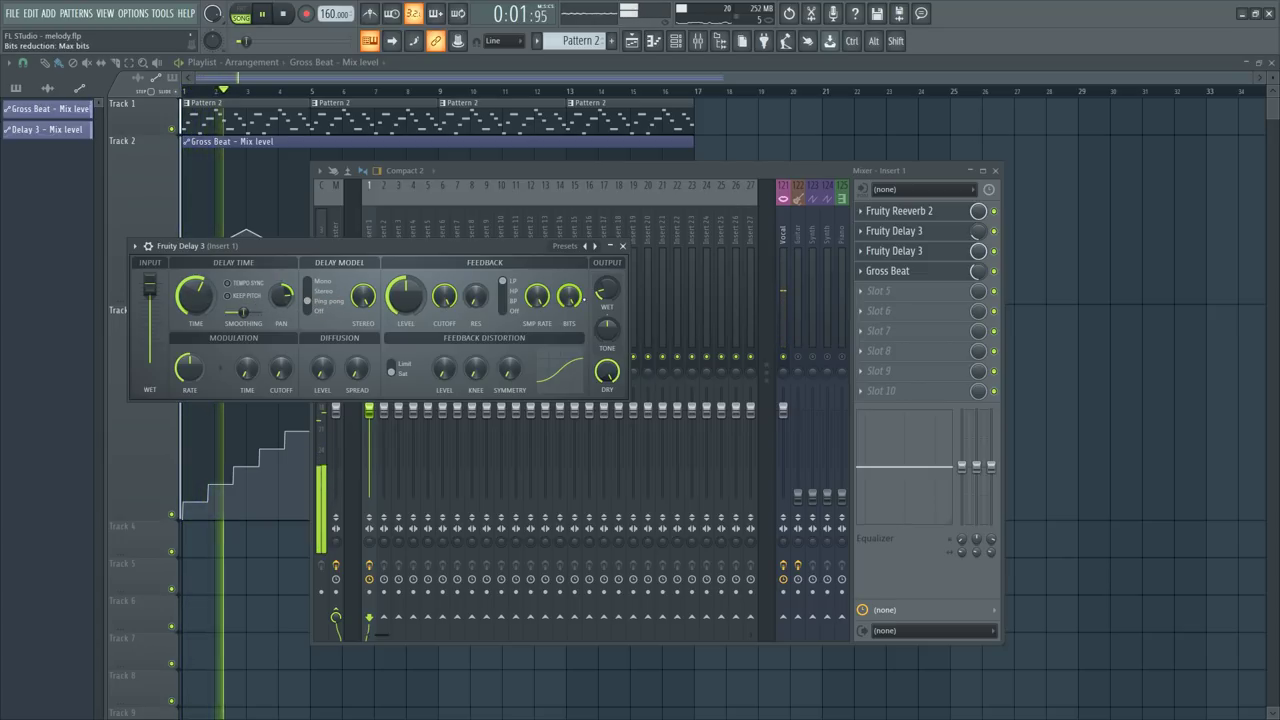
pyautogui.moveTo(602, 291)
pyautogui.mouseDown()
pyautogui.moveTo(602, 262)
pyautogui.moveTo(602, 294)
pyautogui.mouseUp()
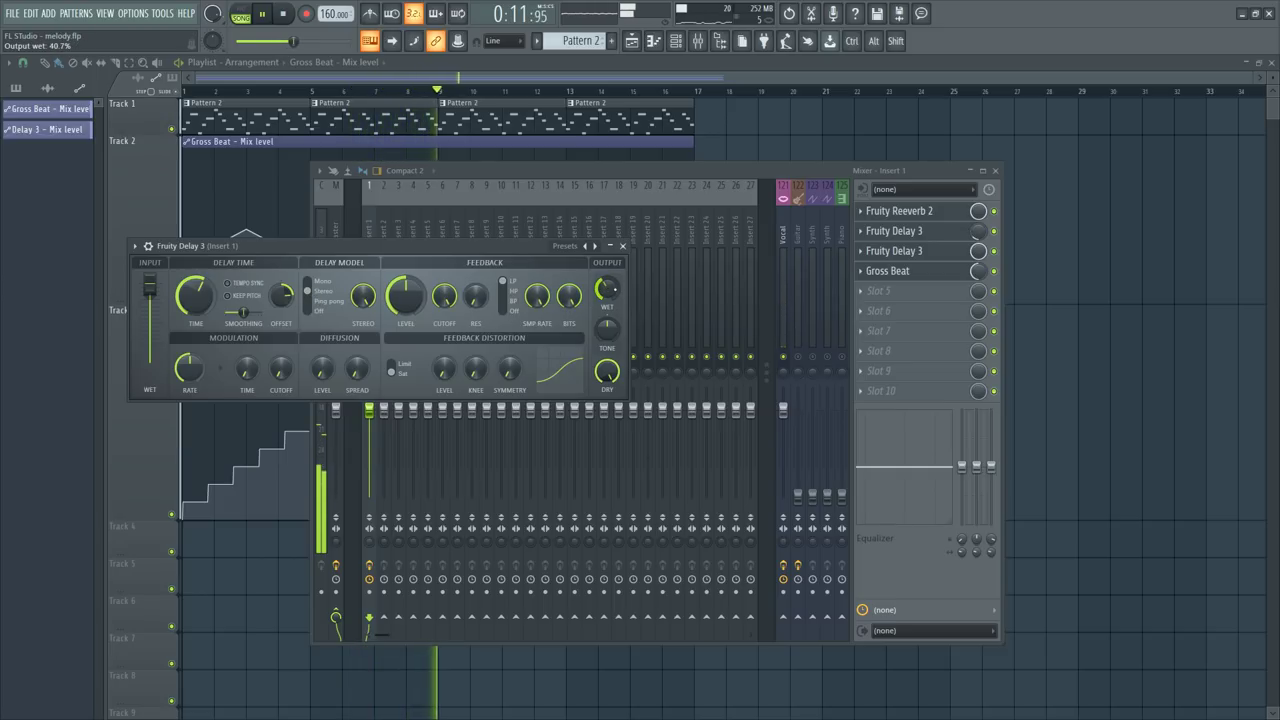
# Step: Open the first Fruity Reeverb 2 and compare the melody with Insert 1's effects bypassed and re-enabled
pyautogui.click(900, 211)
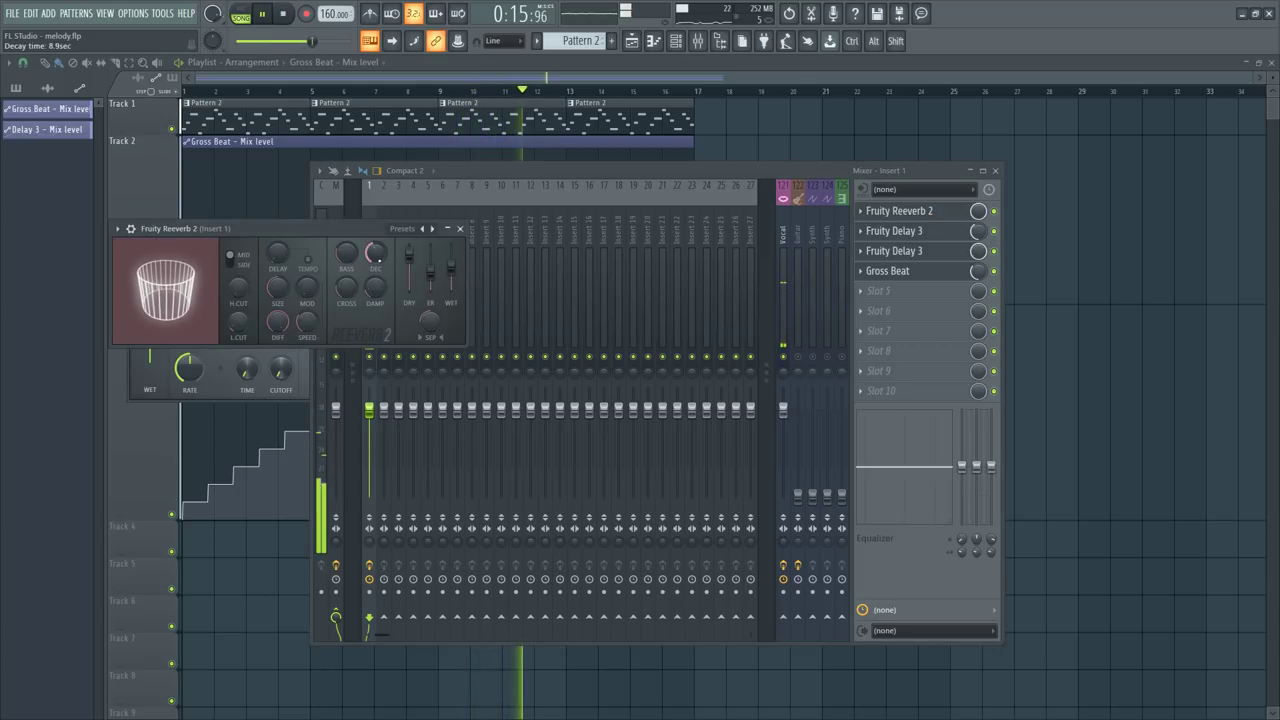
pyautogui.click(788, 357)
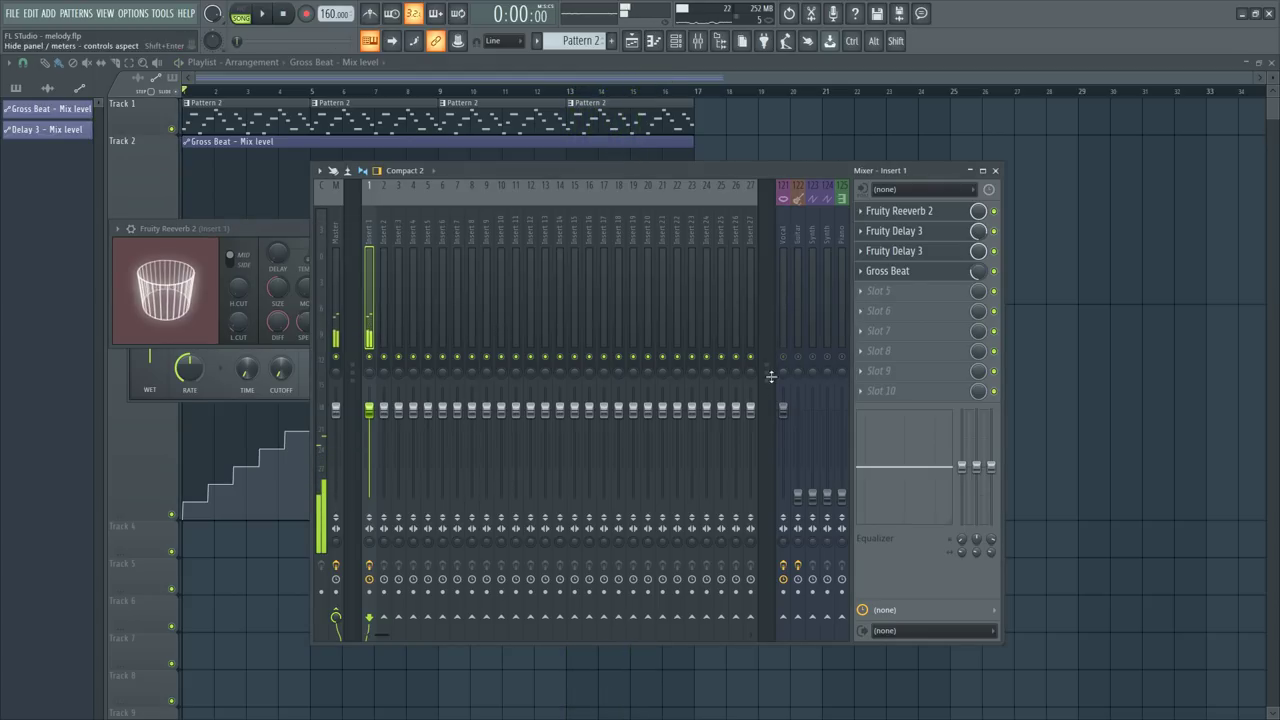
pyautogui.click(785, 359)
pyautogui.click(369, 566)
pyautogui.press('space')
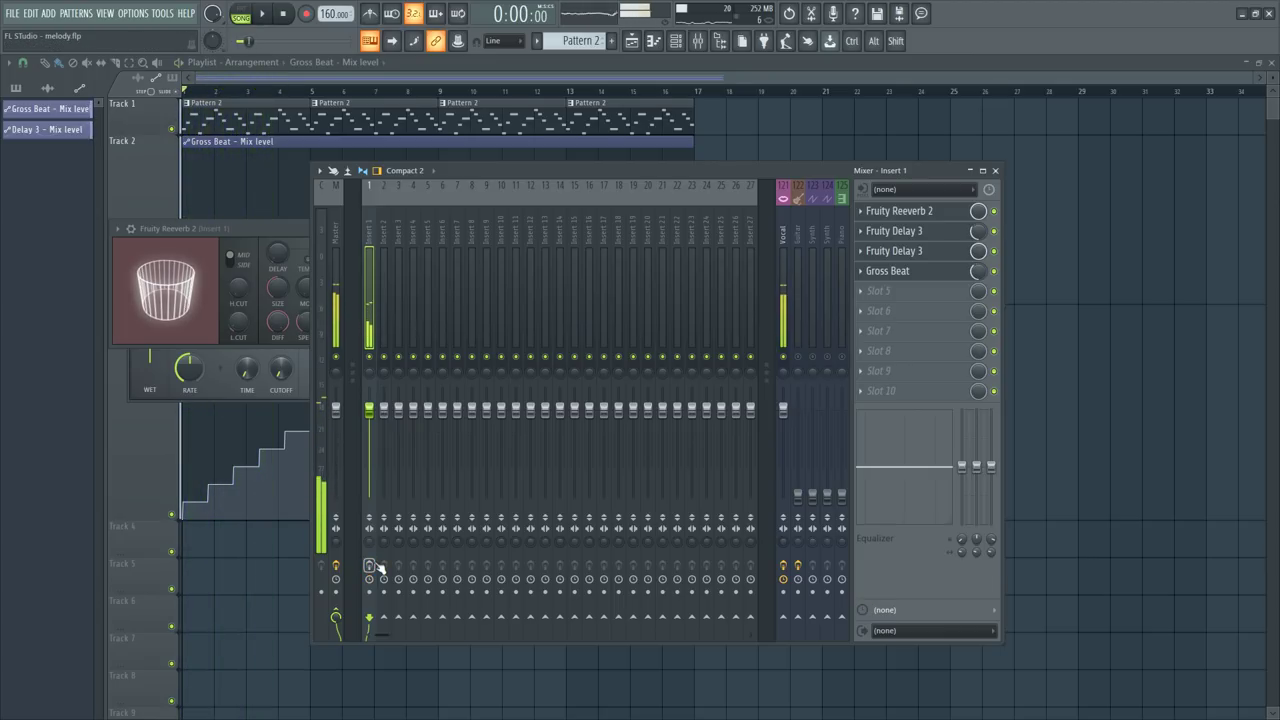
pyautogui.press('space')
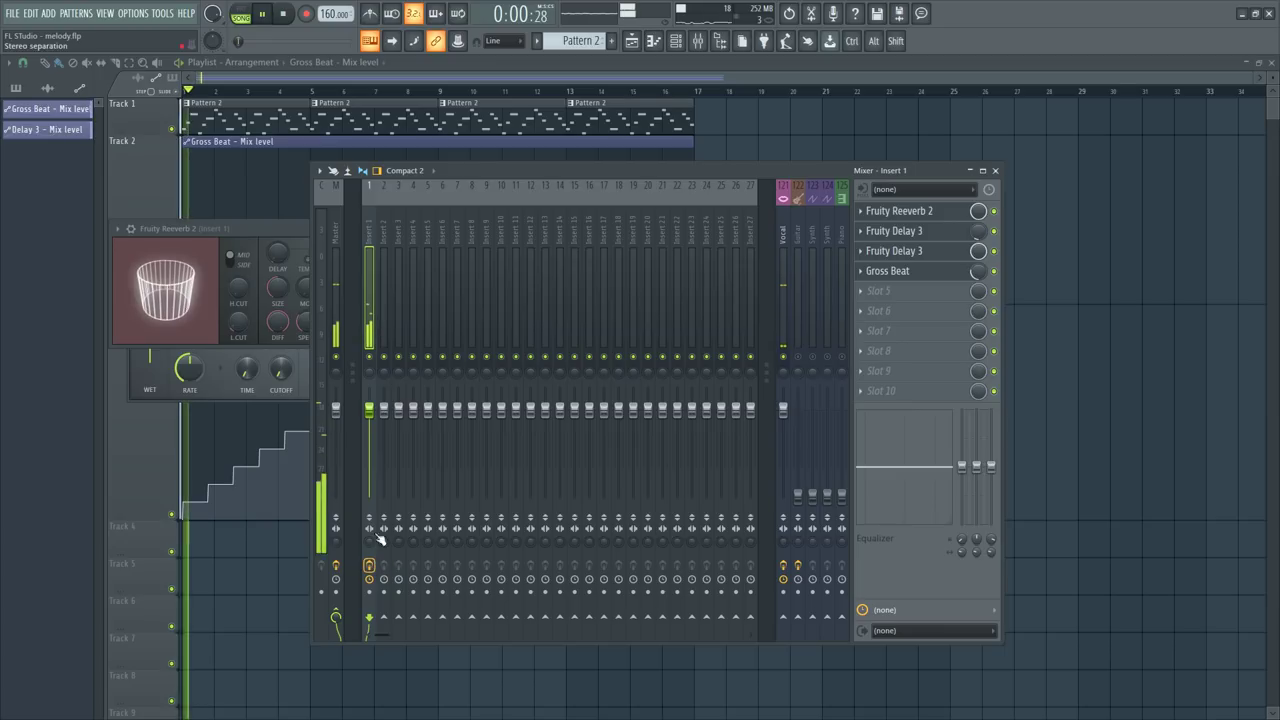
# Step: Check the Gross Beat time slot and the mix level automation clips while the song plays
pyautogui.click(928, 273)
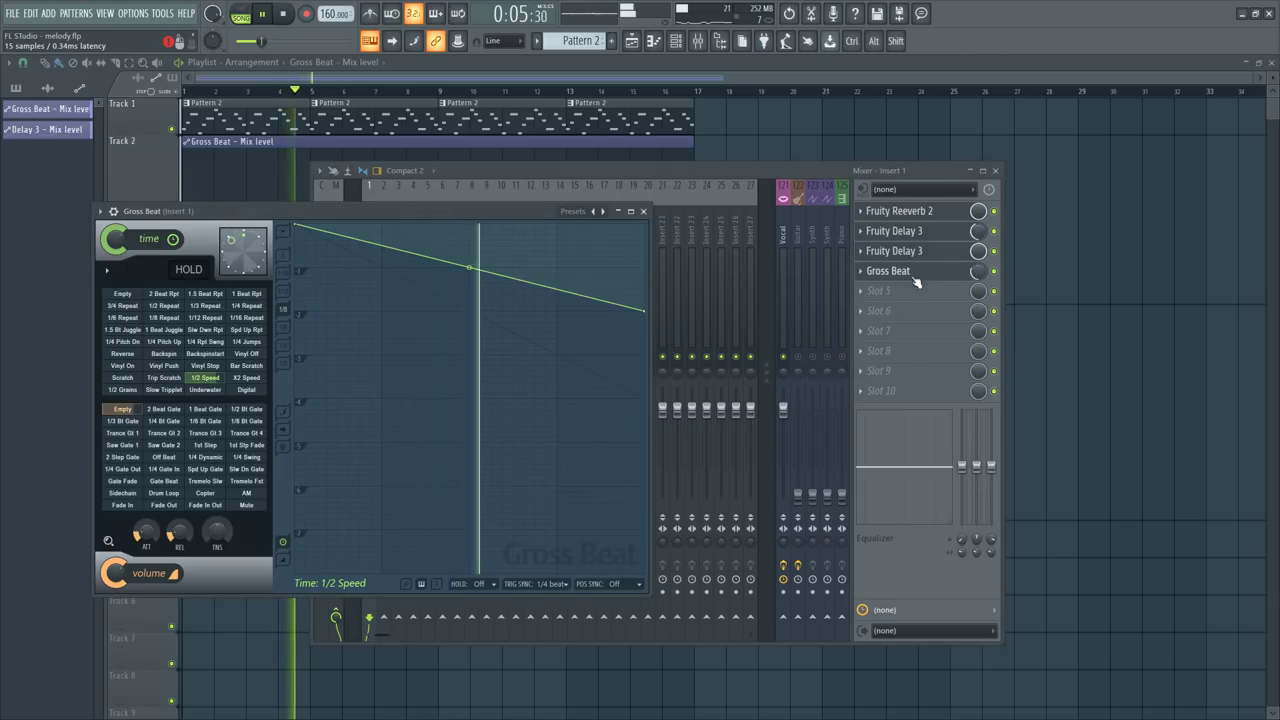
pyautogui.click(643, 211)
pyautogui.rightClick(1060, 349)
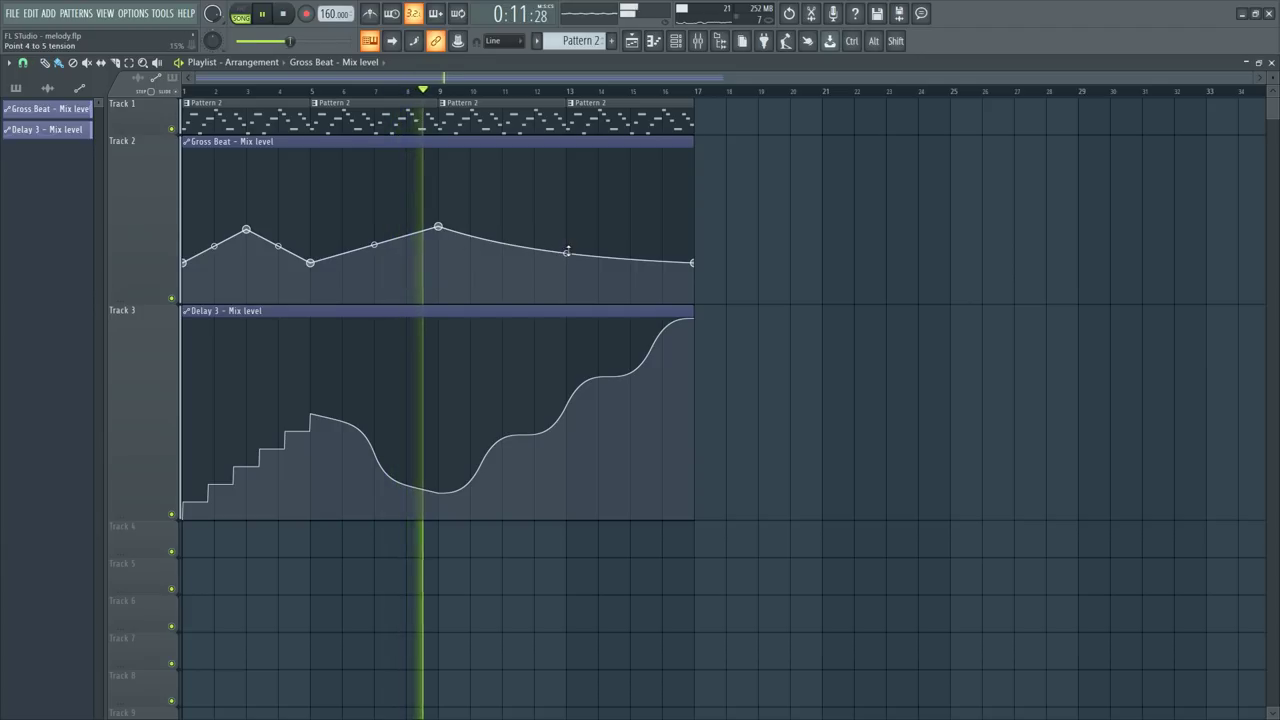
# Step: Open Sawer from the Channel rack and try its presets from FG Sooper Pulse through FG The Epic
pyautogui.press('F6')
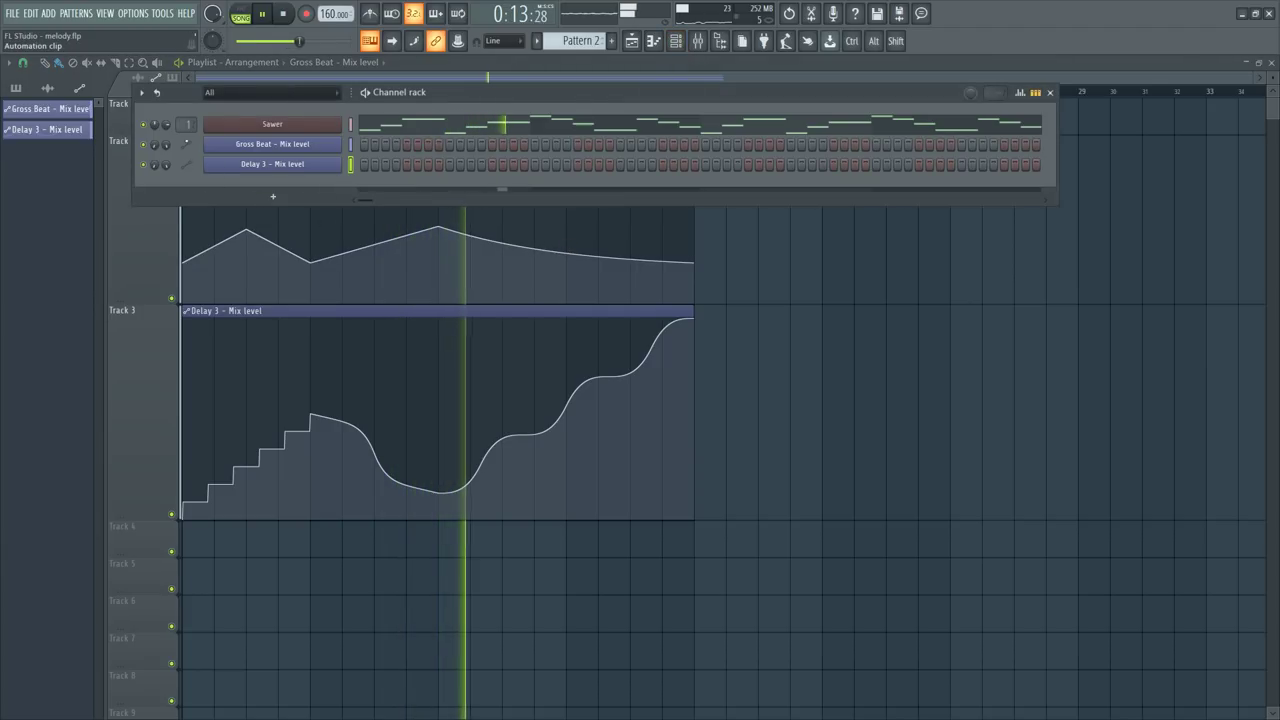
pyautogui.press('space')
pyautogui.click(232, 127)
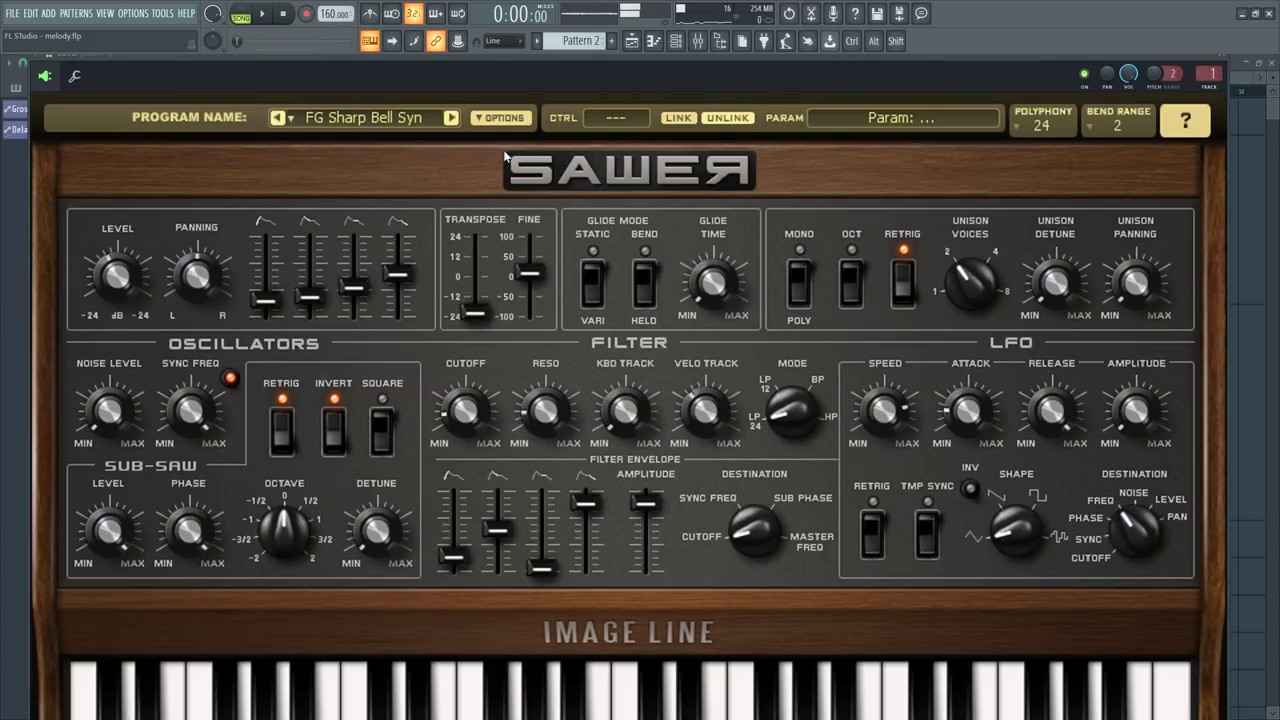
pyautogui.click(452, 118)
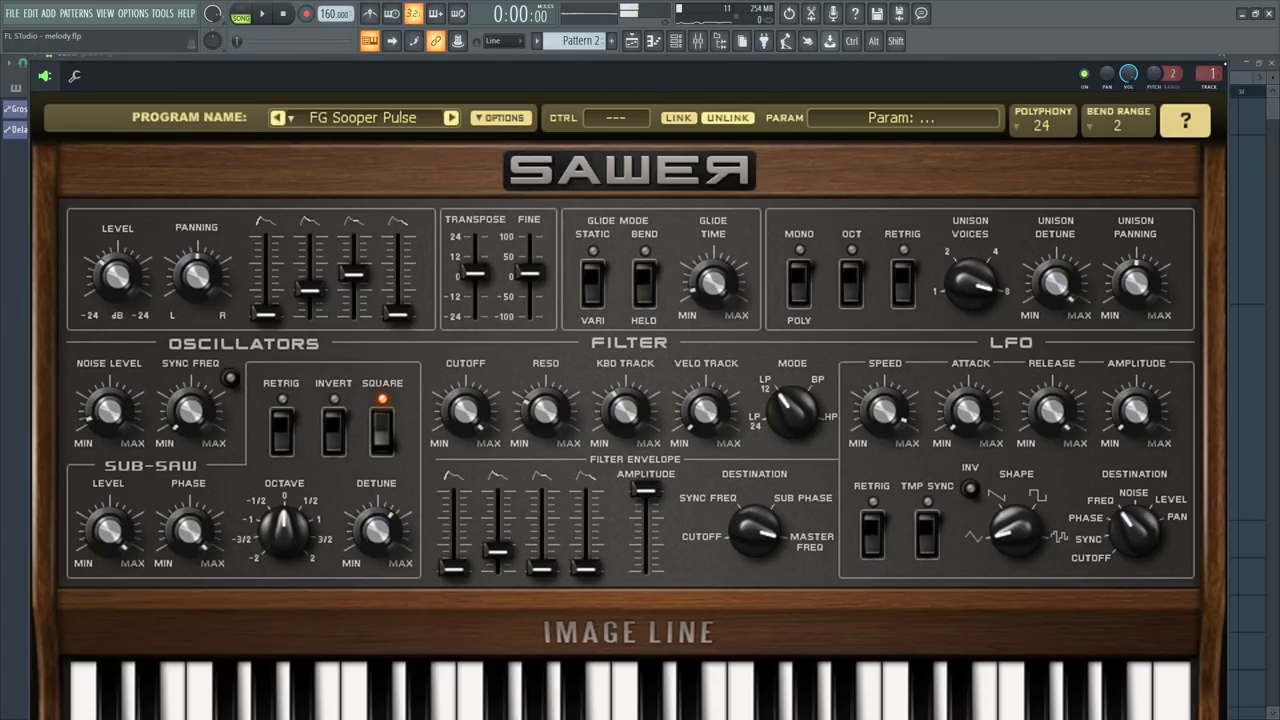
pyautogui.press('Escape')
pyautogui.press('space')
pyautogui.click(339, 124)
pyautogui.click(452, 118)
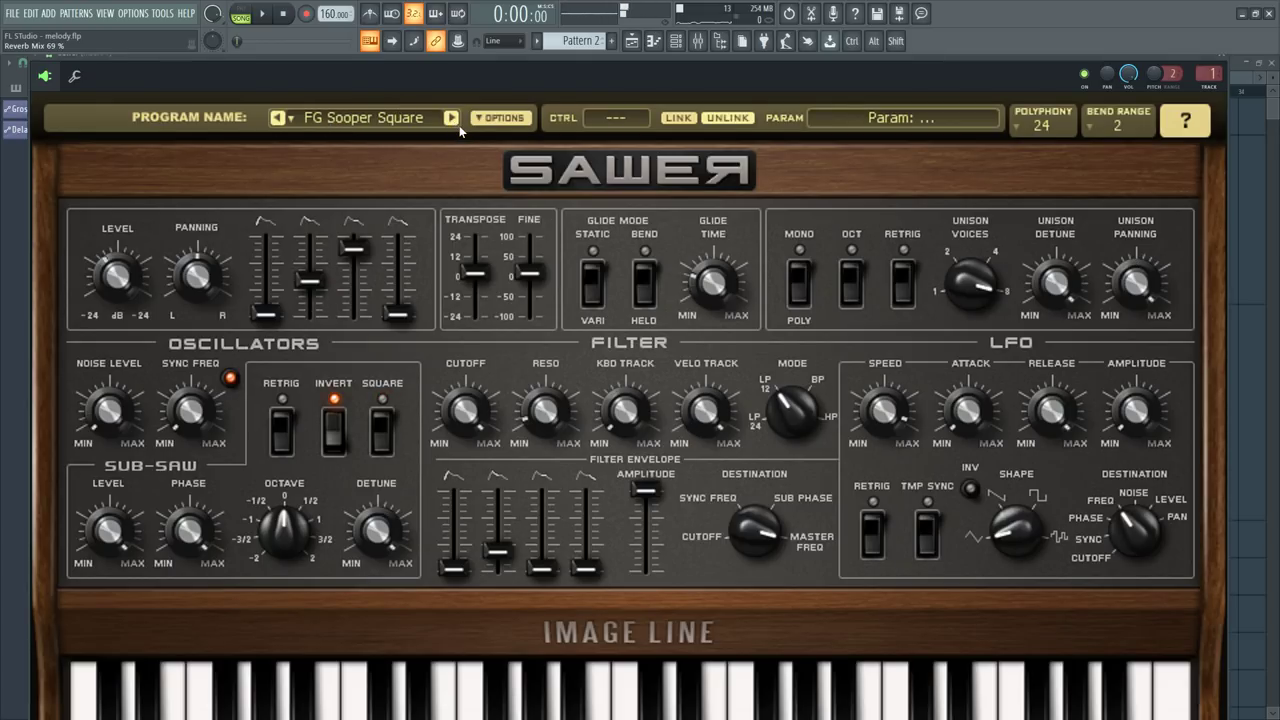
pyautogui.click(452, 118)
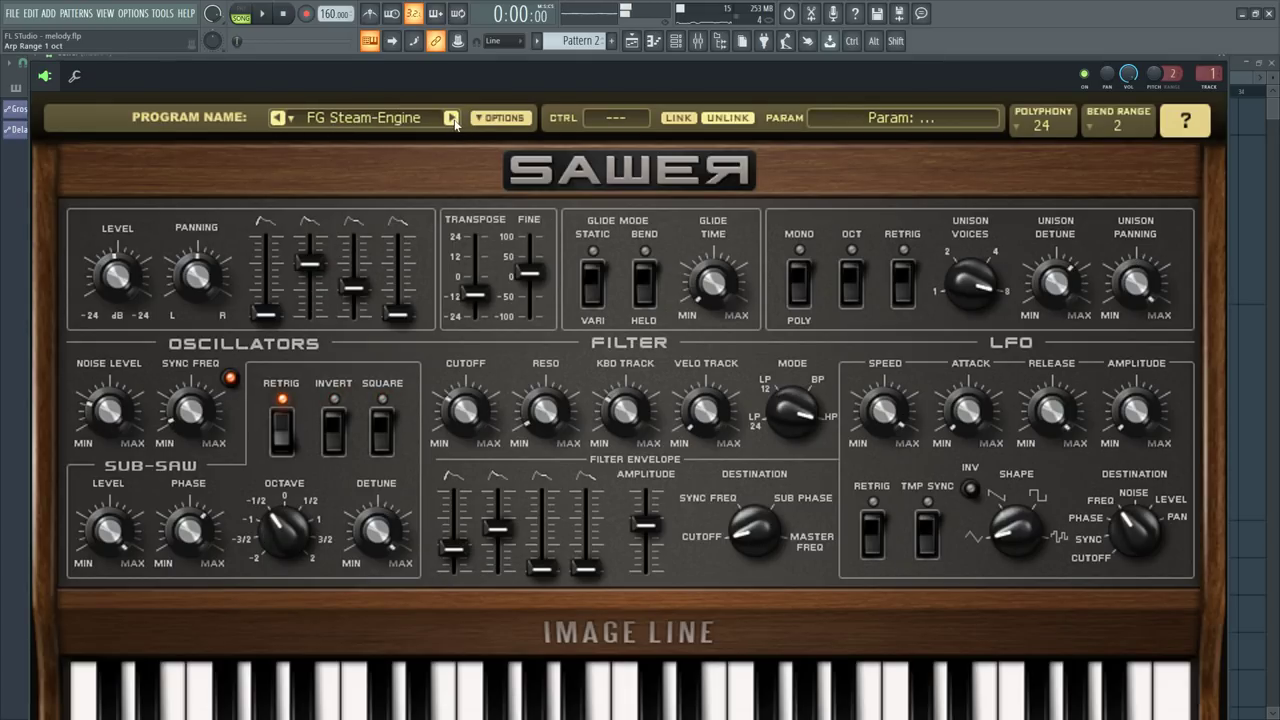
pyautogui.click(452, 118)
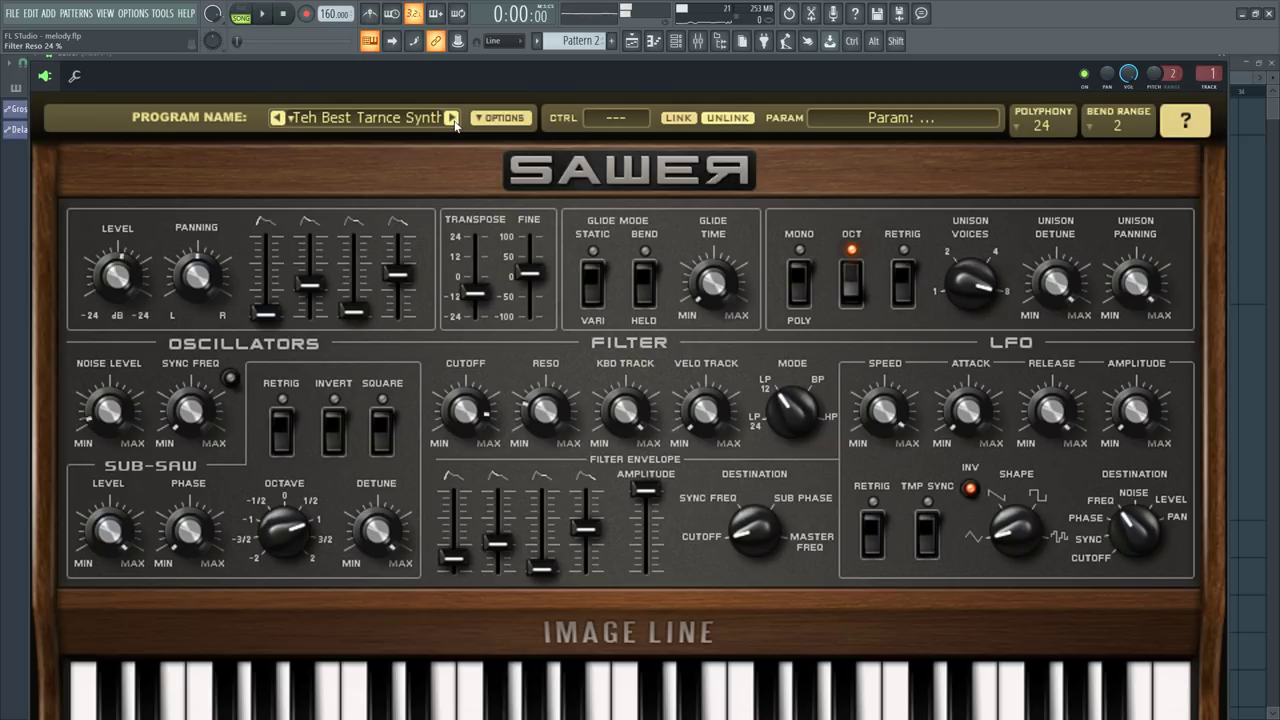
pyautogui.click(451, 118)
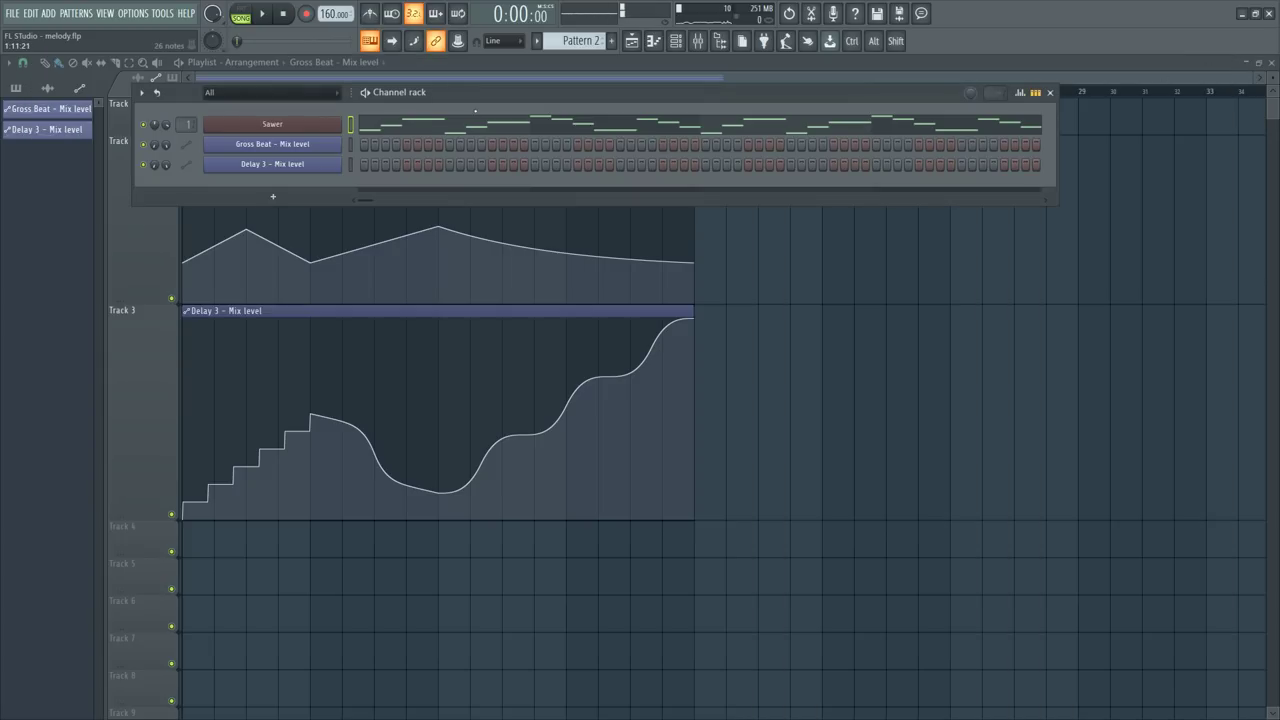
# Step: Transpose the Sawer melody up one octave in the Piano roll and audition it
pyautogui.click(476, 122)
pyautogui.hotkey('ctrl', 'Up')
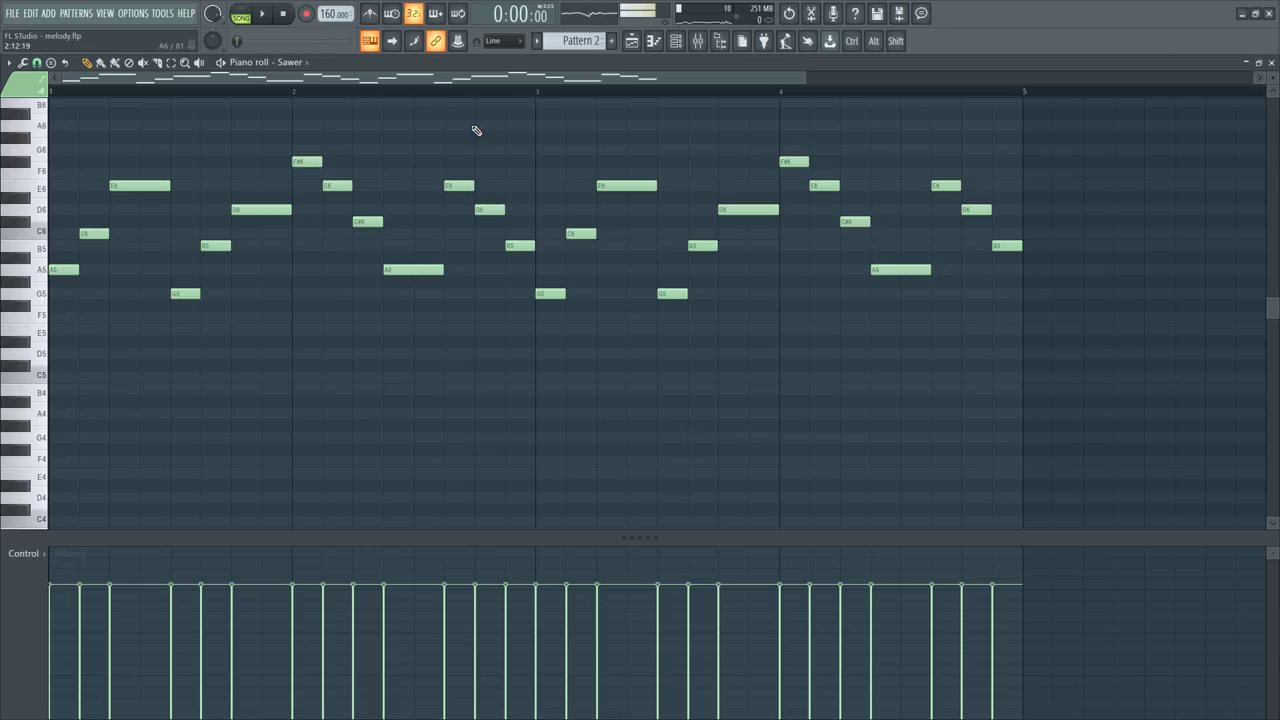
pyautogui.press('space')
pyautogui.press('space')
pyautogui.click(1271, 62)
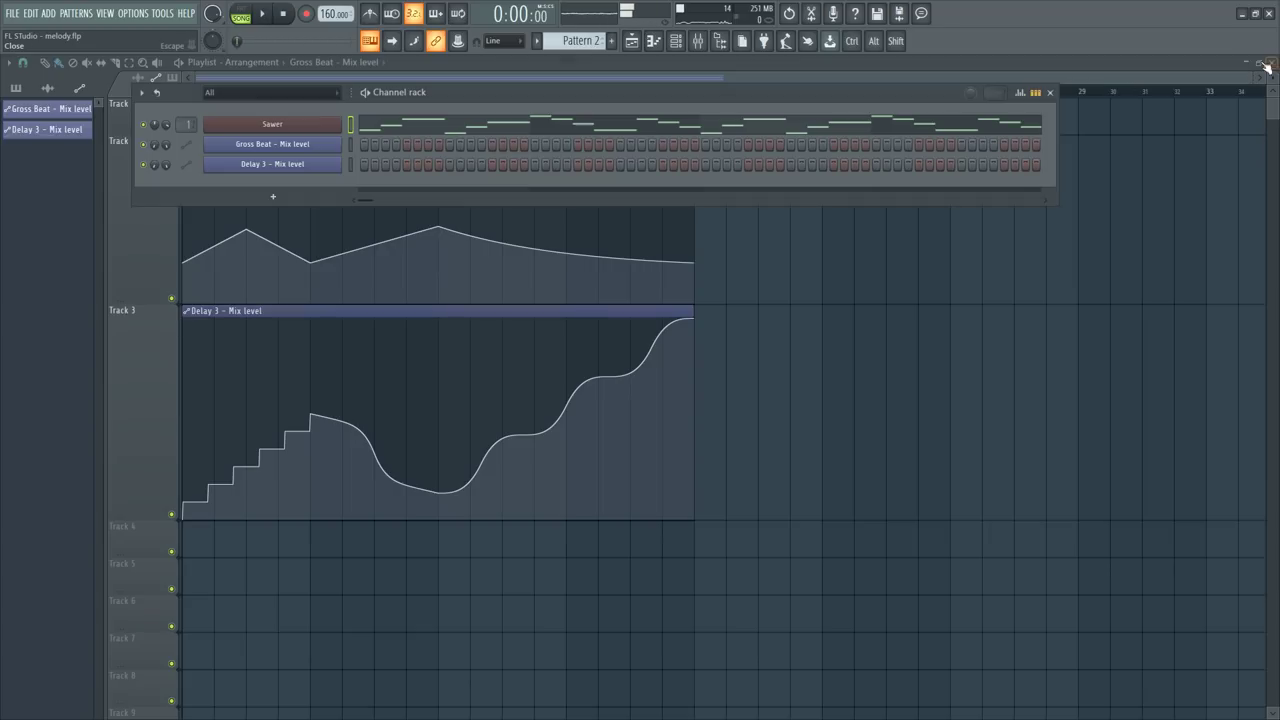
# Step: Lower the volume fader of Insert 1 slightly in the mixer and audition the song
pyautogui.click(705, 44)
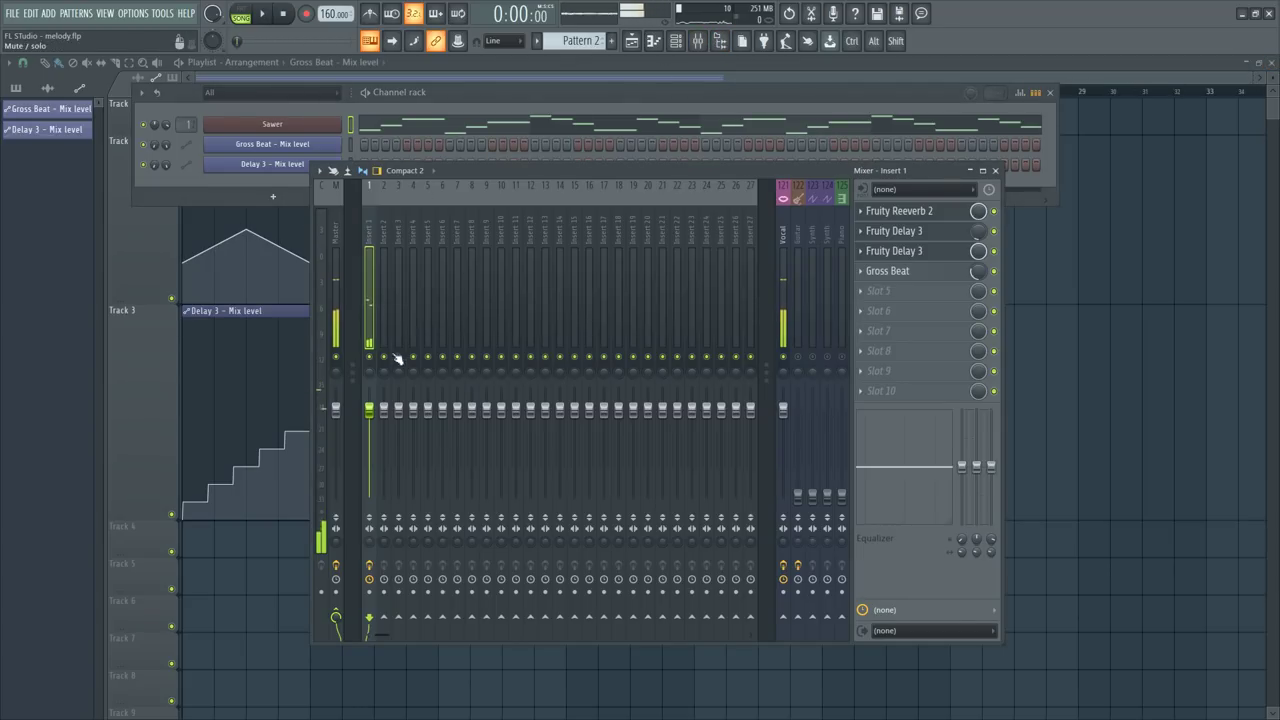
pyautogui.press('space')
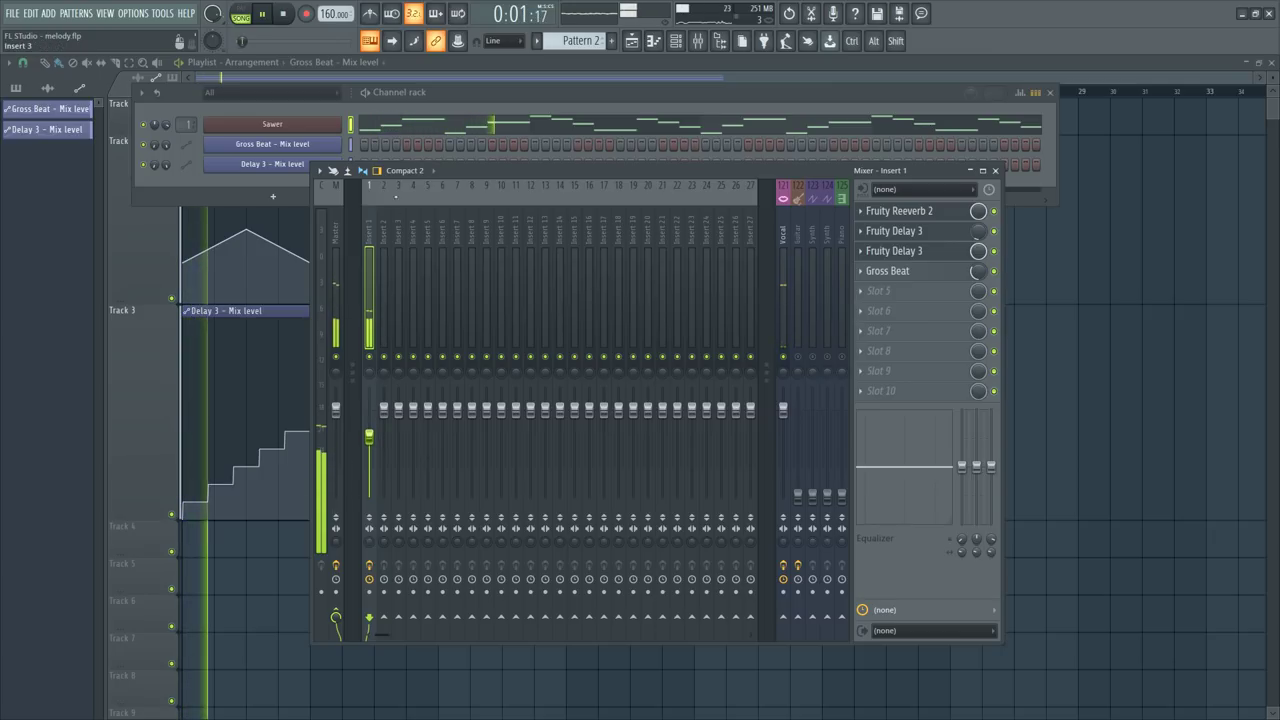
pyautogui.press('space')
# Step: Try further Sawer presets during playback, including FG Trigger-Finger and FG Vaccum Keys
pyautogui.click(318, 125)
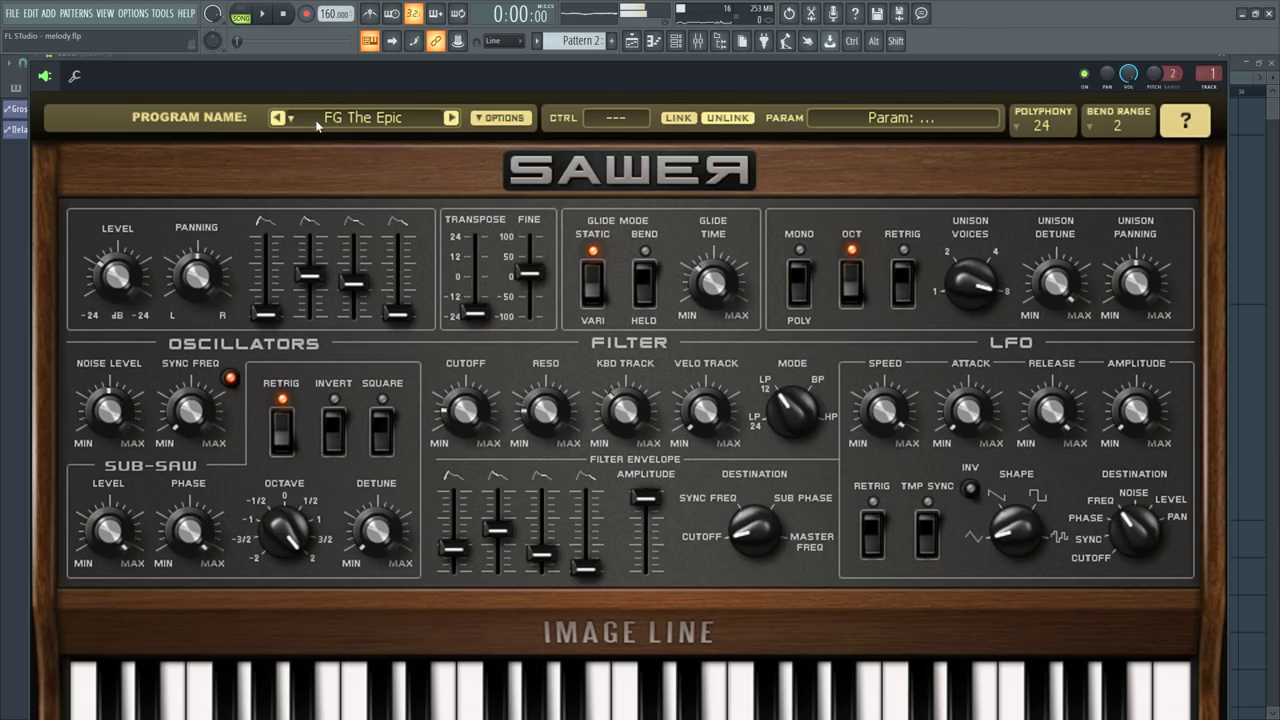
pyautogui.click(451, 118)
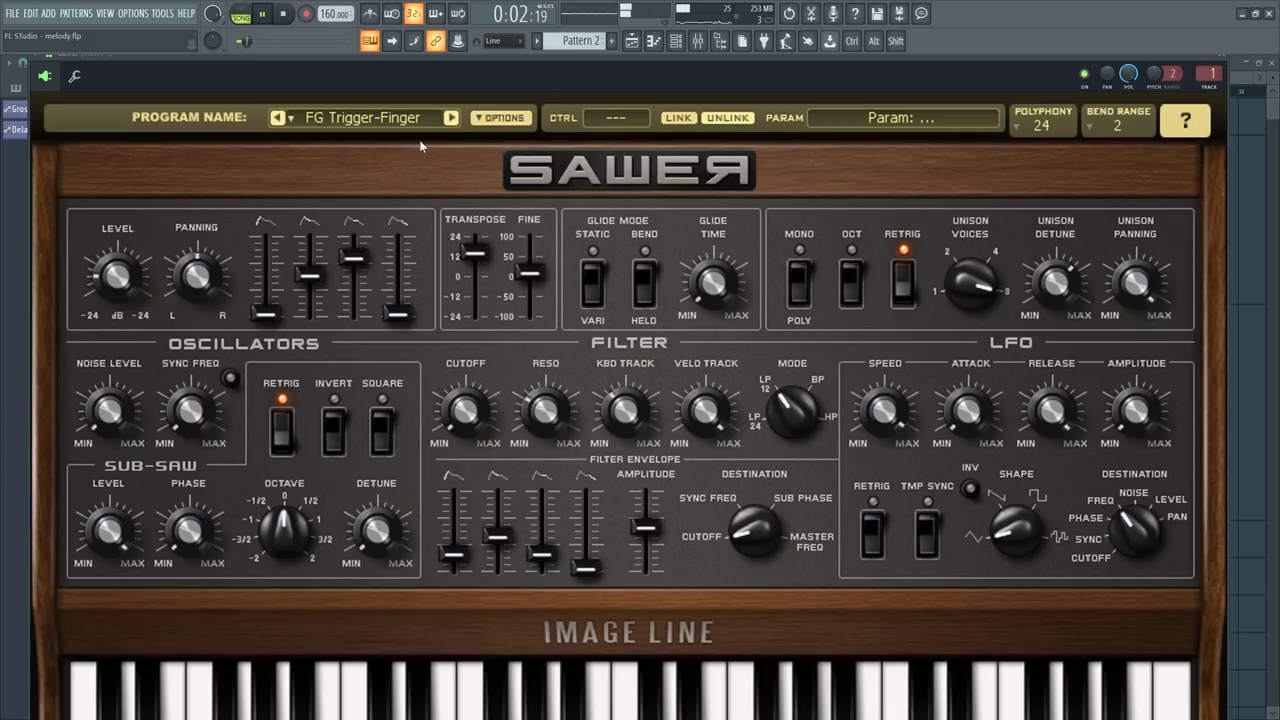
pyautogui.click(451, 118)
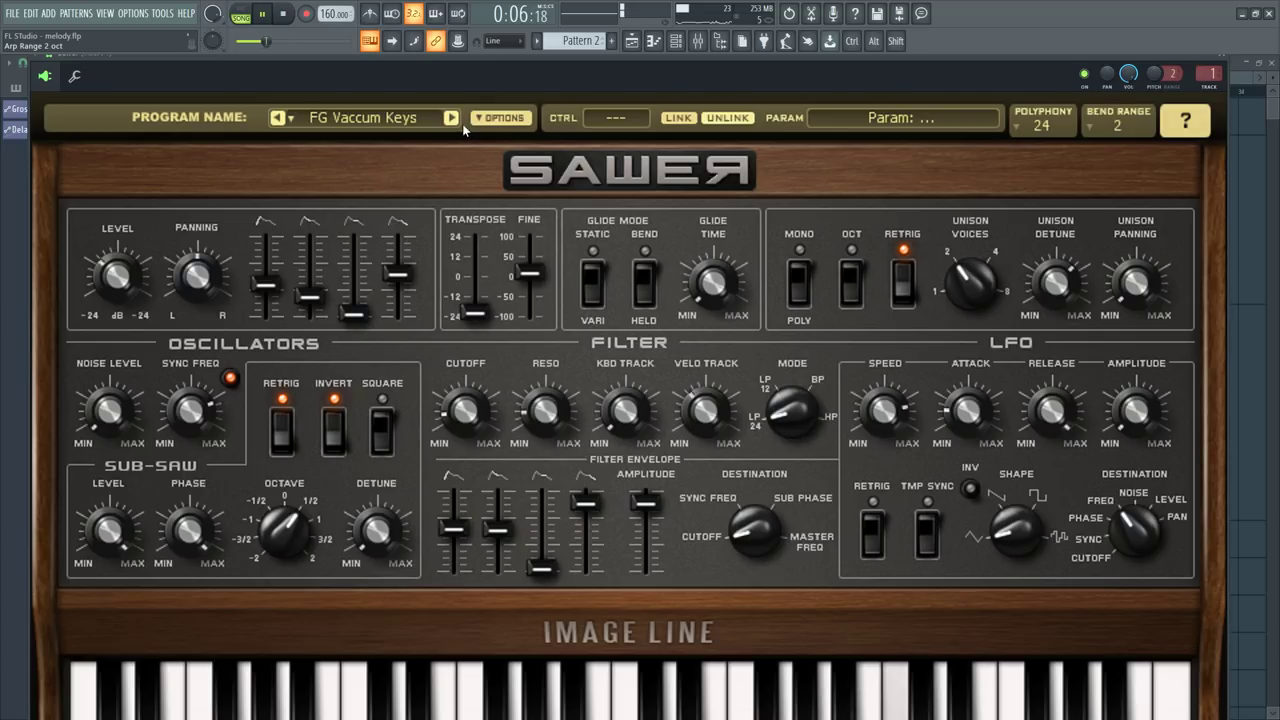
pyautogui.click(451, 118)
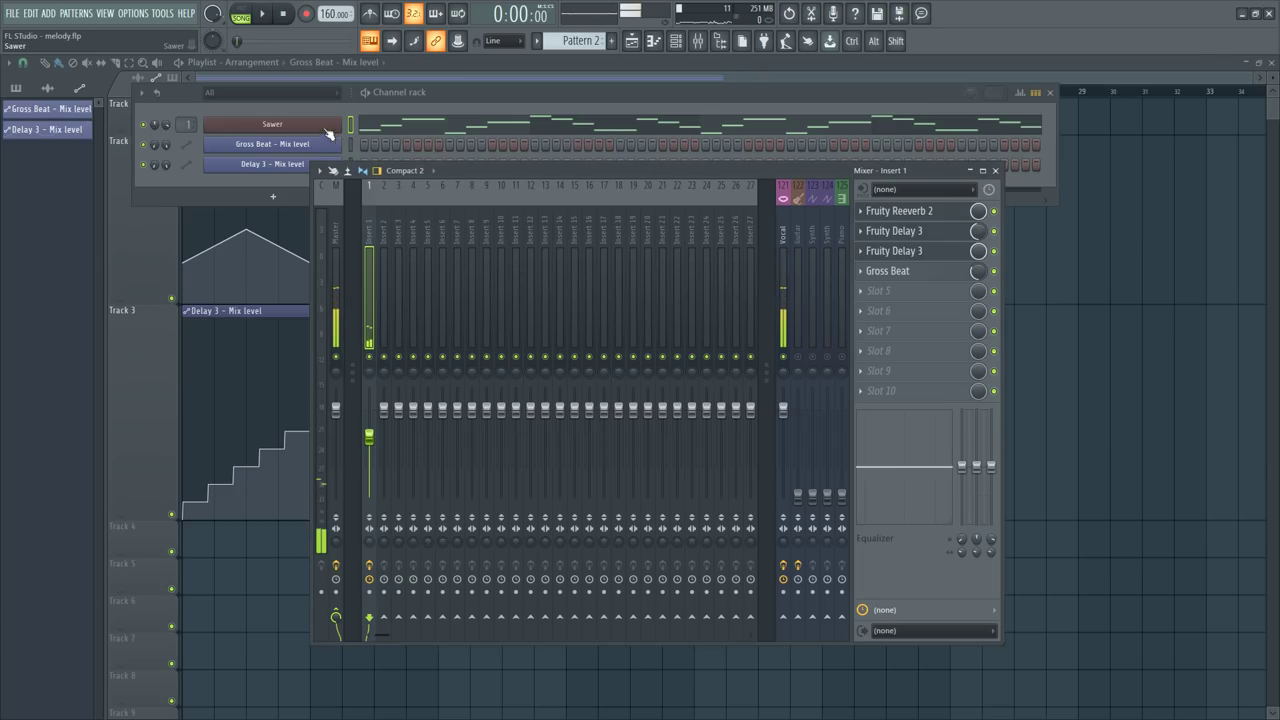
# Step: Replace the Sawer channel's instrument with SimSynth and load its Bells preset
pyautogui.rightClick(329, 133)
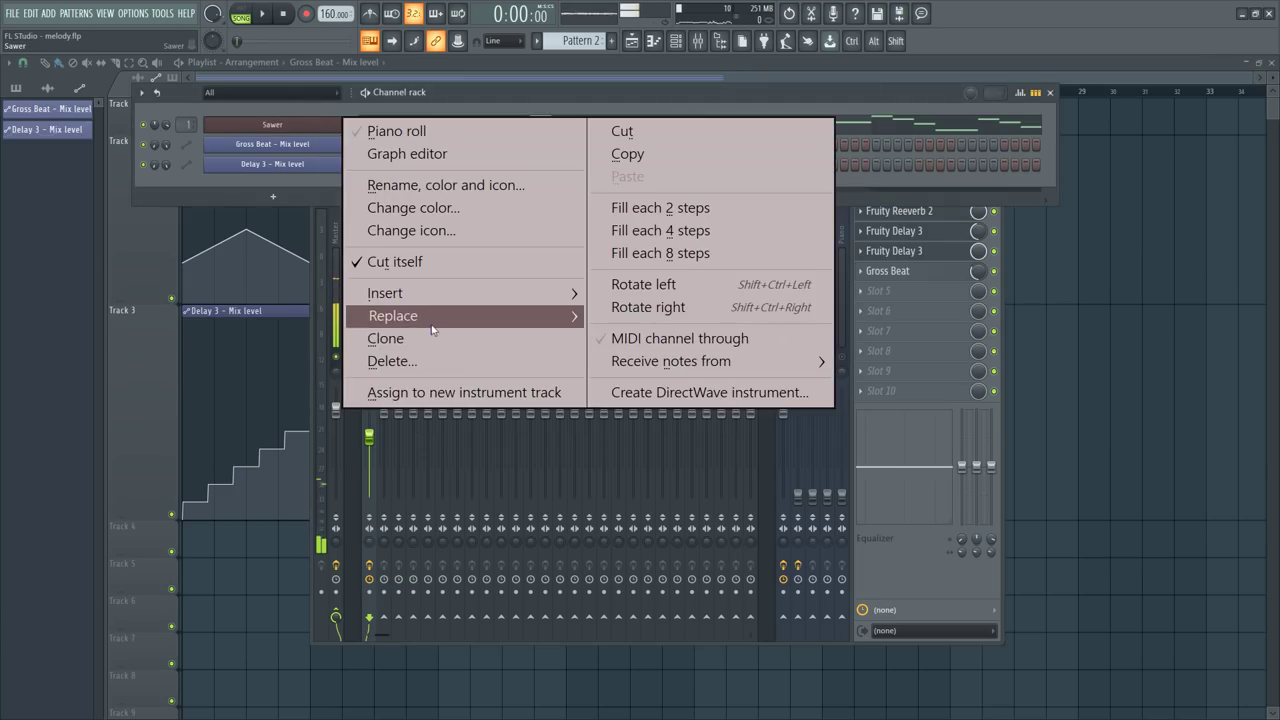
pyautogui.moveTo(400, 318)
pyautogui.click(636, 388)
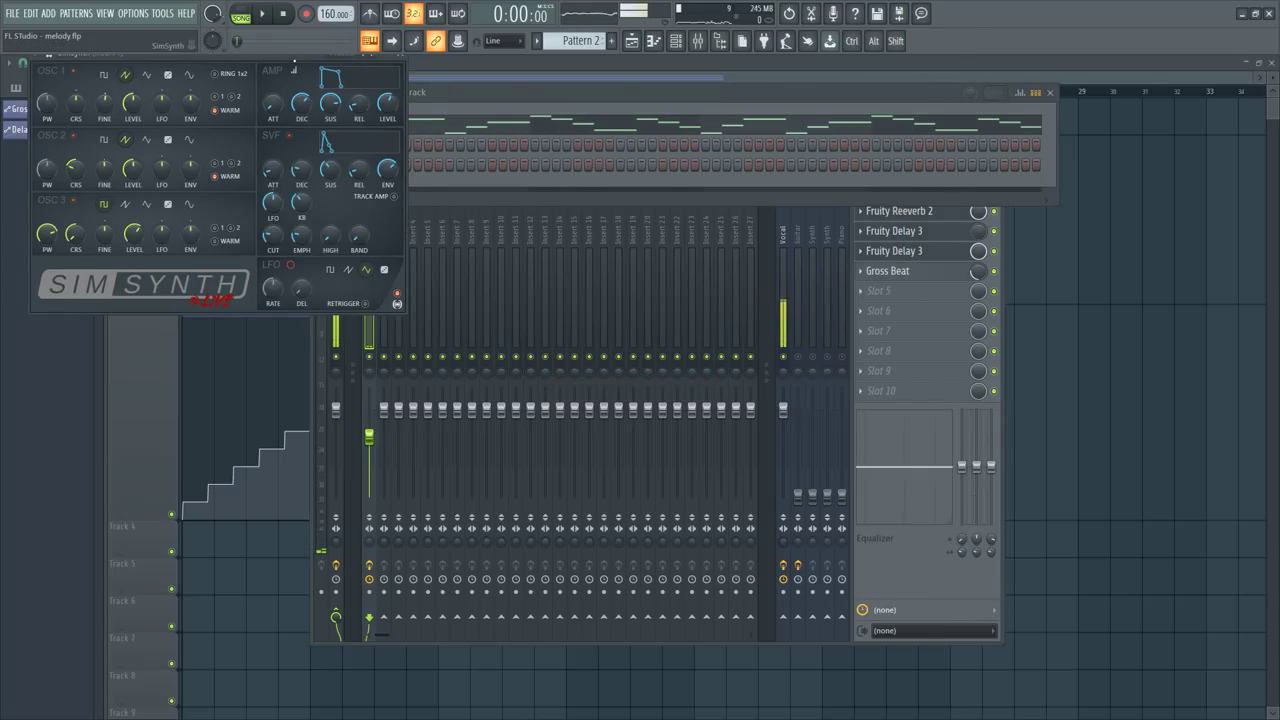
pyautogui.click(384, 120)
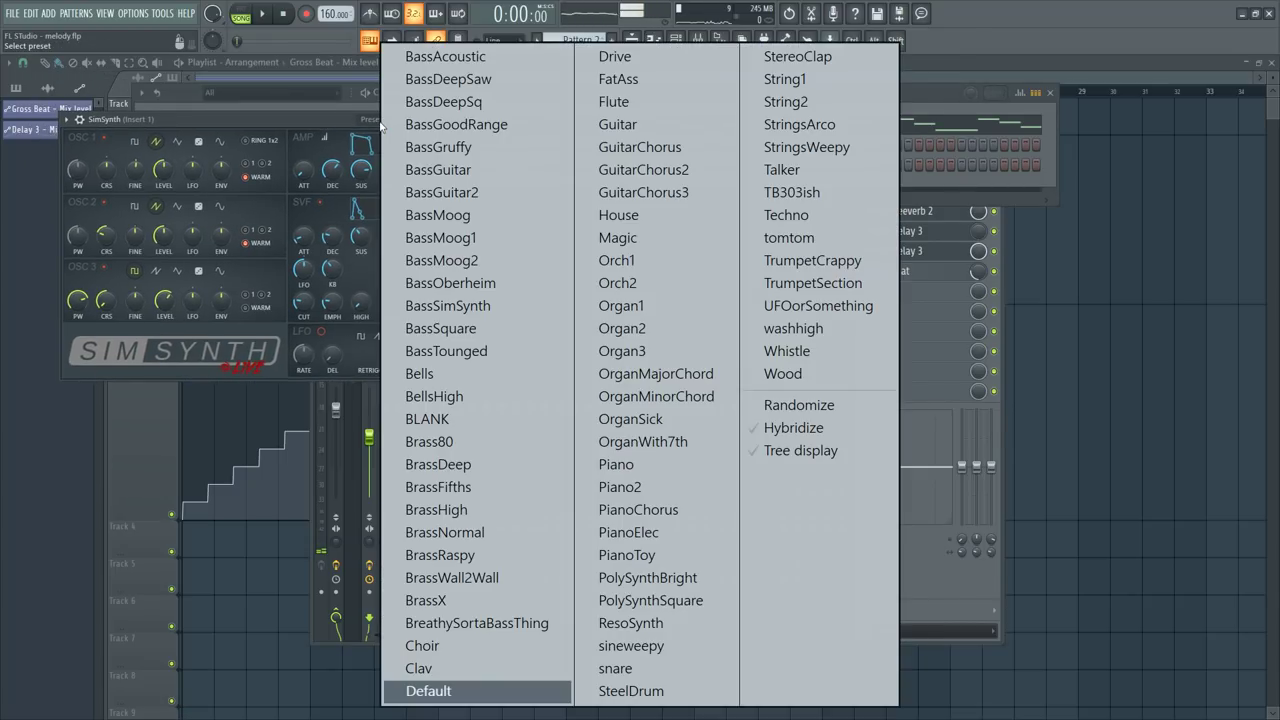
pyautogui.click(470, 373)
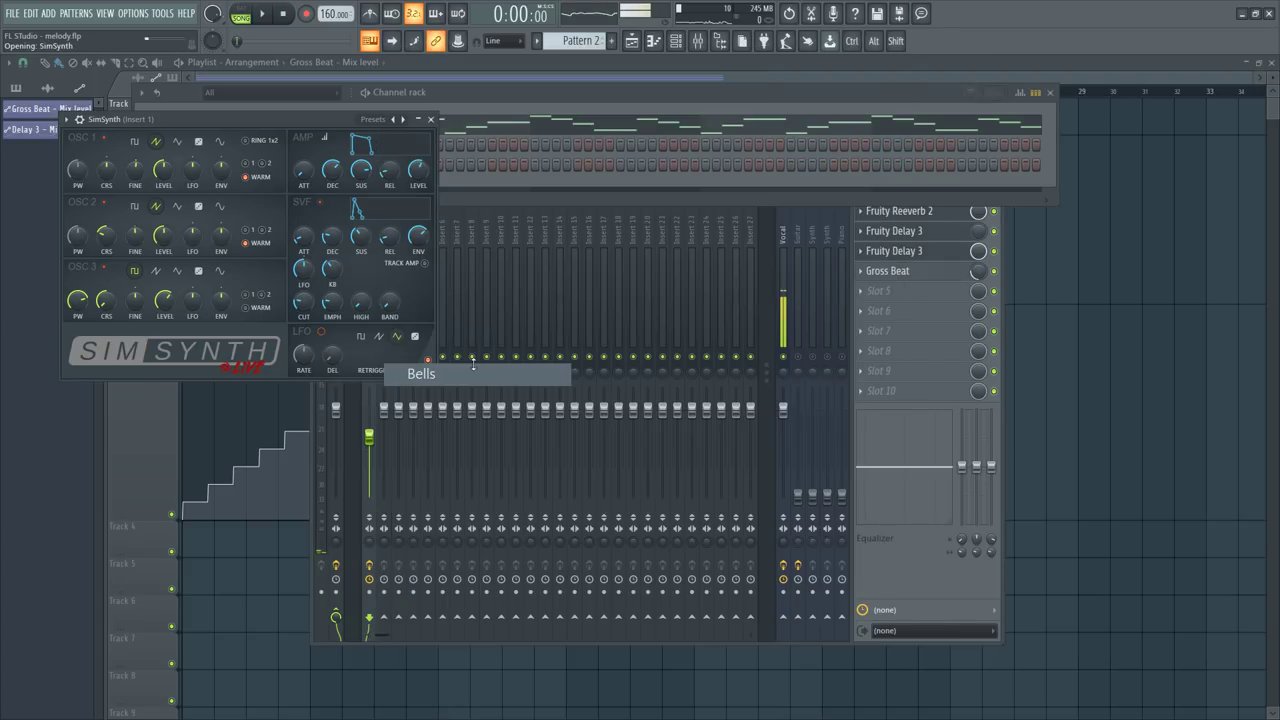
# Step: Audition the melody with the SimSynth Bells sound while the Vocal mixer track is muted, and unmute the track
pyautogui.click(785, 357)
pyautogui.press('space')
pyautogui.click(272, 120)
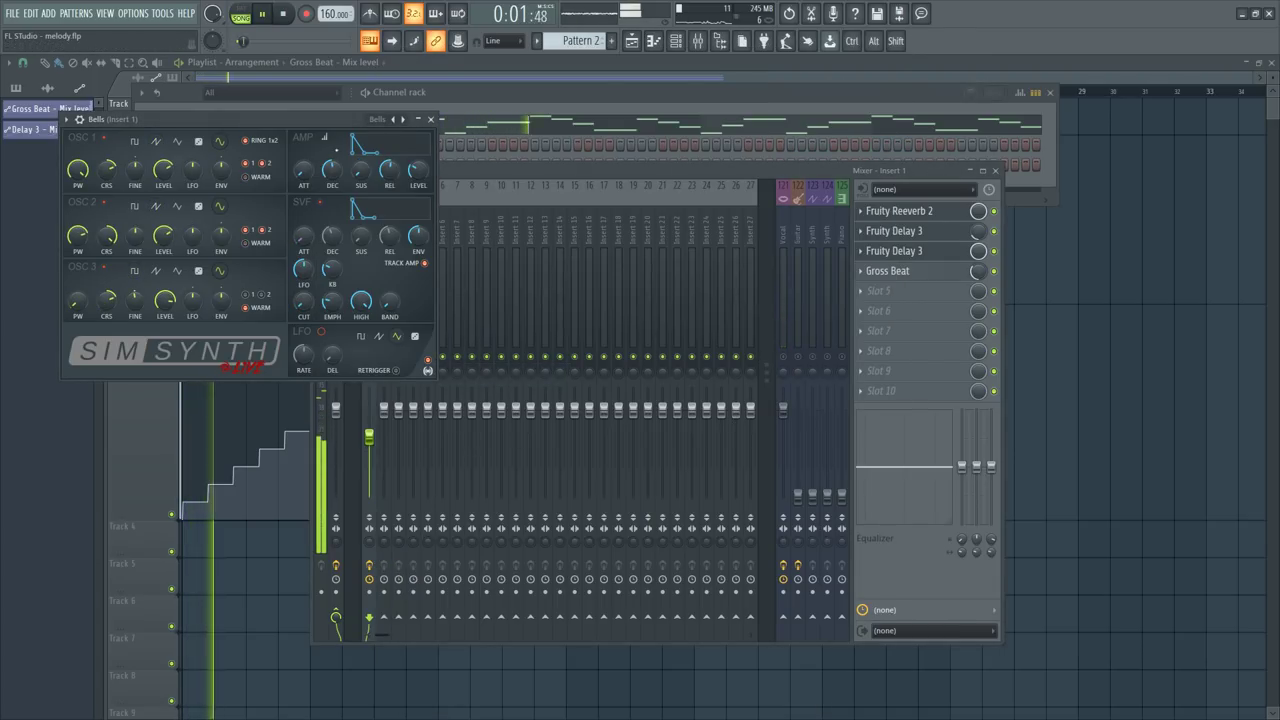
pyautogui.press('space')
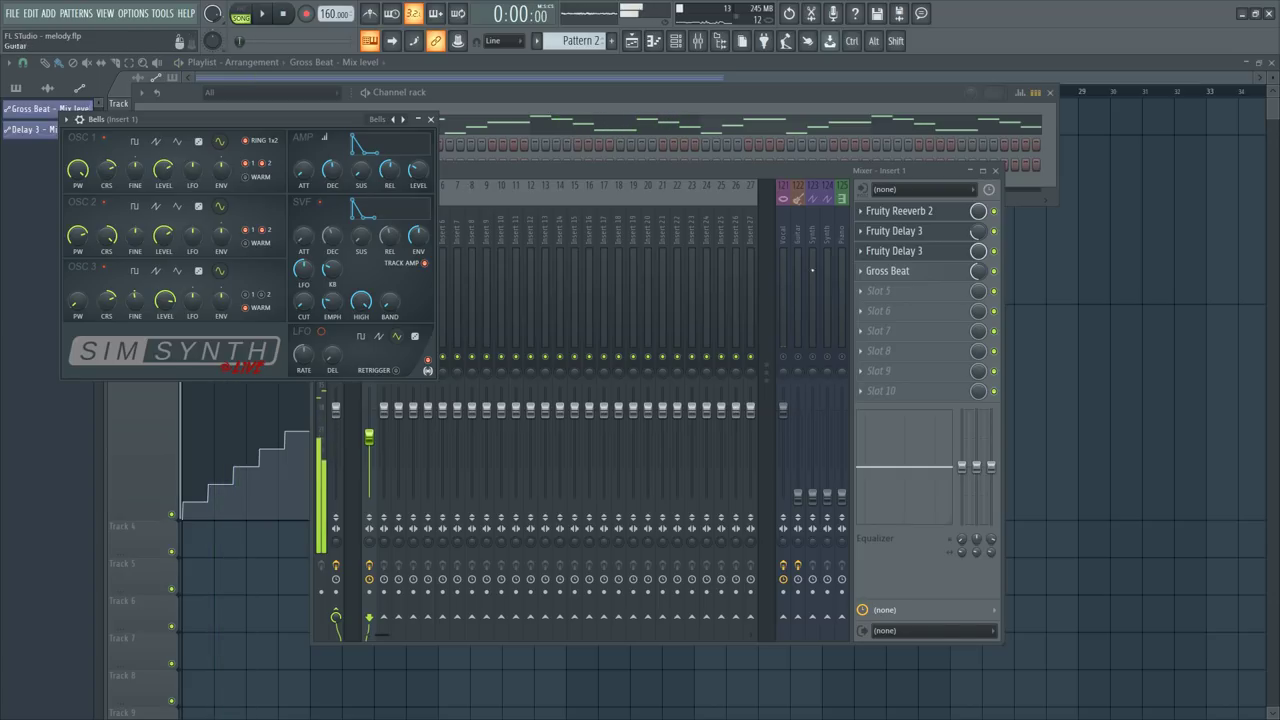
pyautogui.click(785, 370)
pyautogui.click(285, 120)
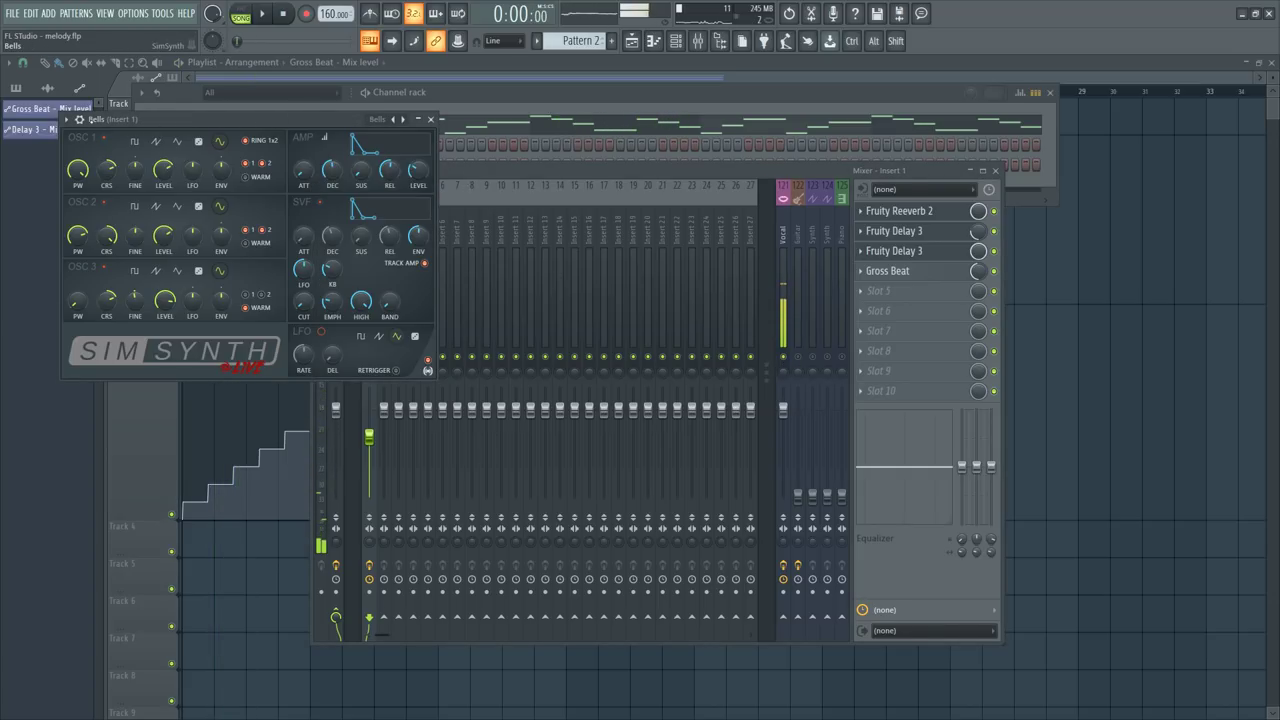
# Step: Switch the SimSynth instrument from Bells to its BLANK preset and audition the melody with it
pyautogui.click(84, 120)
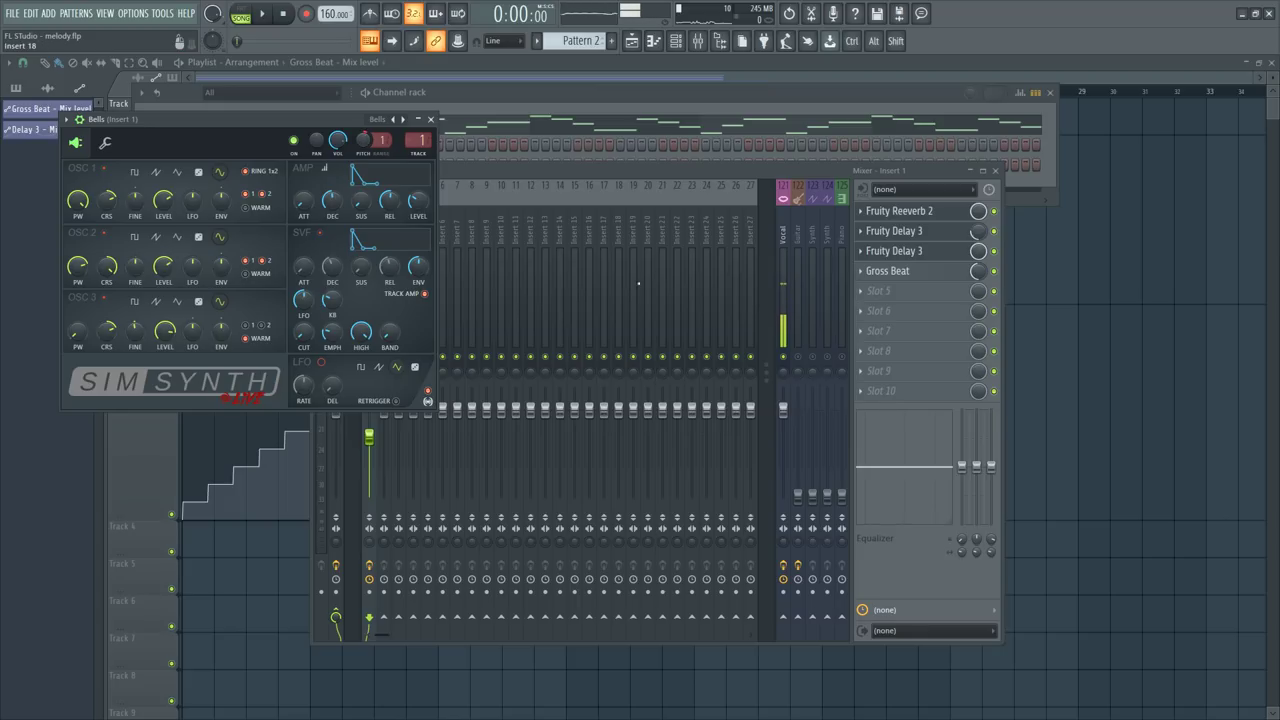
pyautogui.press('space')
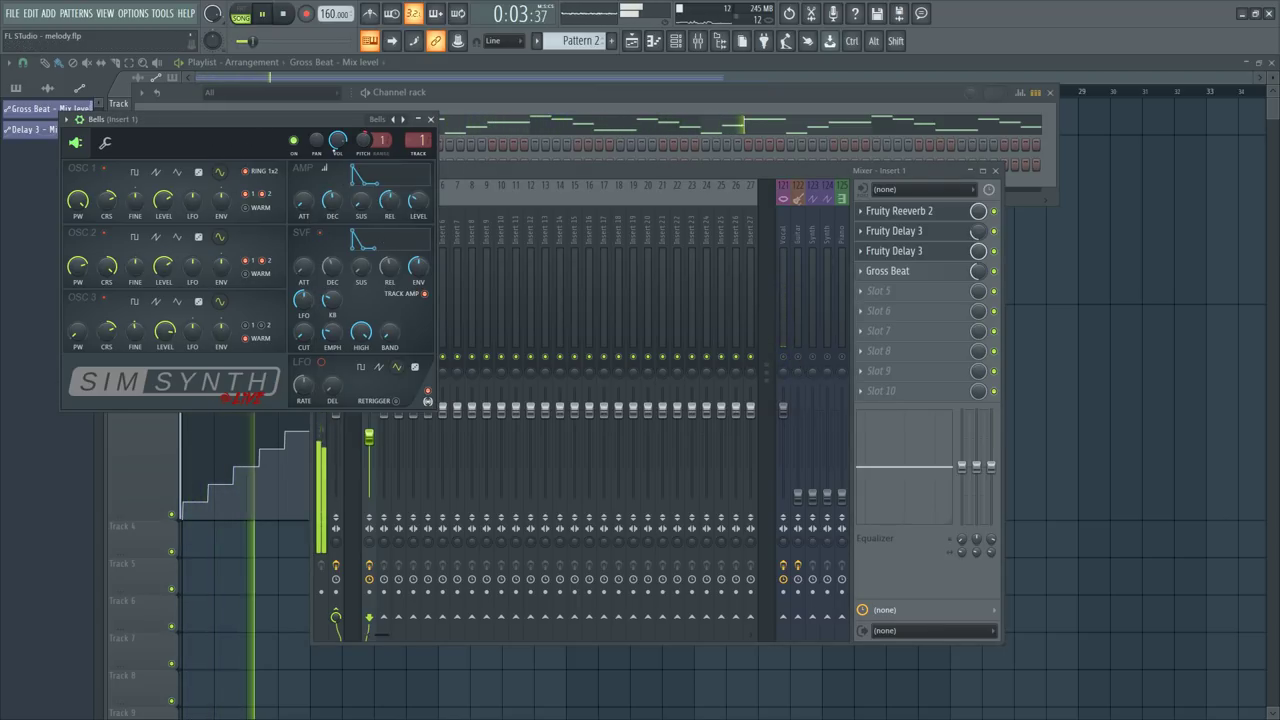
pyautogui.click(396, 119)
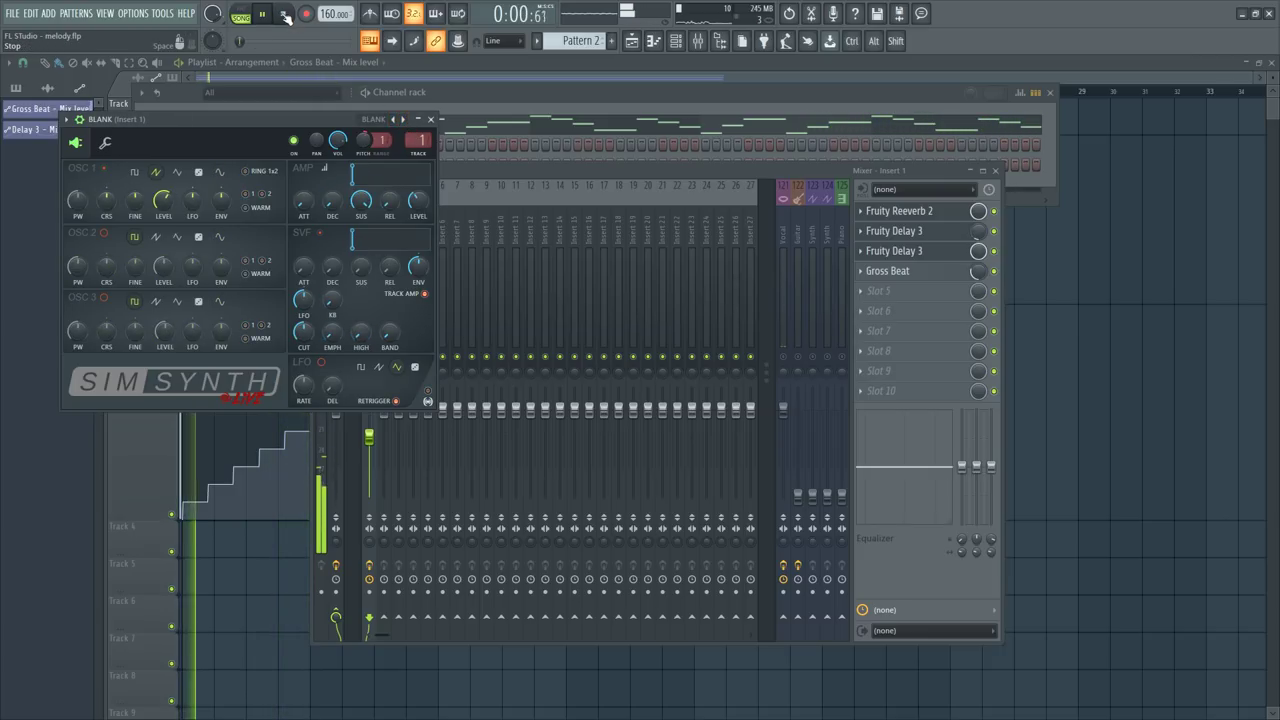
pyautogui.press('F6')
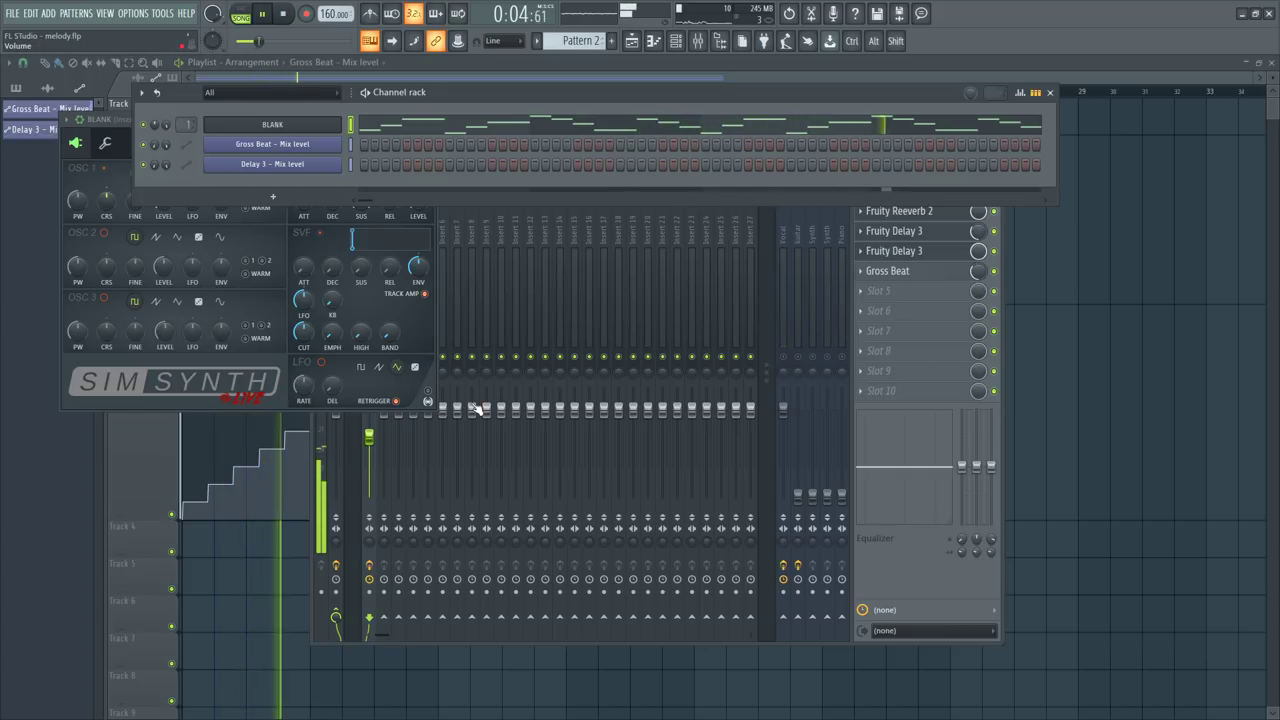
pyautogui.press('F9')
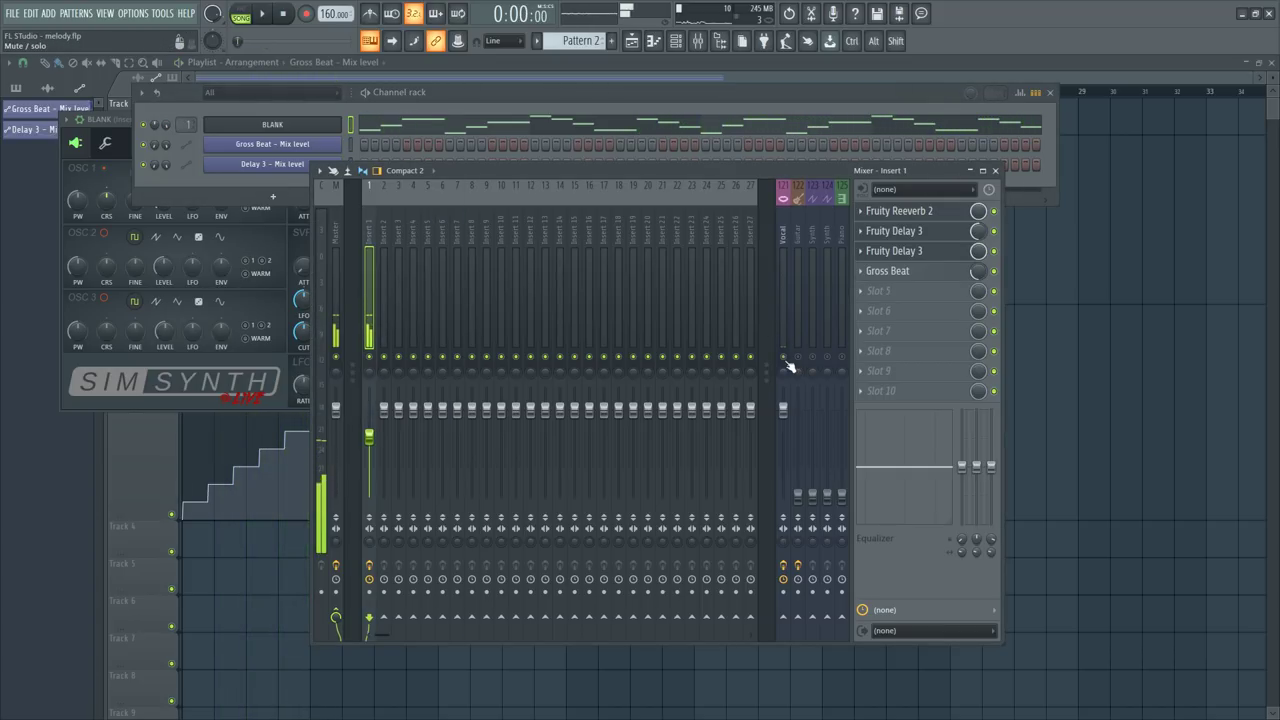
# Step: Add a second Gross Beat to effect slot 5 of Insert 1 and select its first volume envelope
pyautogui.click(886, 302)
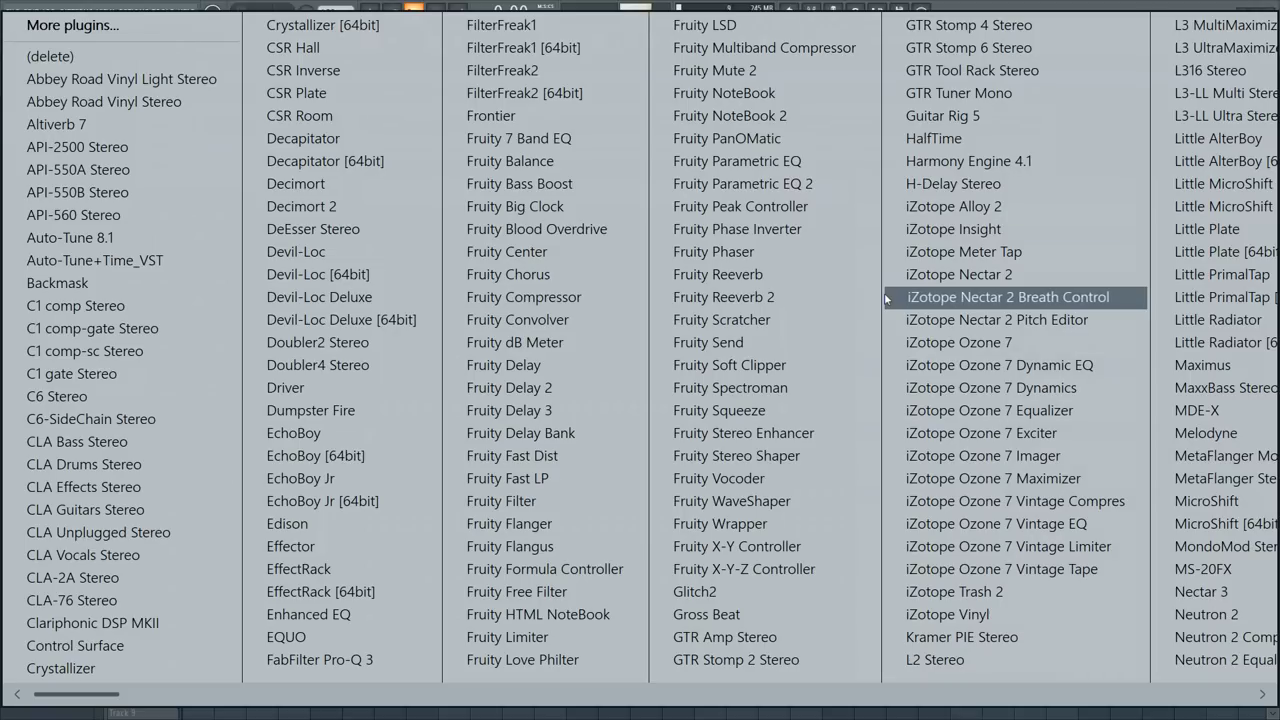
pyautogui.click(708, 614)
pyautogui.click(40, 326)
# Step: Draw falling ramps over the first three beats of Gross Beat's volume envelope, using Single curve points that restart at full level
pyautogui.click(297, 207)
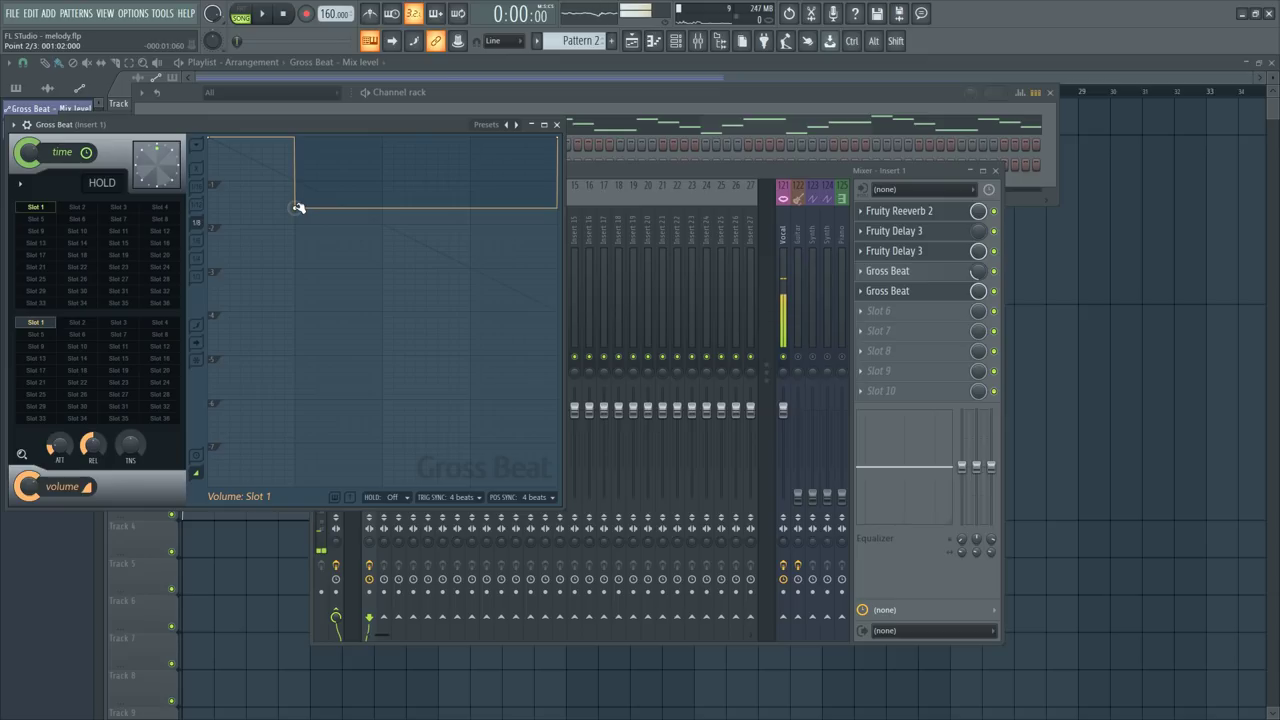
pyautogui.rightClick(297, 209)
pyautogui.click(357, 329)
pyautogui.moveTo(300, 214); pyautogui.dragTo(294, 414)
pyautogui.click(299, 133)
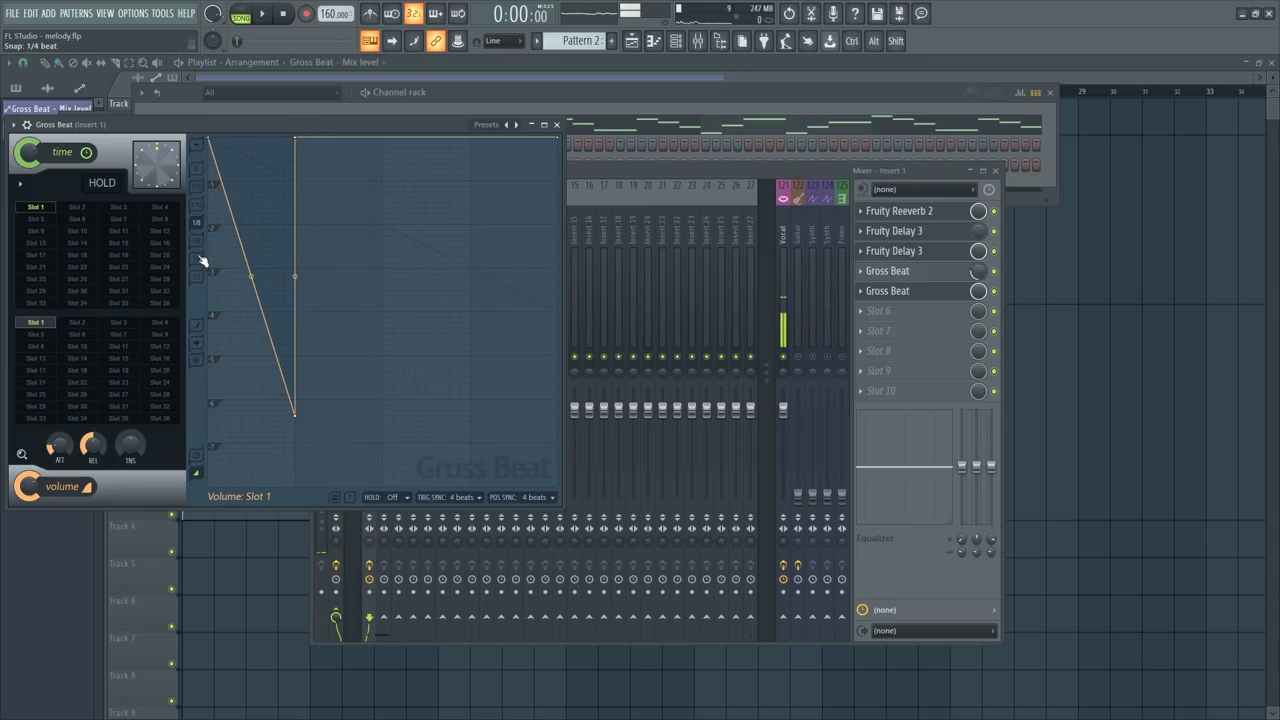
pyautogui.moveTo(401, 207); pyautogui.dragTo(382, 387)
pyautogui.press('space')
pyautogui.click(382, 137)
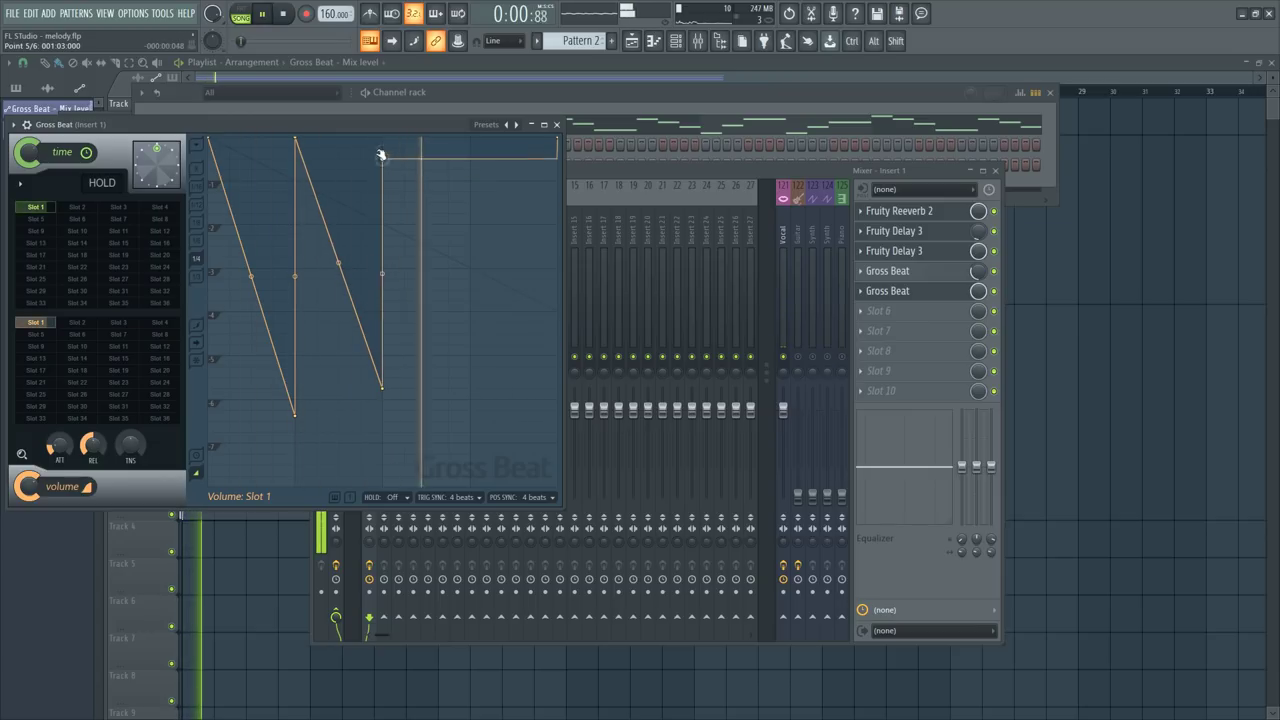
pyautogui.click(473, 268)
pyautogui.rightClick(472, 267)
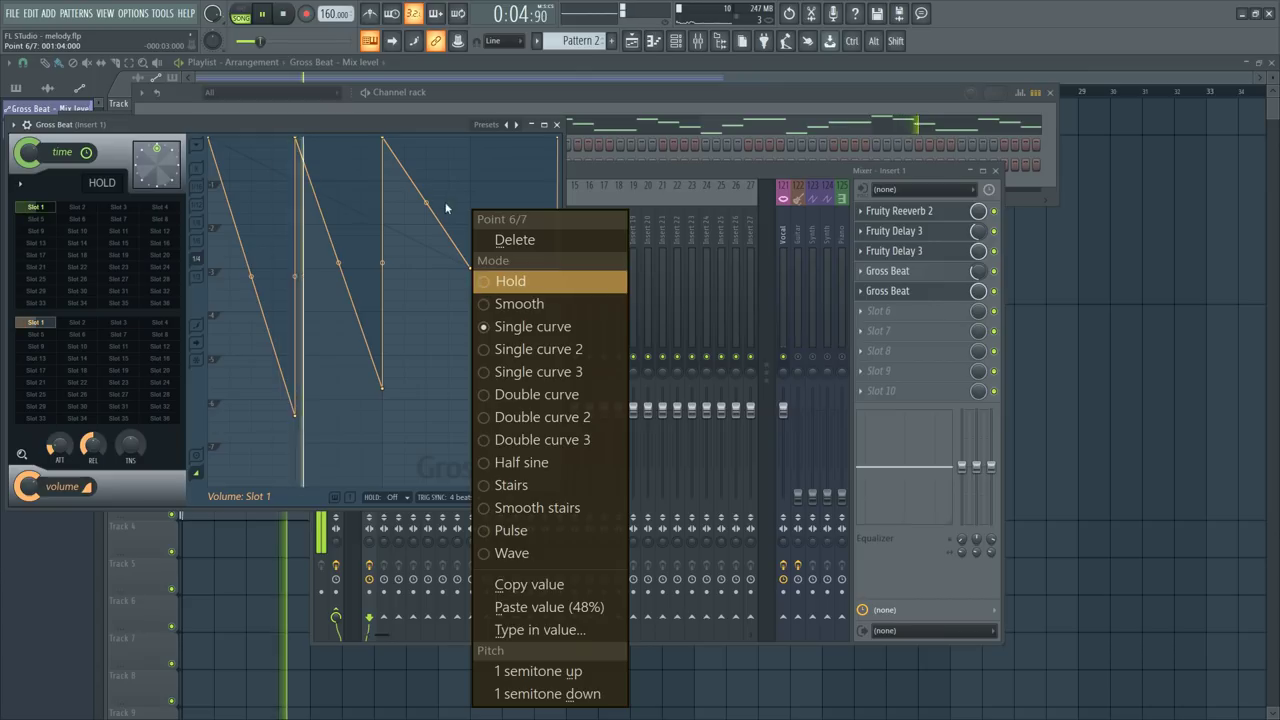
pyautogui.click(408, 173)
# Step: Bend the first two volume ramps upward so each stays loud before falling off steeply
pyautogui.moveTo(251, 276); pyautogui.dragTo(327, 201)
pyautogui.moveTo(338, 262); pyautogui.dragTo(339, 152)
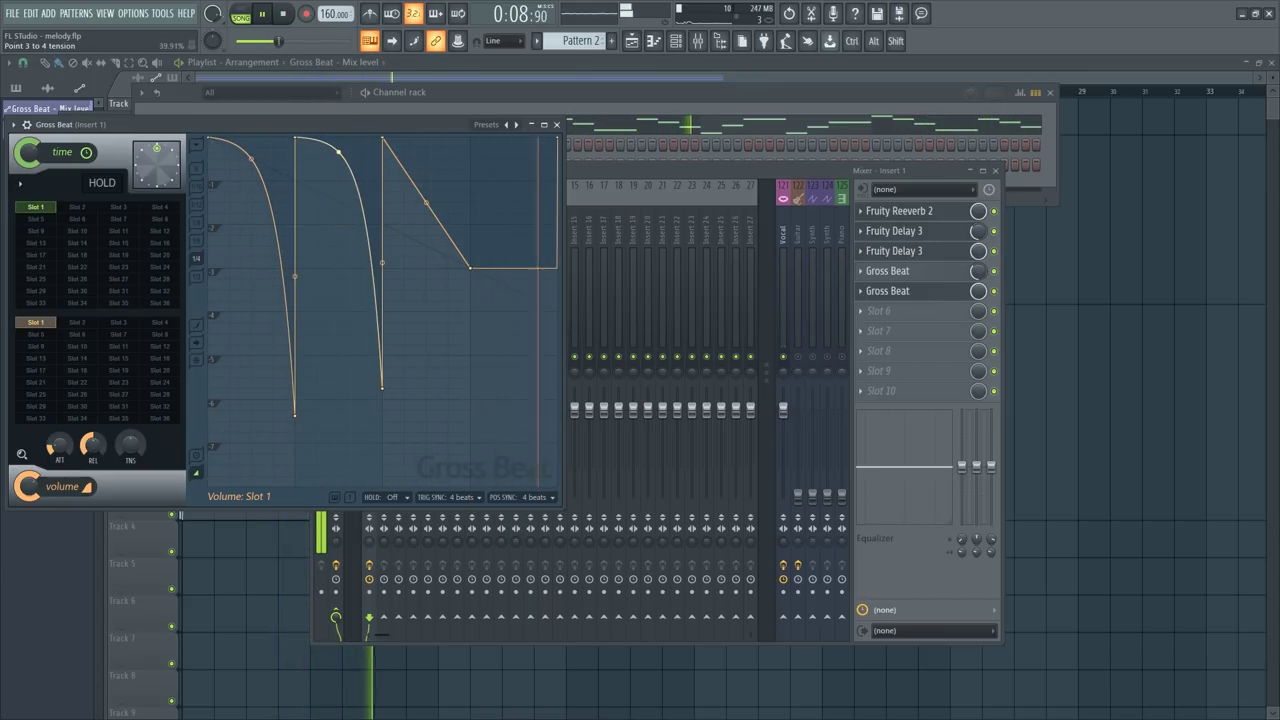
pyautogui.press('space')
# Step: Reshape the first two beats of the volume envelope into curves that start low and rise steeply to full level
pyautogui.moveTo(209, 152); pyautogui.dragTo(209, 401)
pyautogui.moveTo(294, 415); pyautogui.dragTo(285, 135)
pyautogui.press('space')
pyautogui.rightClick(314, 390)
pyautogui.moveTo(312, 391); pyautogui.dragTo(296, 399)
pyautogui.moveTo(385, 389); pyautogui.dragTo(382, 138)
pyautogui.press('space')
pyautogui.rightClick(386, 390)
pyautogui.rightClick(385, 389)
pyautogui.click(435, 240)
pyautogui.press('space')
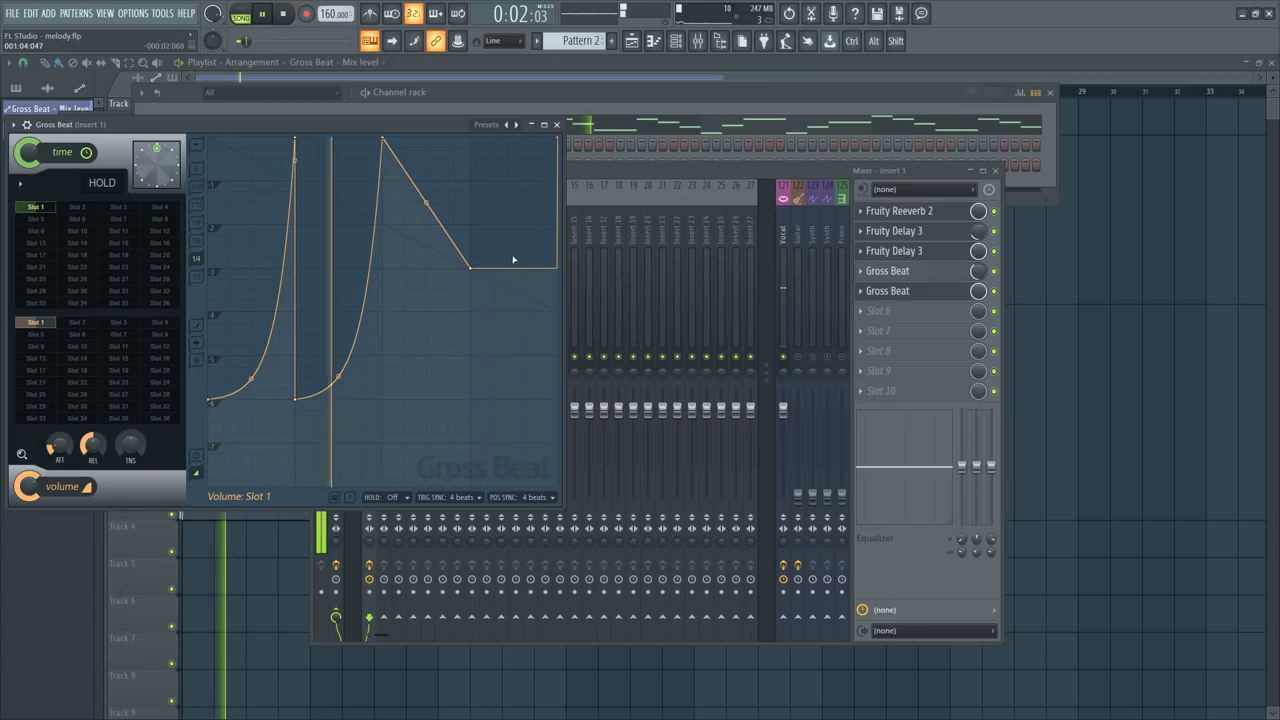
# Step: Set the volume envelope's last point to Single curve and raise its starting point slightly, trying a deeper dip at the second beat
pyautogui.rightClick(557, 141)
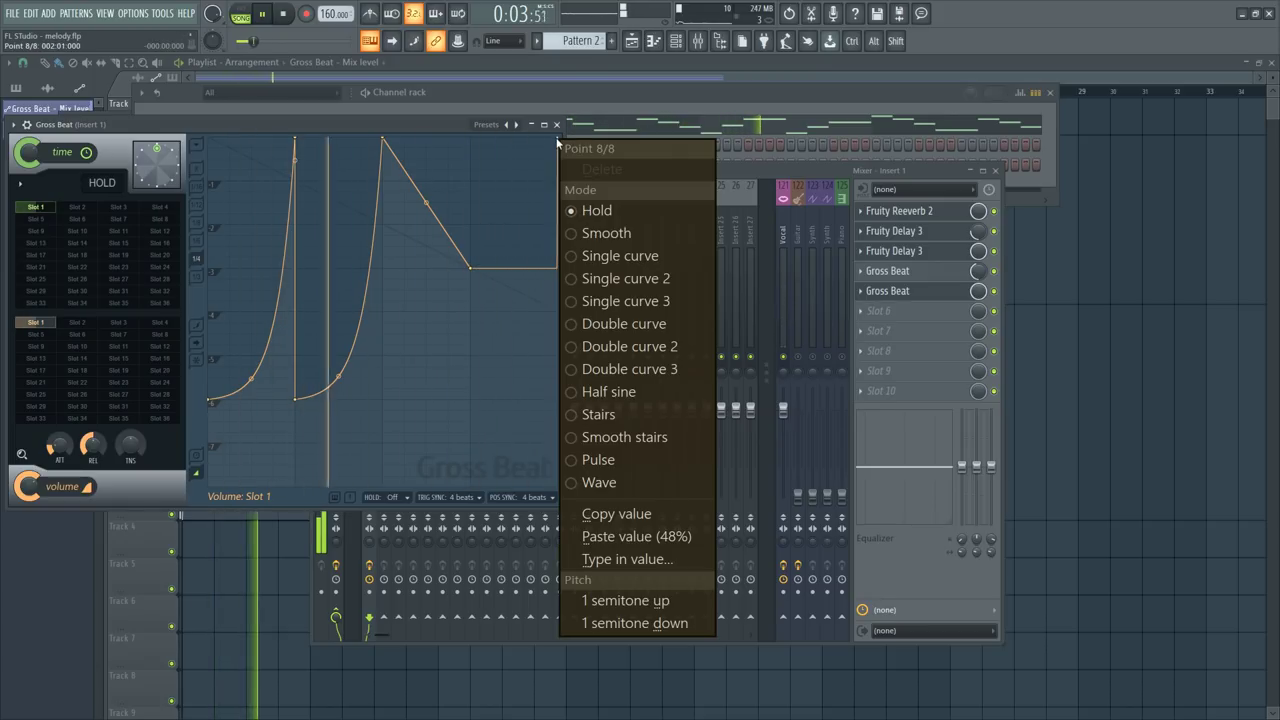
pyautogui.click(615, 255)
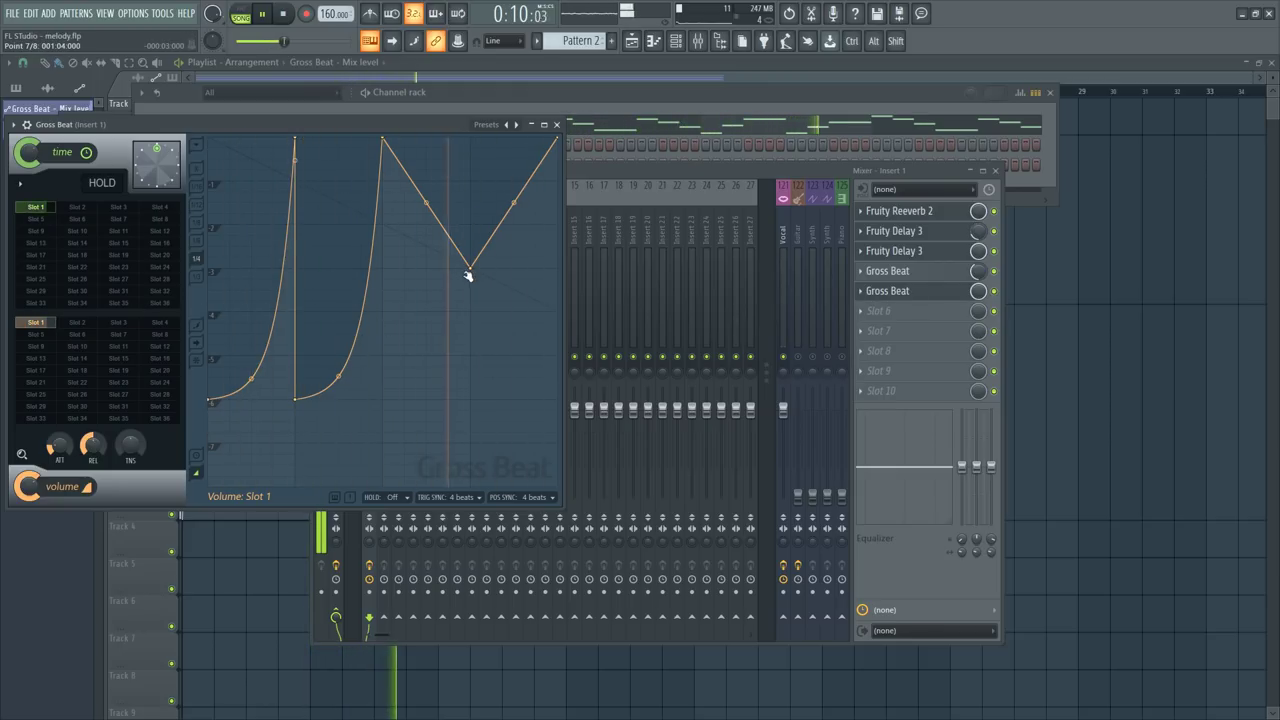
pyautogui.moveTo(306, 400); pyautogui.dragTo(306, 490)
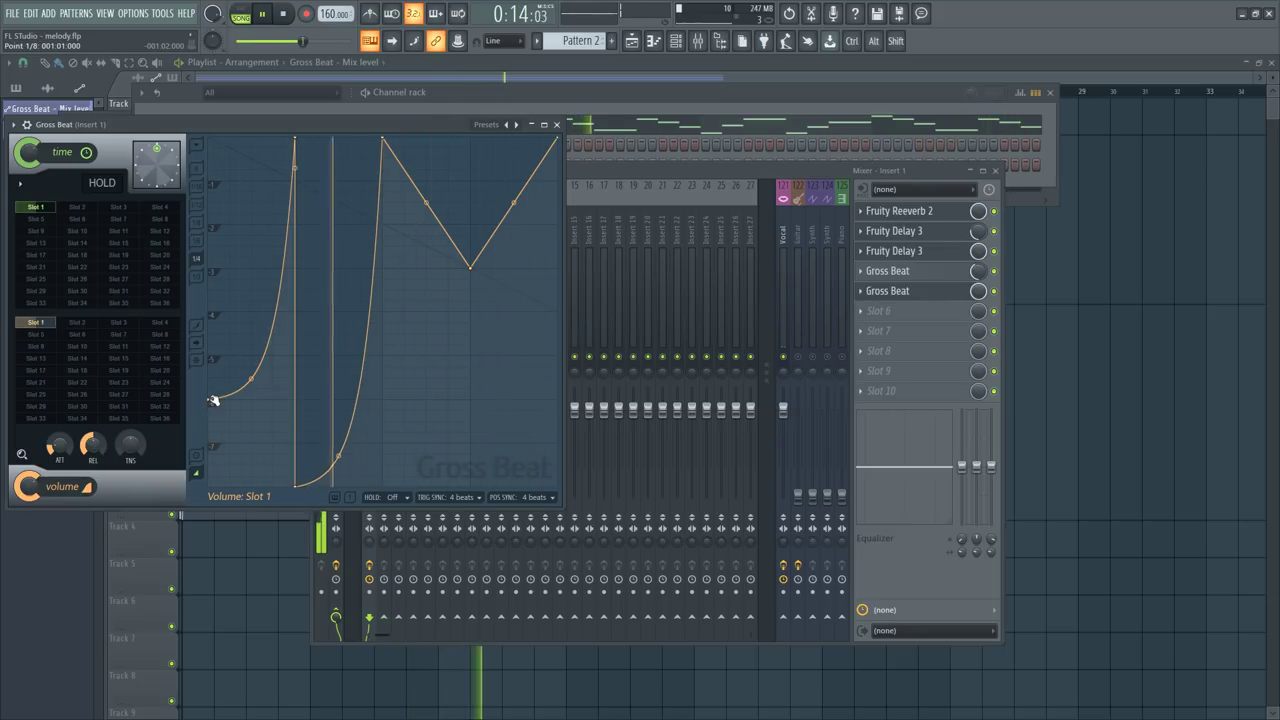
pyautogui.moveTo(213, 400); pyautogui.dragTo(211, 357)
pyautogui.moveTo(304, 484); pyautogui.dragTo(306, 400)
pyautogui.press('space')
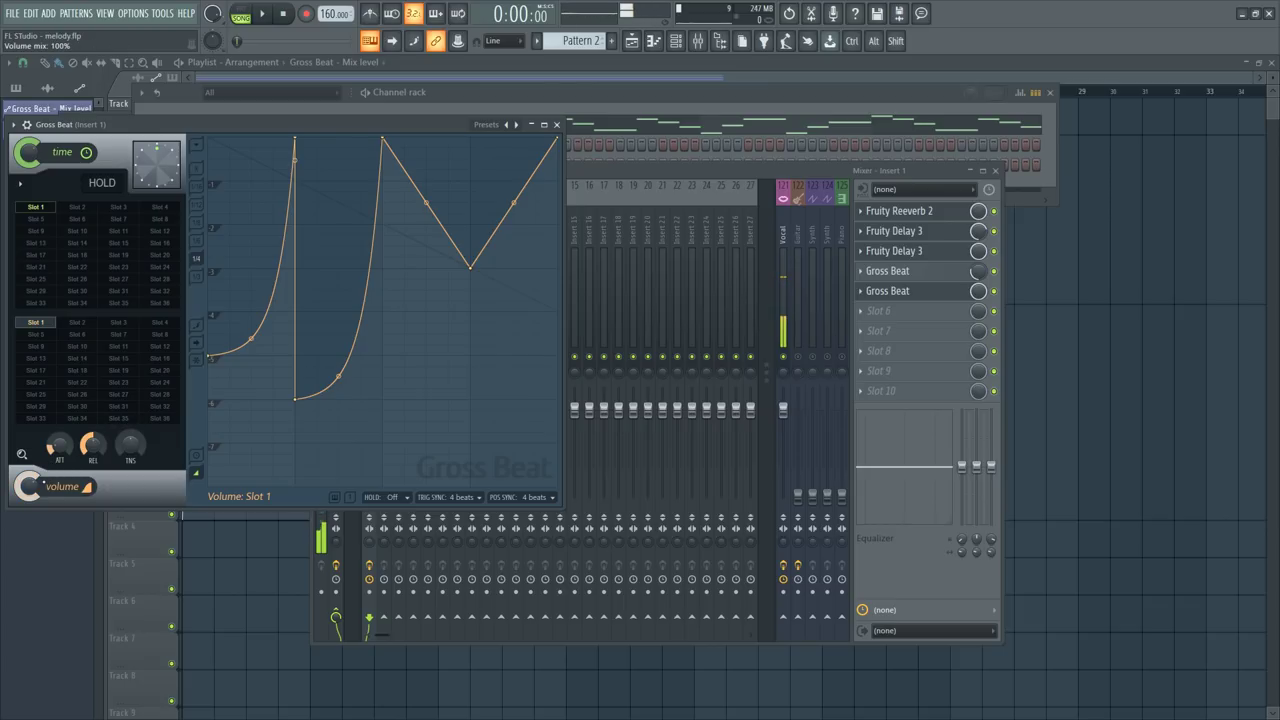
# Step: Audition the song with the second Gross Beat active and the Vocal mixer track muted
pyautogui.press('space')
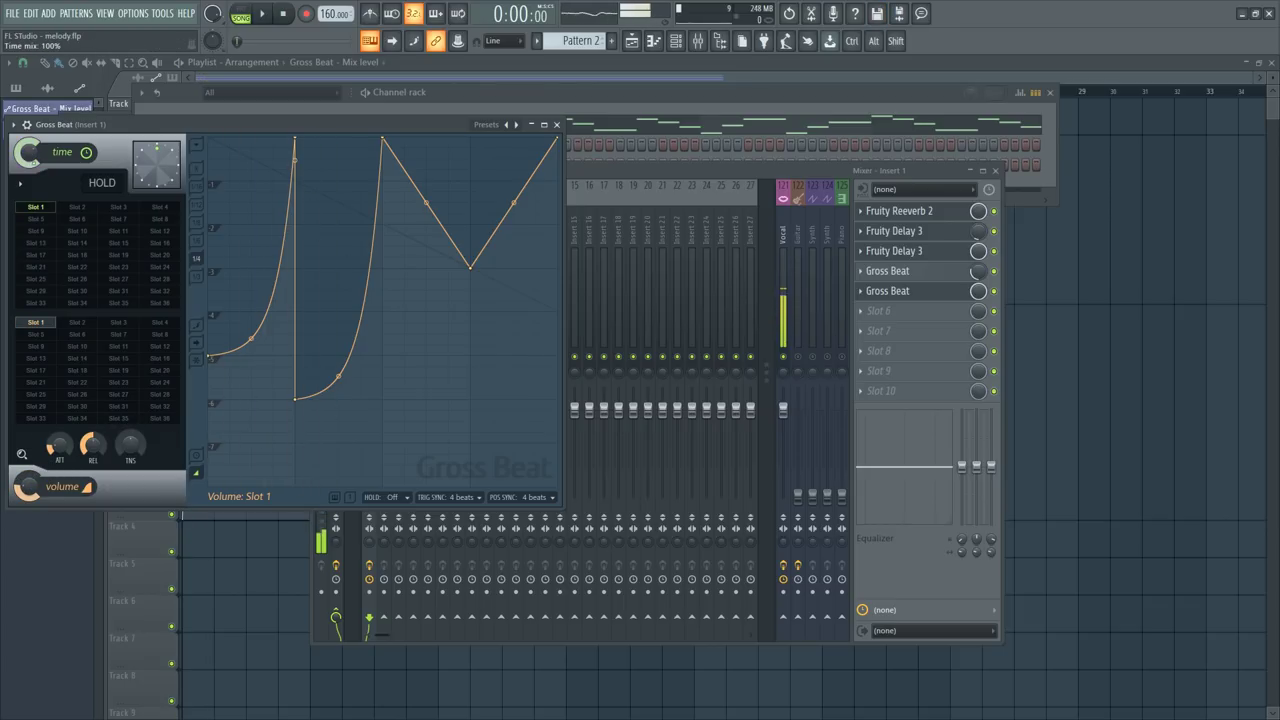
pyautogui.press('space')
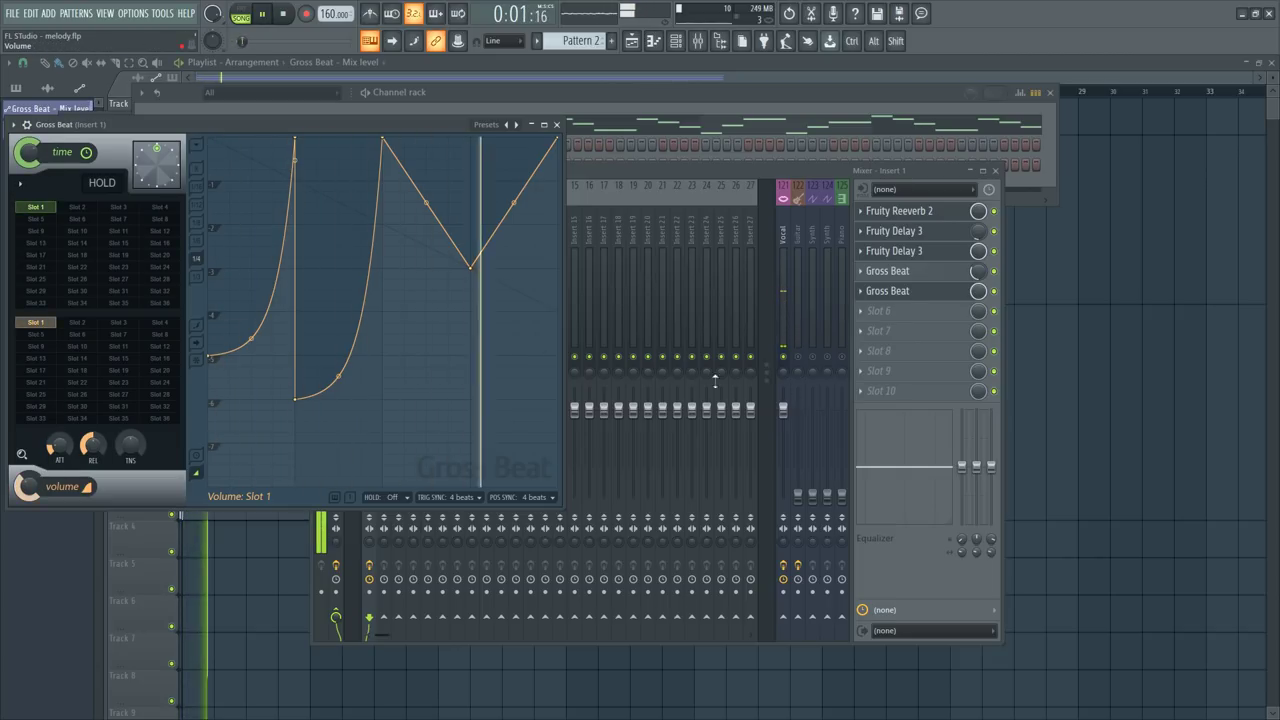
pyautogui.click(791, 362)
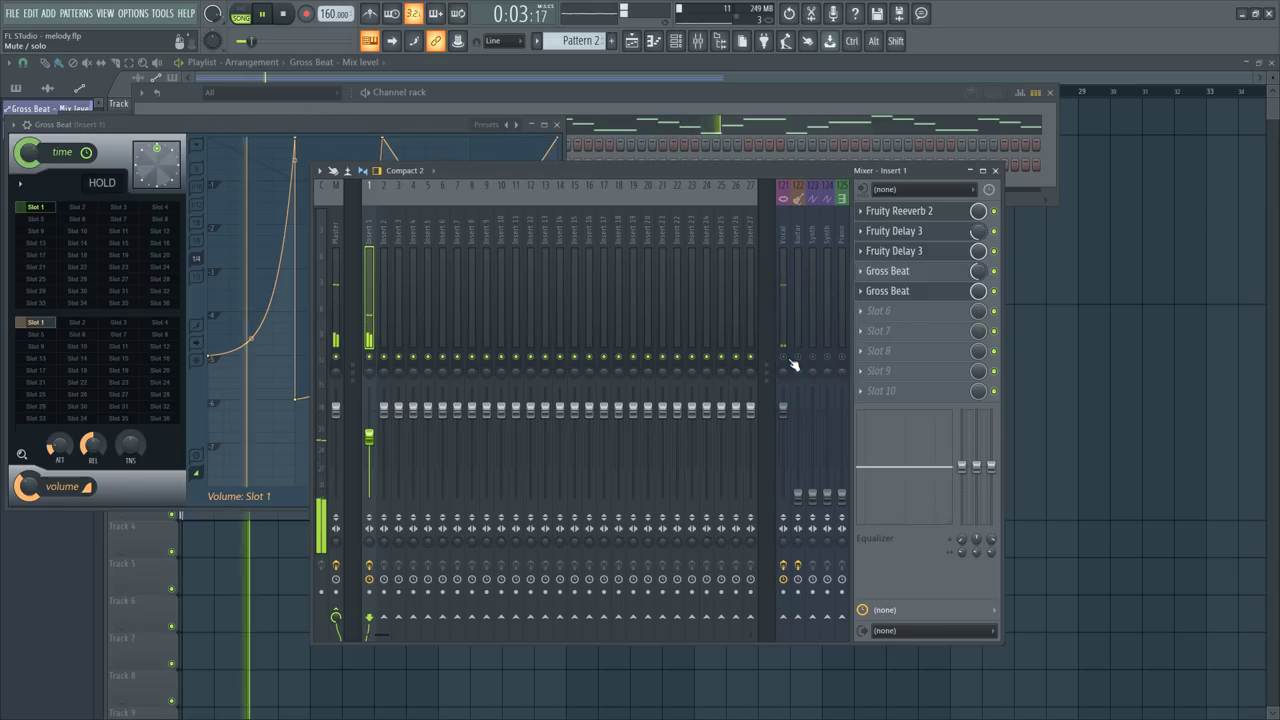
pyautogui.click(1152, 368)
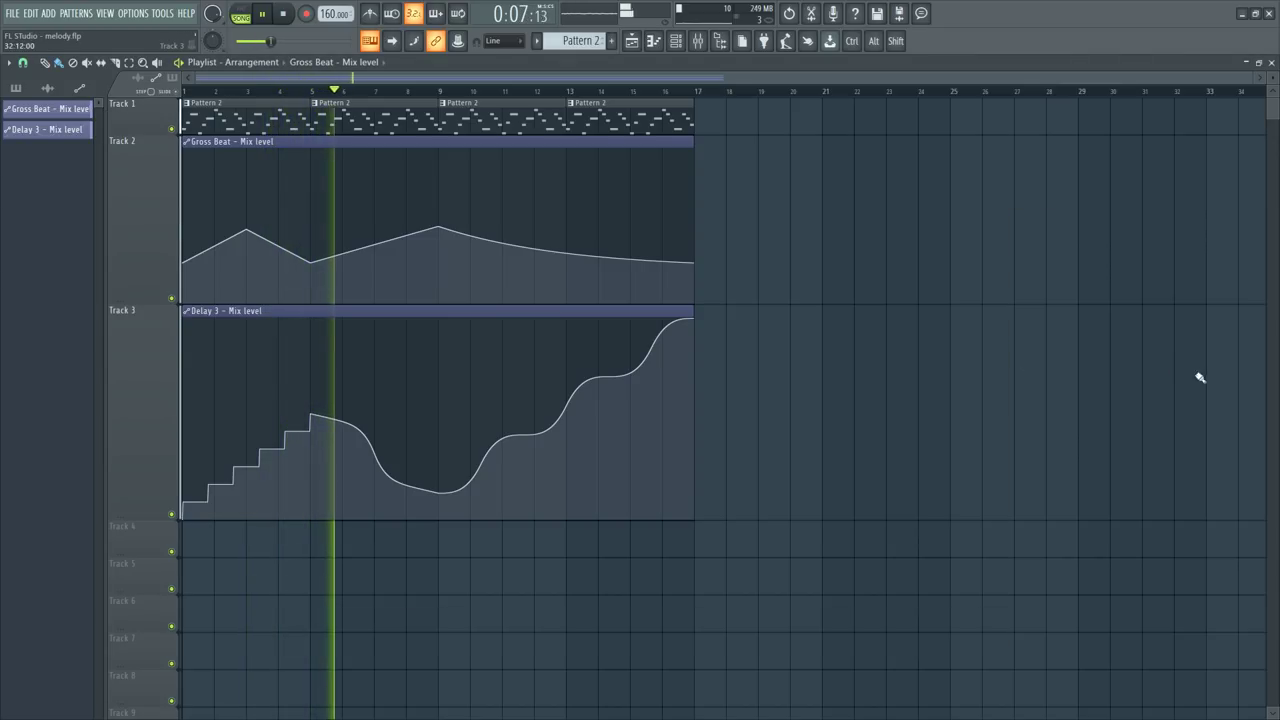
# Step: Add Fruity Stereo Enhancer to slot 6 of Insert 1, set its phase offset to 3.9 ms right and audition it with Vocal muted
pyautogui.click(702, 45)
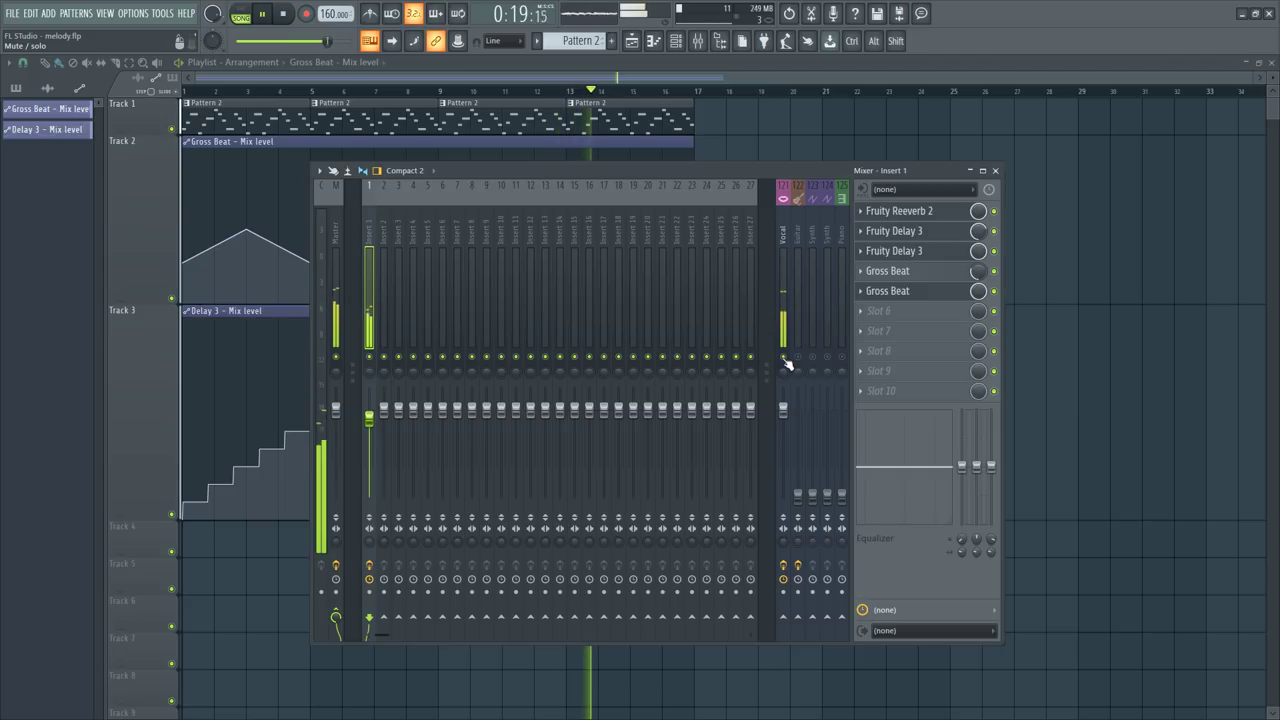
pyautogui.click(884, 316)
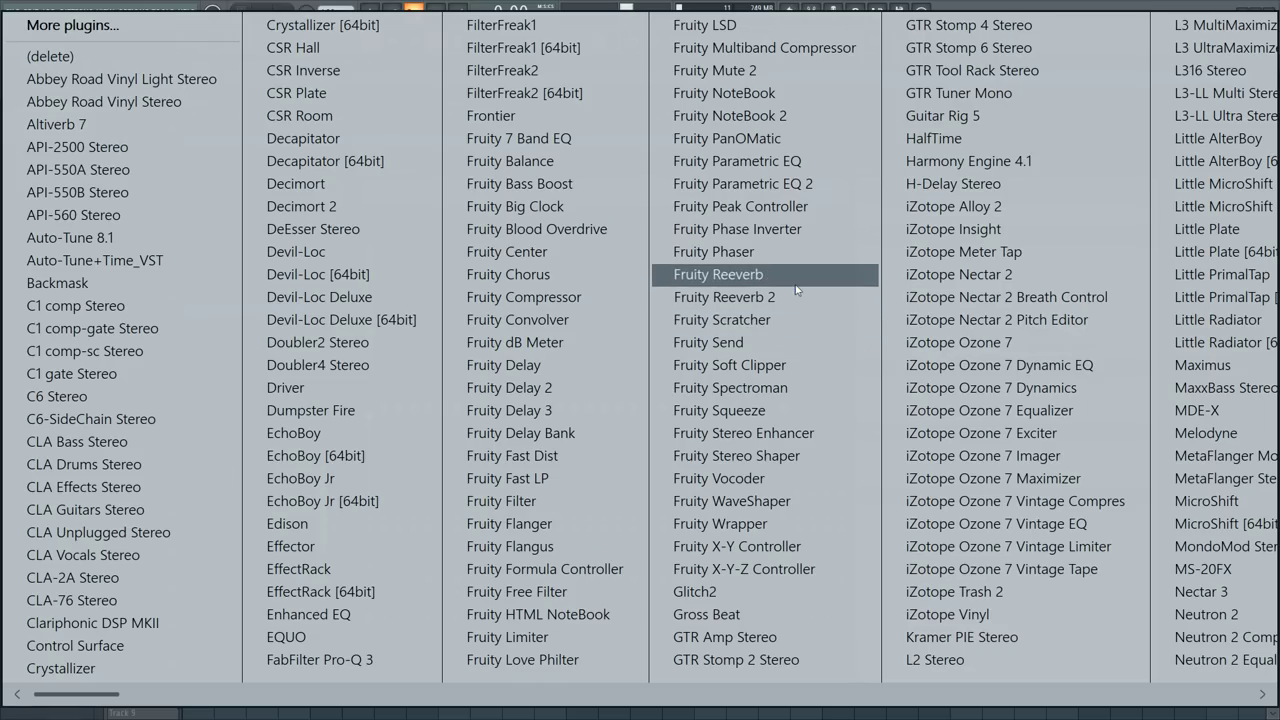
pyautogui.click(765, 433)
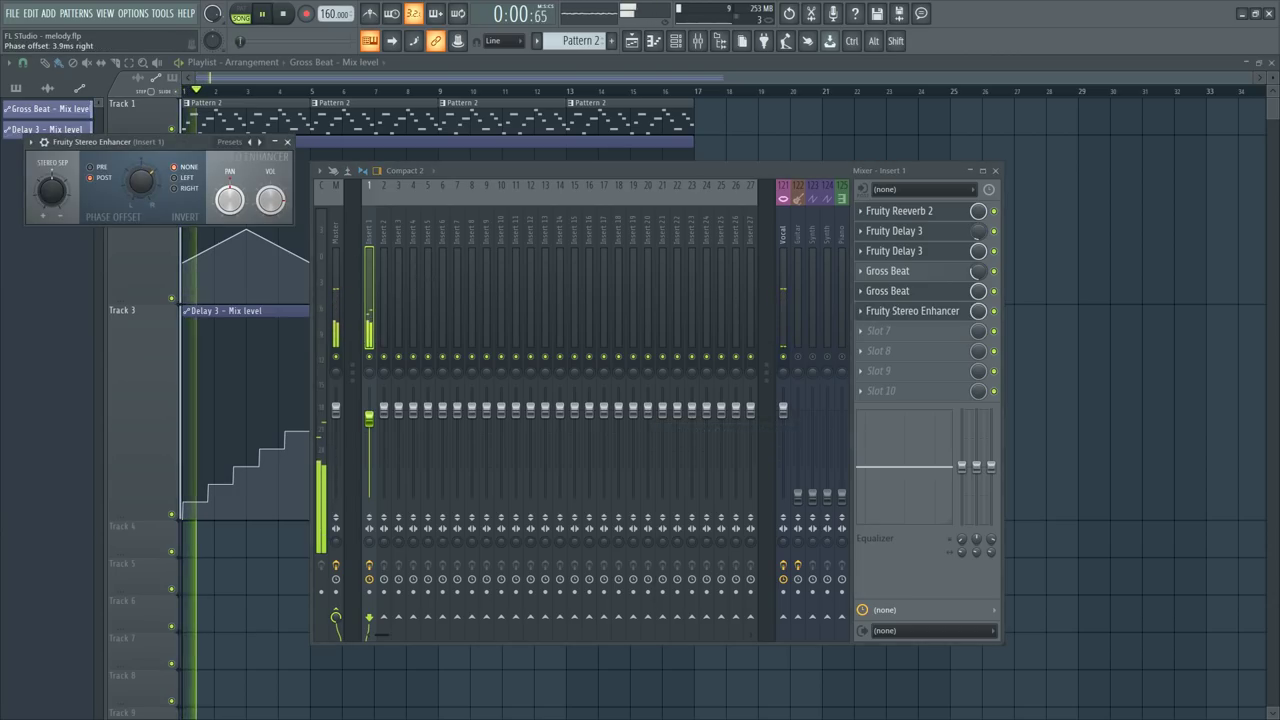
pyautogui.click(786, 358)
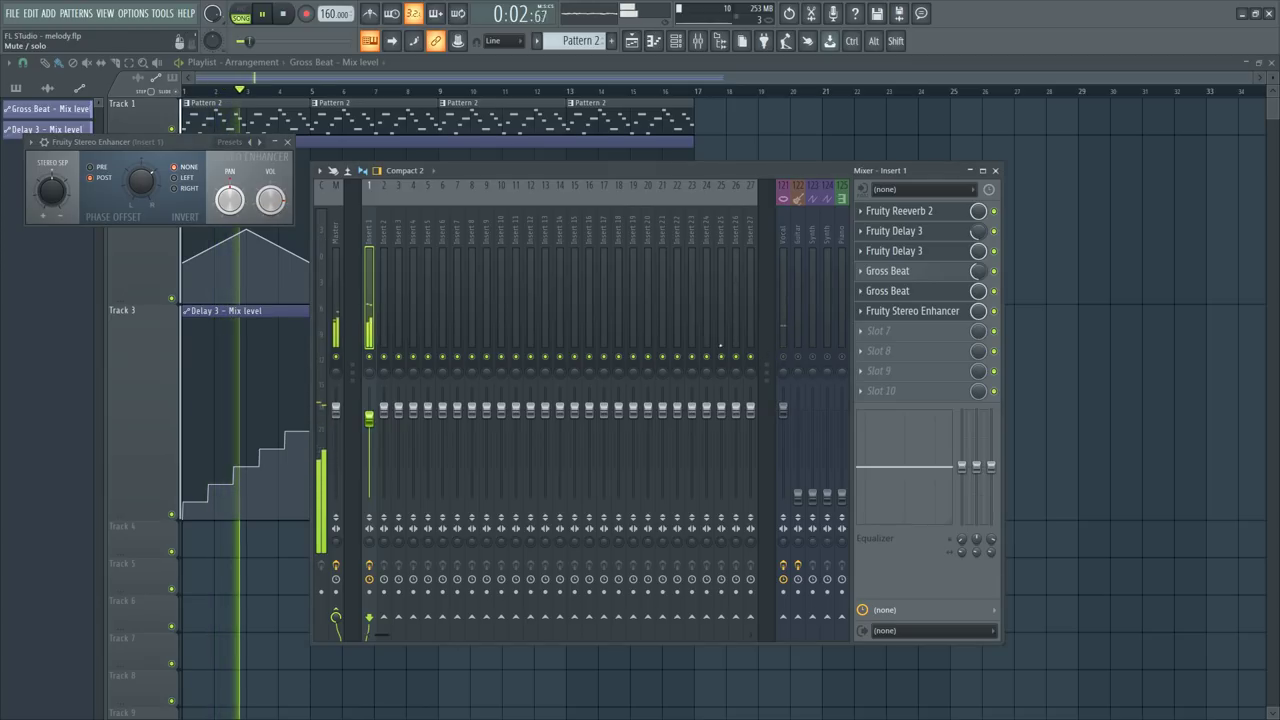
pyautogui.click(289, 142)
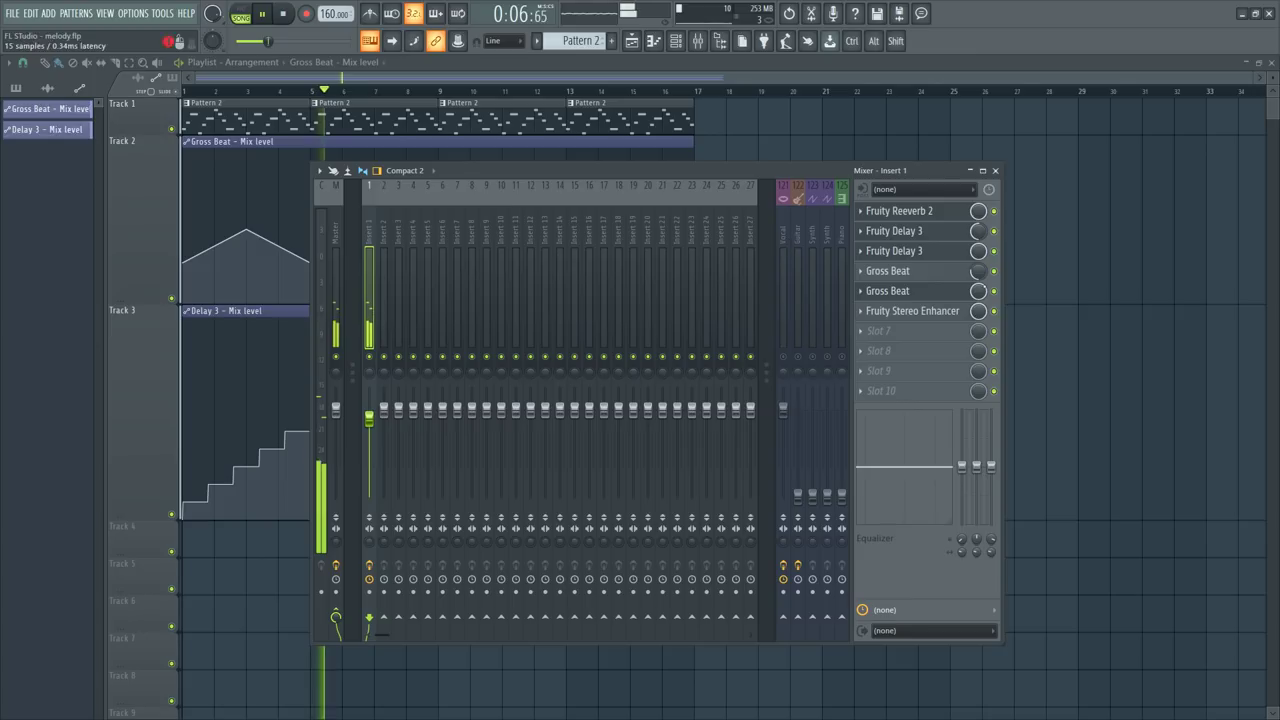
# Step: Merge the last two Pattern 2 clips on Track 1 into one new pattern and transpose its notes down an octave
pyautogui.click(1007, 329)
pyautogui.click(699, 43)
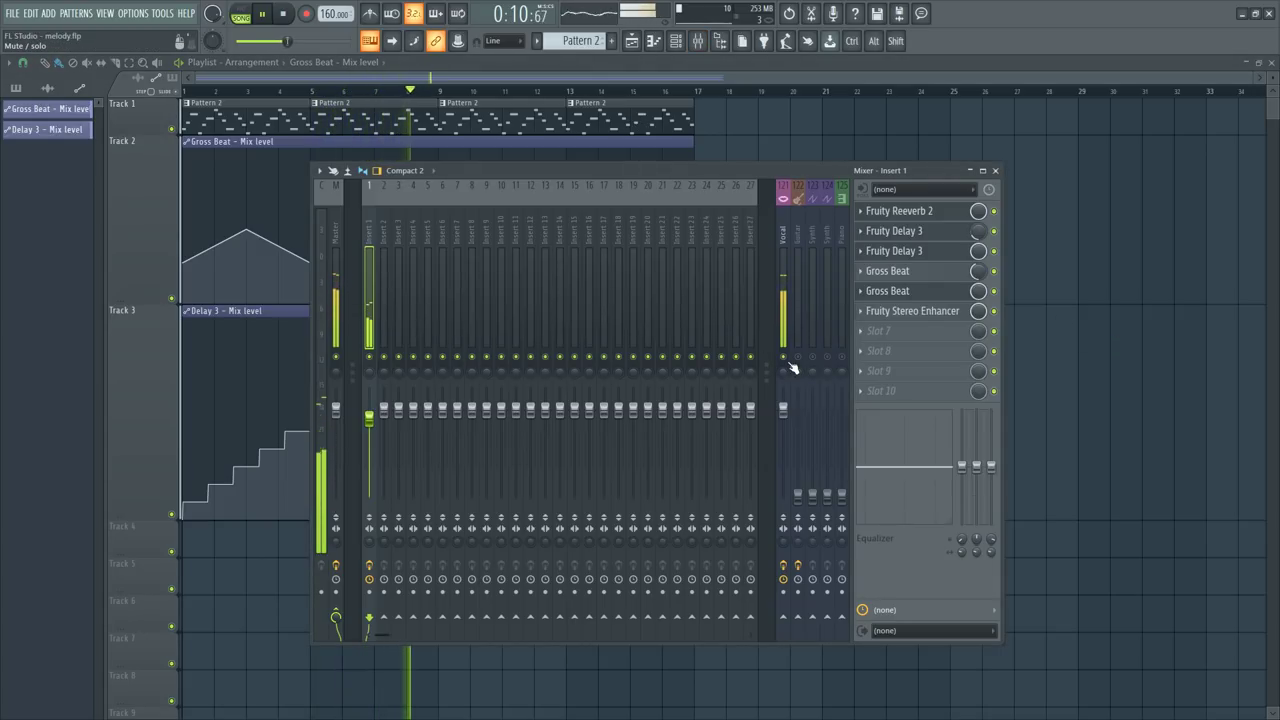
pyautogui.click(1157, 325)
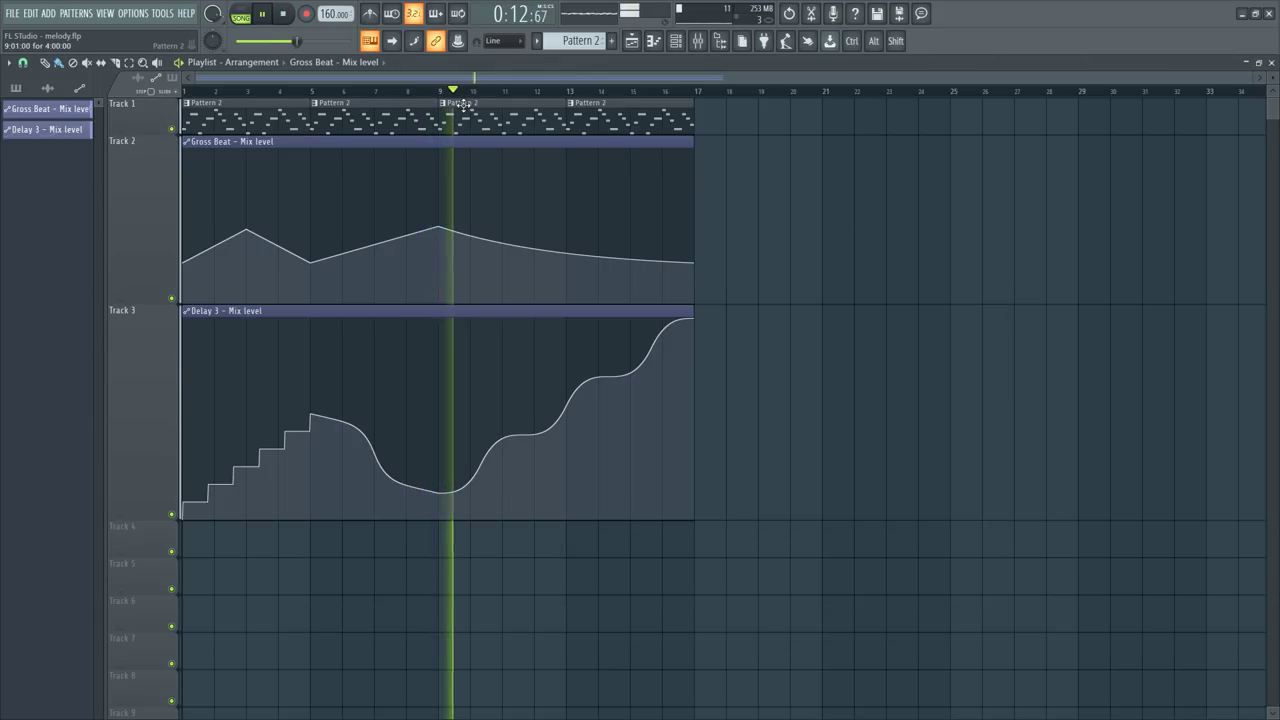
pyautogui.moveTo(466, 104); pyautogui.dragTo(614, 134)
pyautogui.hotkey('ctrl', 'g')
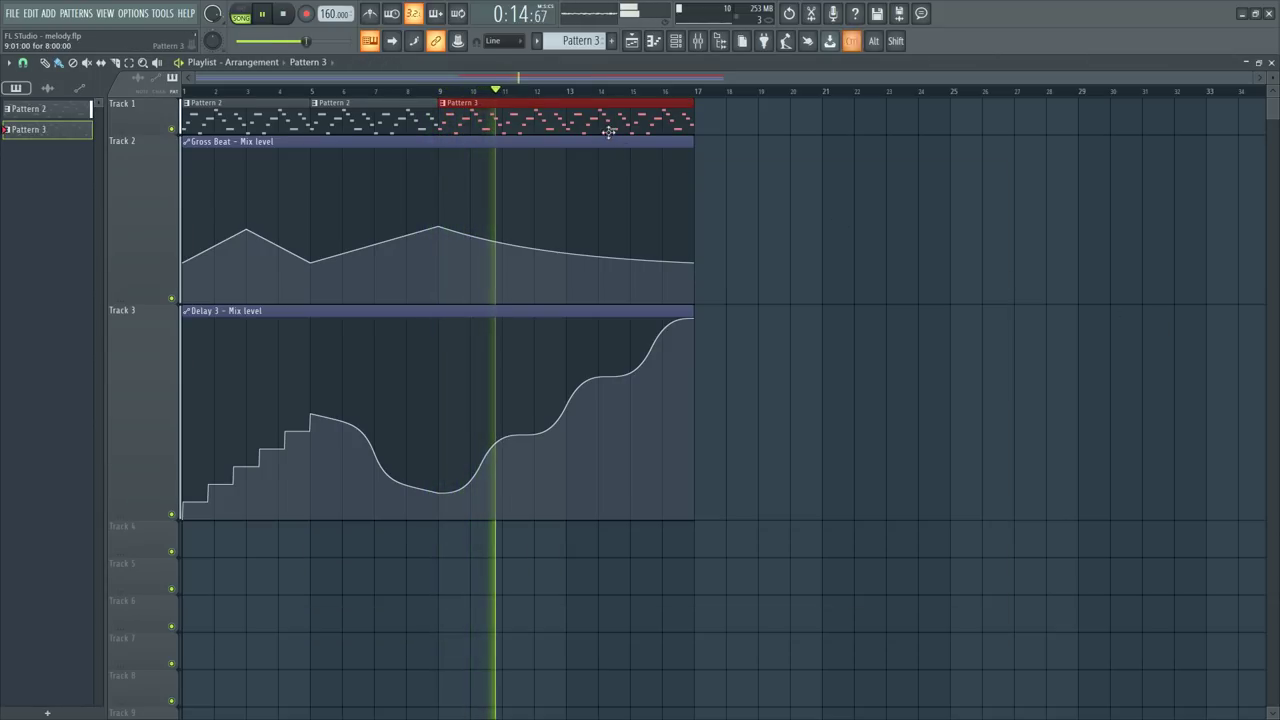
pyautogui.doubleClick(546, 118)
pyautogui.hotkey('ctrl', 'Down')
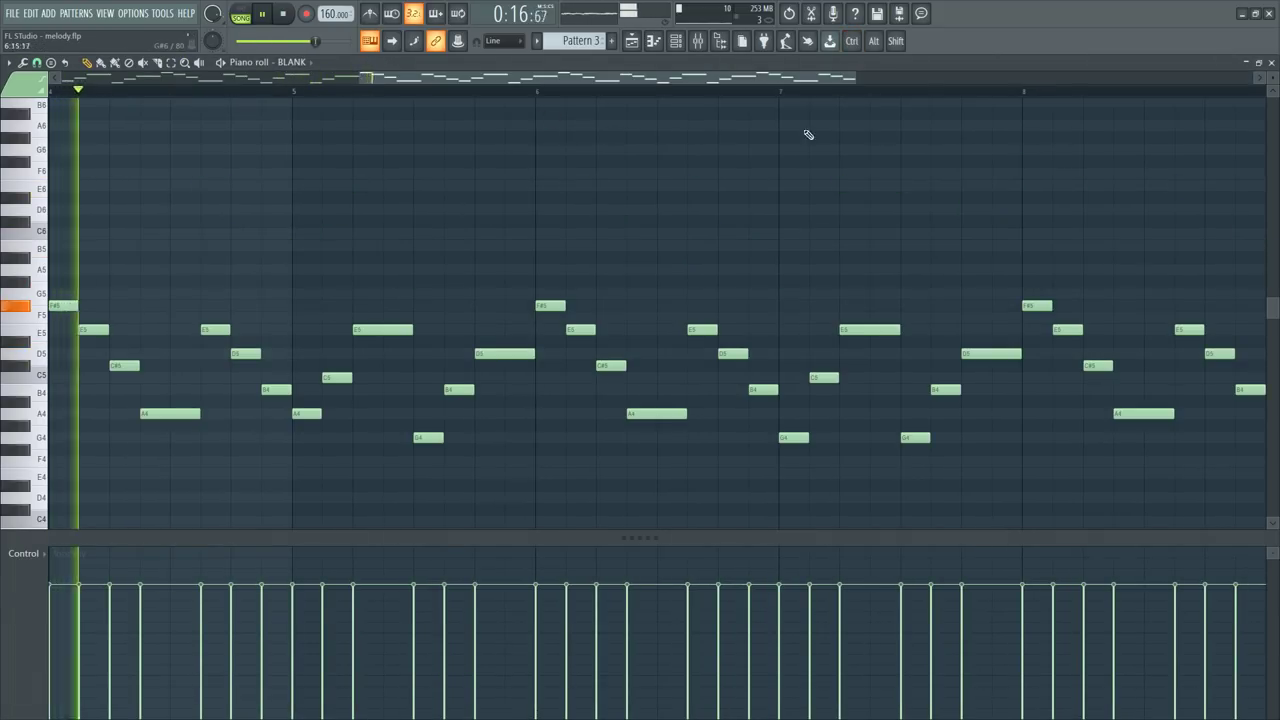
pyautogui.click(1272, 62)
# Step: Lower the project tempo to 130 BPM and play the arrangement from the start
pyautogui.click(292, 21)
pyautogui.press('space')
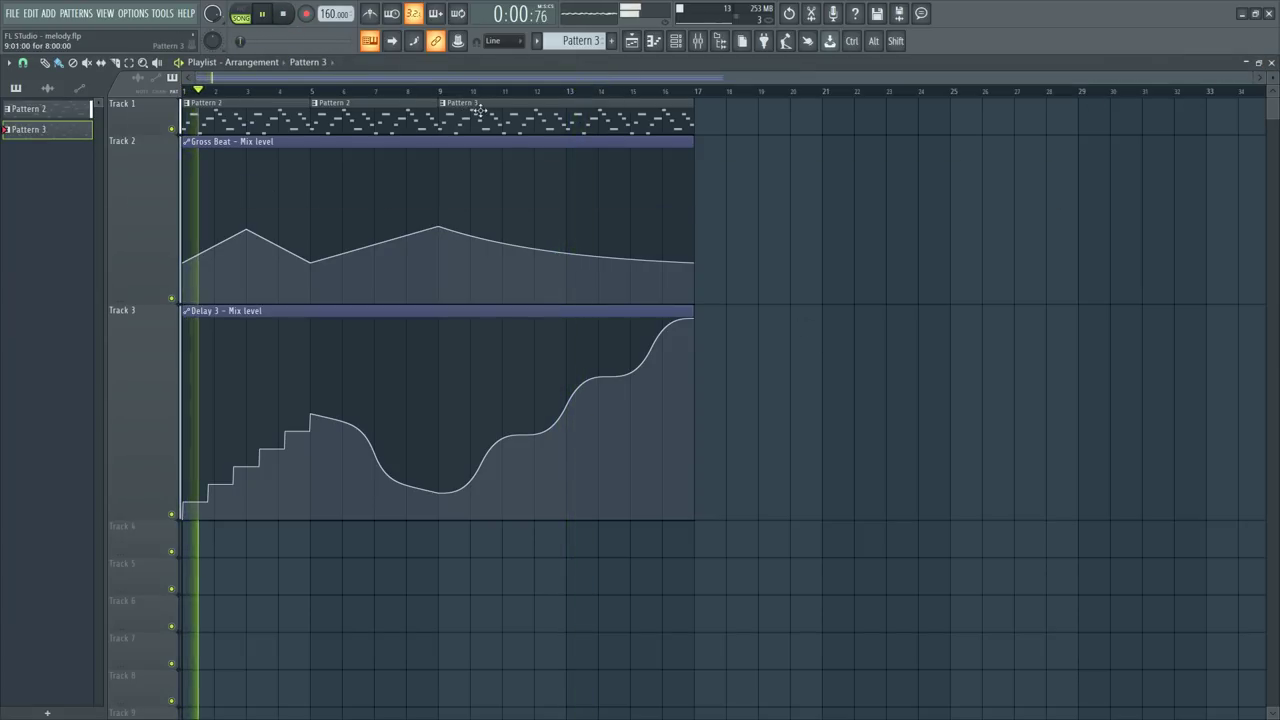
pyautogui.moveTo(329, 14); pyautogui.dragTo(329, 45)
pyautogui.press('space')
pyautogui.press('space')
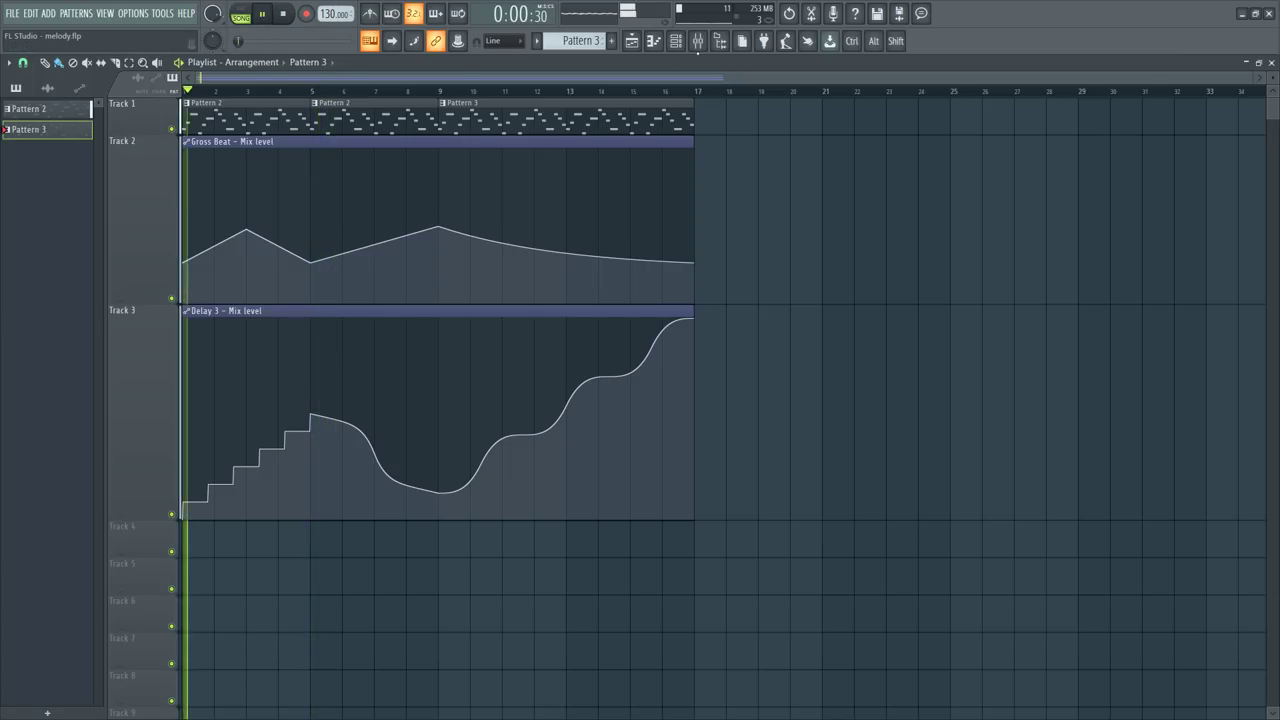
# Step: Raise the volume fader of Insert 1 to 0.5 dB and check the second Gross Beat's volume settings during playback
pyautogui.click(698, 42)
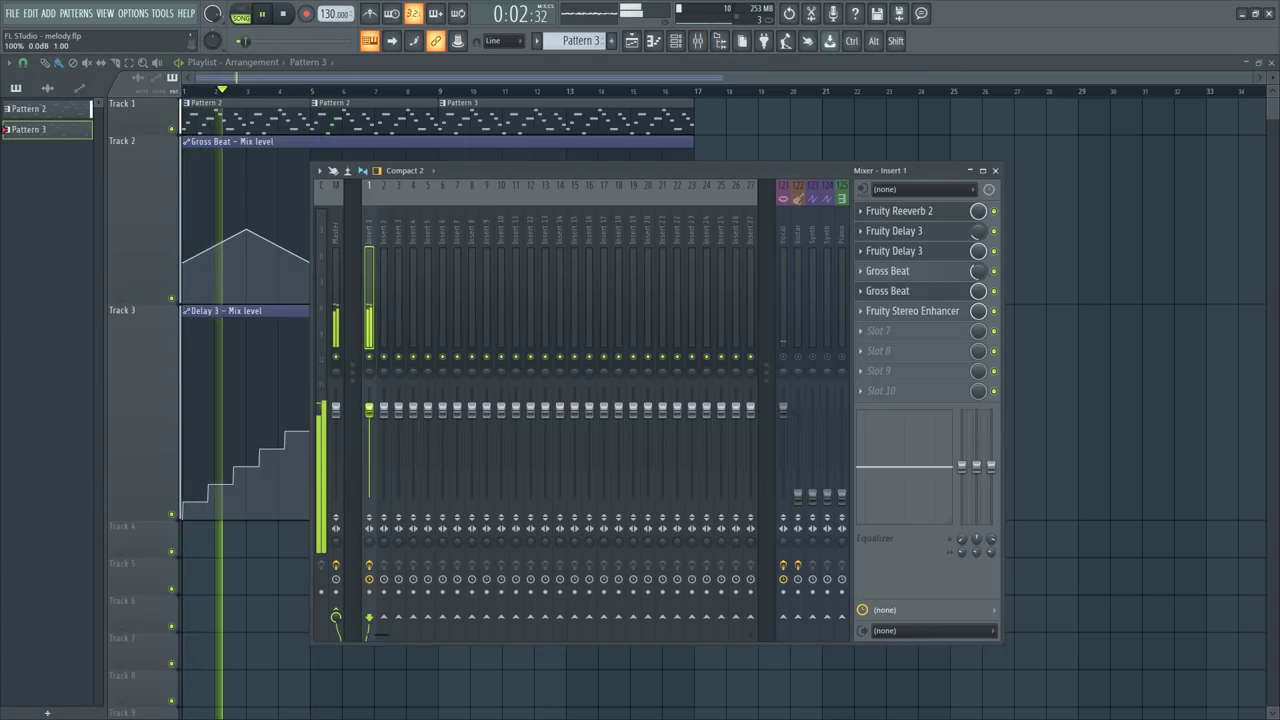
pyautogui.moveTo(370, 420); pyautogui.dragTo(378, 415)
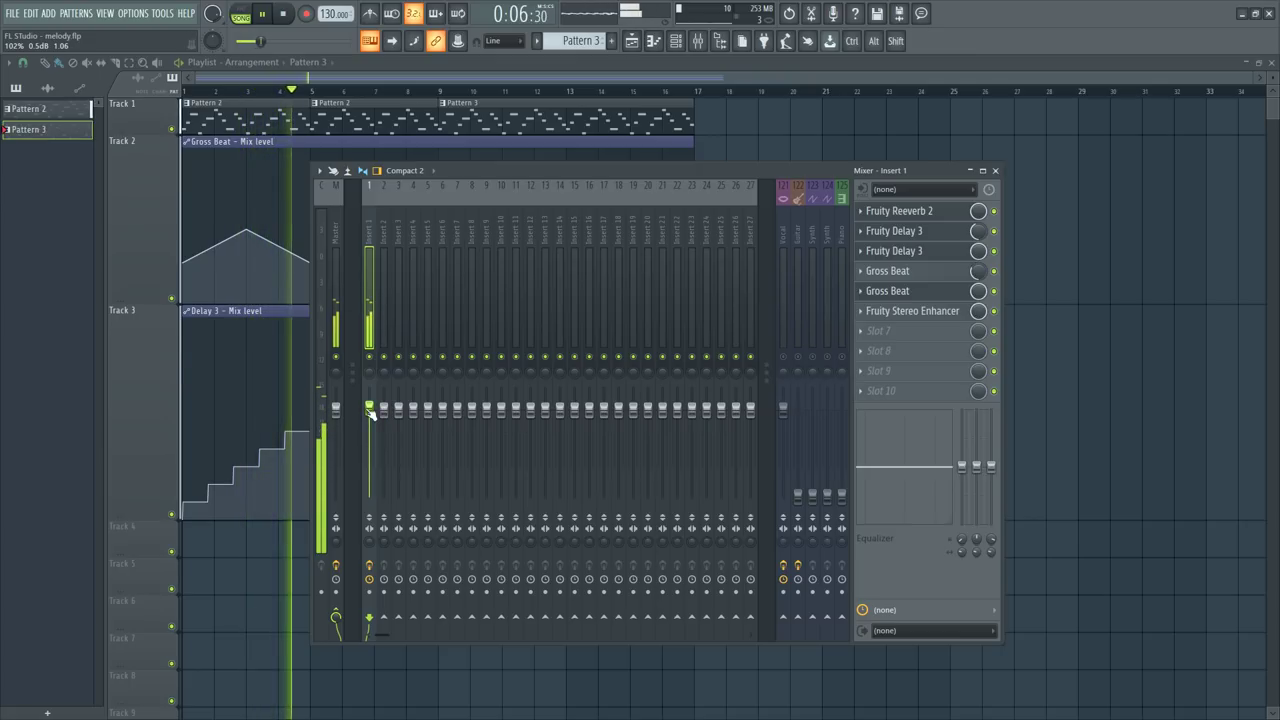
pyautogui.click(890, 291)
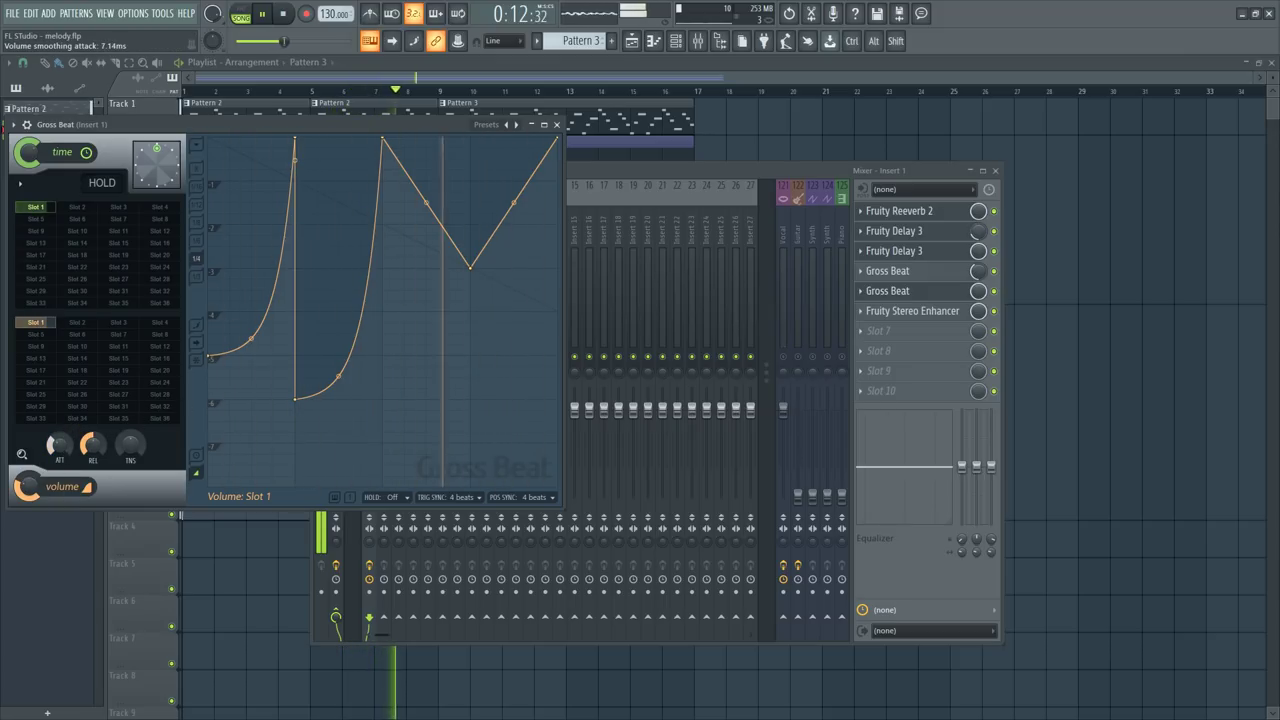
pyautogui.click(557, 125)
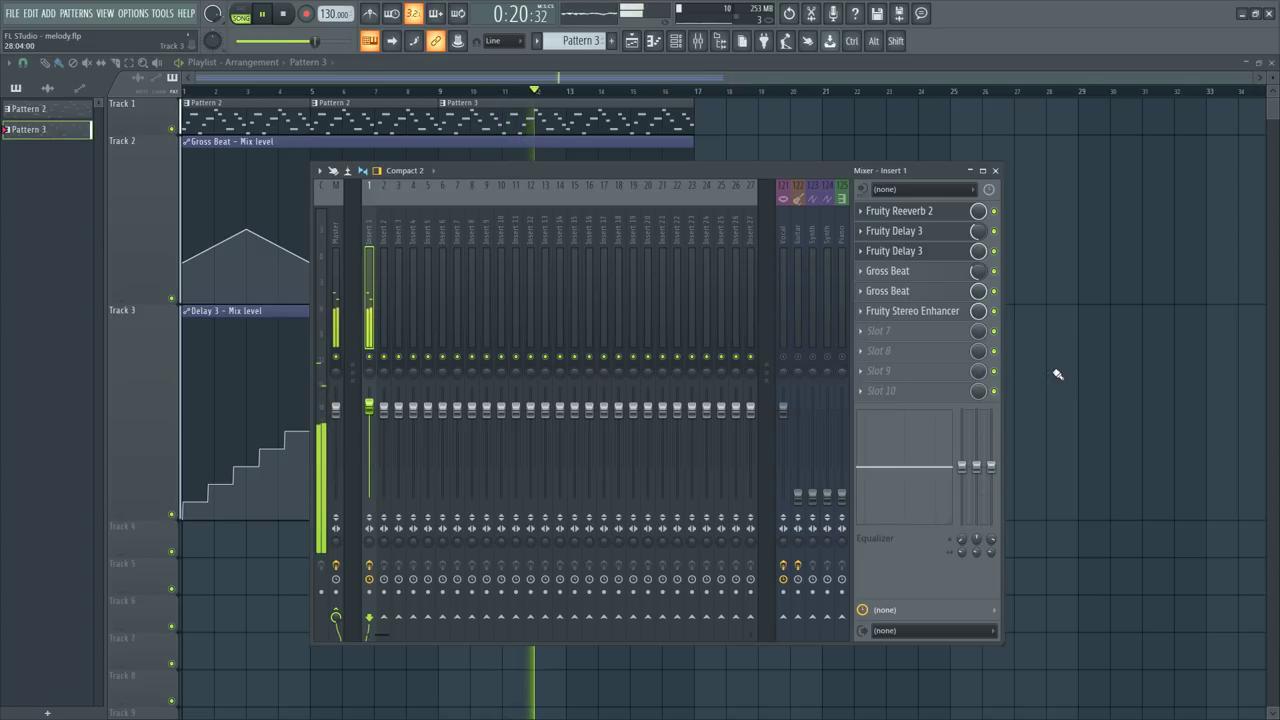
# Step: Raise the volume fader of Insert 1 to 2.6 dB during playback, show the Channel rack and stop the song
pyautogui.moveTo(369, 405); pyautogui.dragTo(369, 401)
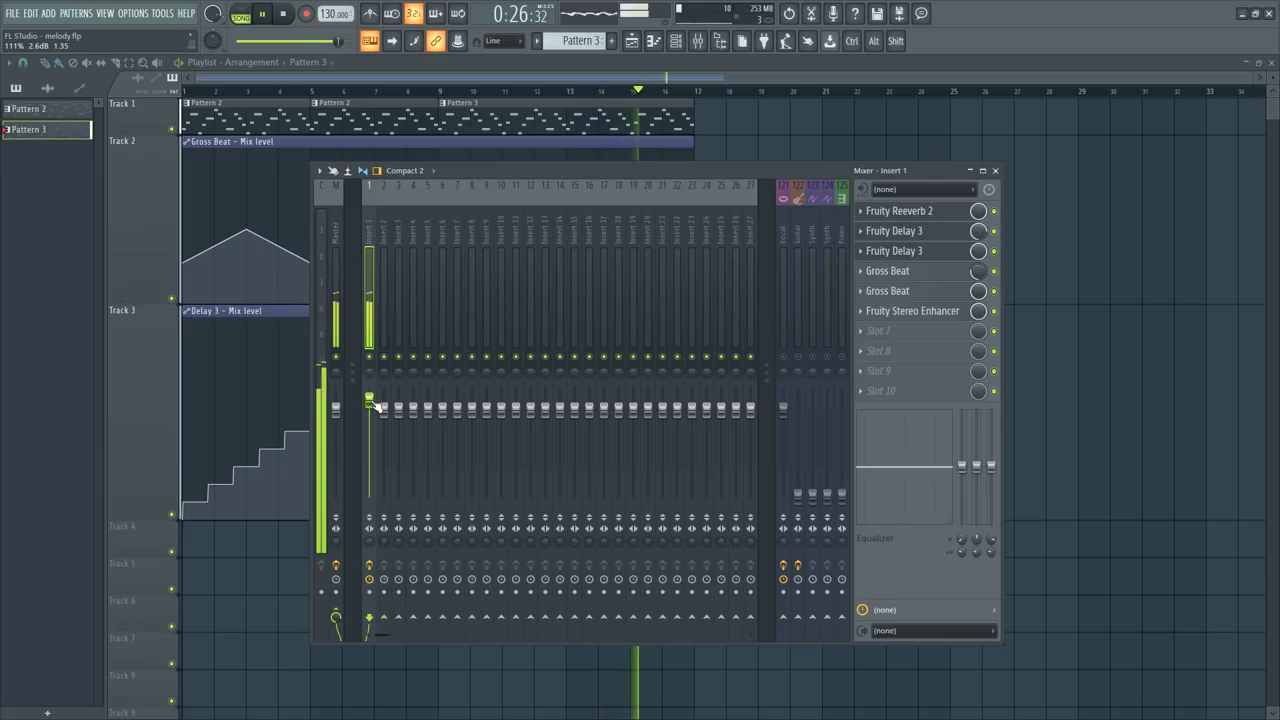
pyautogui.press('F6')
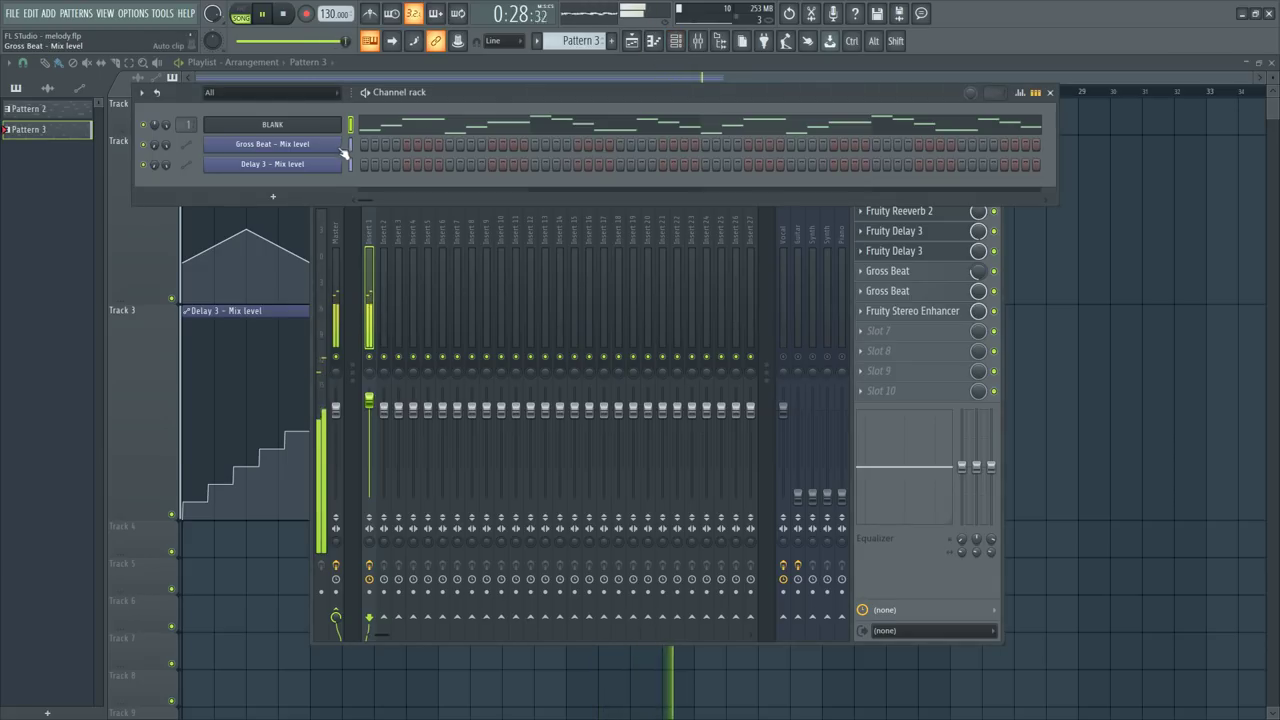
pyautogui.press('space')
# Step: Raise the project tempo to 150 BPM and audition the arrangement from the start with Vocal muted
pyautogui.click(785, 357)
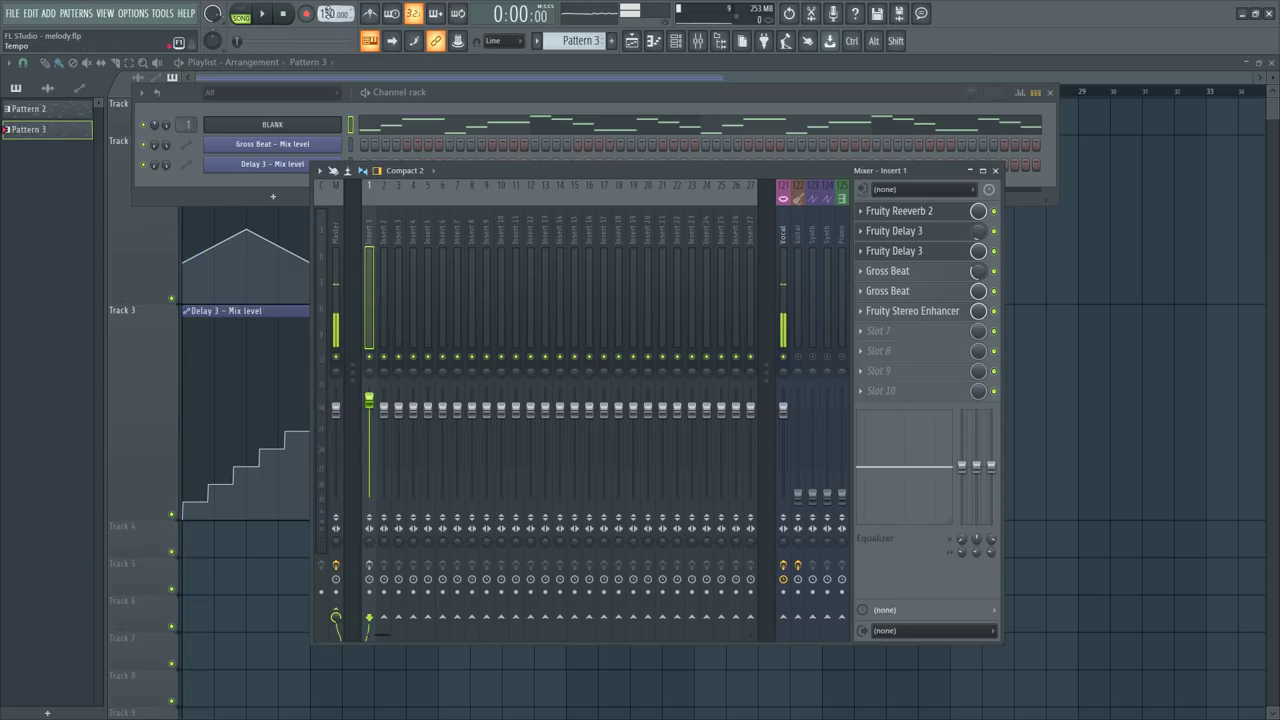
pyautogui.press('space')
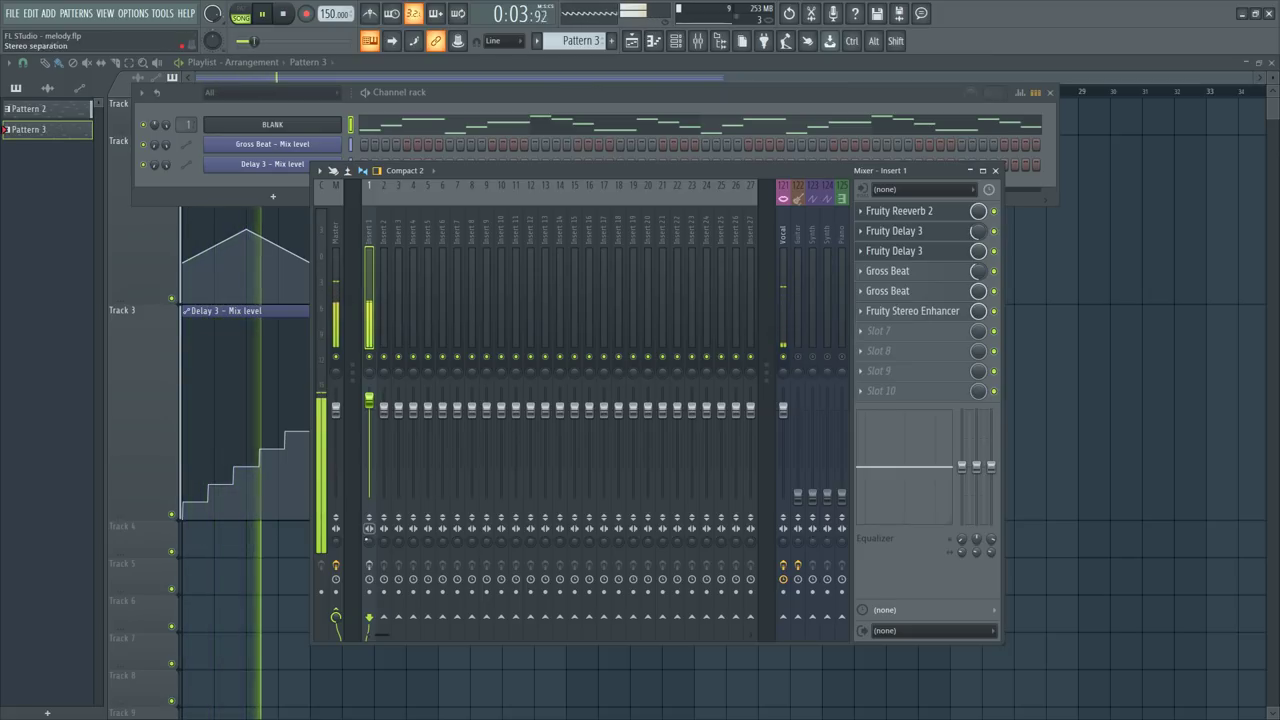
pyautogui.press('space')
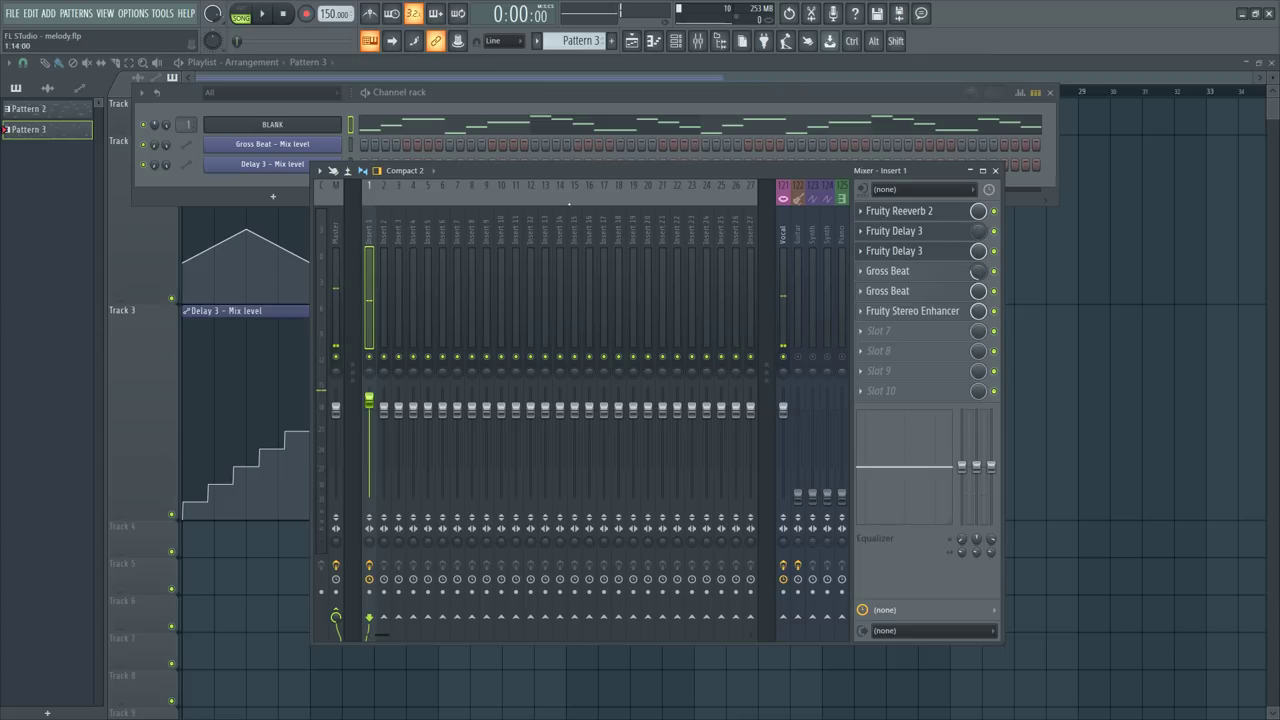
pyautogui.press('space')
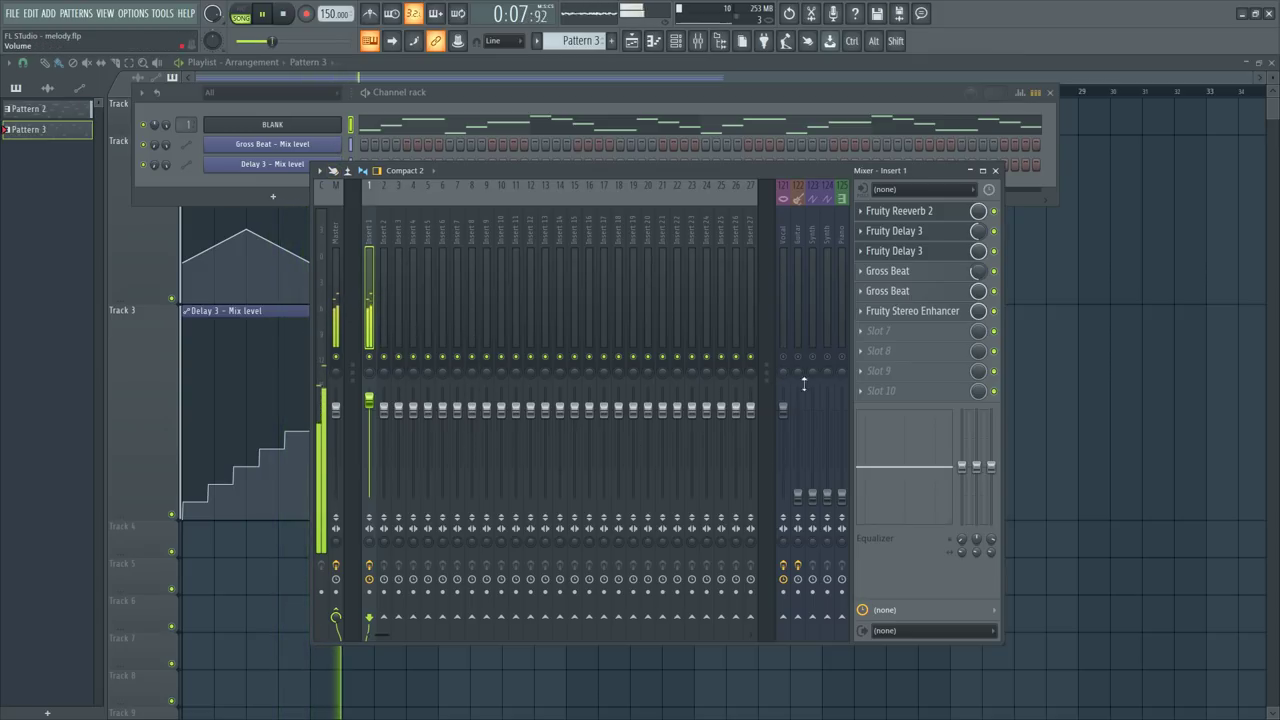
pyautogui.press('space')
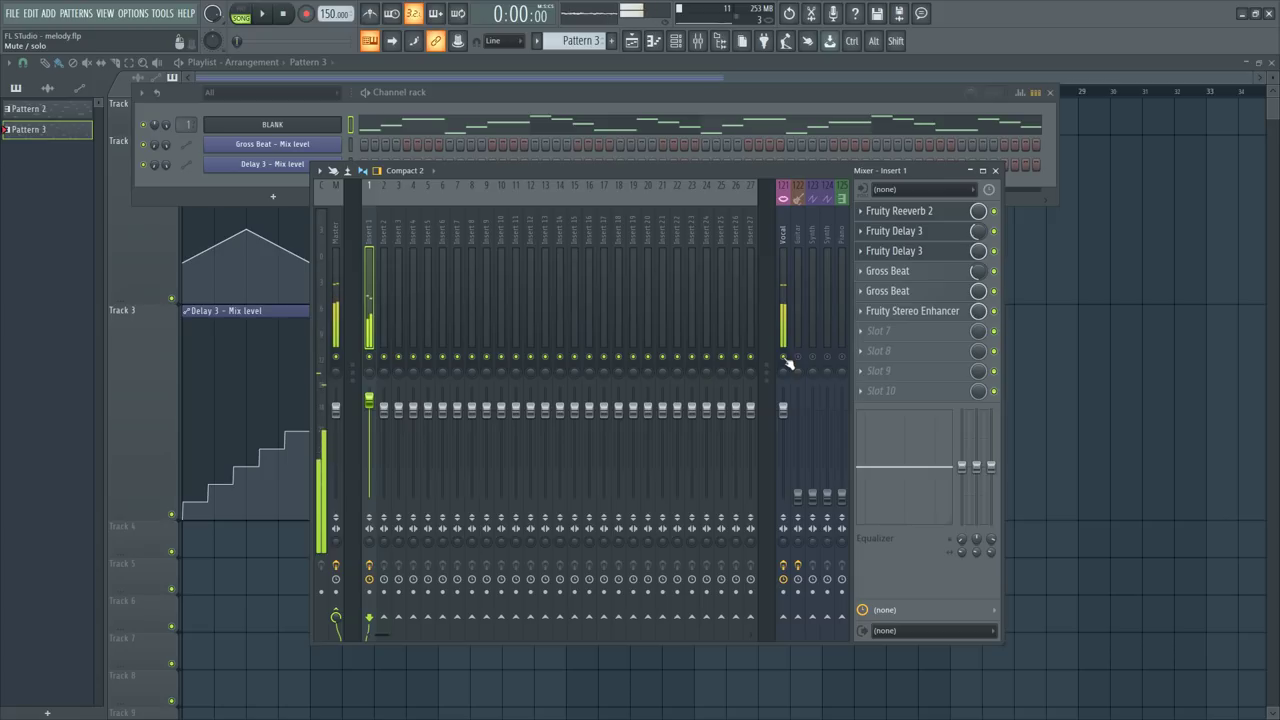
# Step: Add Fruity Delay 3 to slot 7 of Insert 1 with a 1.1 Hz modulation rate and 44.9% modulation time, and audition it
pyautogui.click(893, 340)
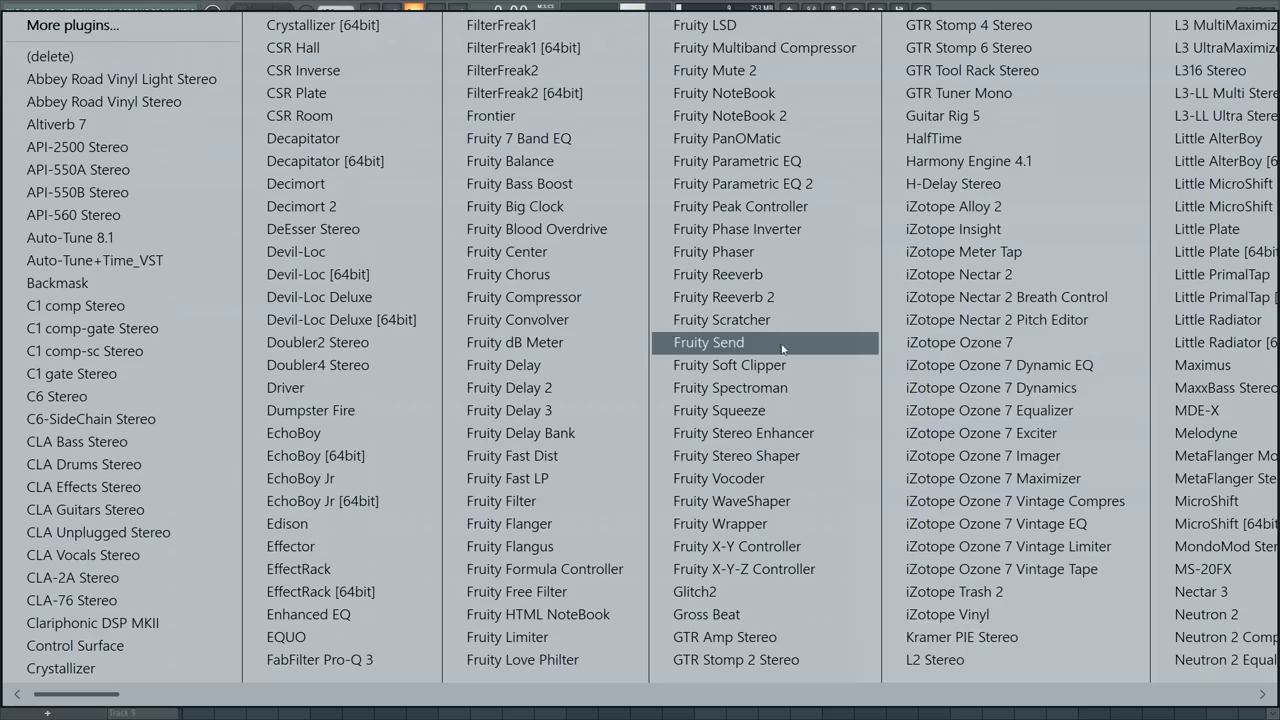
pyautogui.click(538, 410)
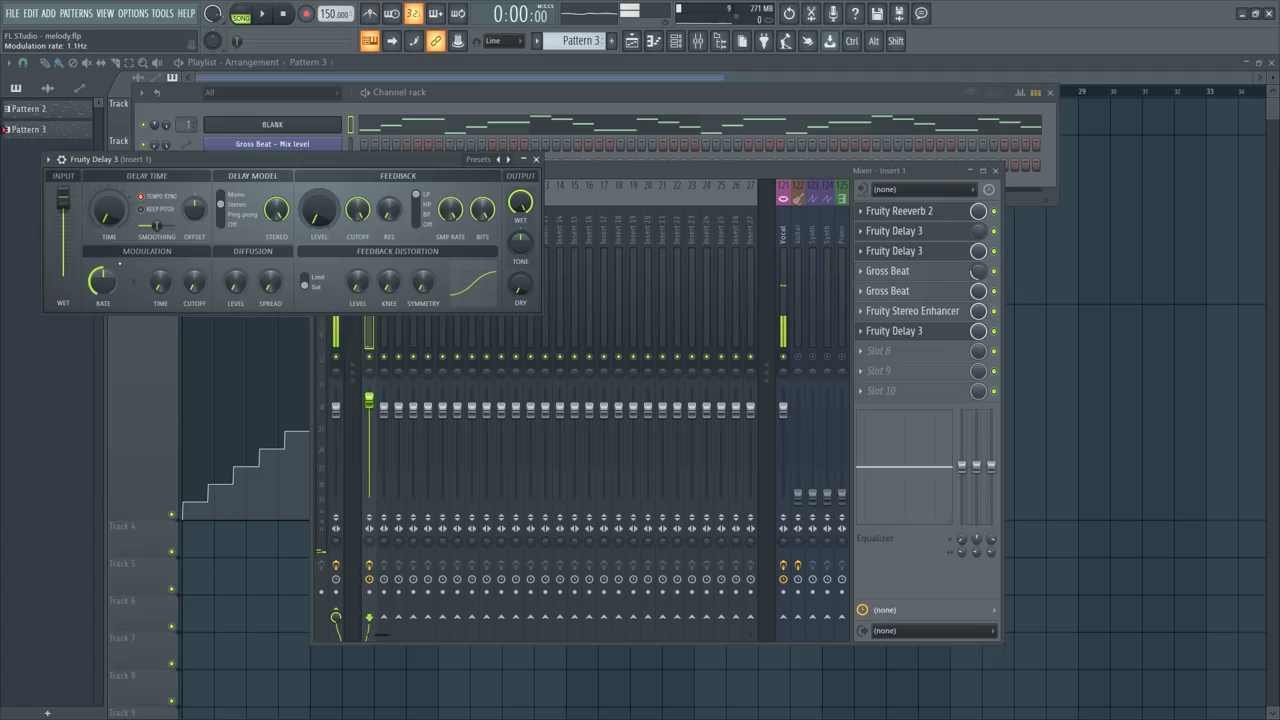
pyautogui.press('space')
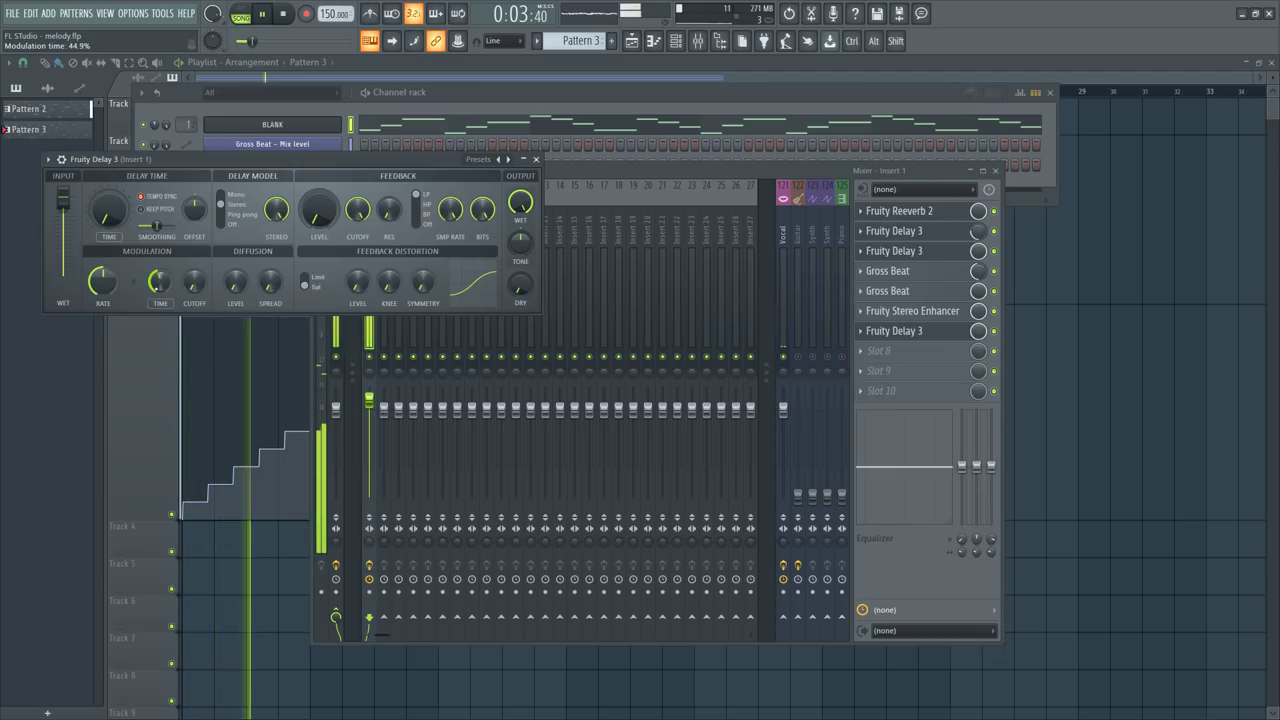
pyautogui.click(790, 365)
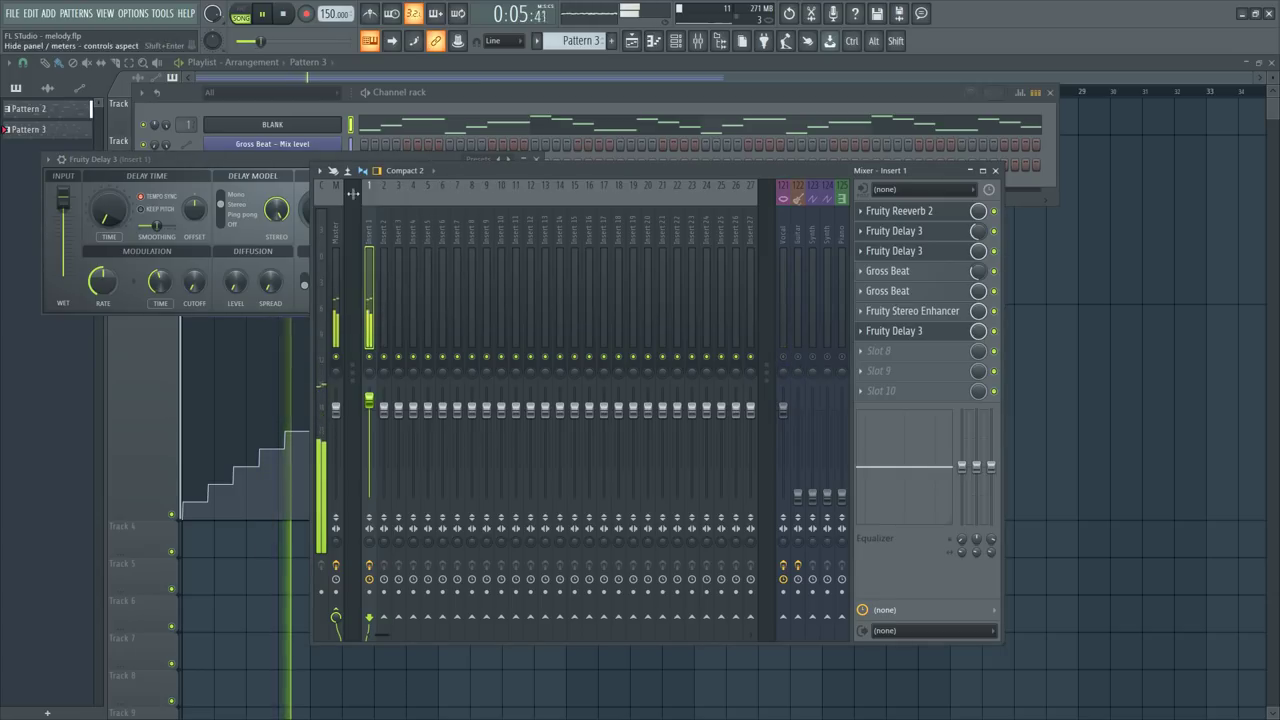
pyautogui.click(269, 159)
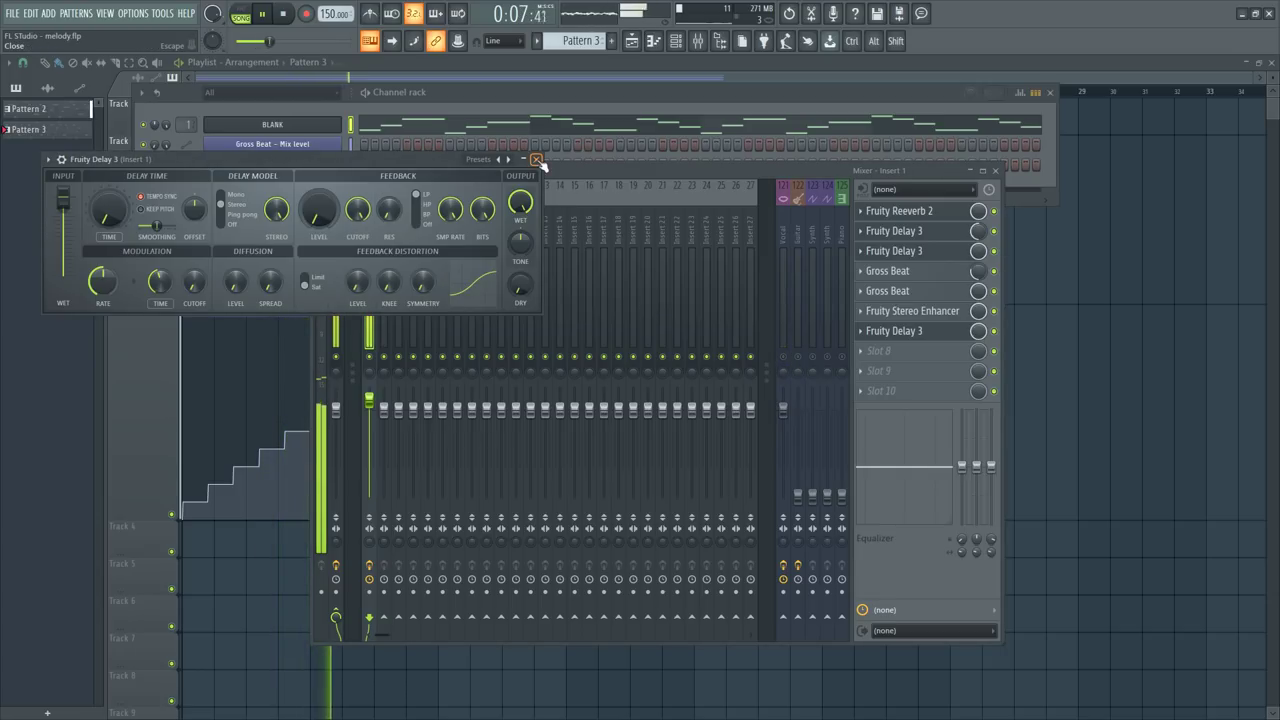
pyautogui.click(537, 160)
# Step: Load the Brass80 preset in the melody channel's SimSynth and lower the volume fader of Insert 1 for playback
pyautogui.click(425, 92)
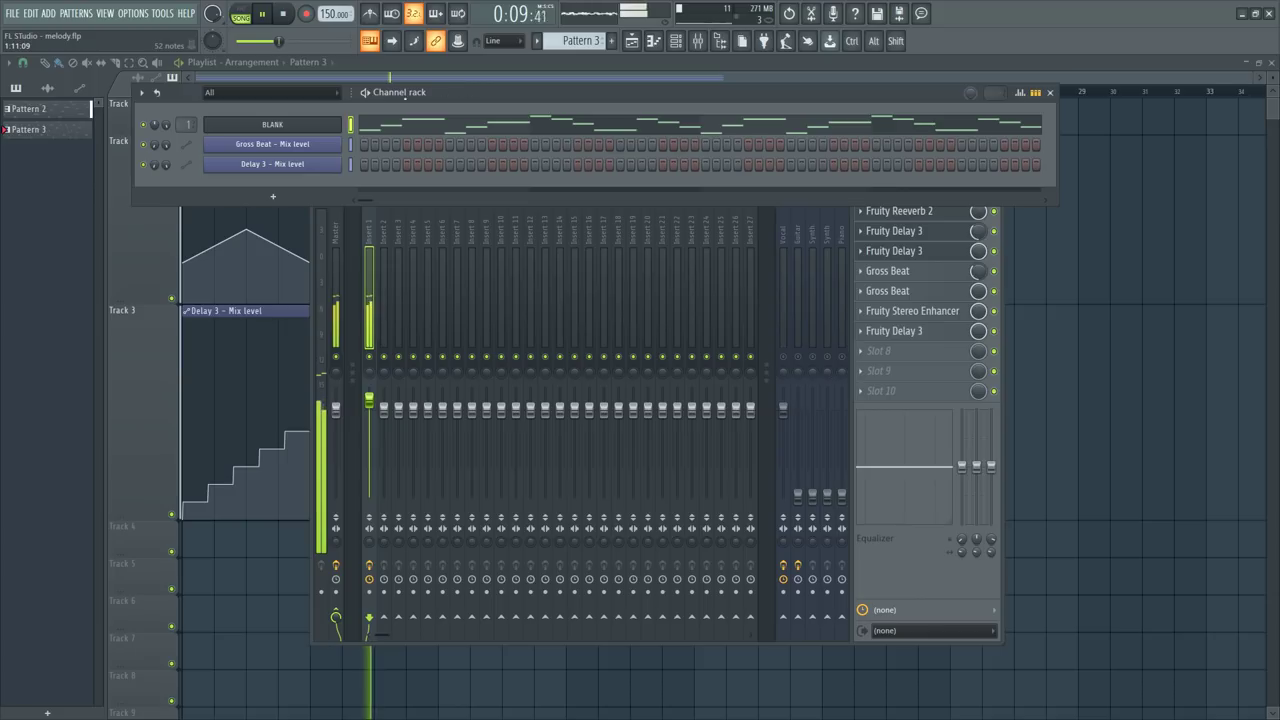
pyautogui.click(272, 124)
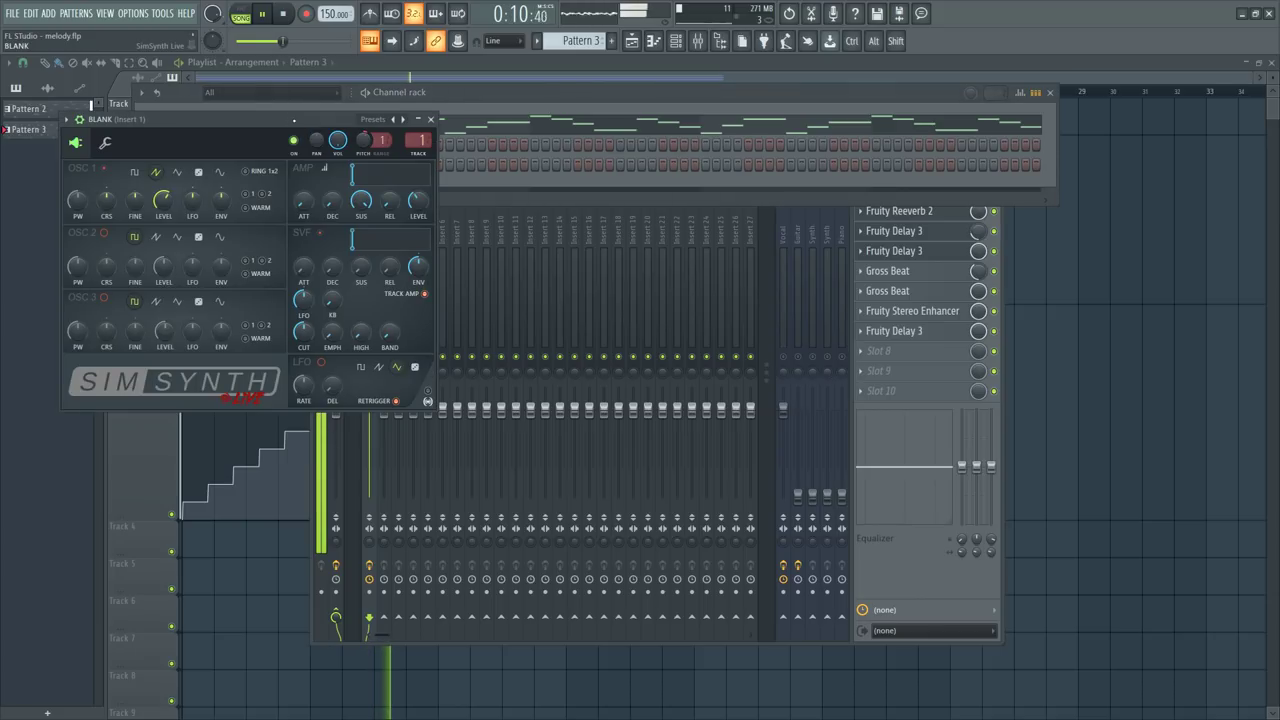
pyautogui.click(404, 120)
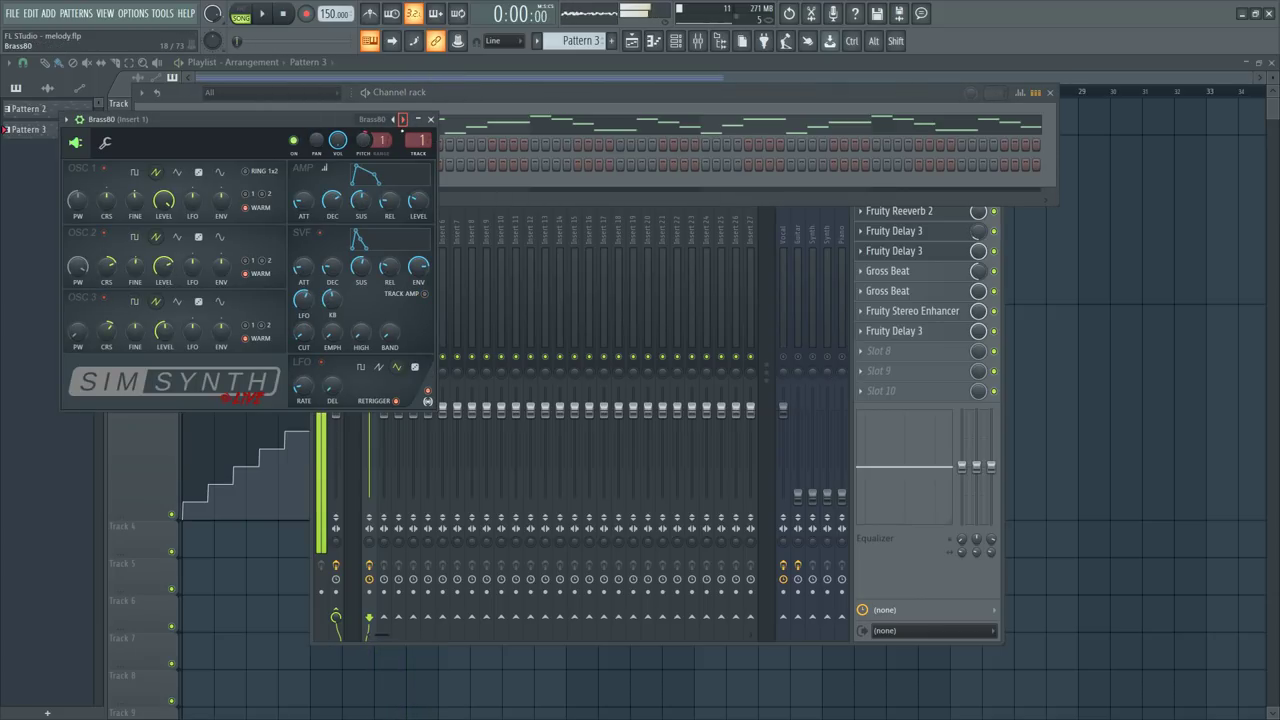
pyautogui.click(480, 198)
pyautogui.click(375, 436)
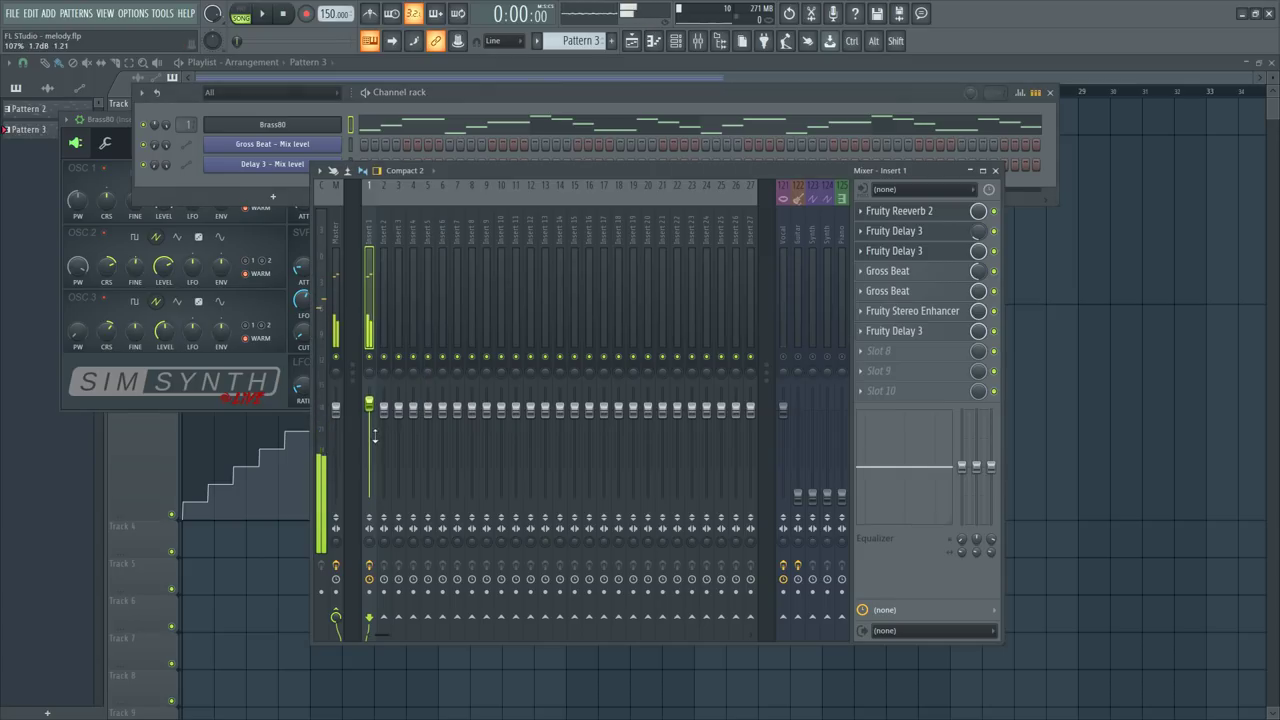
pyautogui.press('space')
pyautogui.moveTo(369, 410); pyautogui.dragTo(369, 437)
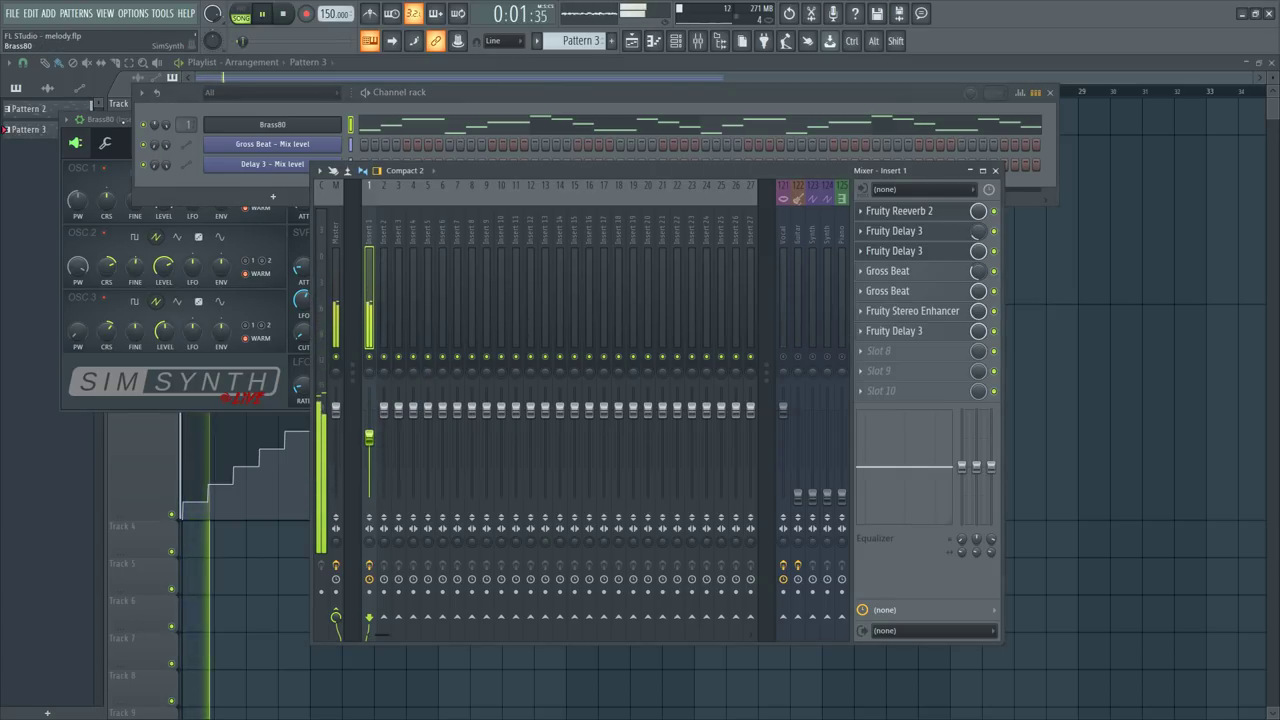
# Step: Advance the SimSynth preset from Brass80 to BrassHigh with playback stopped
pyautogui.click(272, 125)
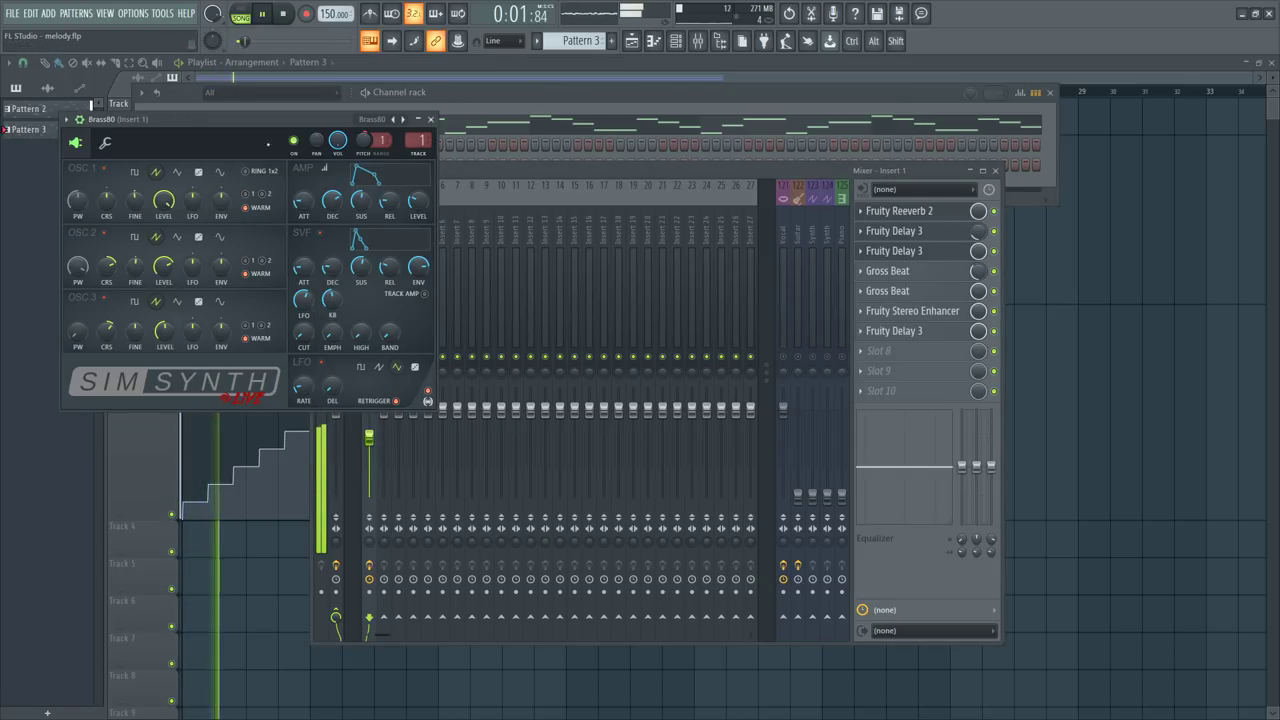
pyautogui.press('space')
pyautogui.click(405, 121)
pyautogui.click(405, 121)
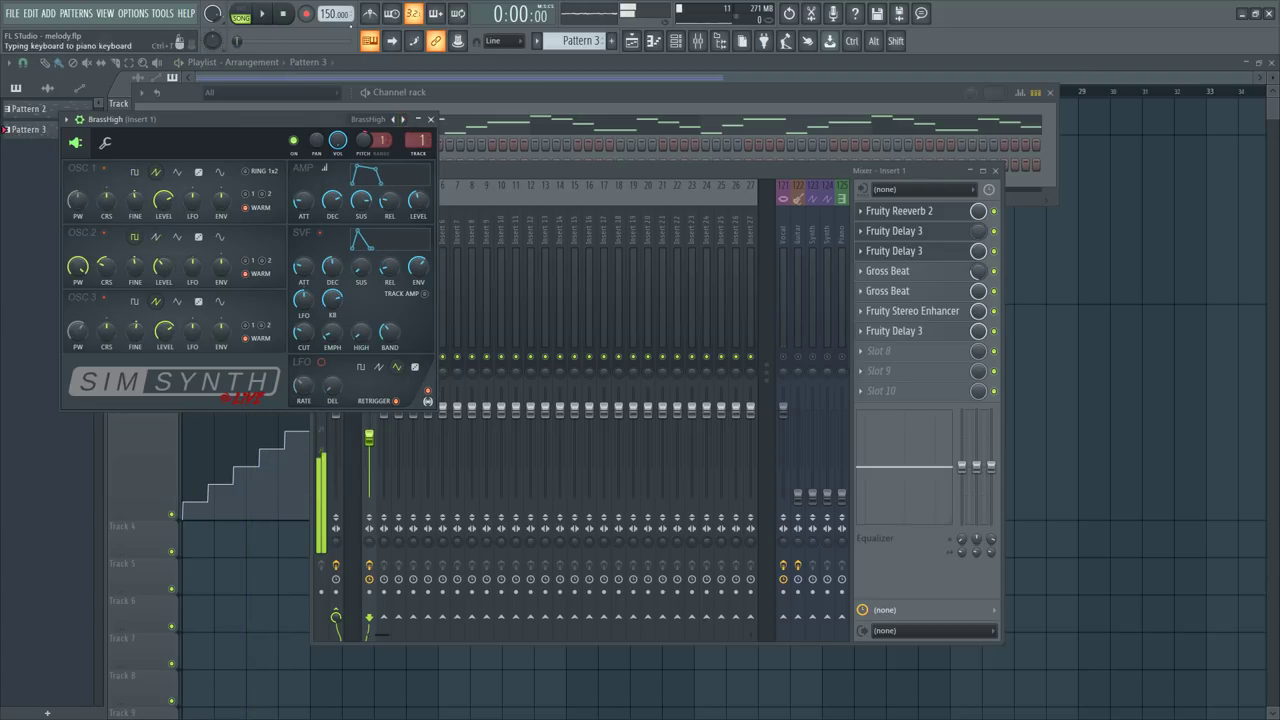
# Step: Load the BreathySortaBassThing preset in SimSynth, move on to Clav and audition both with the song
pyautogui.click(369, 119)
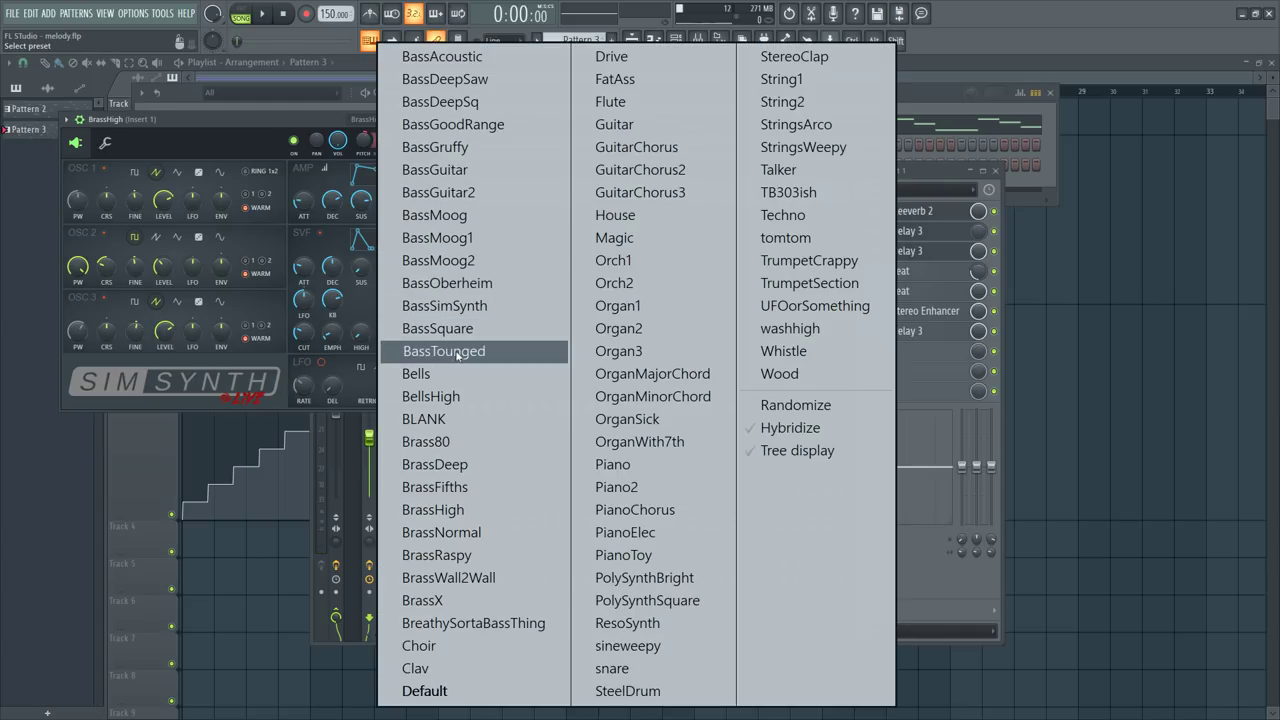
pyautogui.click(473, 623)
pyautogui.press('space')
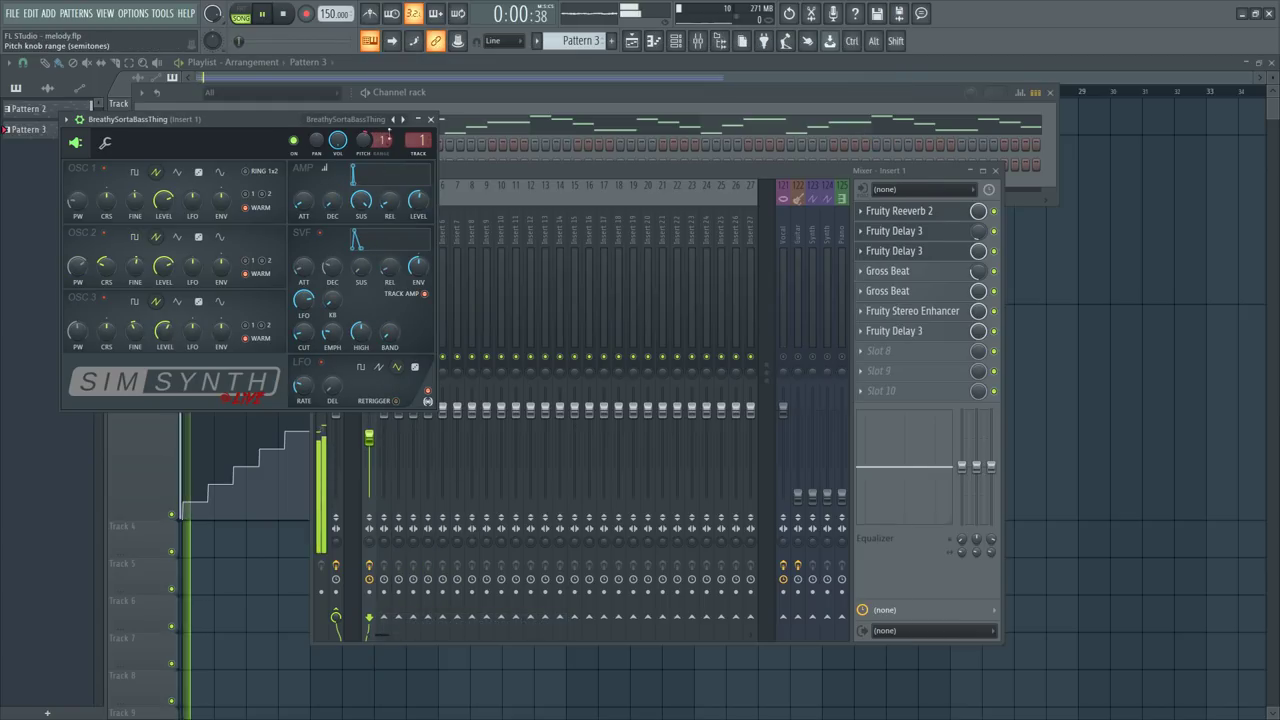
pyautogui.click(406, 119)
pyautogui.click(404, 119)
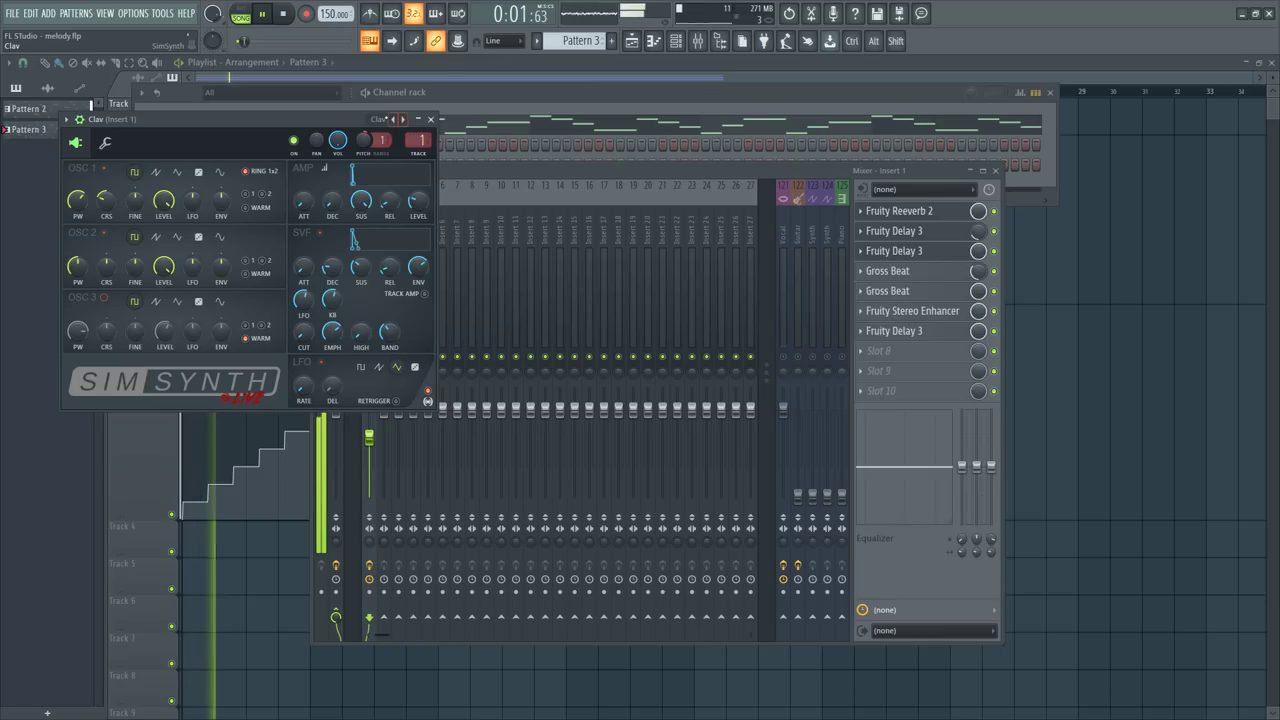
pyautogui.click(379, 121)
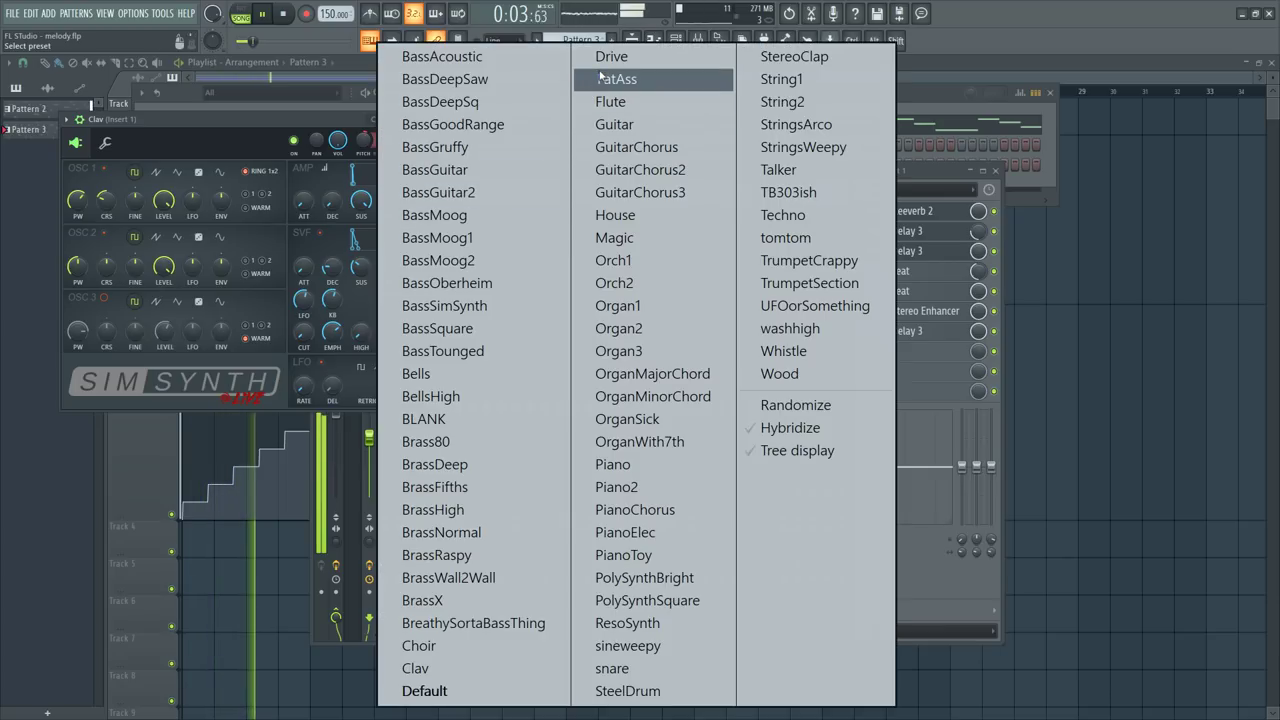
pyautogui.click(310, 122)
pyautogui.press('space')
# Step: Advance SimSynth past FatAss to the Flute preset and play the arrangement with it
pyautogui.click(404, 119)
pyautogui.click(402, 120)
pyautogui.press('space')
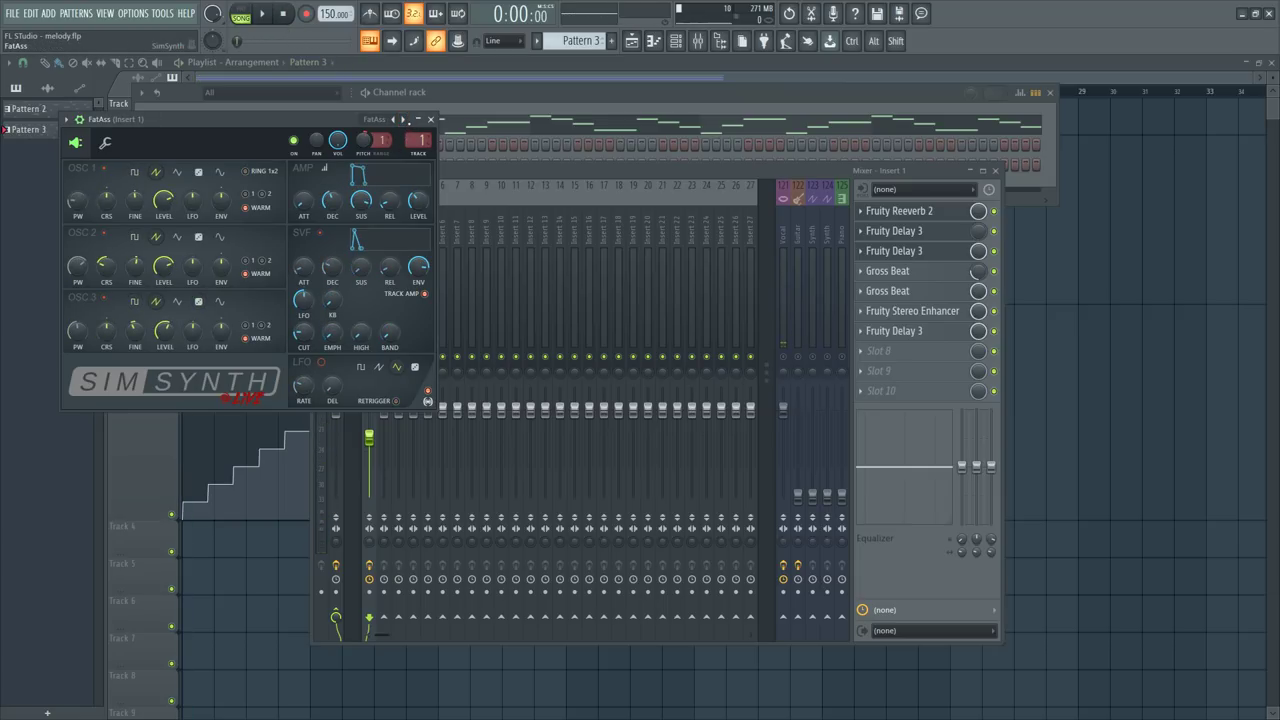
pyautogui.click(404, 119)
pyautogui.press('space')
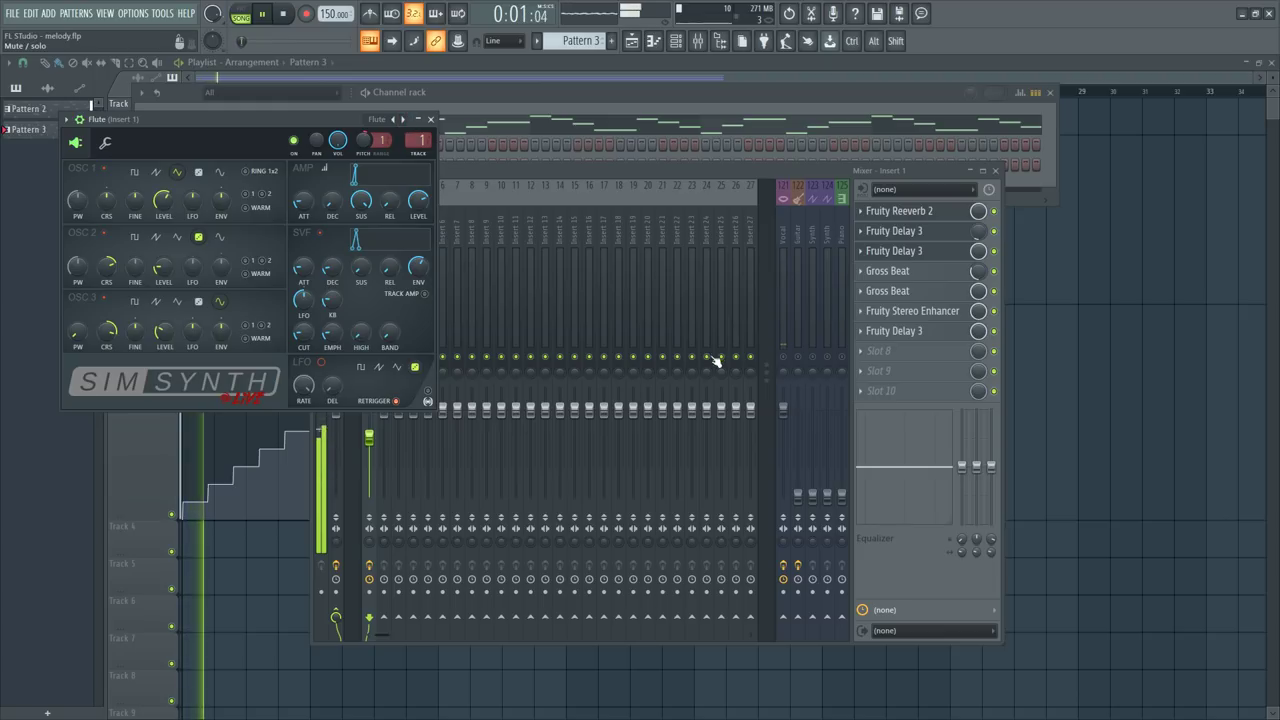
# Step: Raise the volume fader of Insert 1 slightly and check the second Gross Beat's volume envelope during playback
pyautogui.click(580, 173)
pyautogui.moveTo(371, 438); pyautogui.dragTo(371, 423)
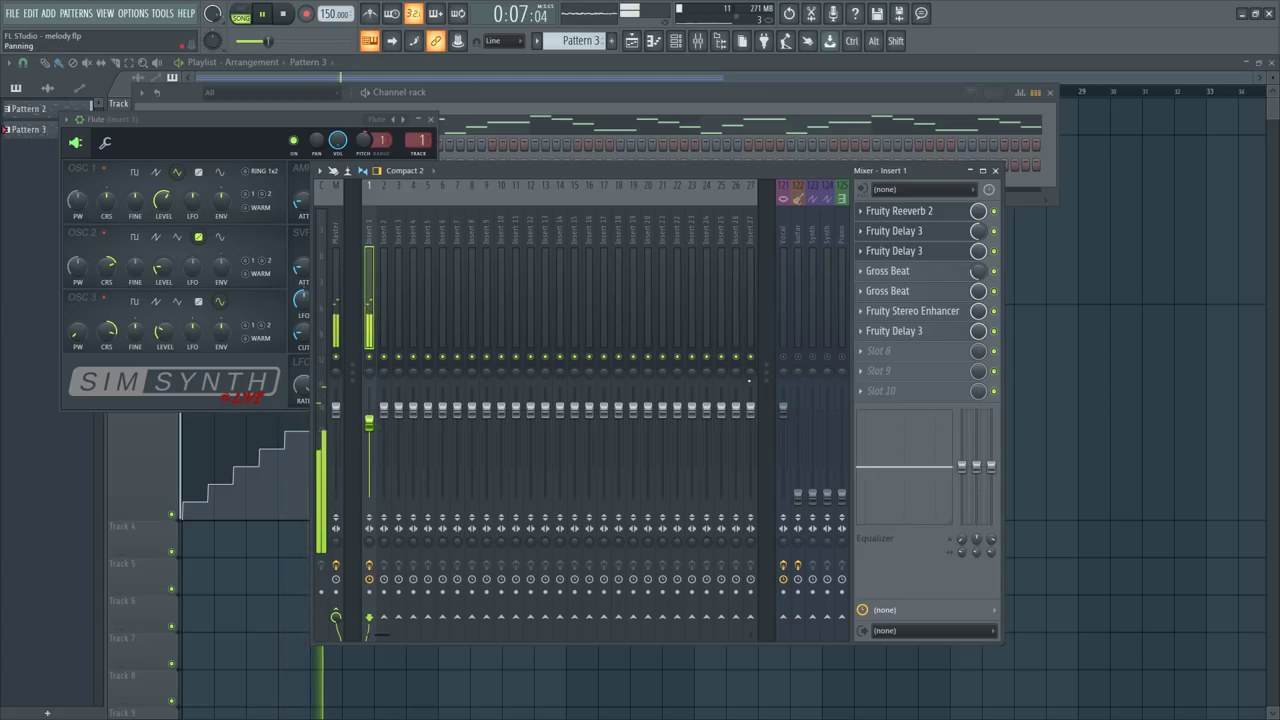
pyautogui.click(919, 297)
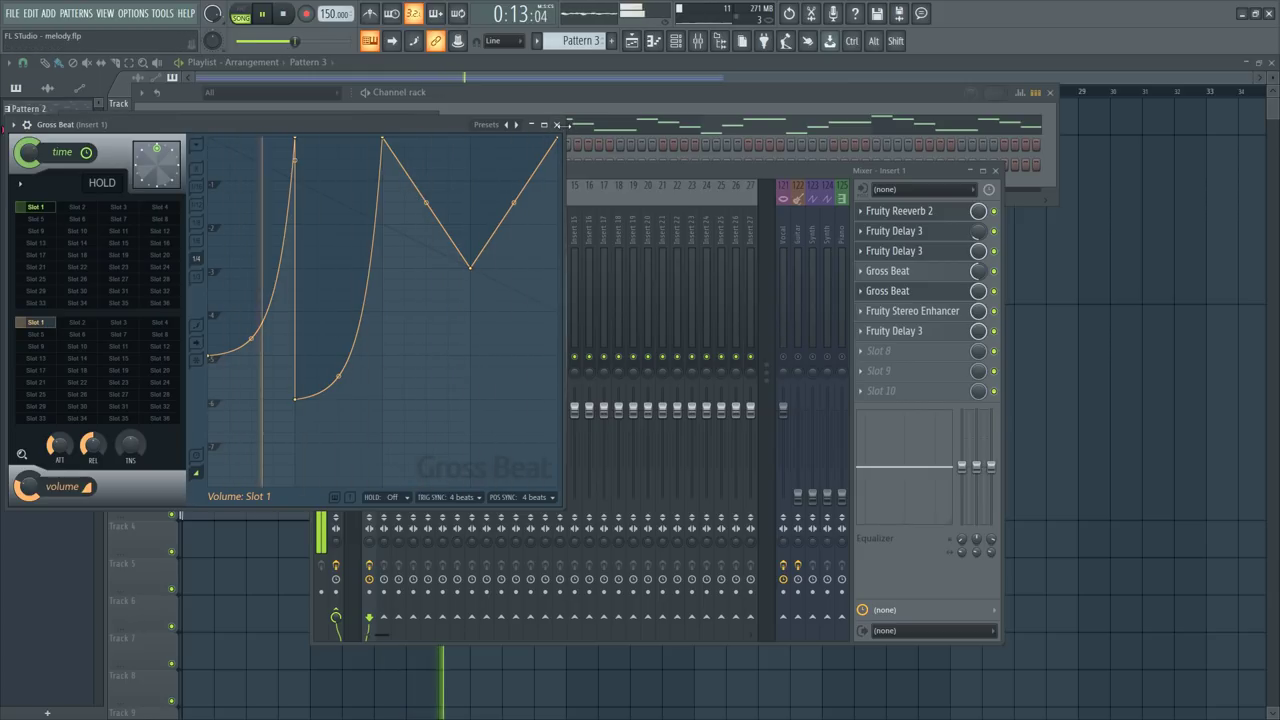
pyautogui.click(562, 125)
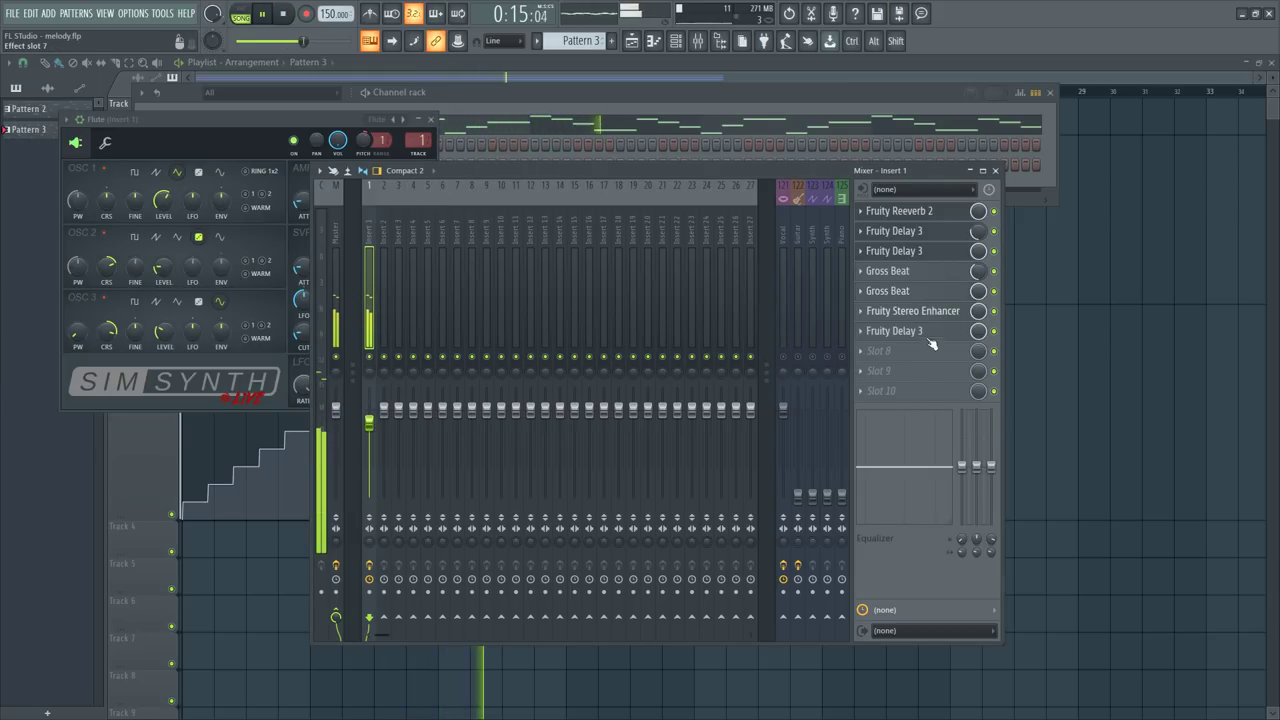
# Step: Cut the low-shelf EQ band of Insert 1 to -18.0 dB and lower its frequency below 30 Hz
pyautogui.moveTo(962, 466); pyautogui.dragTo(962, 526)
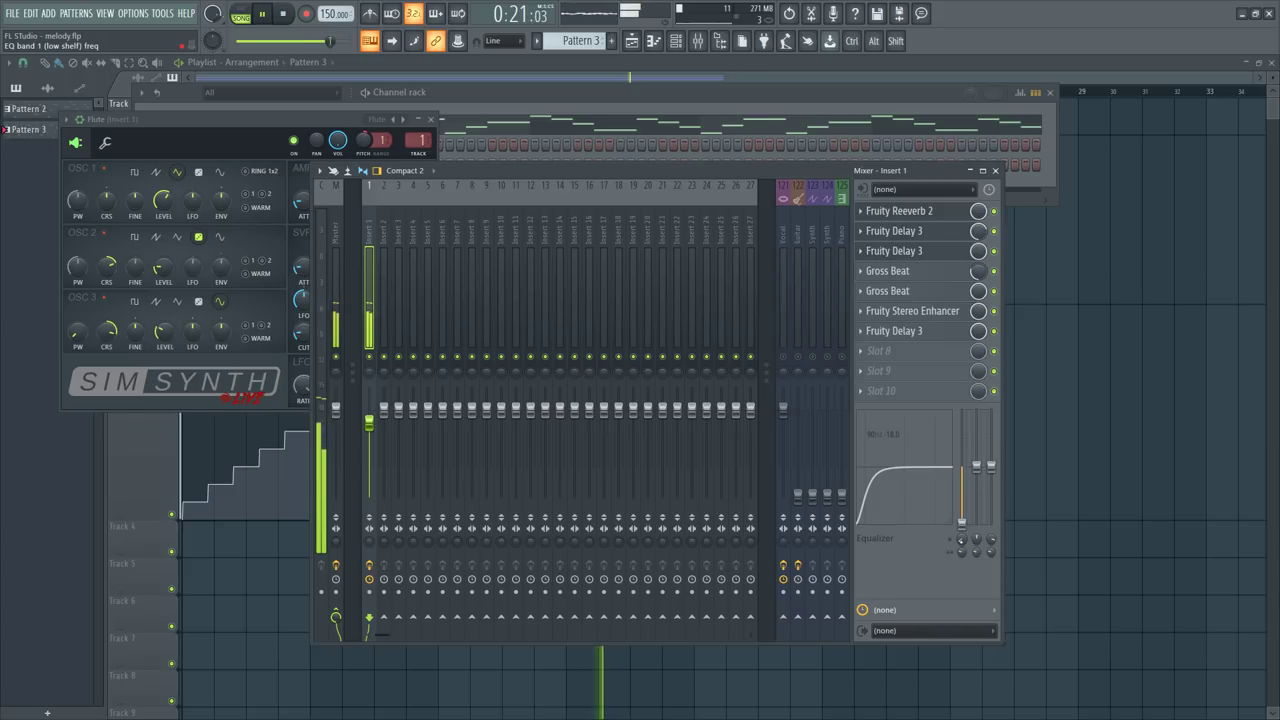
pyautogui.moveTo(961, 539); pyautogui.dragTo(961, 541)
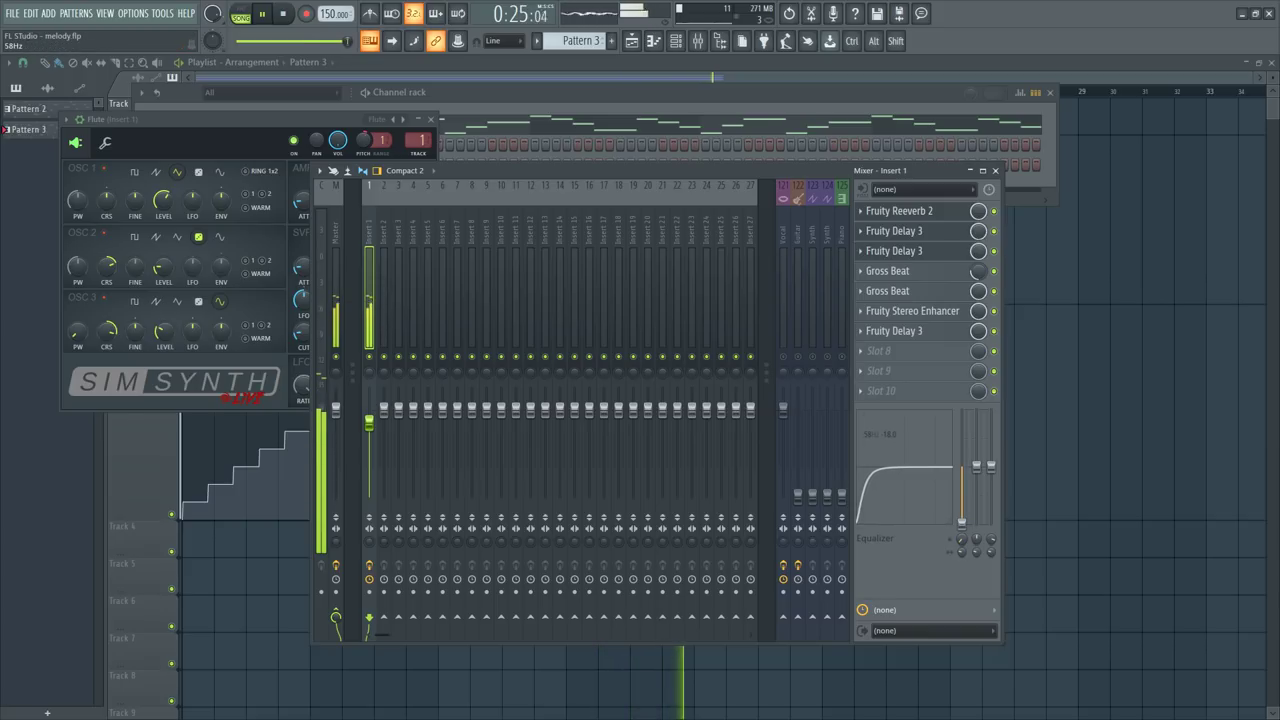
pyautogui.moveTo(961, 539); pyautogui.dragTo(961, 549)
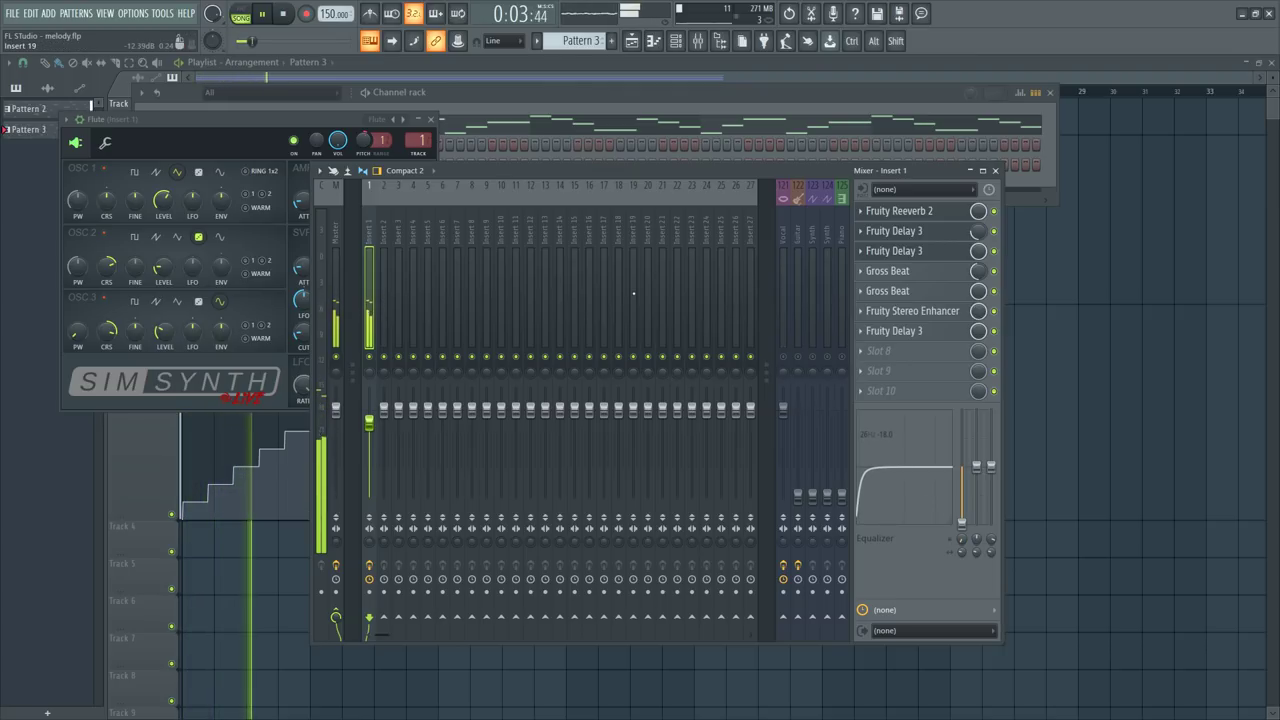
# Step: Examine SimSynth's preset list and the Flute channel's miscellaneous settings for polyphony, arpeggiator and echo while the song plays
pyautogui.click(381, 121)
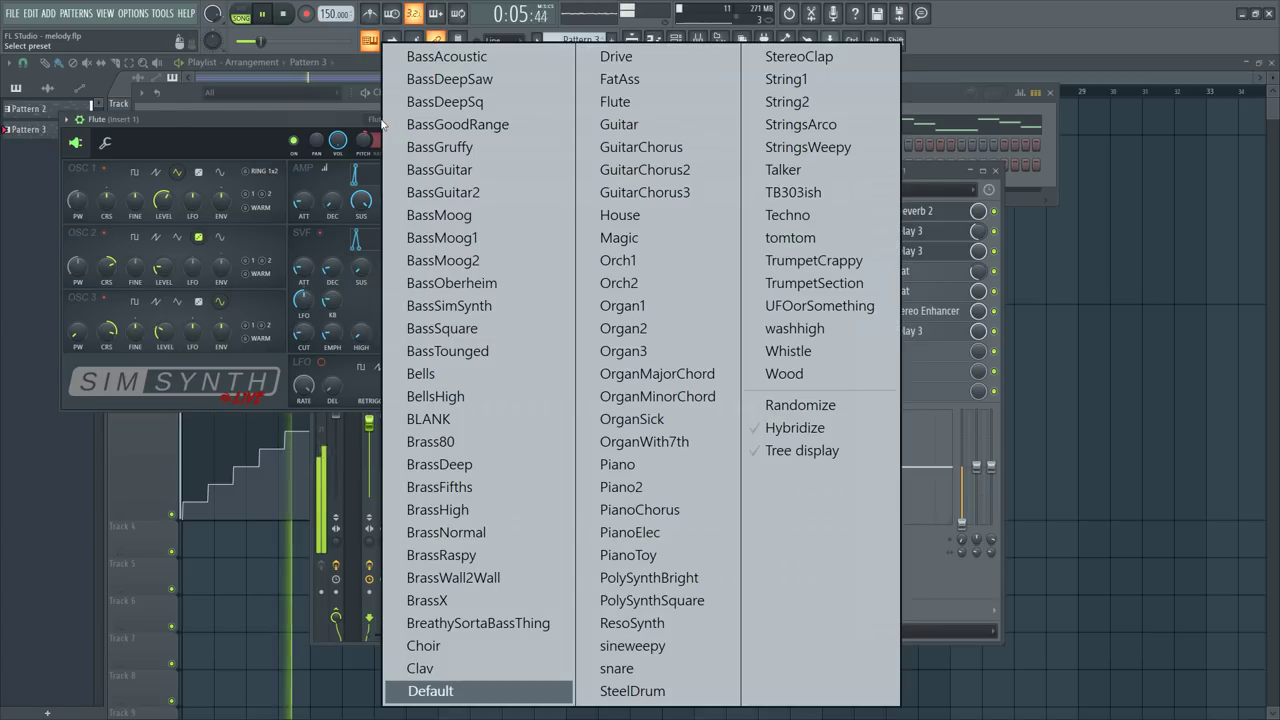
pyautogui.click(337, 118)
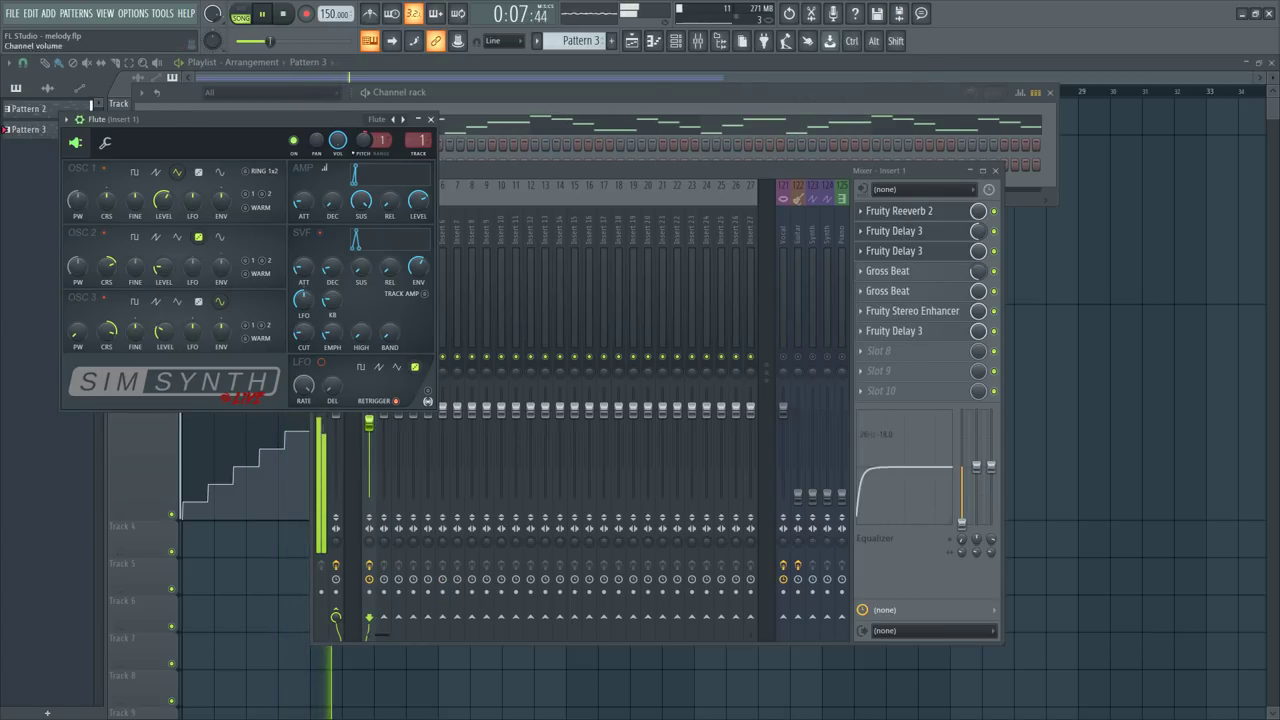
pyautogui.click(1001, 235)
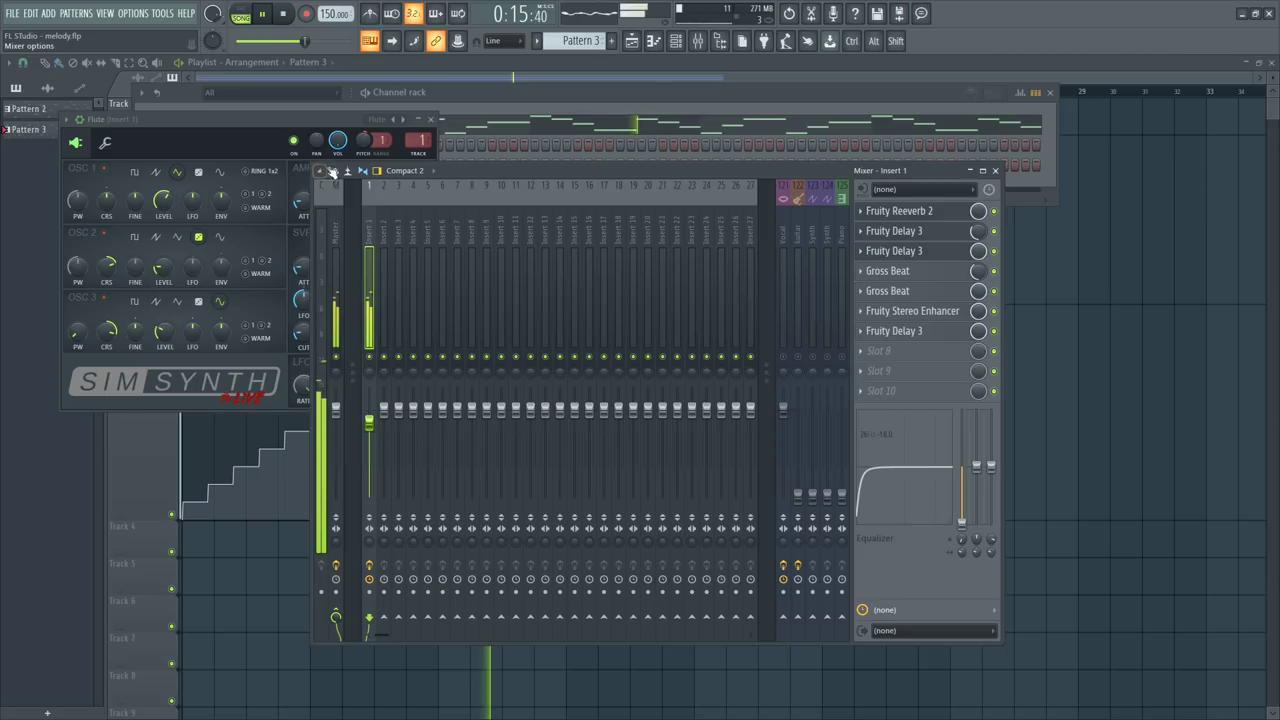
pyautogui.click(104, 142)
pyautogui.click(75, 142)
pyautogui.click(106, 146)
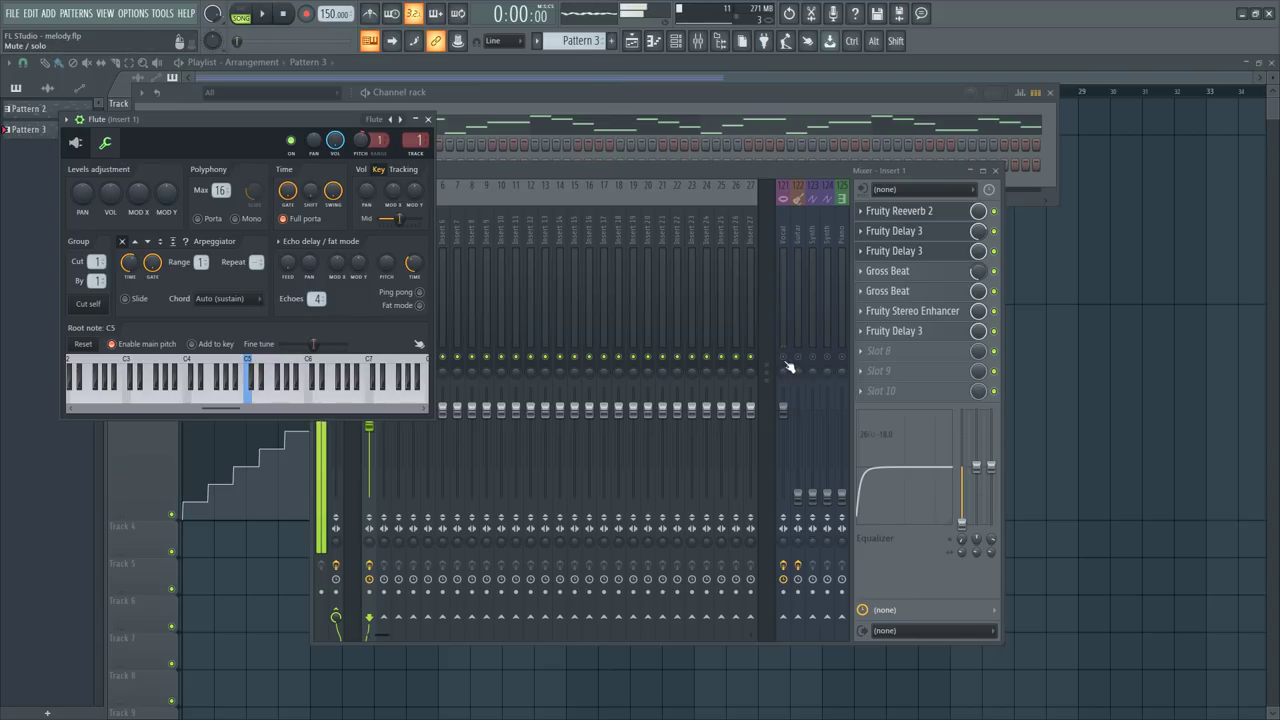
# Step: Enable the upward arpeggiator on the Flute channel with a range of 2 octaves and audition it in the song
pyautogui.click(360, 207)
pyautogui.click(185, 135)
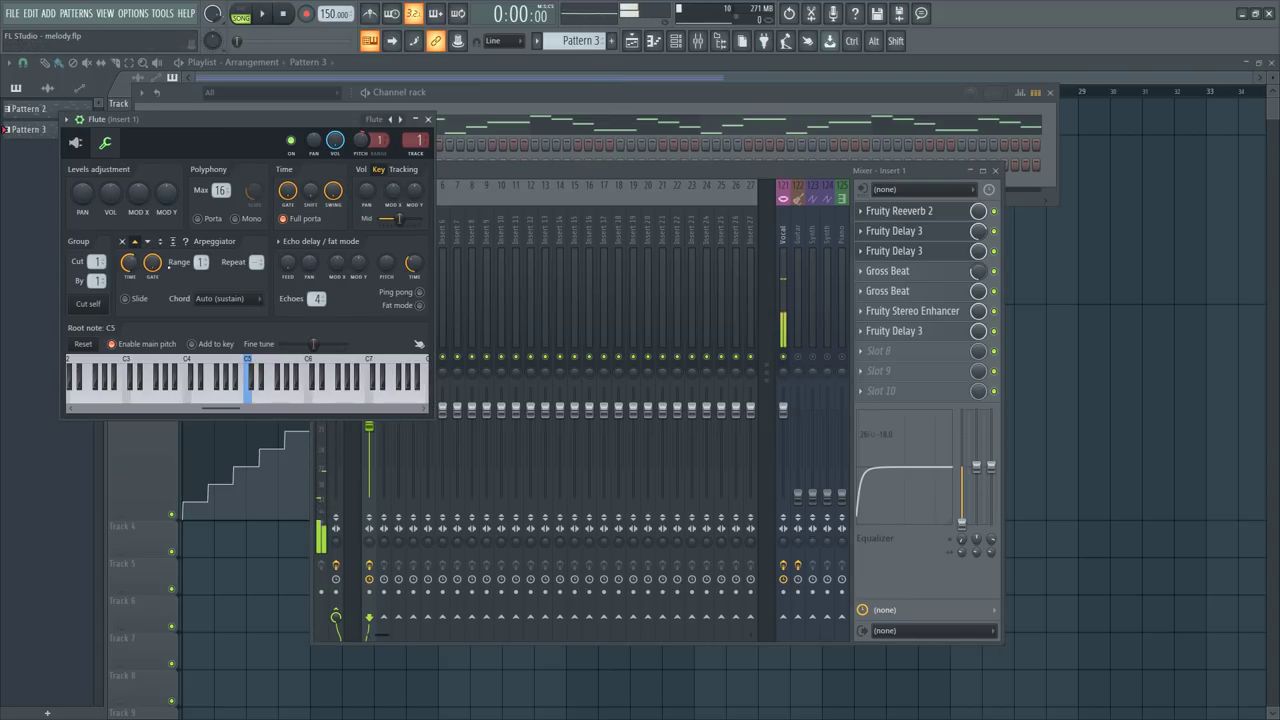
pyautogui.press('space')
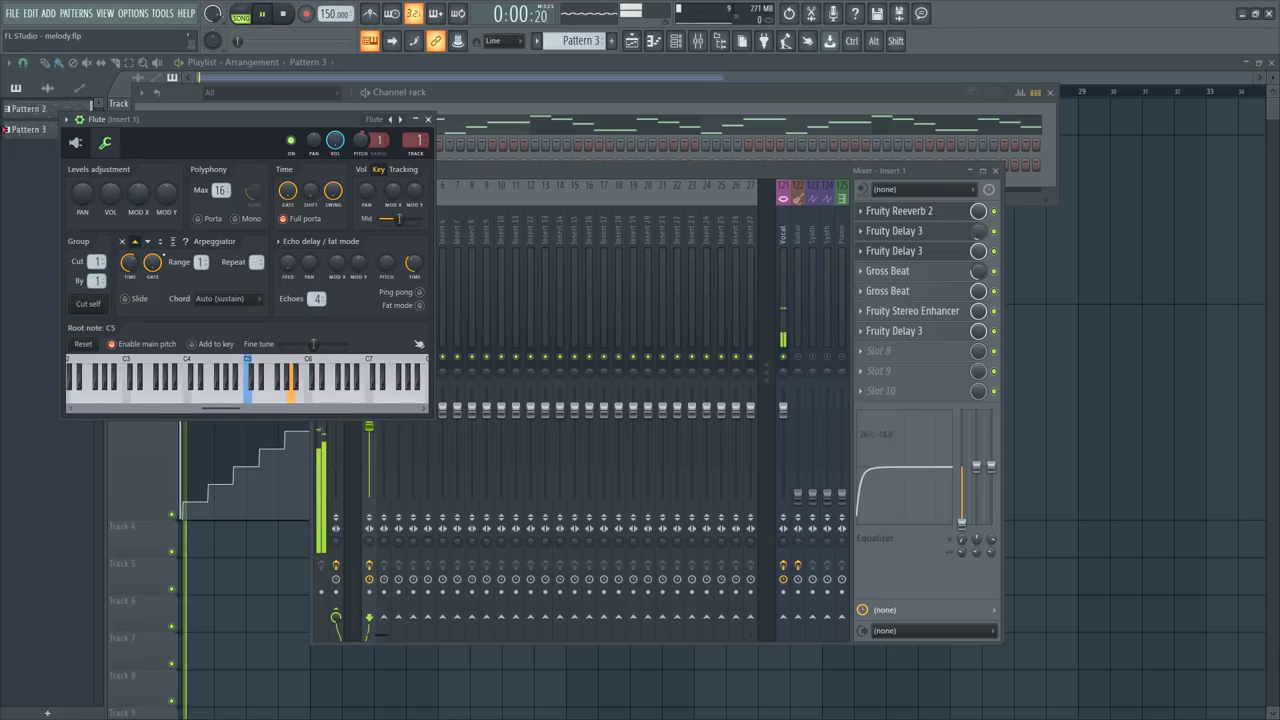
pyautogui.moveTo(202, 262); pyautogui.dragTo(202, 252)
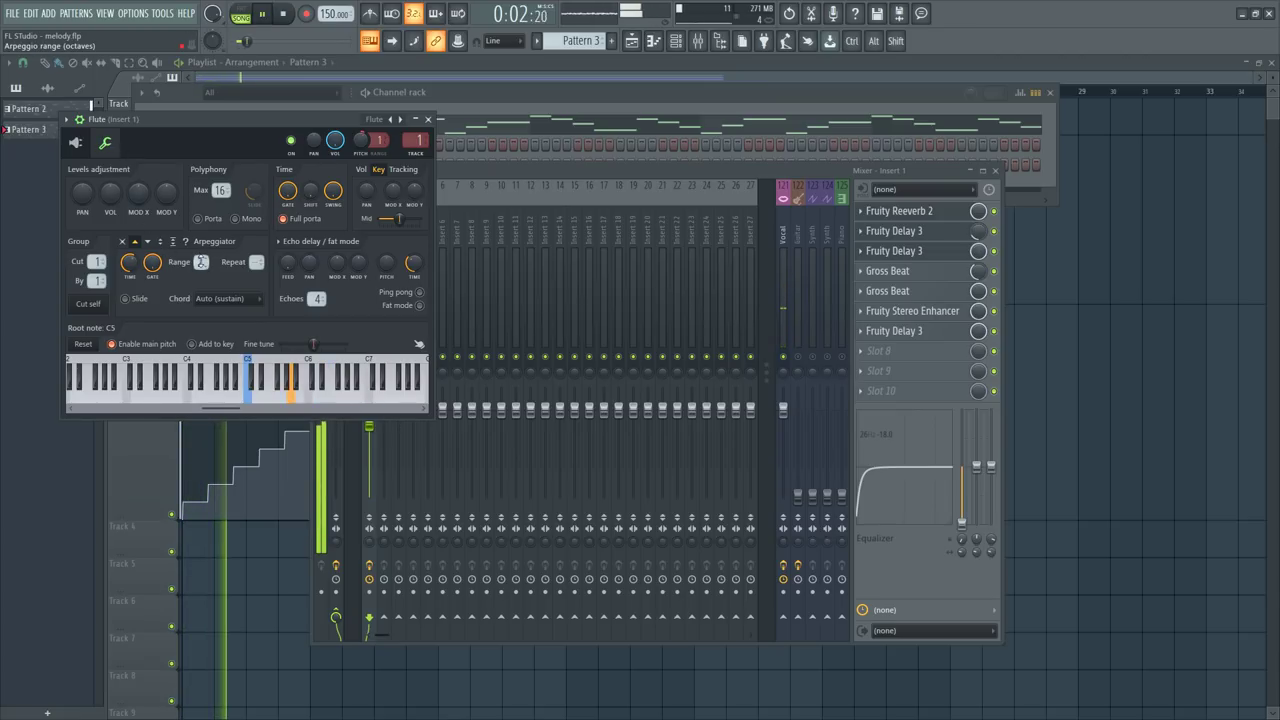
pyautogui.press('space')
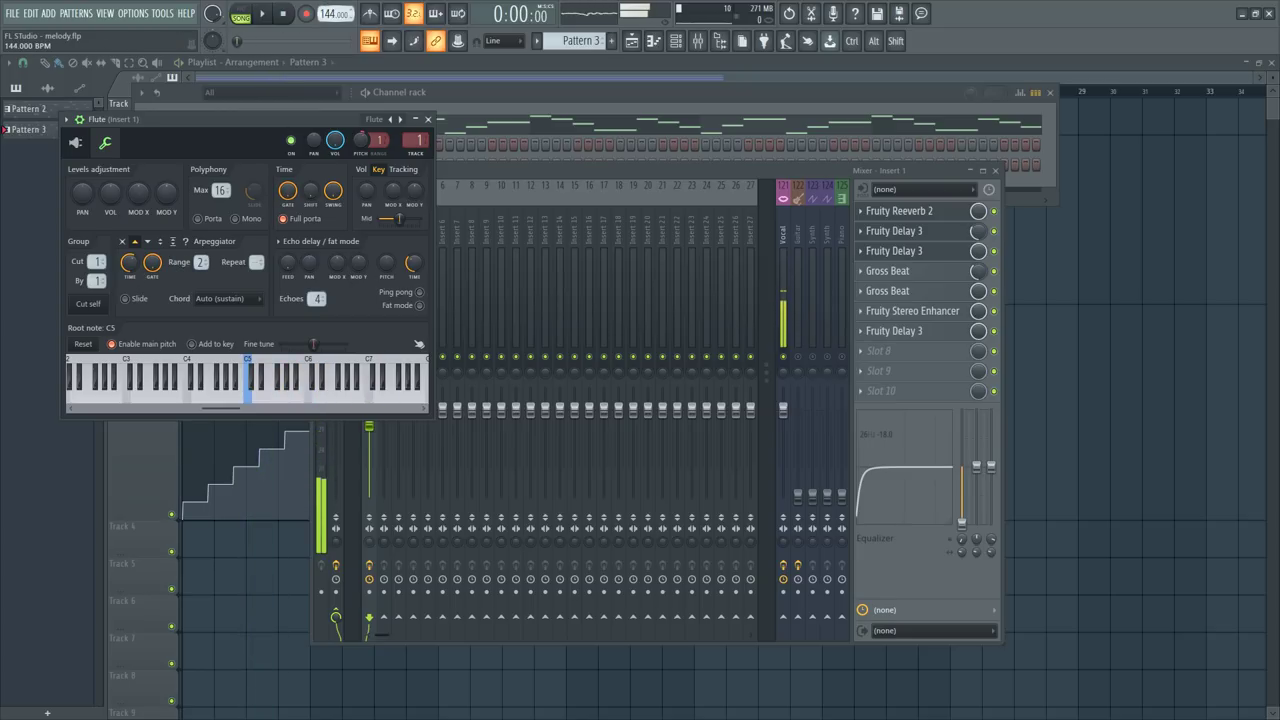
# Step: Try the song at a tempo of 110 BPM with the Vocal mixer track muted during playback
pyautogui.press('space')
pyautogui.moveTo(333, 14); pyautogui.dragTo(333, 23)
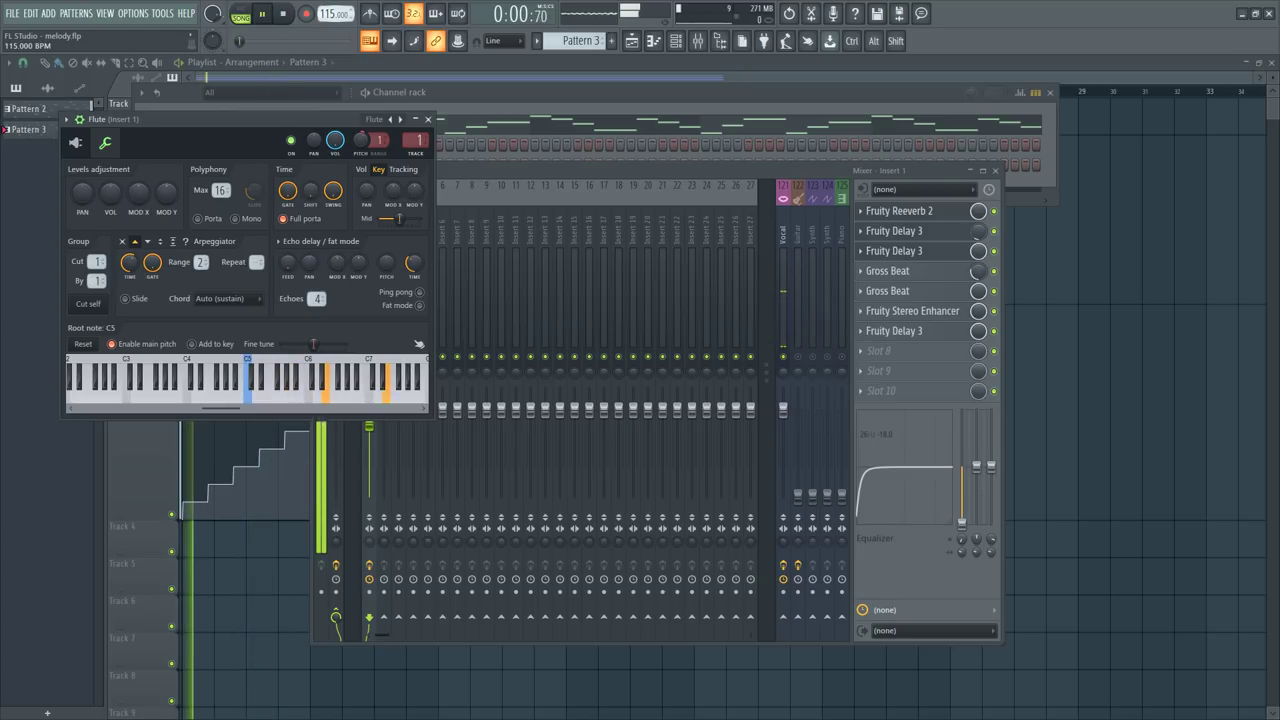
pyautogui.press('space')
pyautogui.press('space')
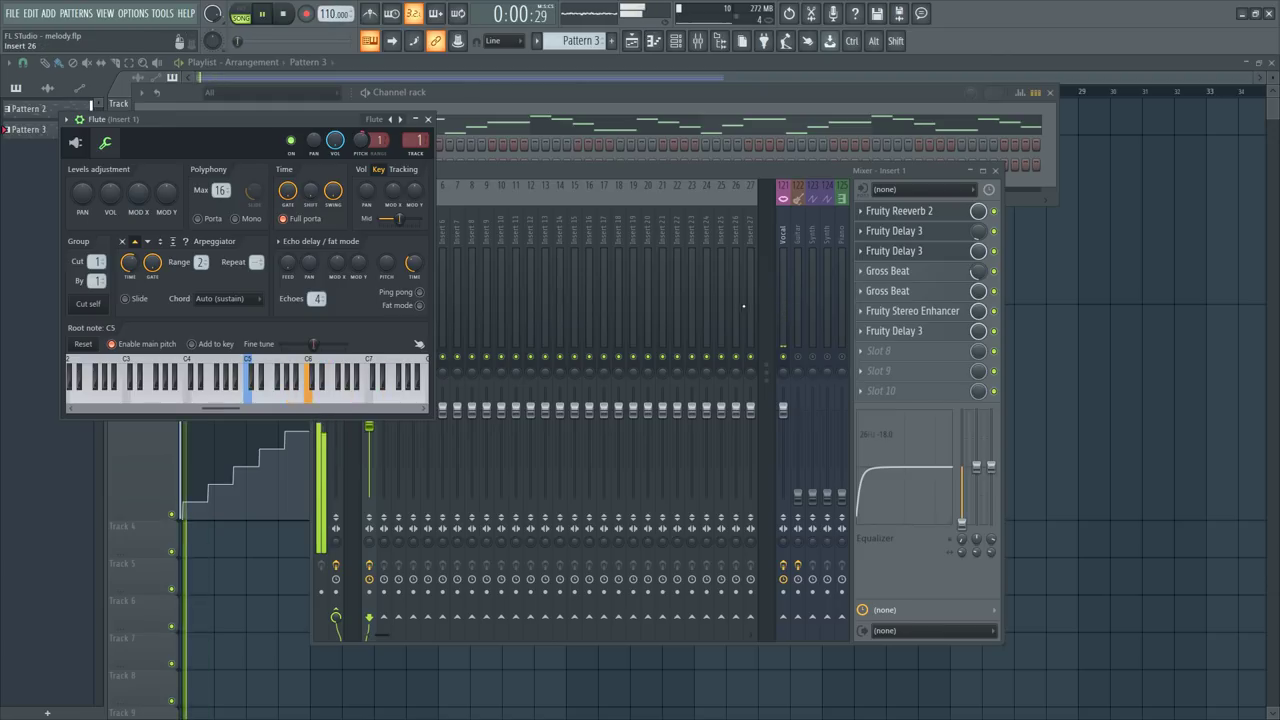
pyautogui.click(786, 357)
pyautogui.click(270, 136)
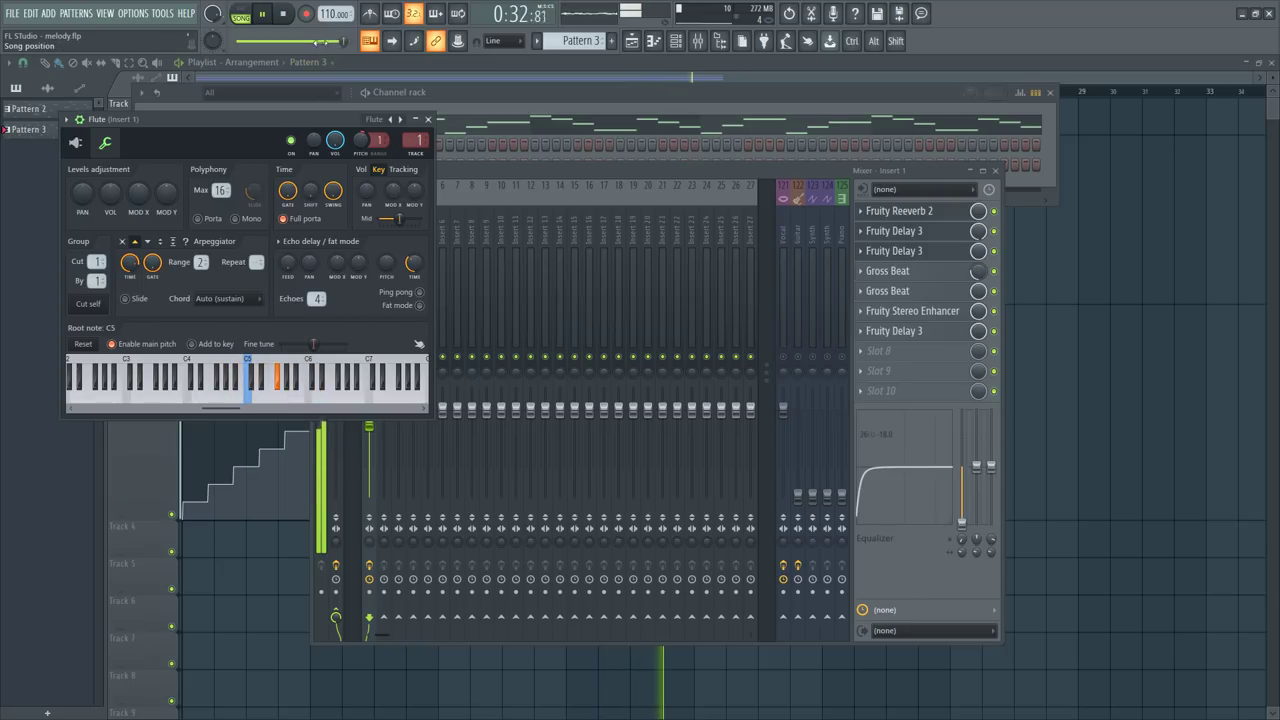
# Step: Set the song tempo to 140 BPM and play the arrangement from the start
pyautogui.moveTo(328, 14); pyautogui.dragTo(328, 2)
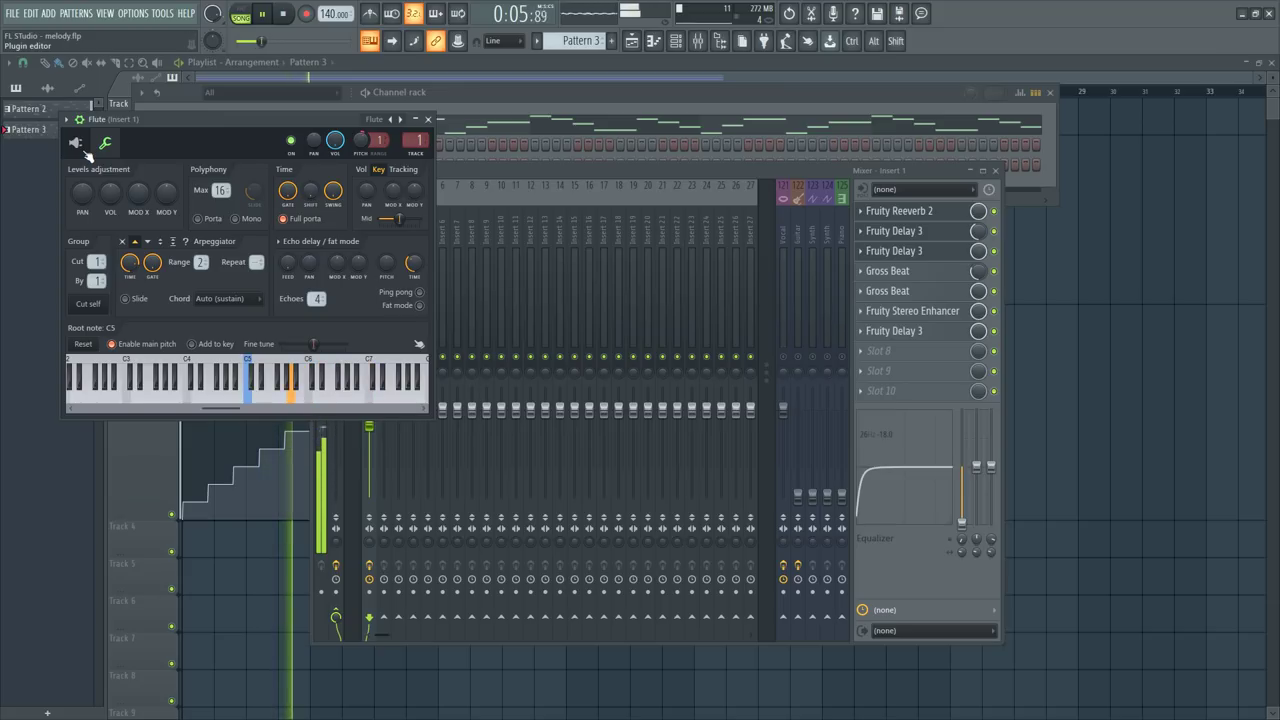
pyautogui.click(785, 361)
pyautogui.press('space')
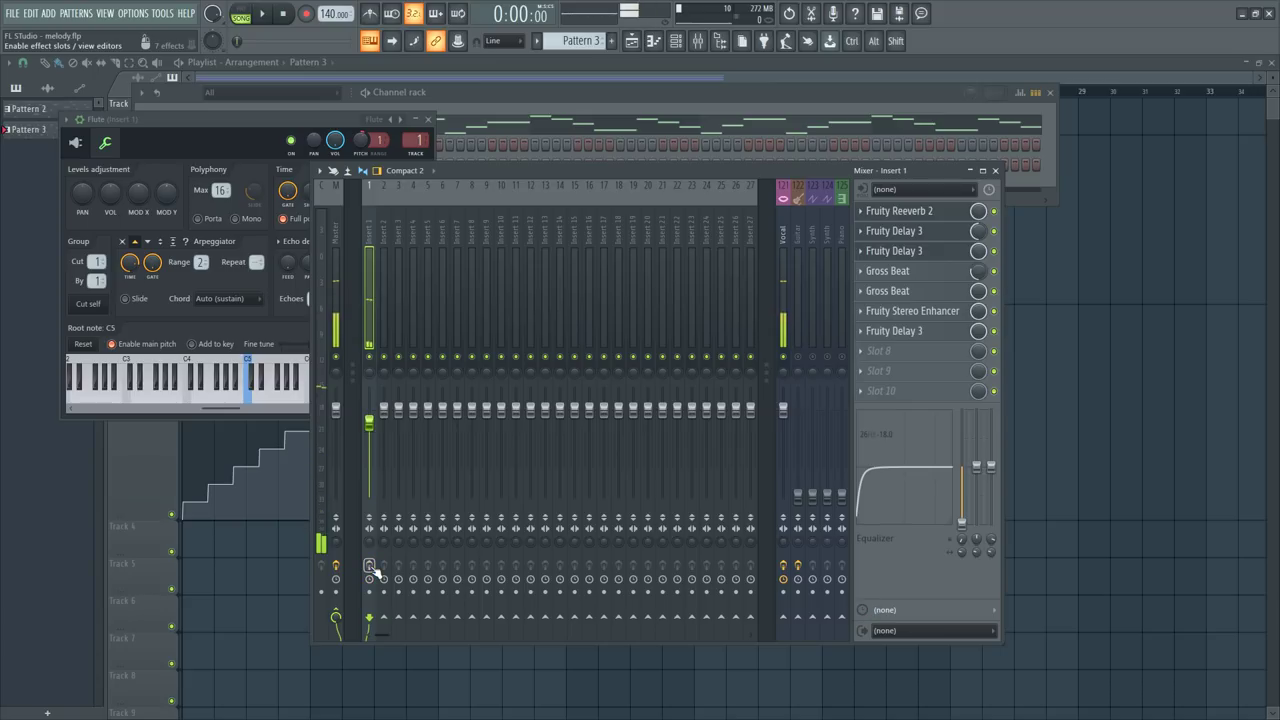
# Step: Compare the song with Insert 1's effect slots bypassed and with them enabled again
pyautogui.press('space')
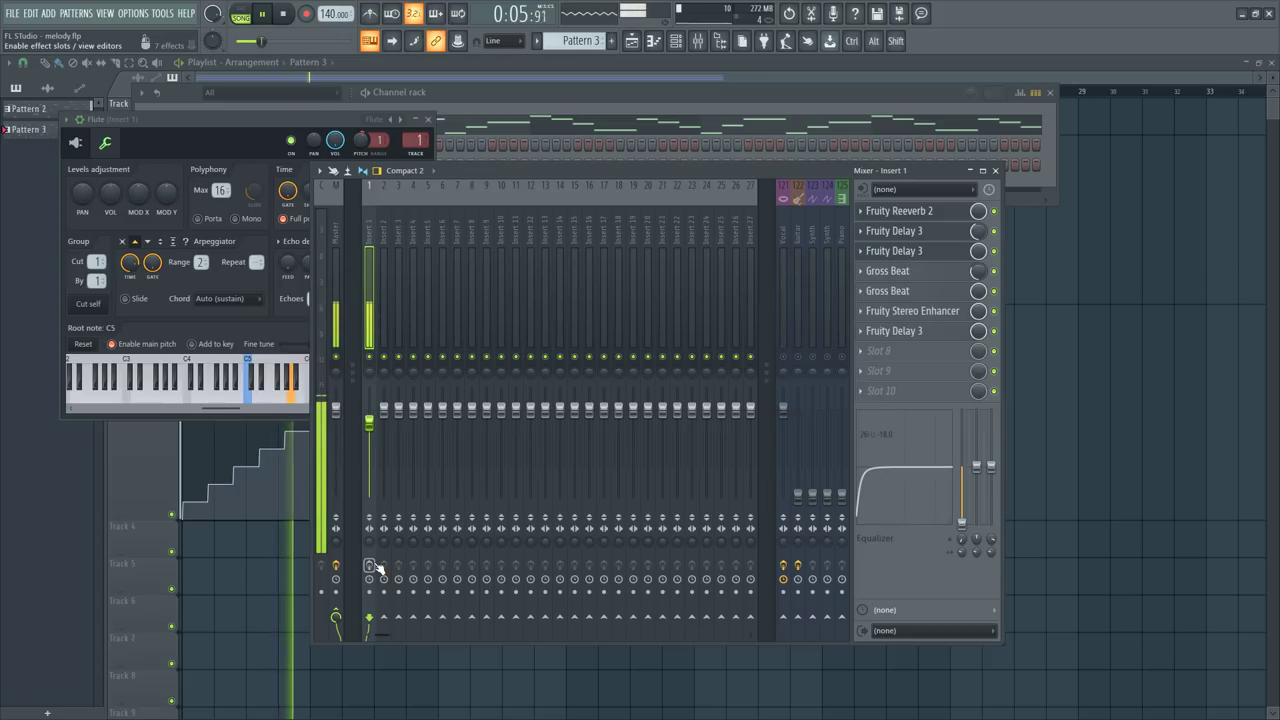
pyautogui.press('space')
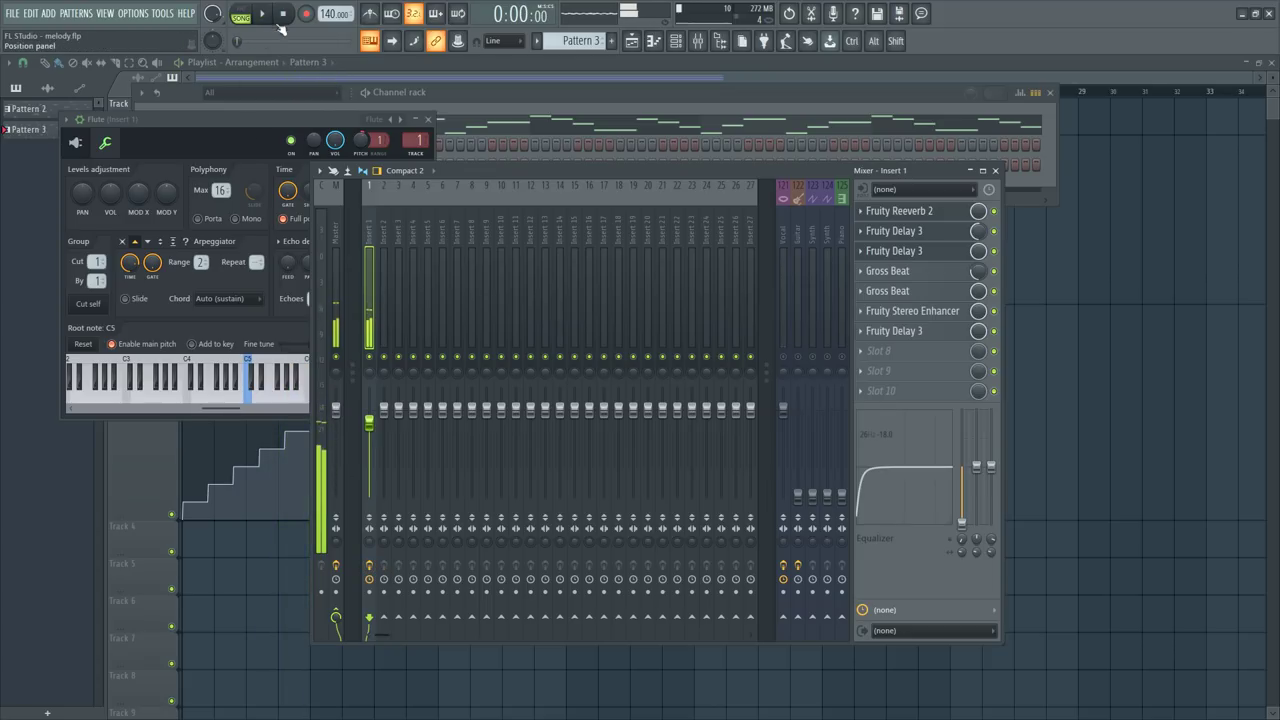
pyautogui.press('space')
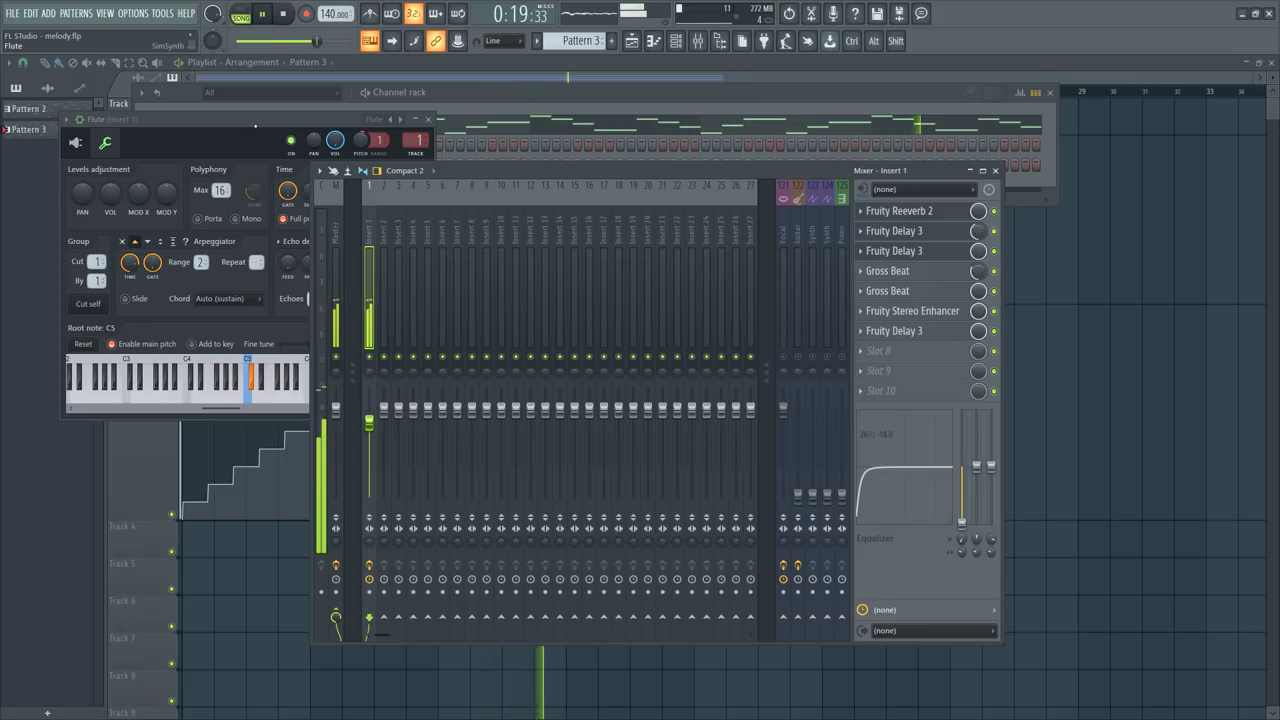
# Step: Clear the floating windows to review the Gross Beat and Delay 3 mix-level automation during playback, and check the mixer after stopping the song
pyautogui.rightClick(1151, 414)
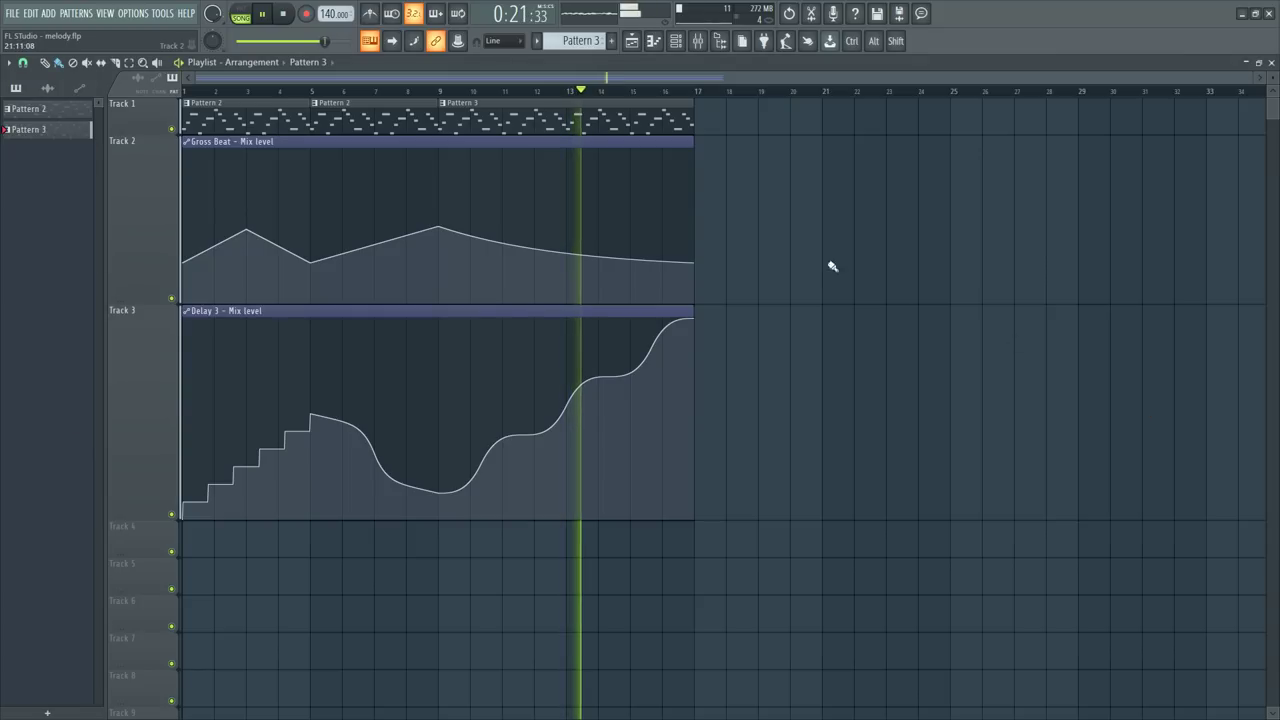
pyautogui.scroll(-1, 800, 267)
pyautogui.scroll(1, 800, 267)
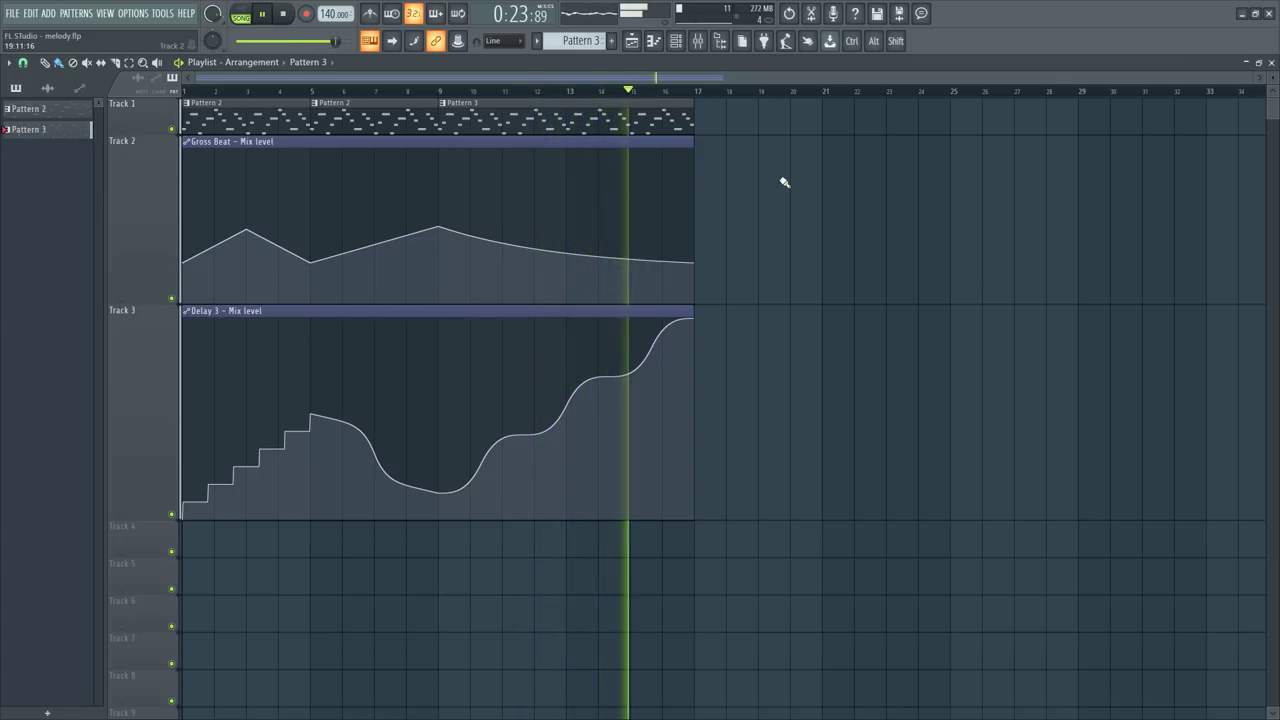
pyautogui.press('F9')
pyautogui.press('space')
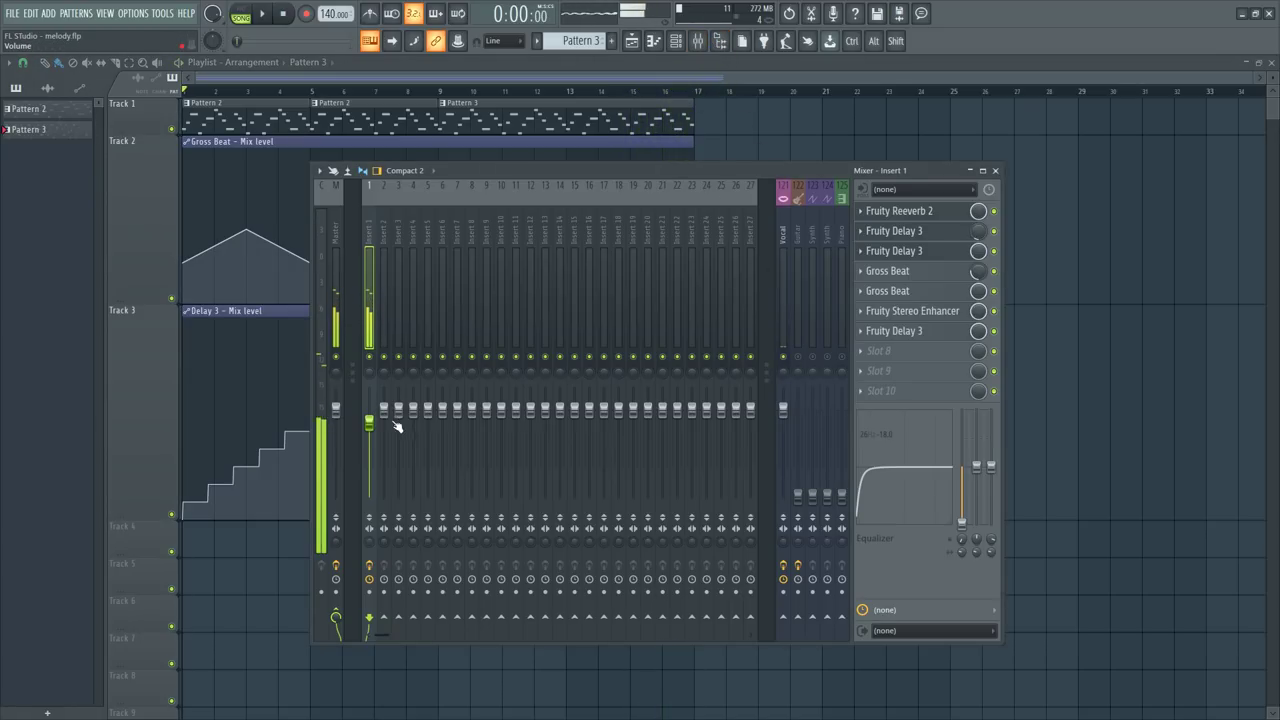
pyautogui.press('F9')
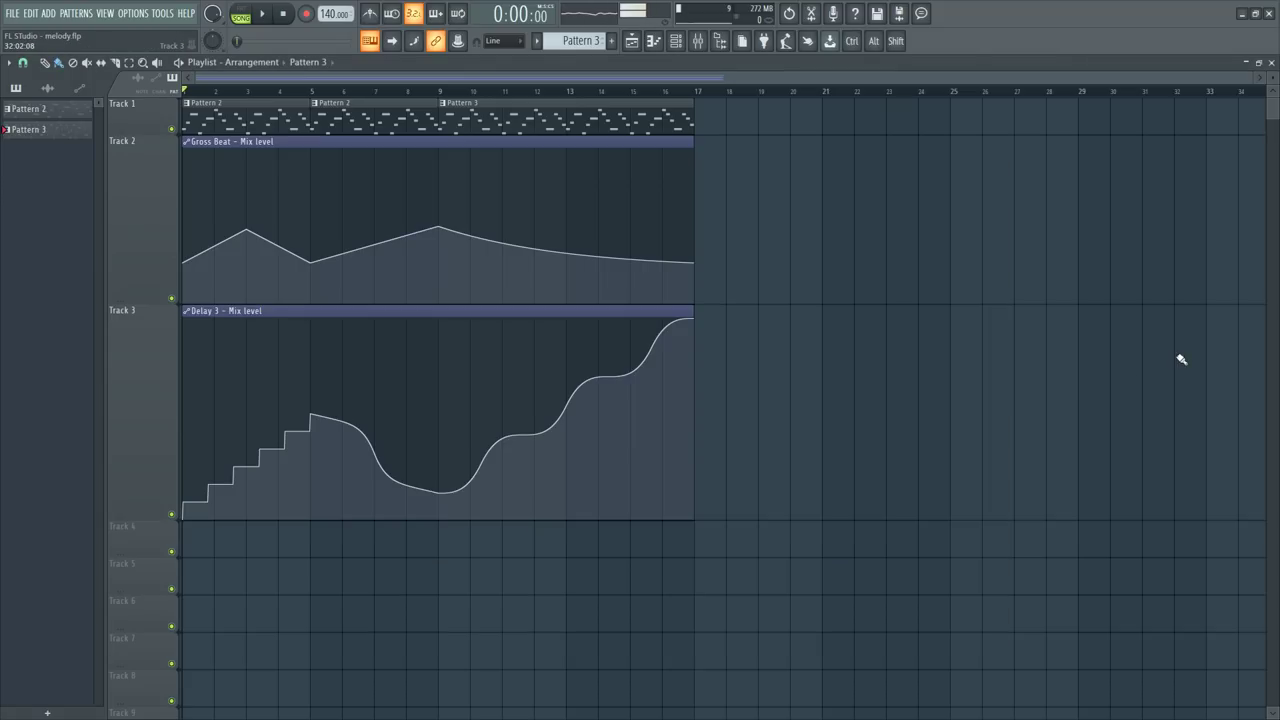